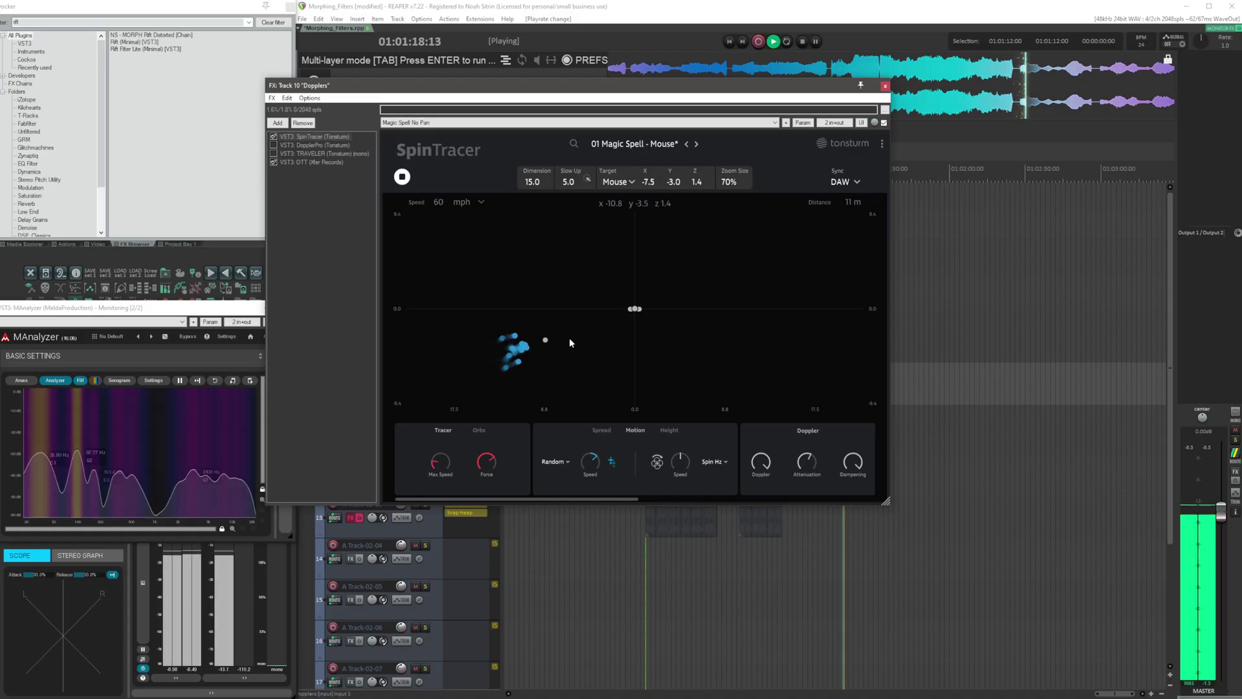
# Move the SpinTracer target point across the field to the opposite side of the centre.
pyautogui.moveTo(546, 341); pyautogui.dragTo(771, 316)
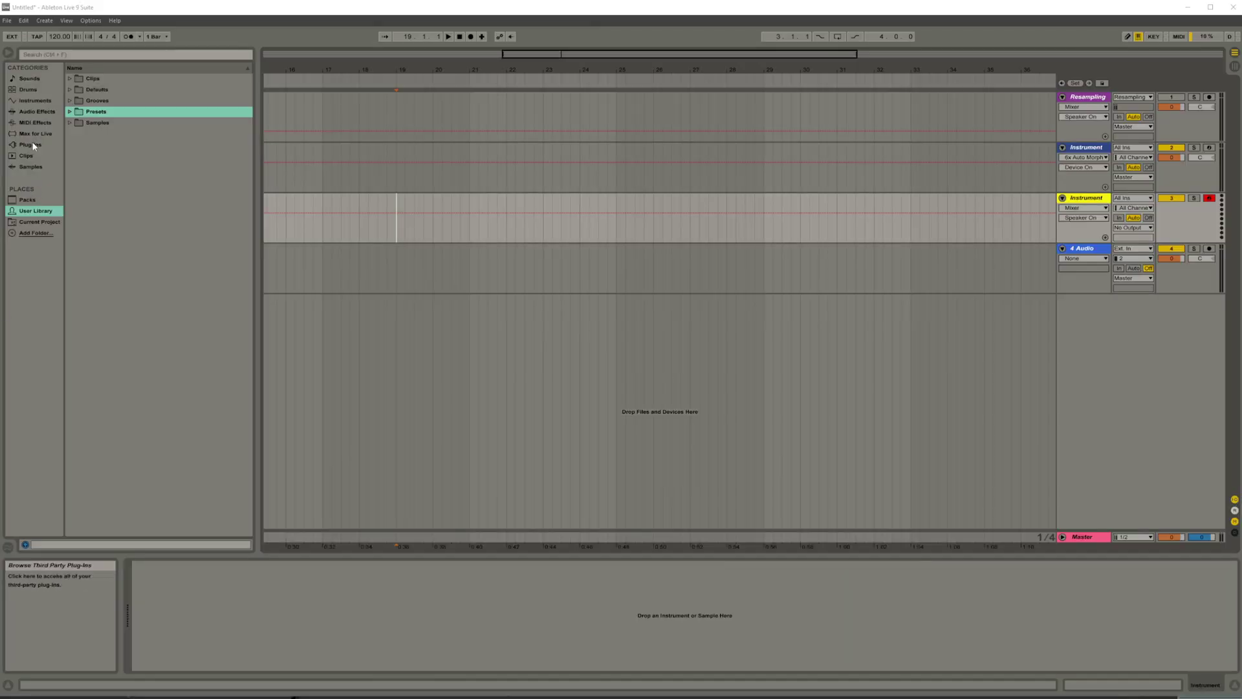
# Switch to Ableton Live, search the plug-ins for "vital" and load Vital onto the selected yellow Instrument track.
pyautogui.click(32, 145)
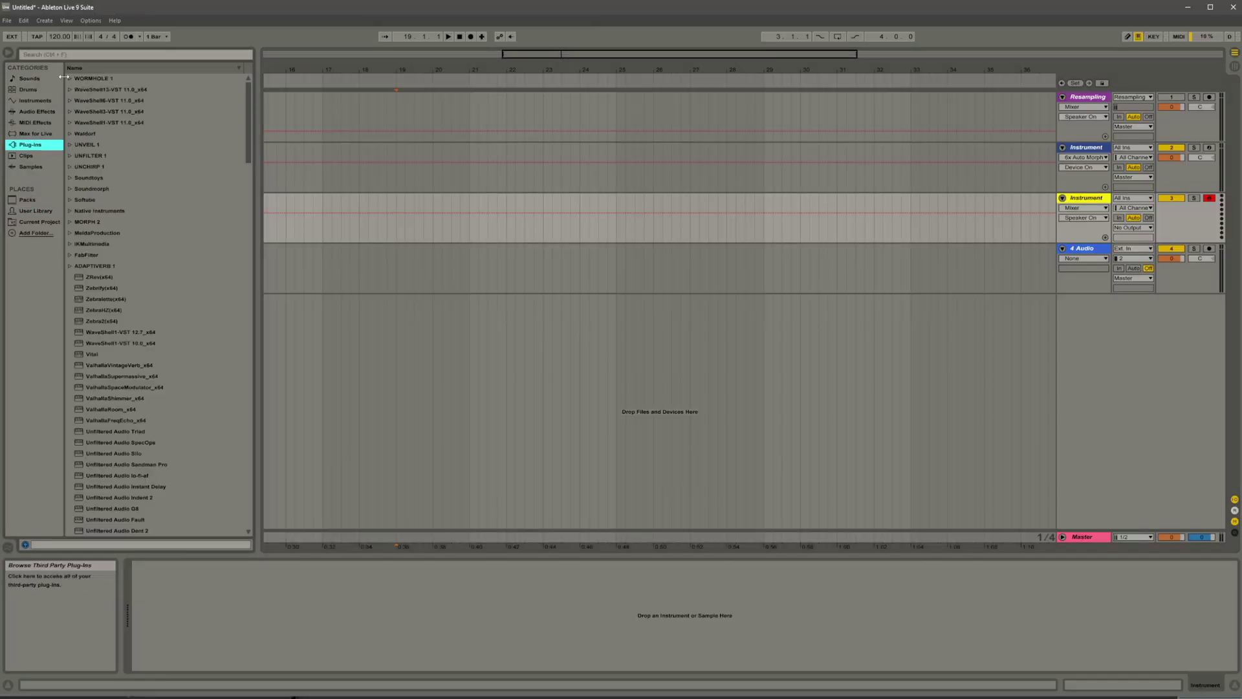
pyautogui.click(70, 57)
pyautogui.write('vi')
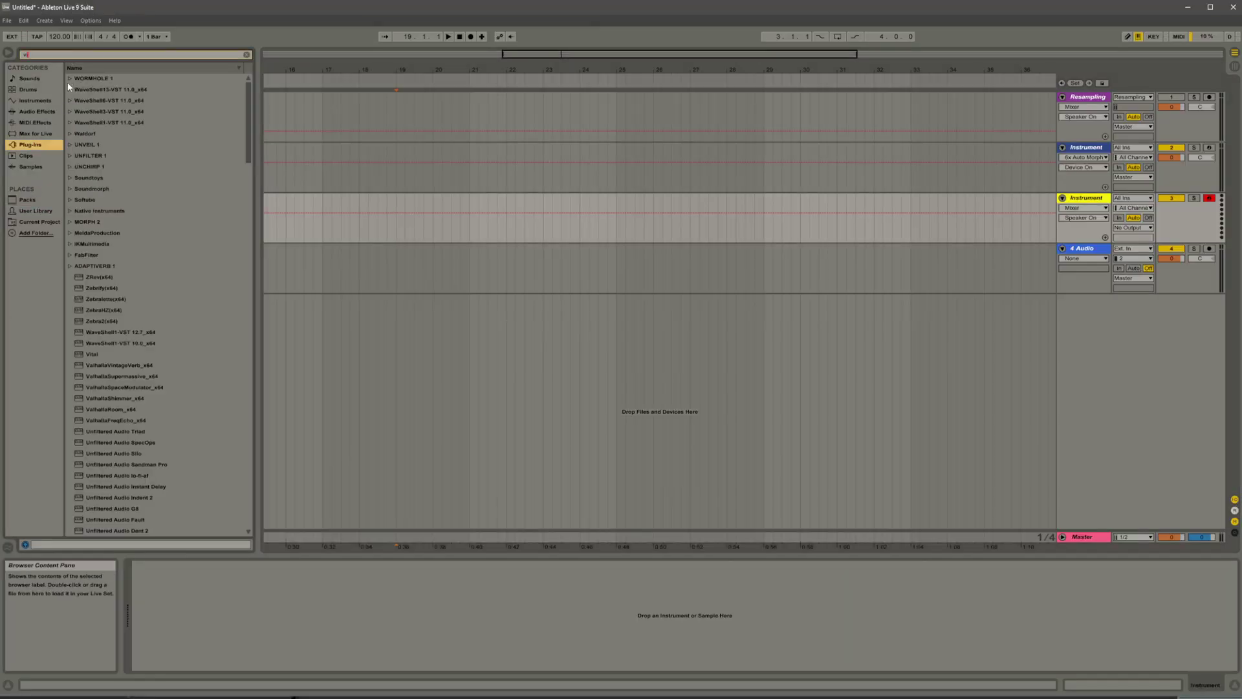
pyautogui.write('tal')
pyautogui.moveTo(91, 79); pyautogui.dragTo(550, 114)
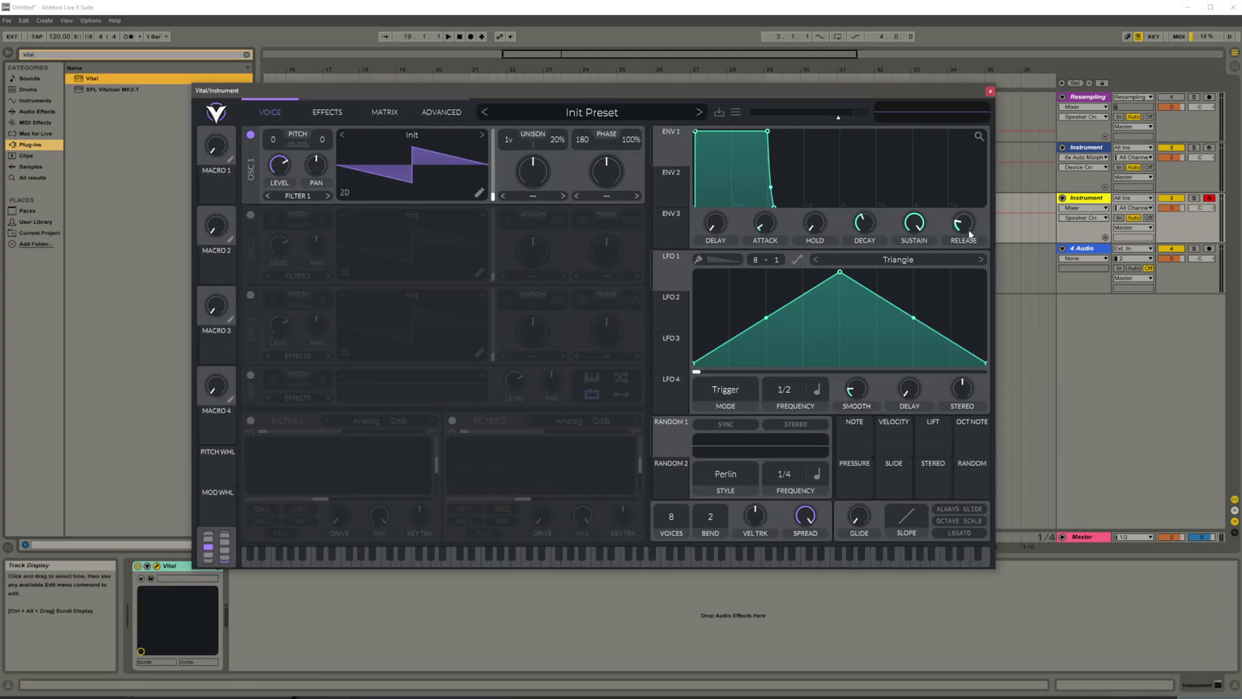
# Load the _TEMPLATE Texture preset in Vital and close the preset browser.
pyautogui.click(607, 113)
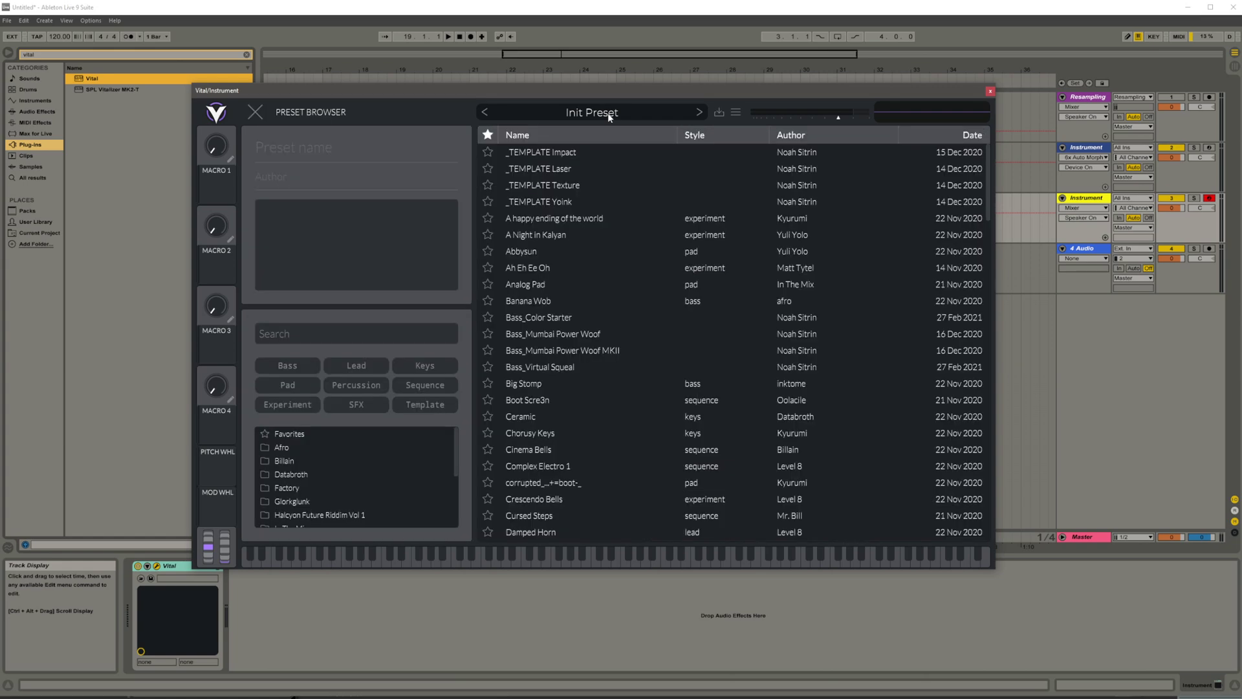
pyautogui.click(563, 185)
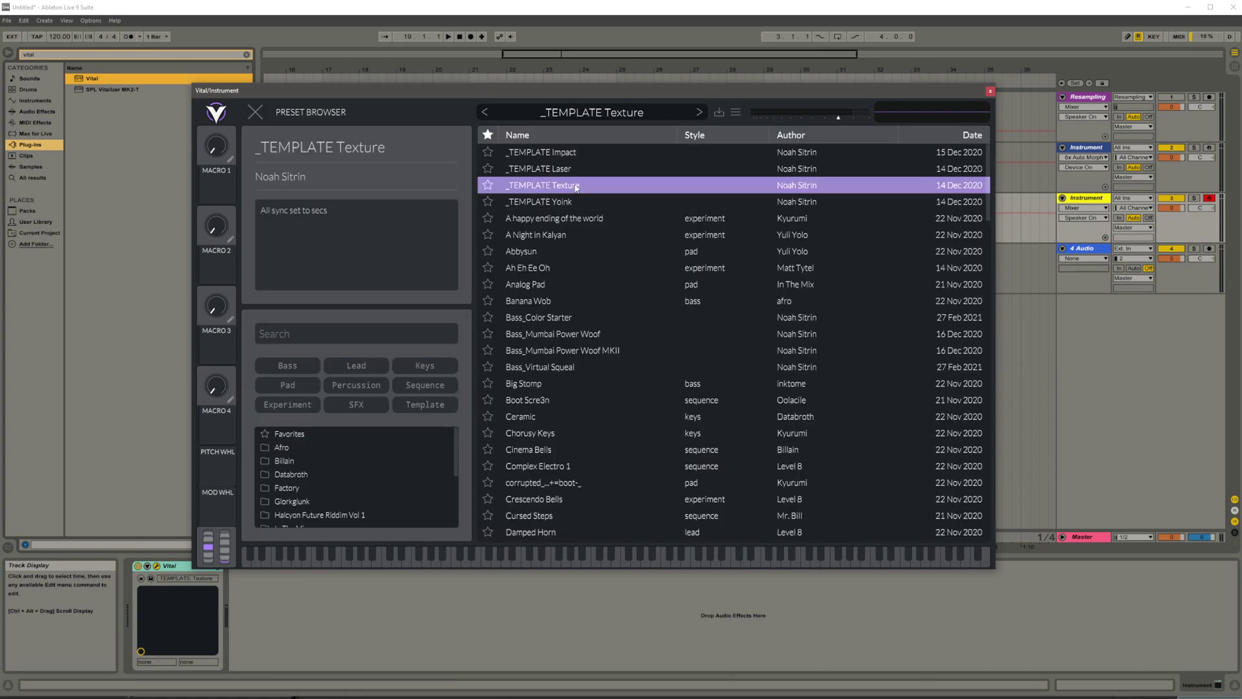
pyautogui.click(256, 114)
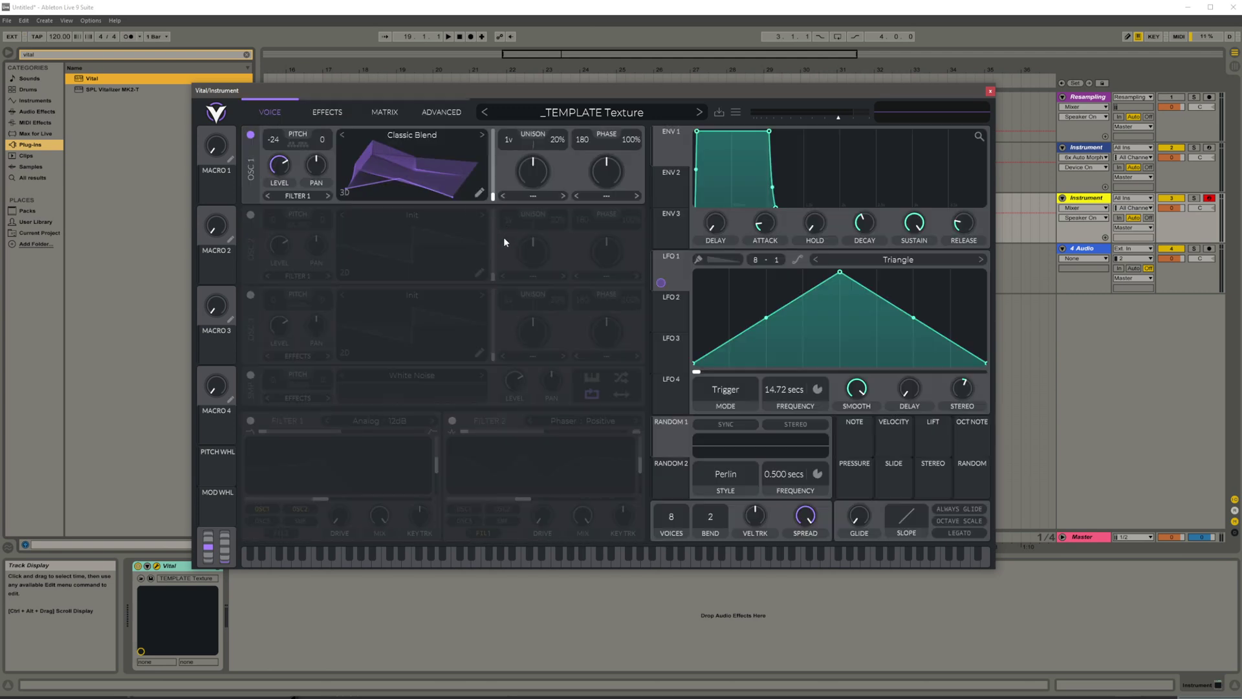
# Load the NS_Bent 05 wavetable from the User folder into Vital's oscillator 1.
pyautogui.click(416, 134)
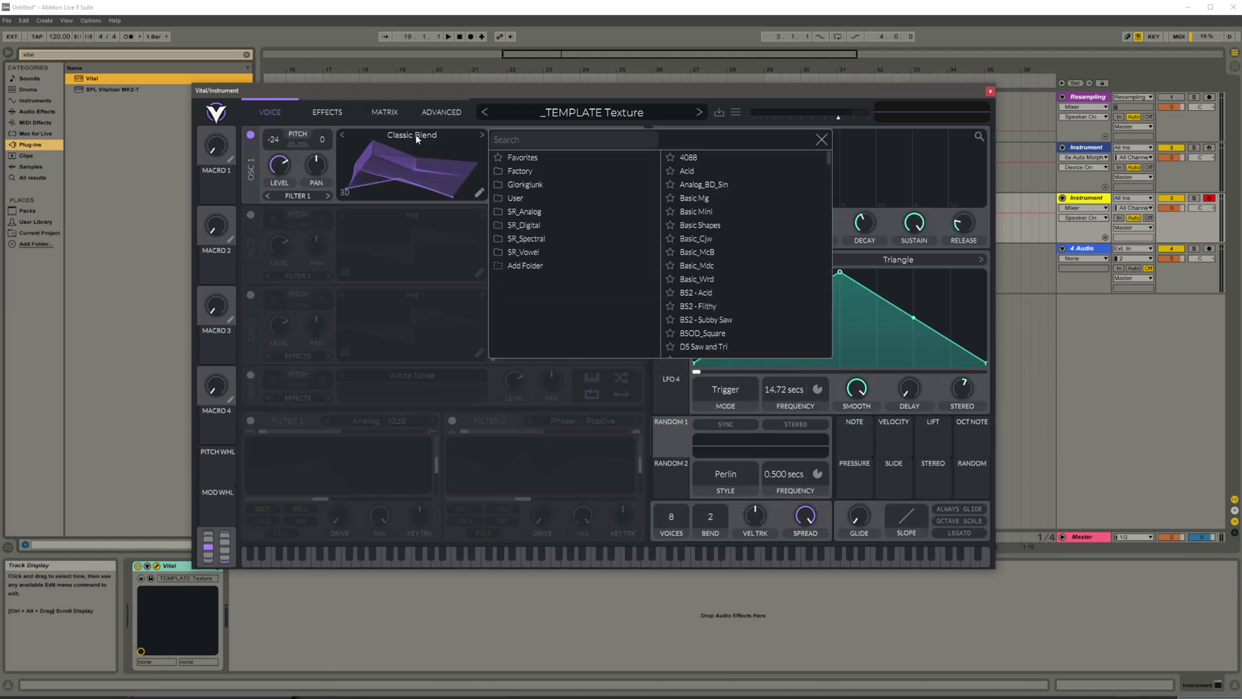
pyautogui.click(526, 198)
pyautogui.click(700, 211)
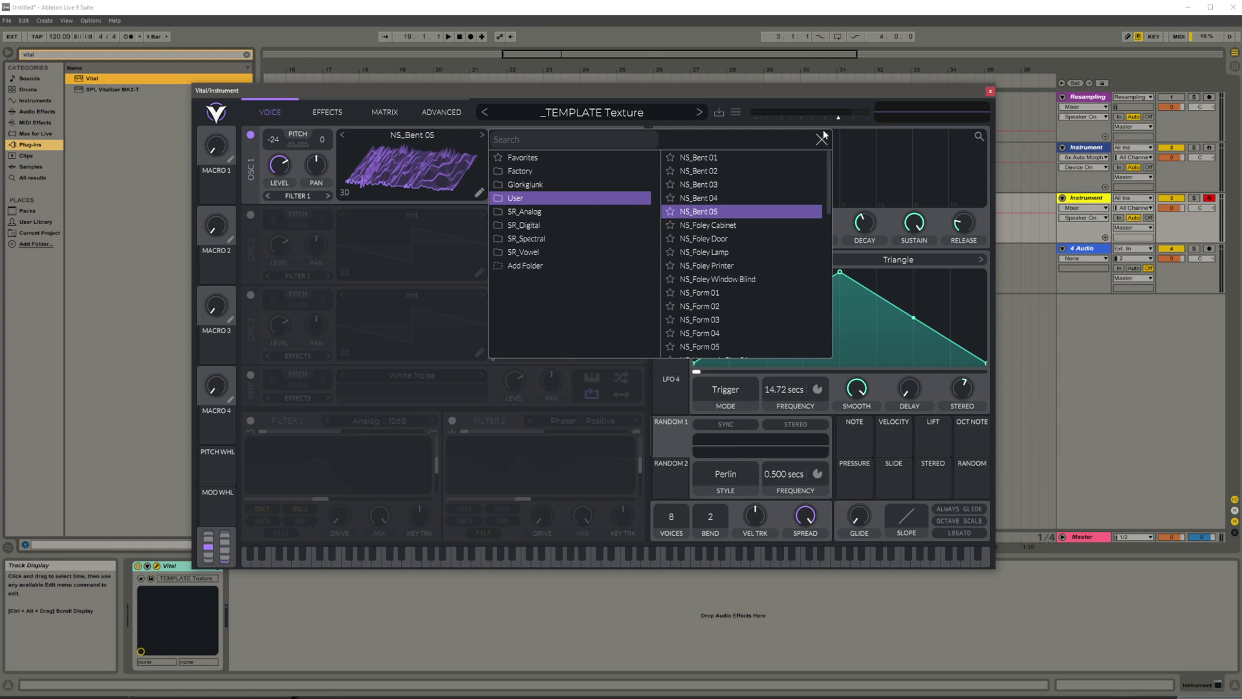
pyautogui.click(820, 140)
# Reposition the Vital window and audition the patch with a test note.
pyautogui.moveTo(639, 94); pyautogui.dragTo(694, 121)
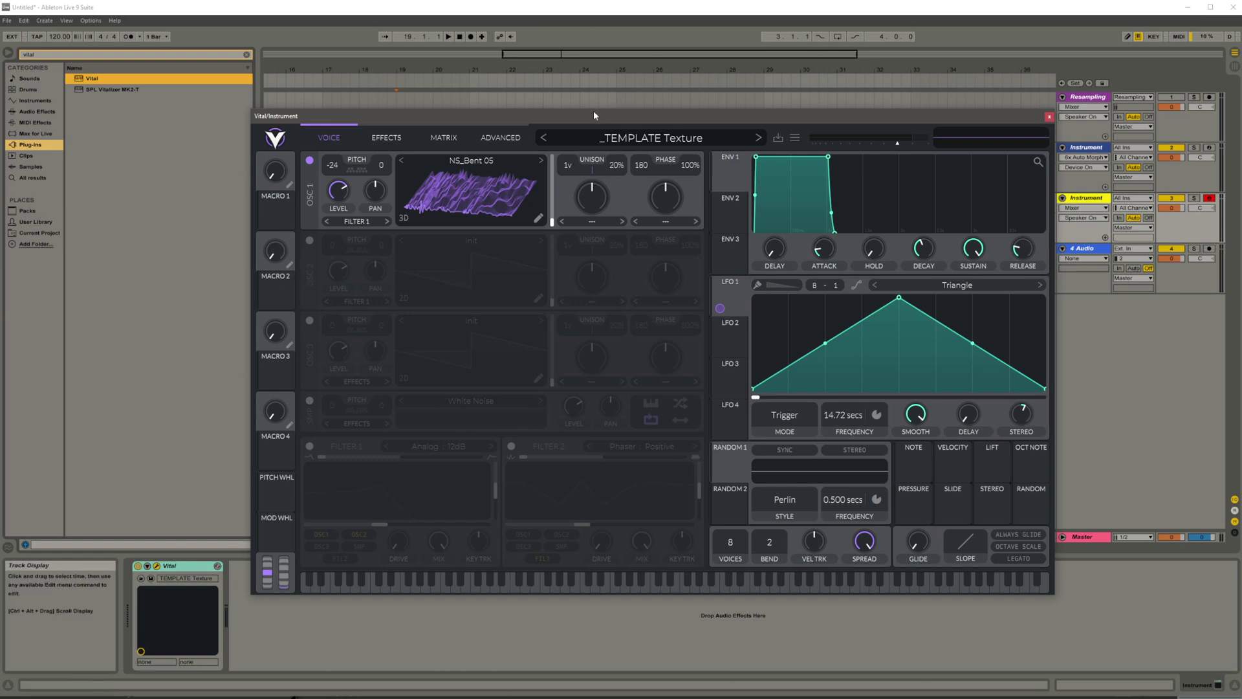
pyautogui.moveTo(593, 113); pyautogui.dragTo(618, 123)
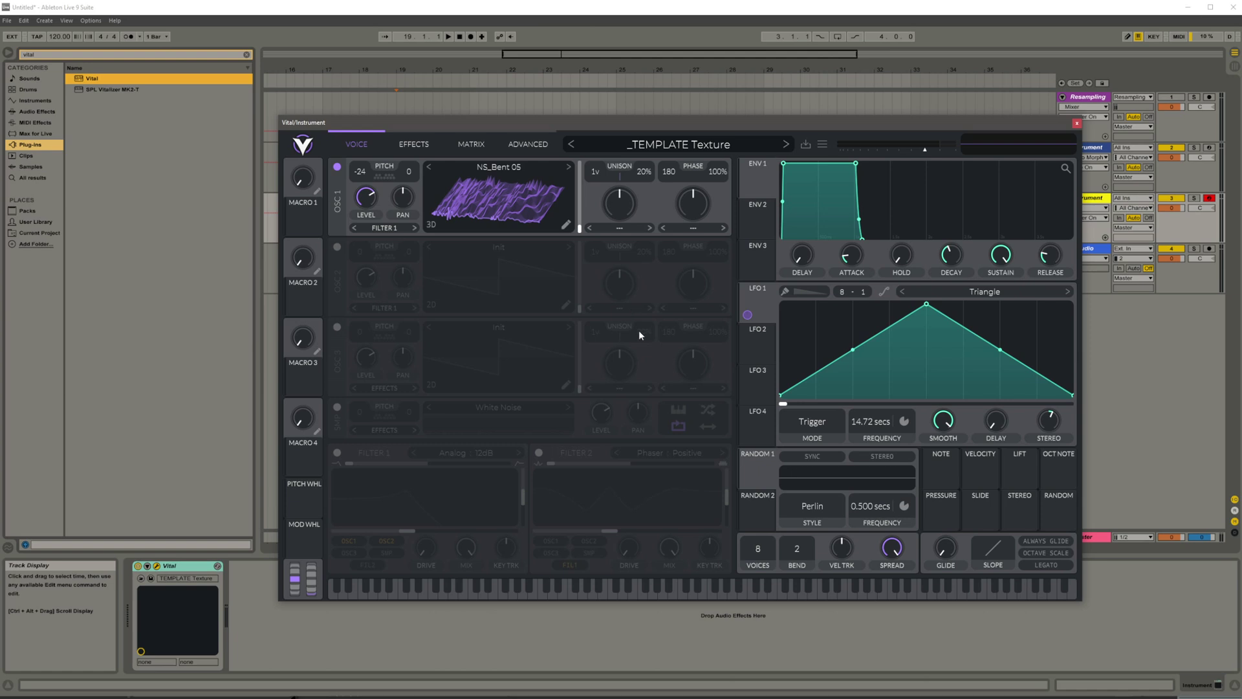
pyautogui.press('a')
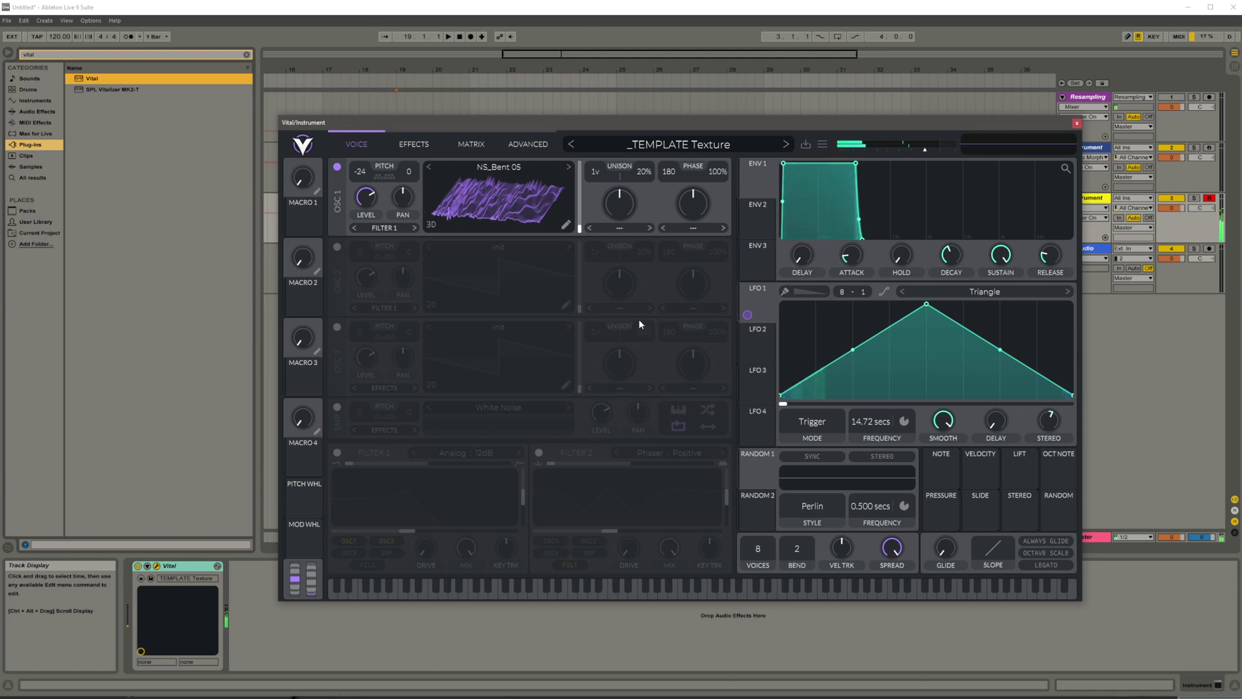
pyautogui.moveTo(608, 120); pyautogui.dragTo(634, 111)
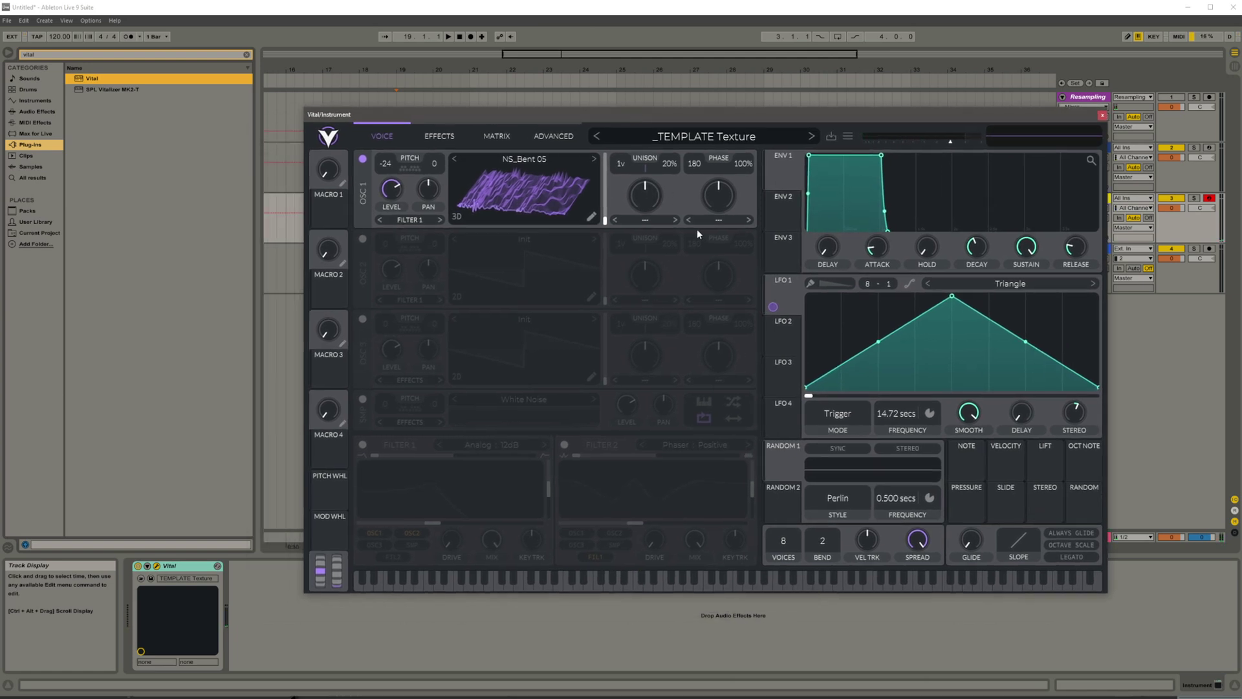
# Set oscillator 1's distortion type to Bend and assign Oscillator 1 Distortion Amount to the horizontal axis of the device's XY pad.
pyautogui.click(697, 227)
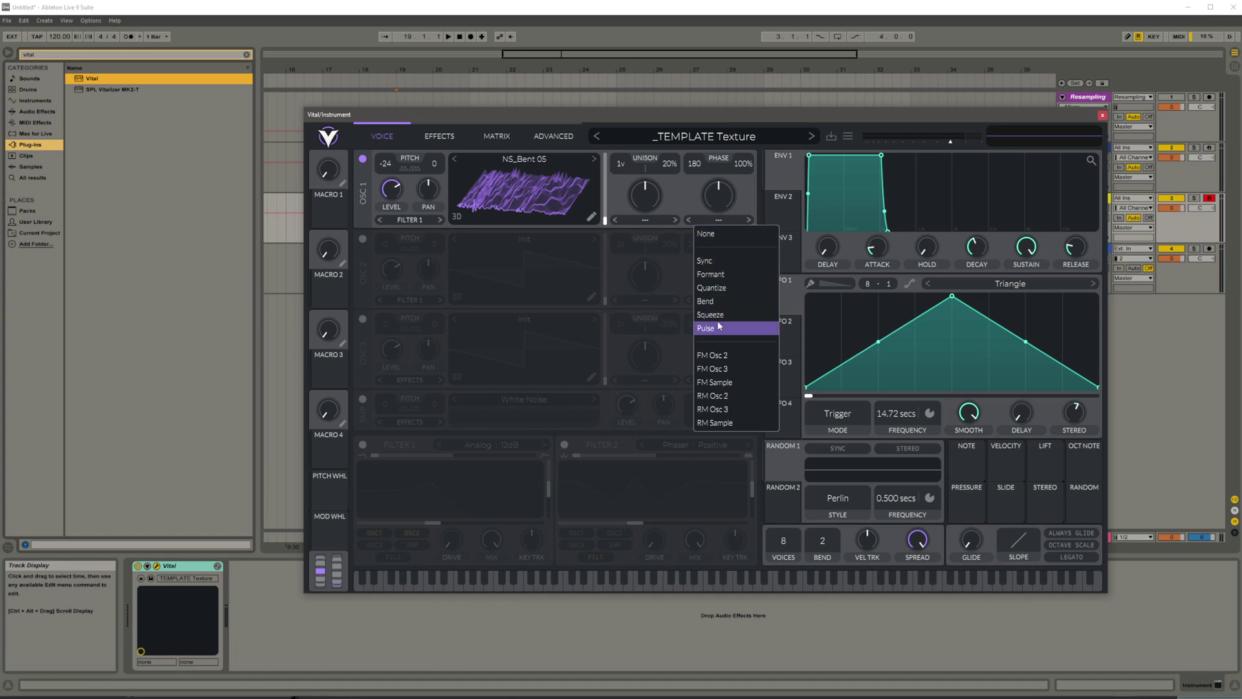
pyautogui.click(715, 301)
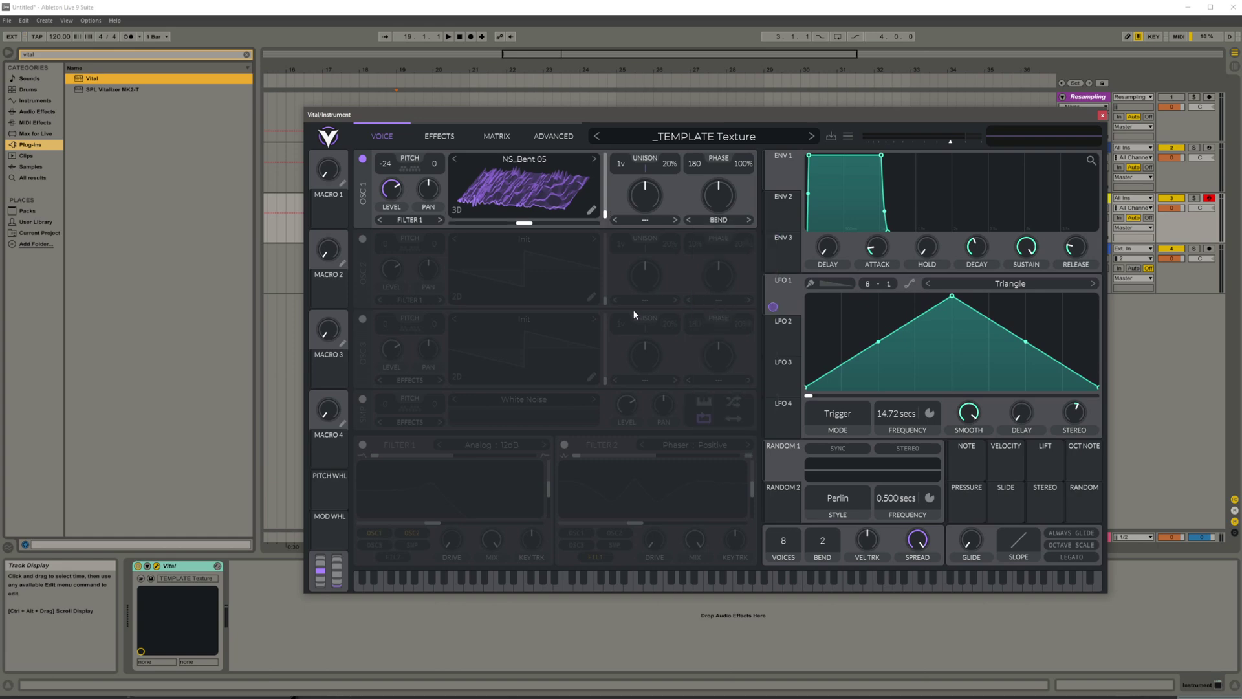
pyautogui.click(148, 566)
pyautogui.click(246, 566)
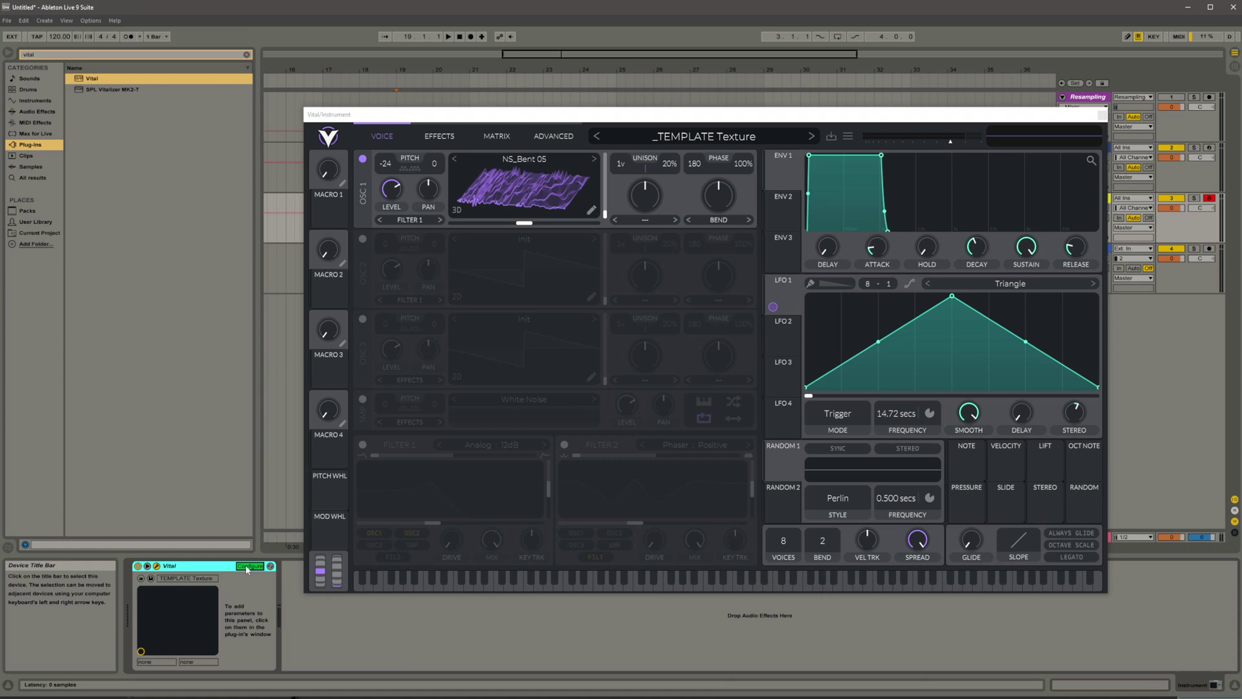
pyautogui.click(247, 566)
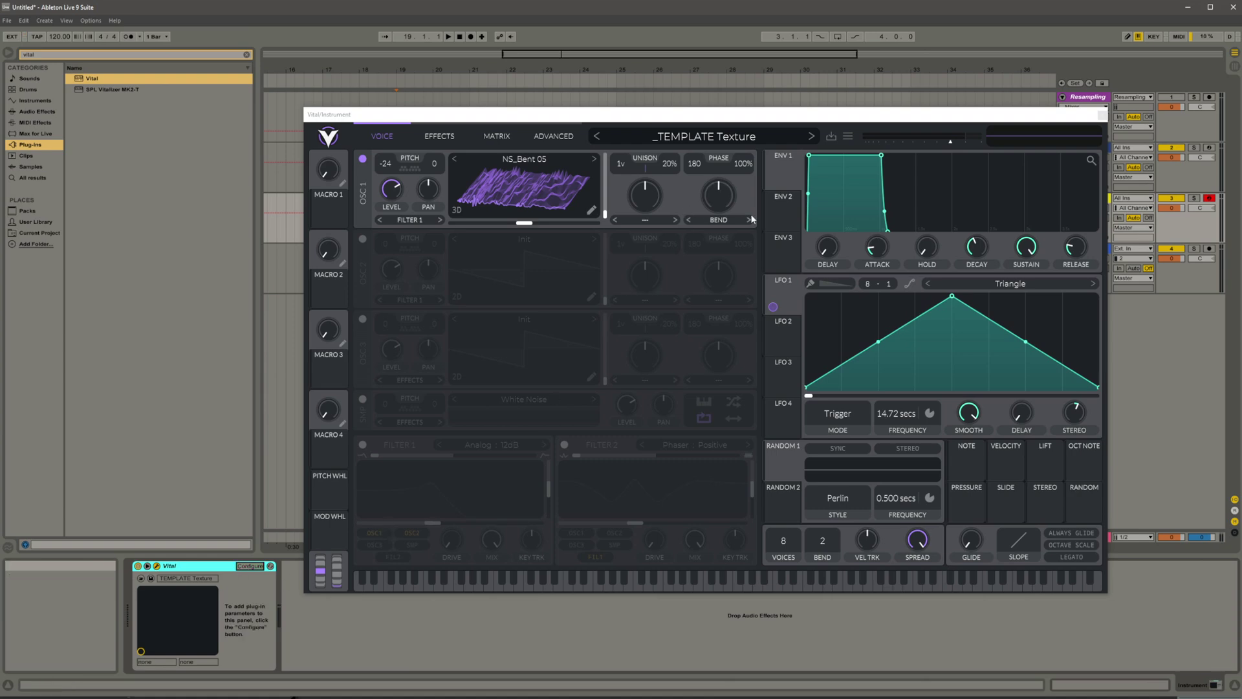
pyautogui.moveTo(718, 194); pyautogui.dragTo(720, 203)
pyautogui.click(158, 662)
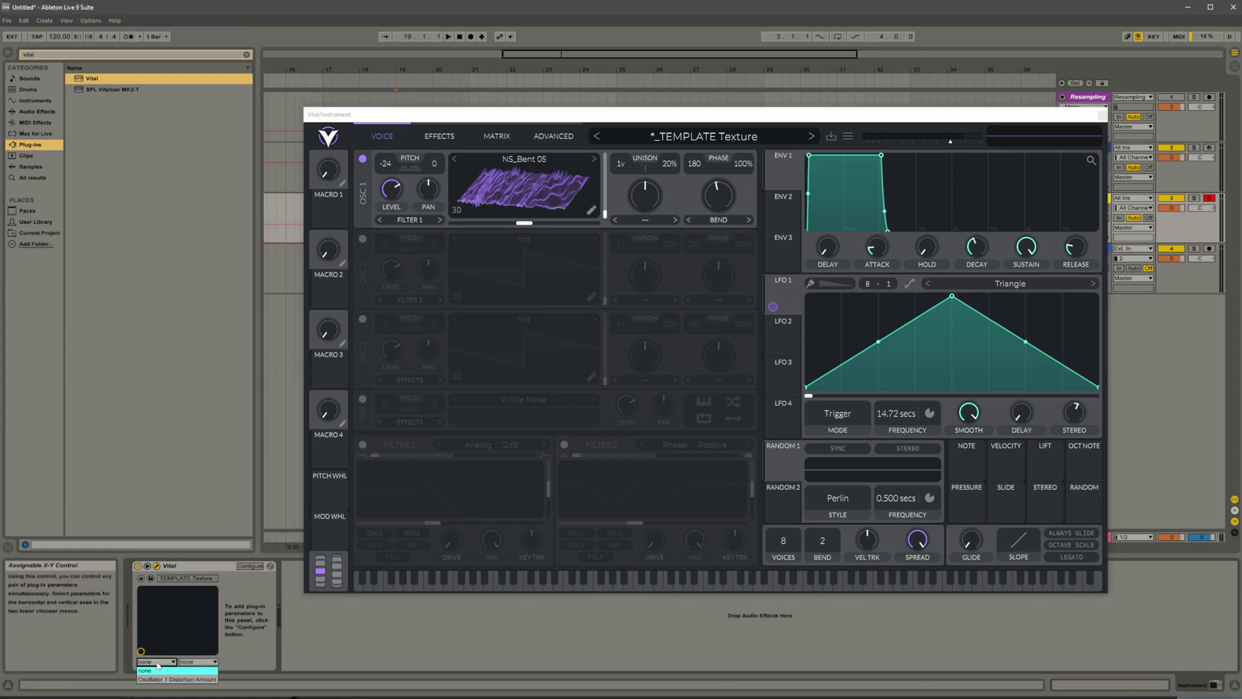
pyautogui.click(170, 679)
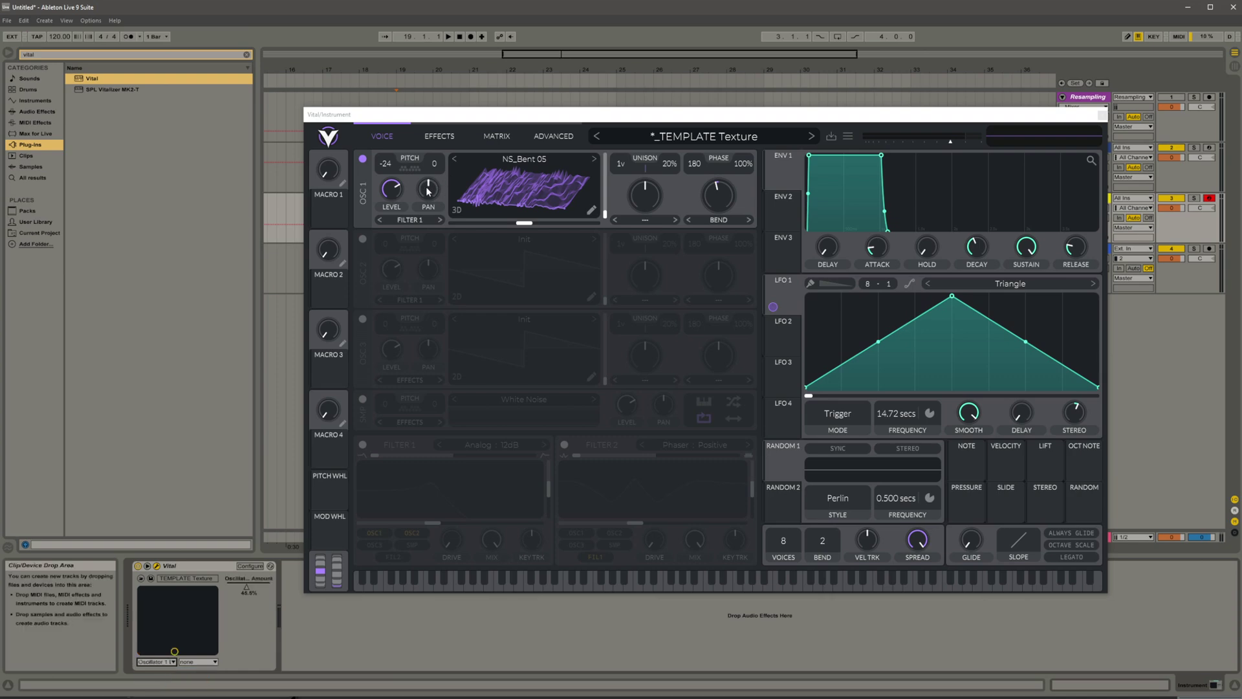
# Adjust oscillator 1's fine tune so it is exposed to Live, and assign Oscillator 1 Tune to the XY pad's vertical axis.
pyautogui.moveTo(437, 168); pyautogui.dragTo(437, 156)
pyautogui.click(198, 662)
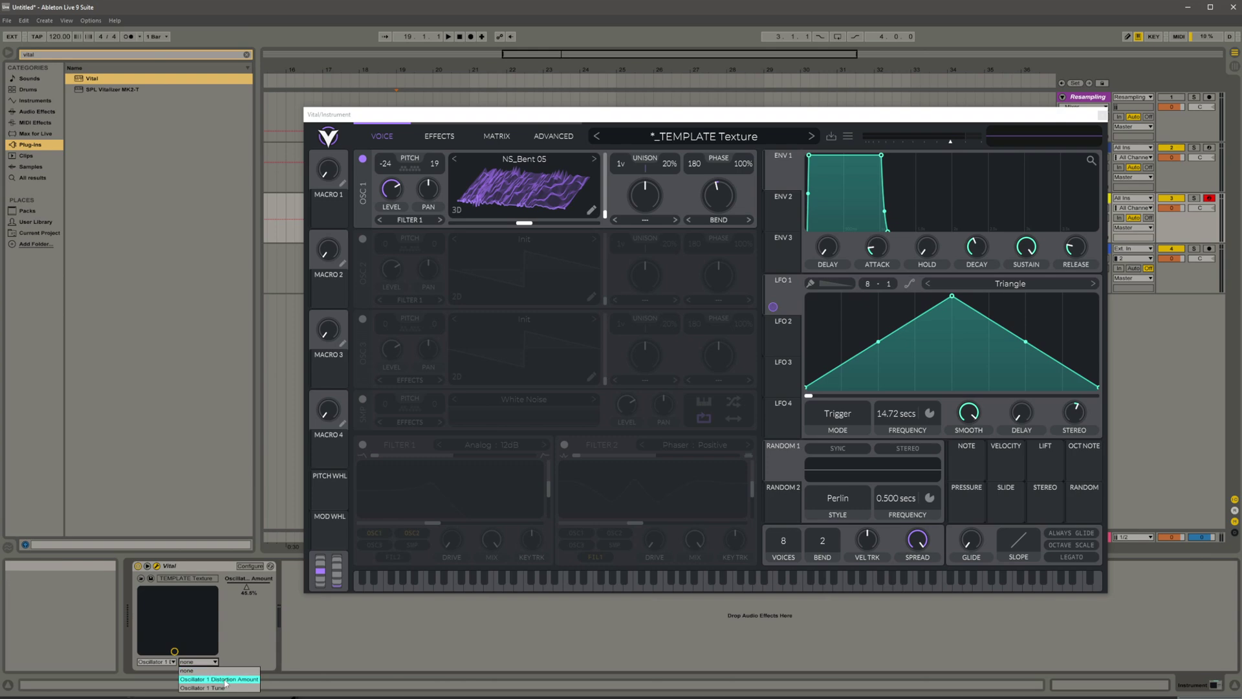
pyautogui.click(201, 687)
# Sweep the XY pad, leaving distortion amount at about 38.4% and tune at about -14, and move the Vital window up.
pyautogui.click(175, 614)
pyautogui.moveTo(174, 614)
pyautogui.mouseDown()
pyautogui.moveTo(156, 623)
pyautogui.moveTo(197, 599)
pyautogui.moveTo(177, 599)
pyautogui.moveTo(167, 624)
pyautogui.mouseUp()
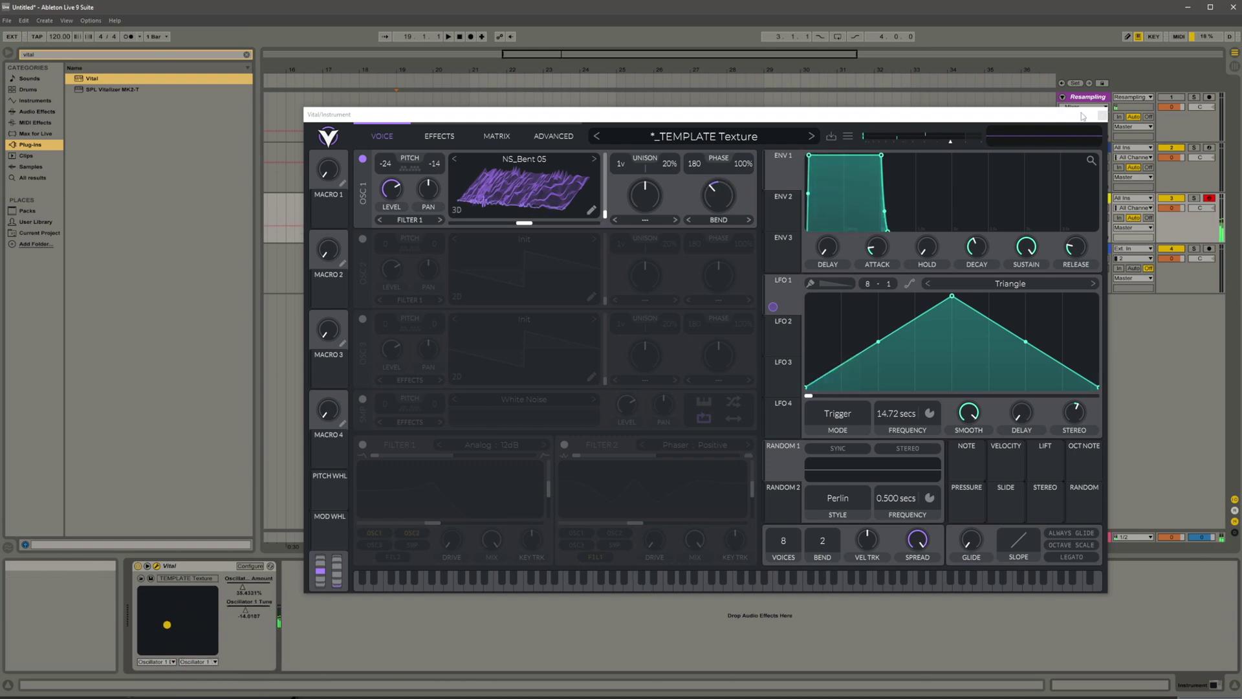
pyautogui.moveTo(986, 119); pyautogui.dragTo(998, 68)
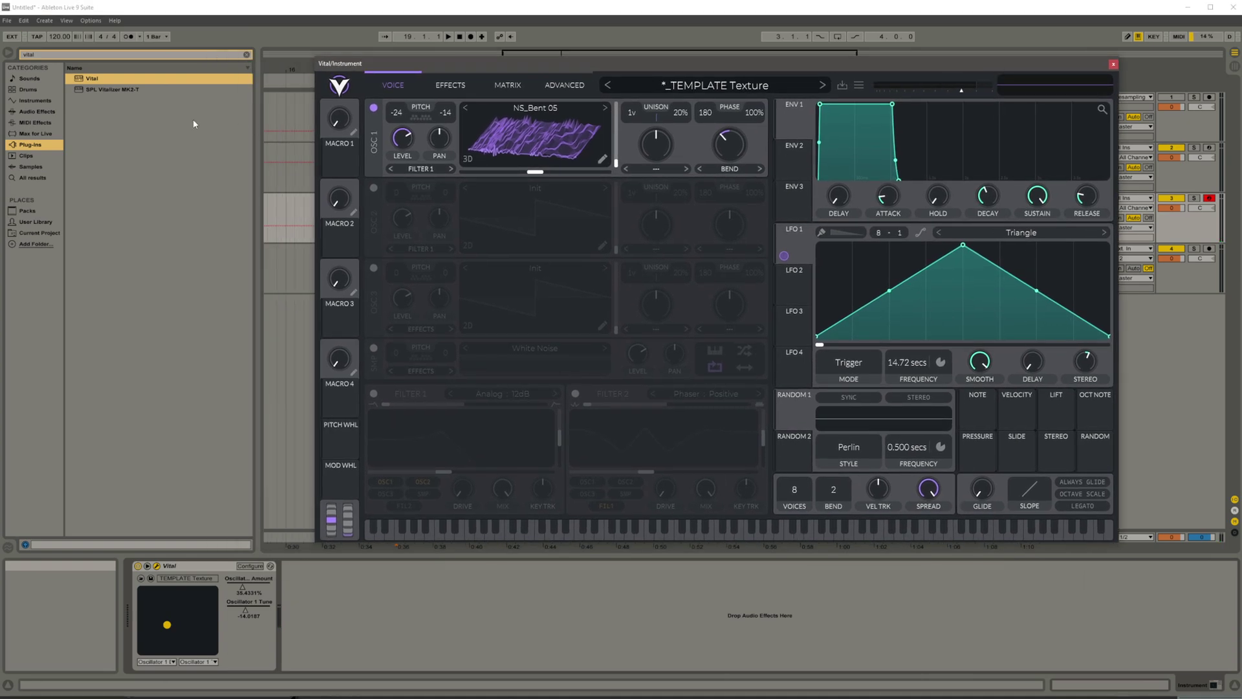
# Search the audio effects for "auto" and add Auto Filter after Vital in the device chain.
pyautogui.click(44, 112)
pyautogui.click(246, 55)
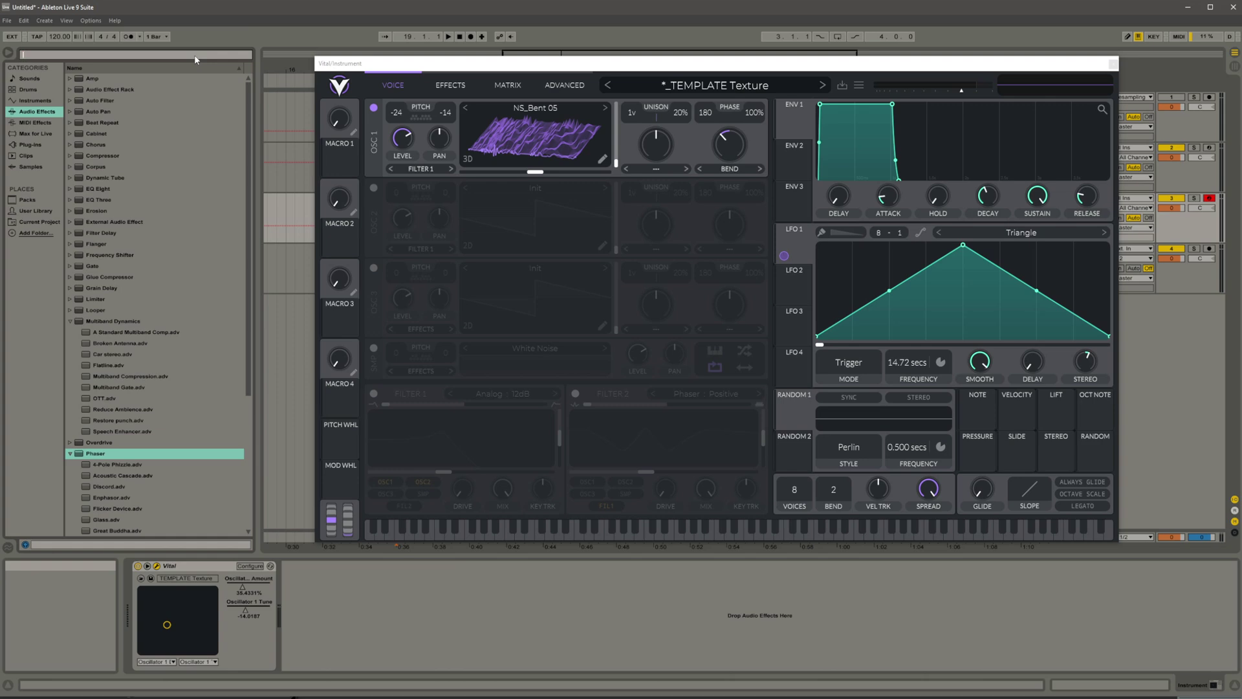
pyautogui.write('auto')
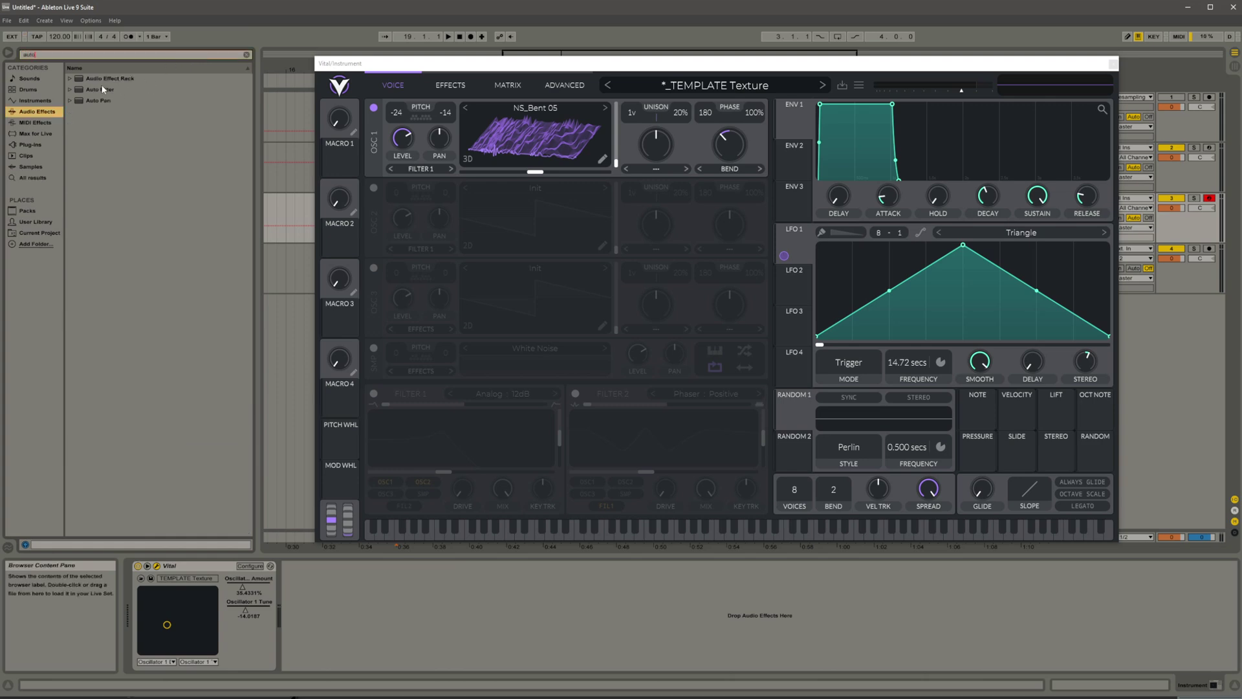
pyautogui.click(95, 90)
pyautogui.moveTo(350, 595); pyautogui.dragTo(363, 592)
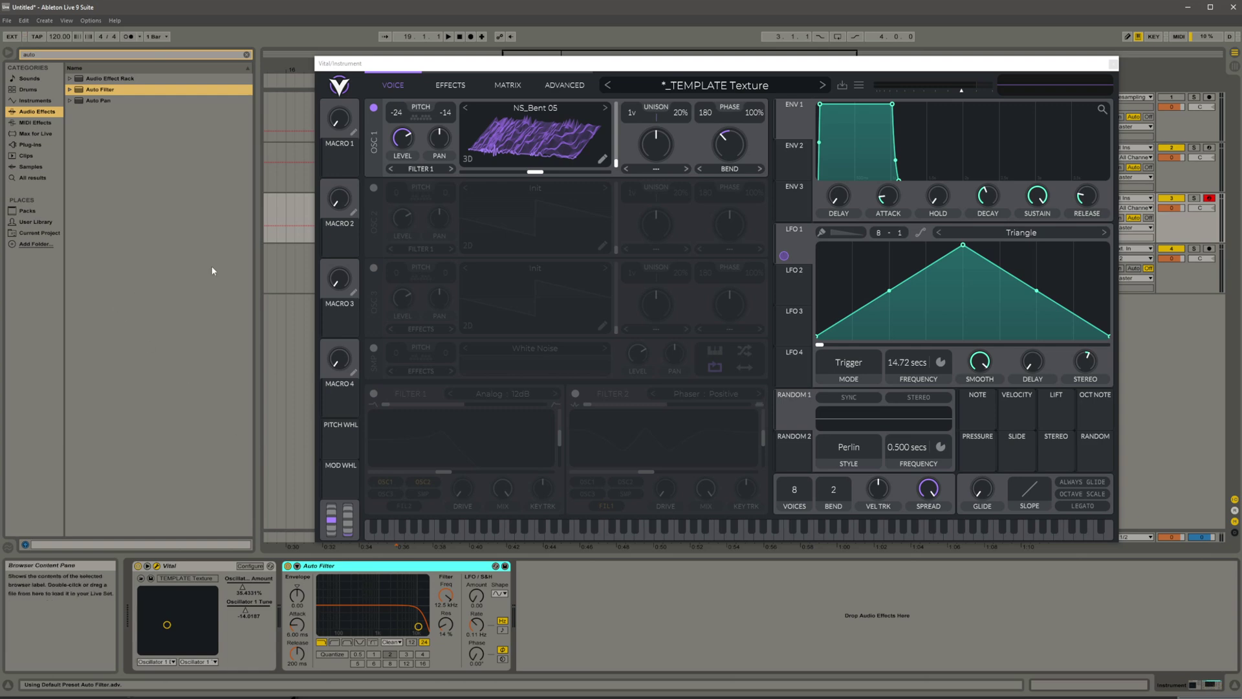
# Switch the Auto Filter to the morph filter type, with morph fully at low-pass and resonance at 23%.
pyautogui.moveTo(612, 65); pyautogui.dragTo(585, 48)
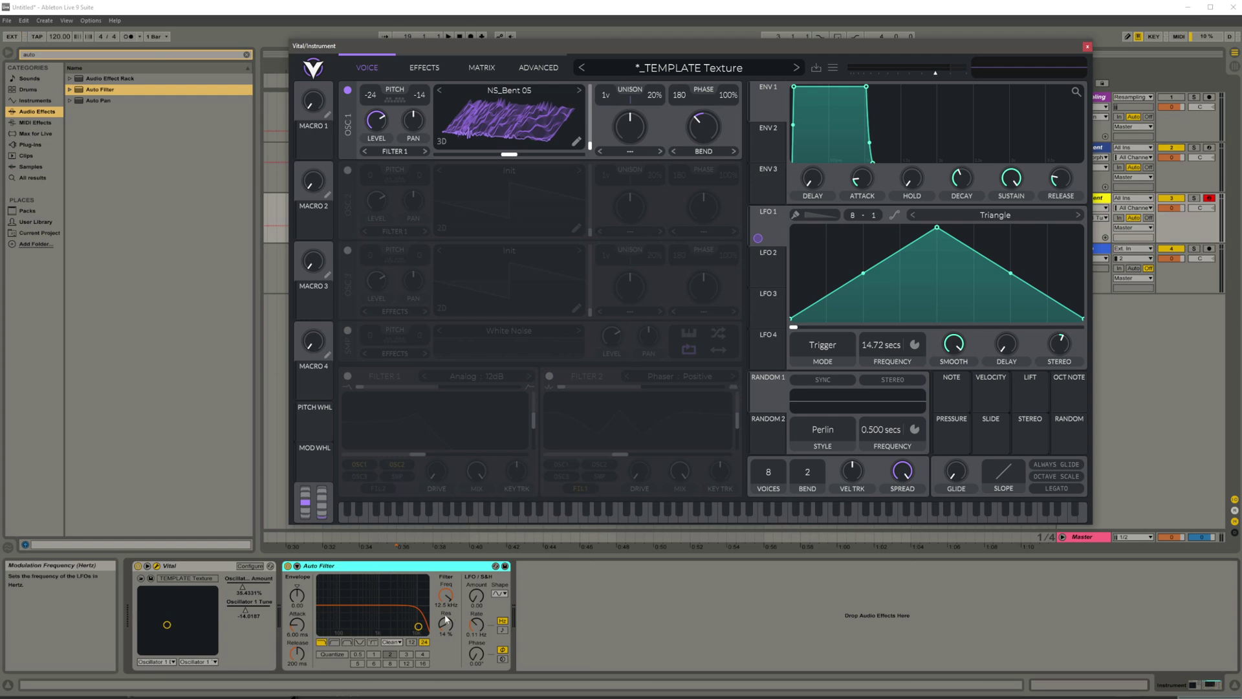
pyautogui.click(373, 642)
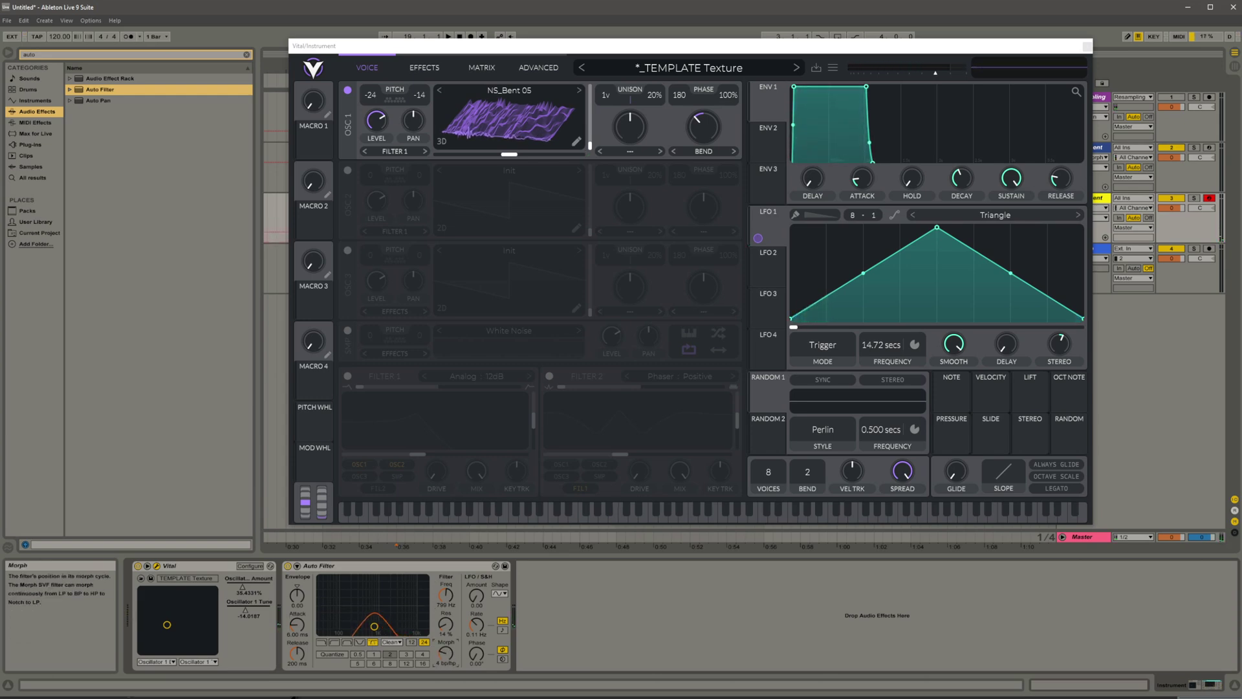
pyautogui.moveTo(448, 653)
pyautogui.mouseDown()
pyautogui.moveTo(448, 637)
pyautogui.moveTo(449, 664)
pyautogui.moveTo(437, 638)
pyautogui.moveTo(437, 664)
pyautogui.mouseUp()
pyautogui.moveTo(446, 653); pyautogui.dragTo(446, 645)
# Search the Max for Live devices for "lfo" and add the LFO audio effect after Auto Filter.
pyautogui.click(76, 56)
pyautogui.click(34, 133)
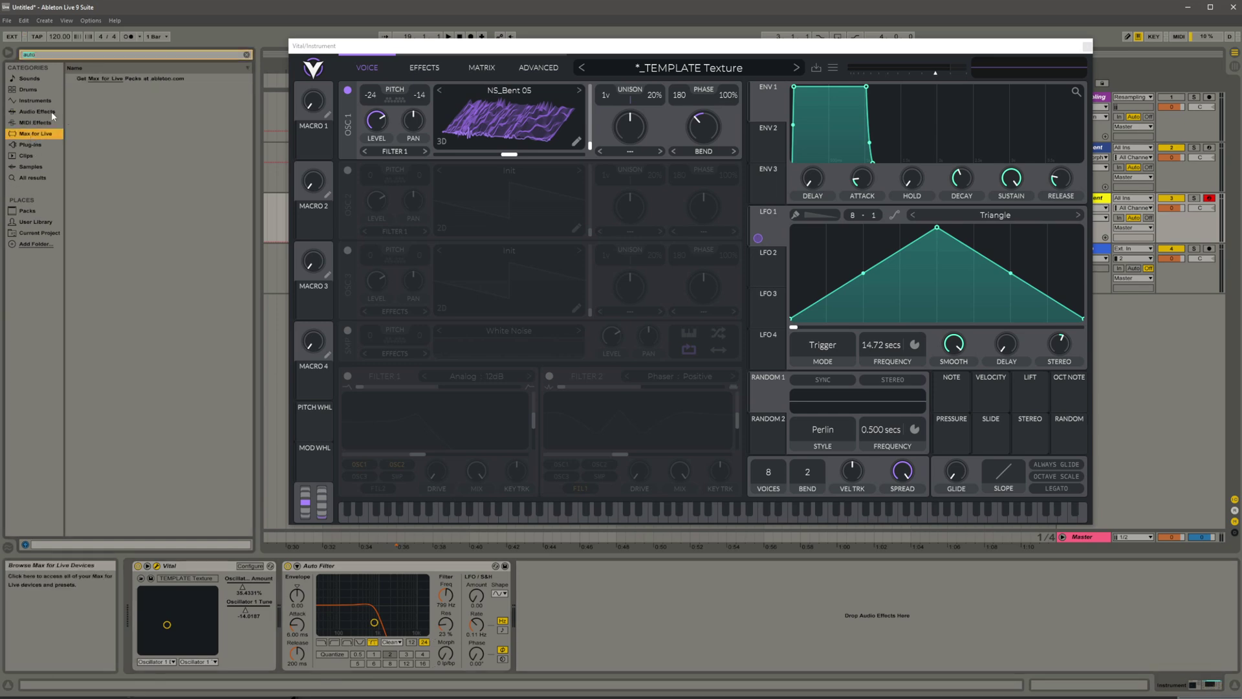
pyautogui.write('lfo')
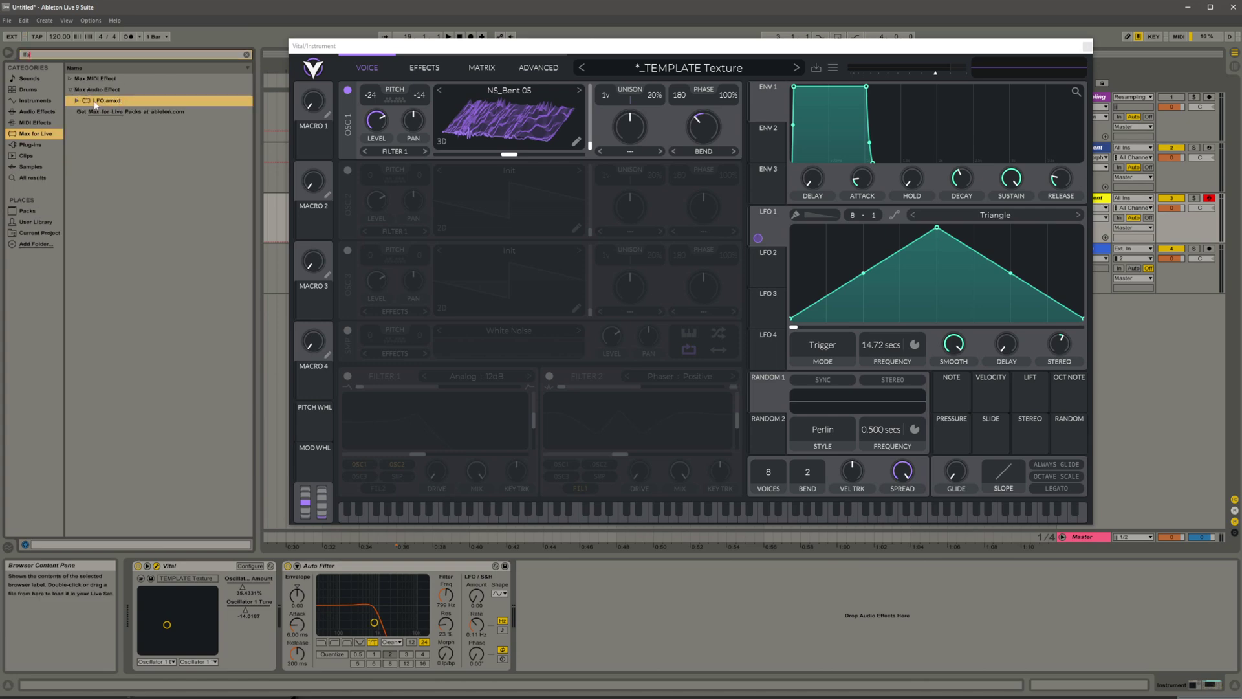
pyautogui.moveTo(90, 103); pyautogui.dragTo(619, 604)
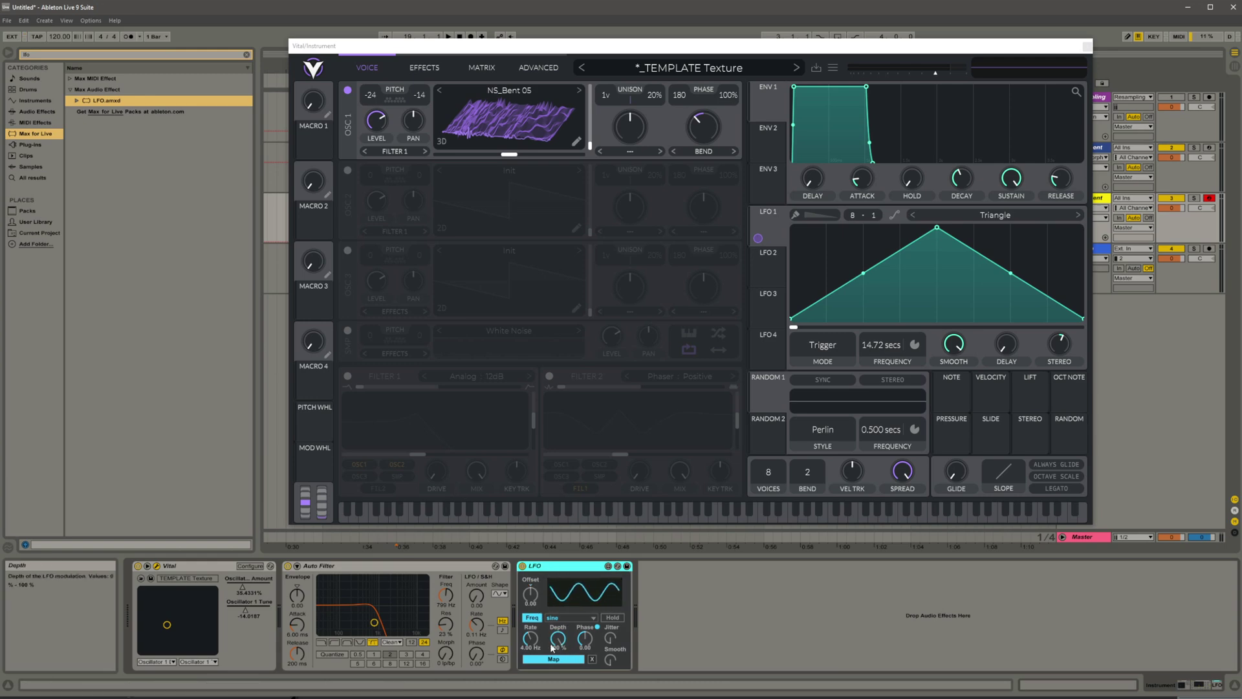
# Set the LFO waveform to random with smoothing turned up and map it to the Auto Filter's frequency.
pyautogui.click(569, 618)
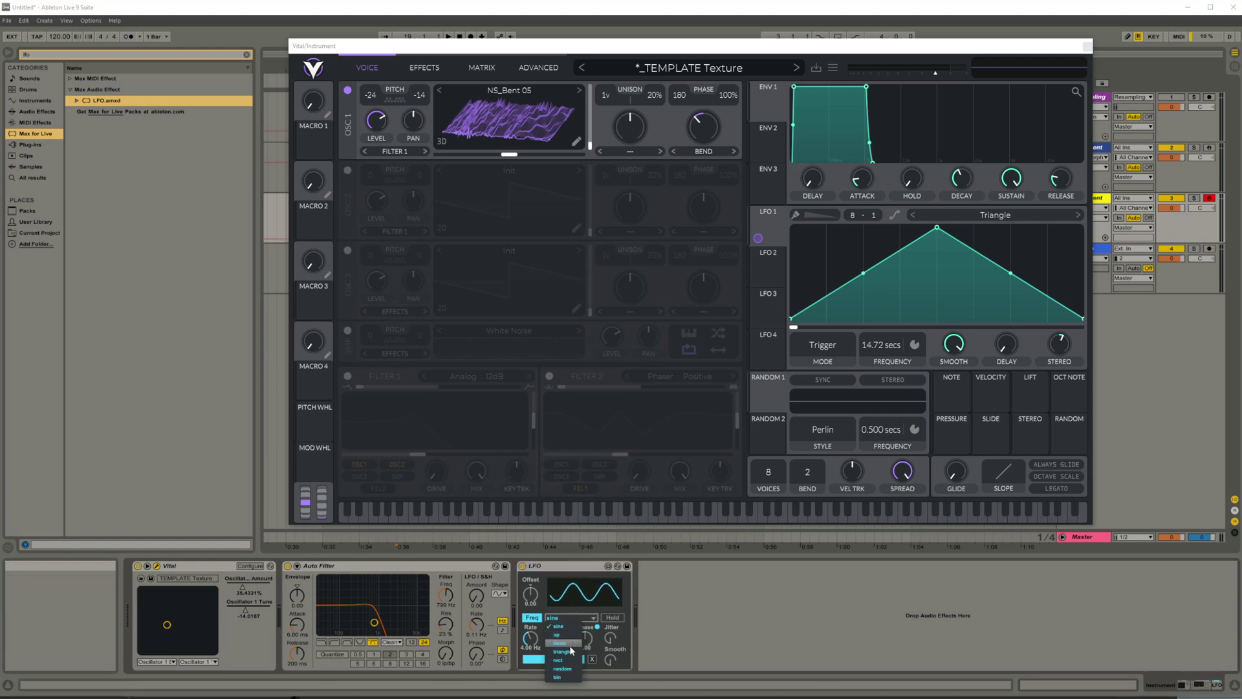
pyautogui.click(569, 667)
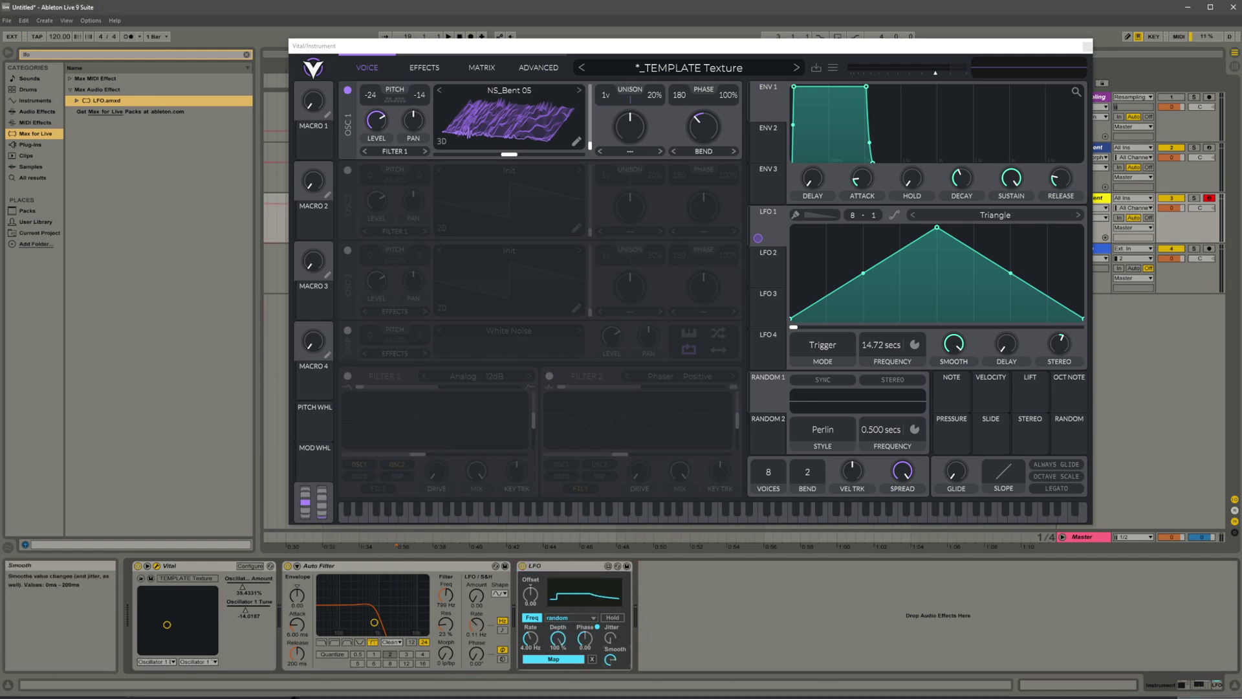
pyautogui.click(546, 567)
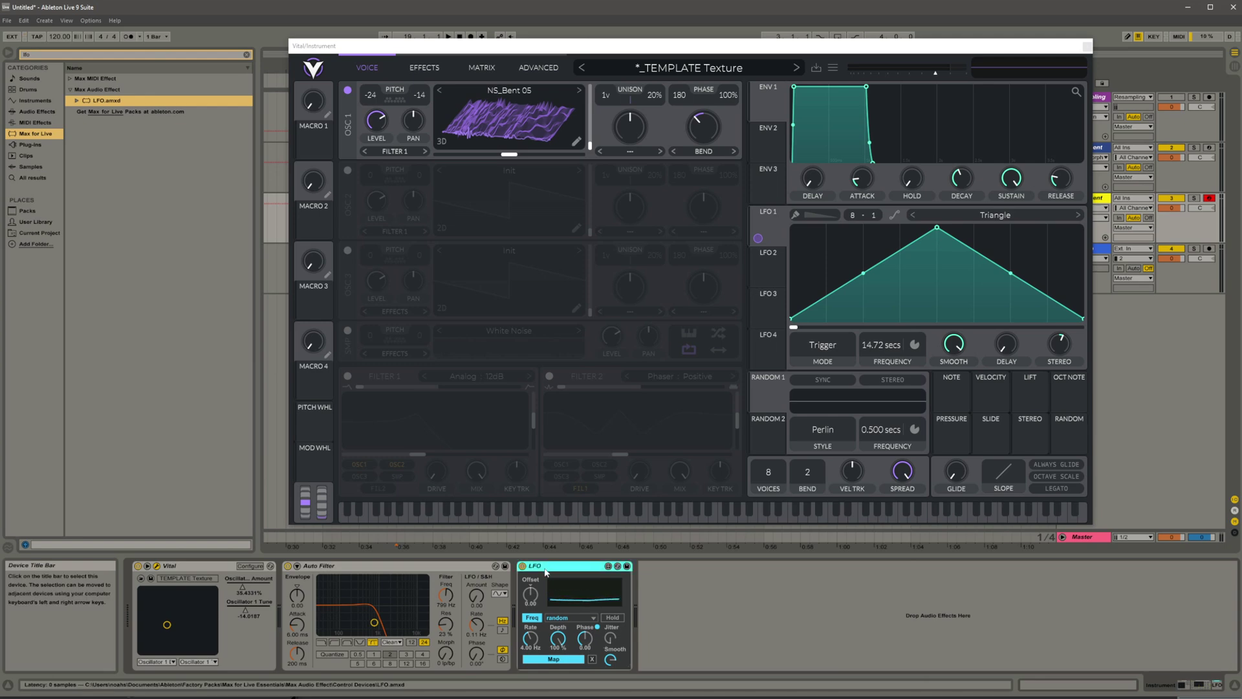
pyautogui.click(554, 659)
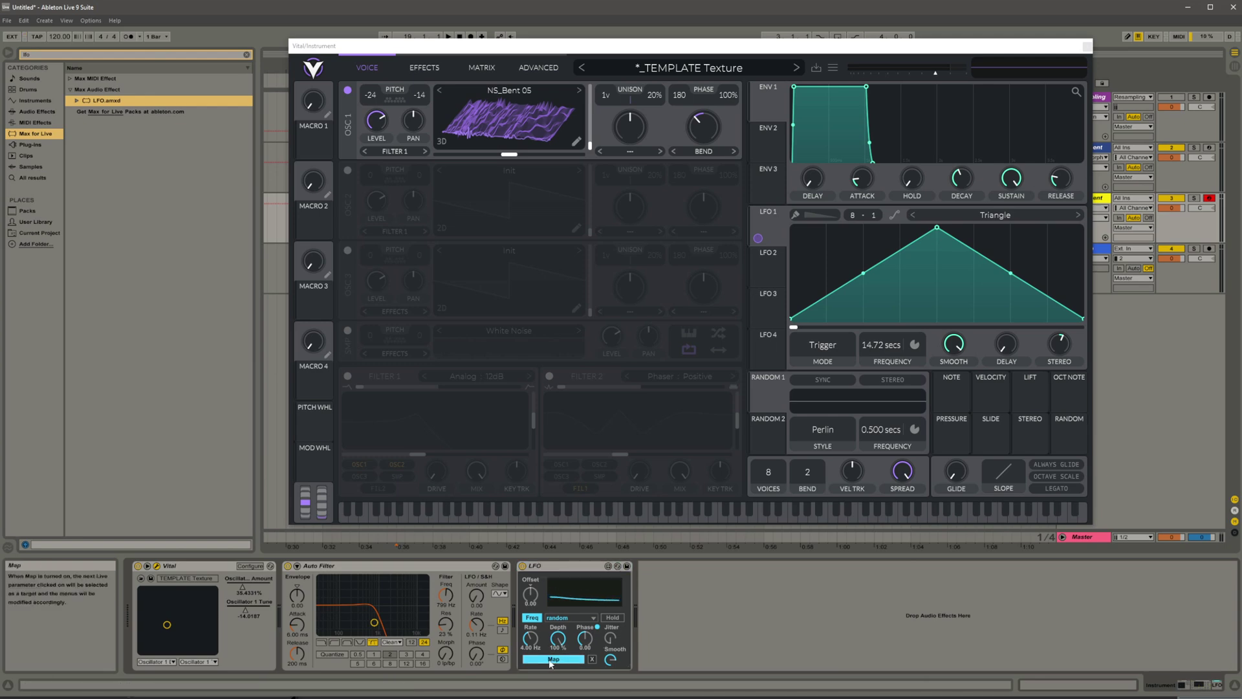
pyautogui.click(446, 595)
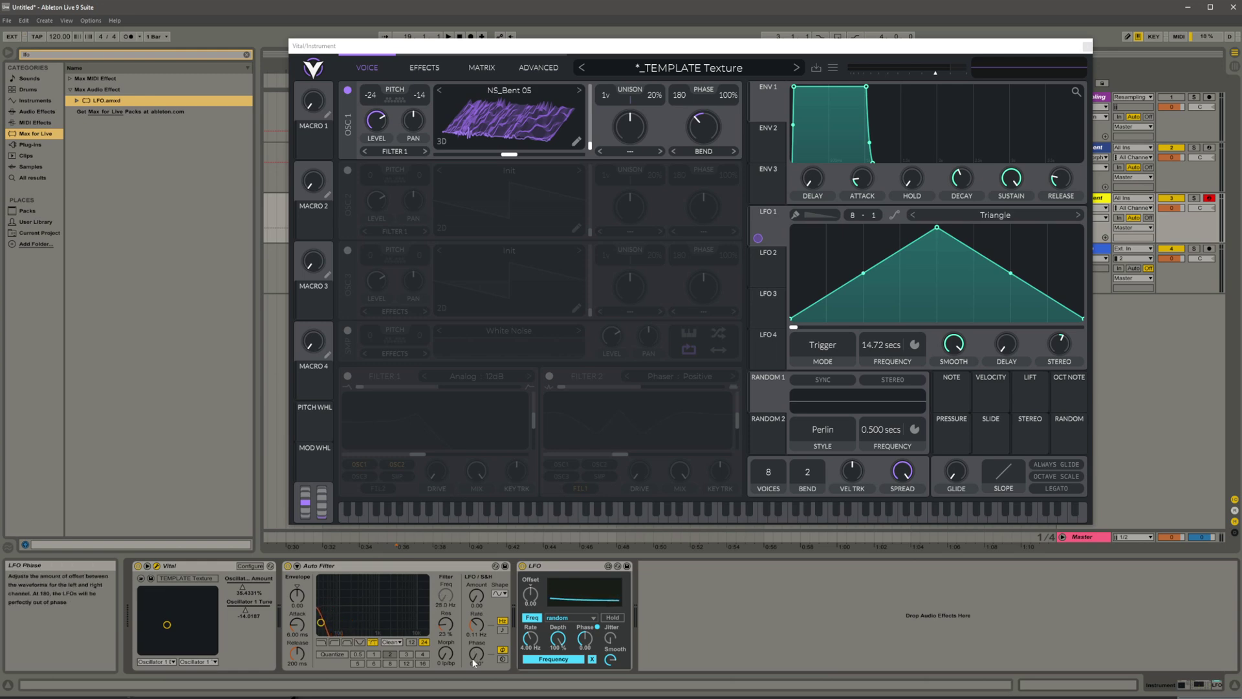
# Set the Auto Filter's morph to 52 bp/hp, and raise the LFO's rate with its offset at 0.30.
pyautogui.moveTo(446, 654); pyautogui.dragTo(446, 595)
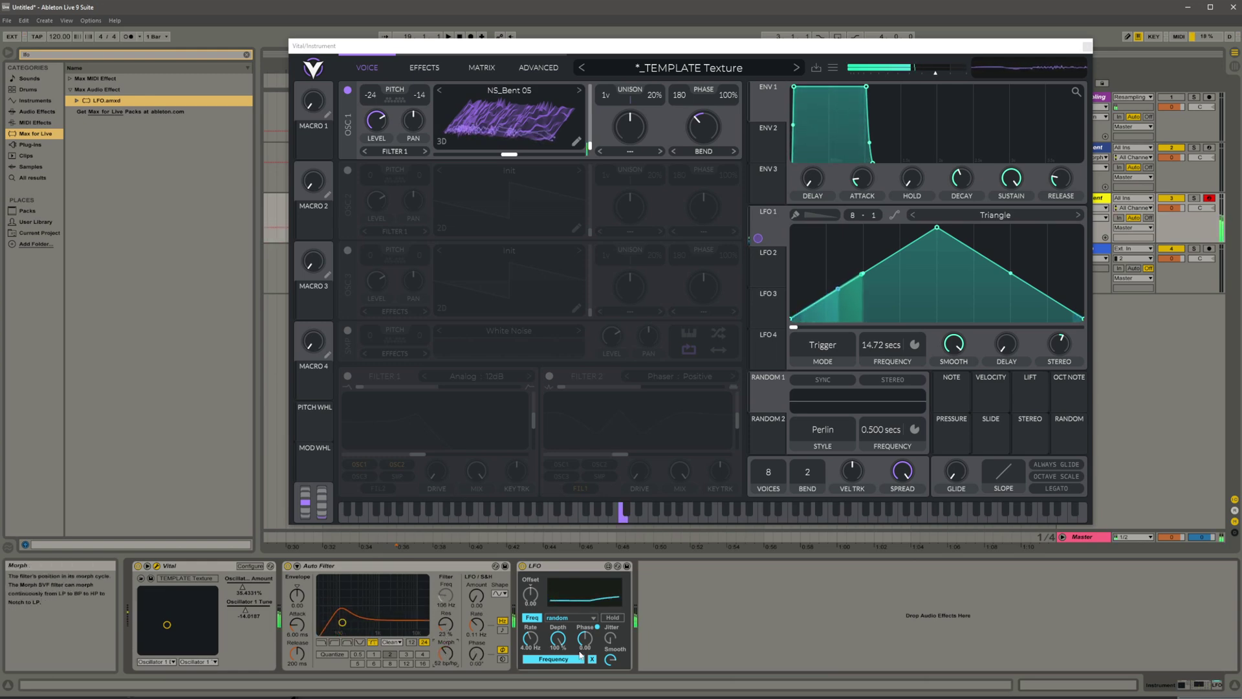
pyautogui.moveTo(531, 640); pyautogui.dragTo(530, 624)
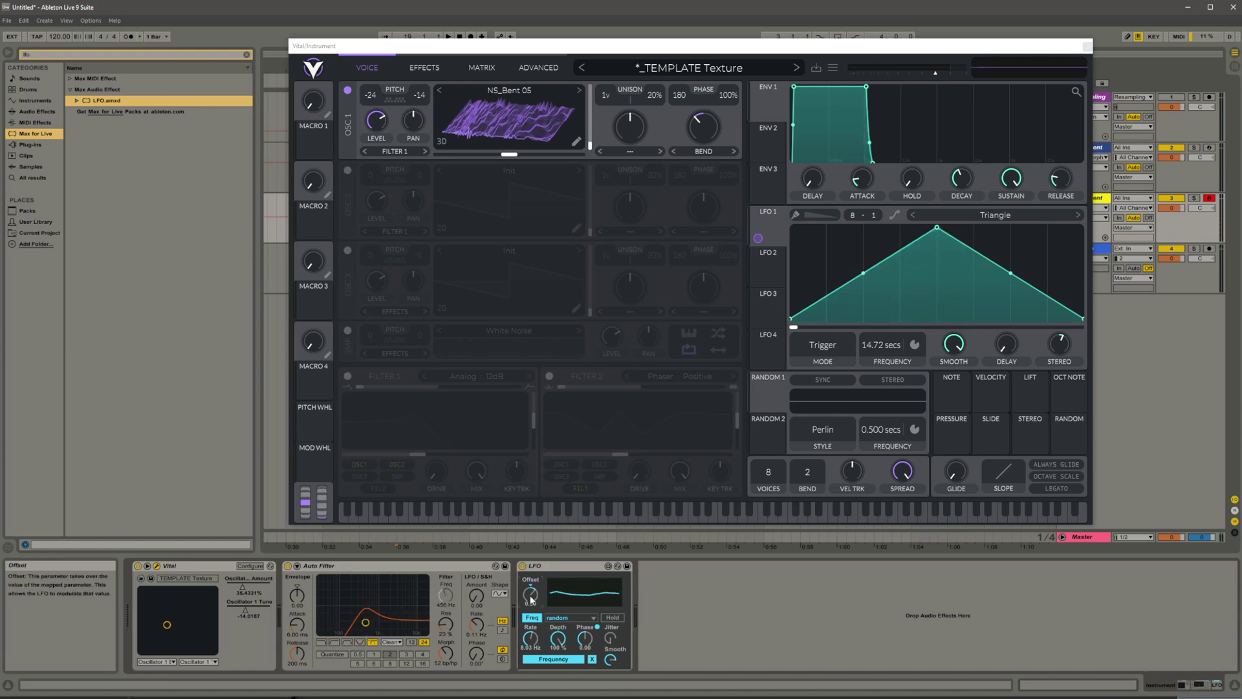
pyautogui.press('a')
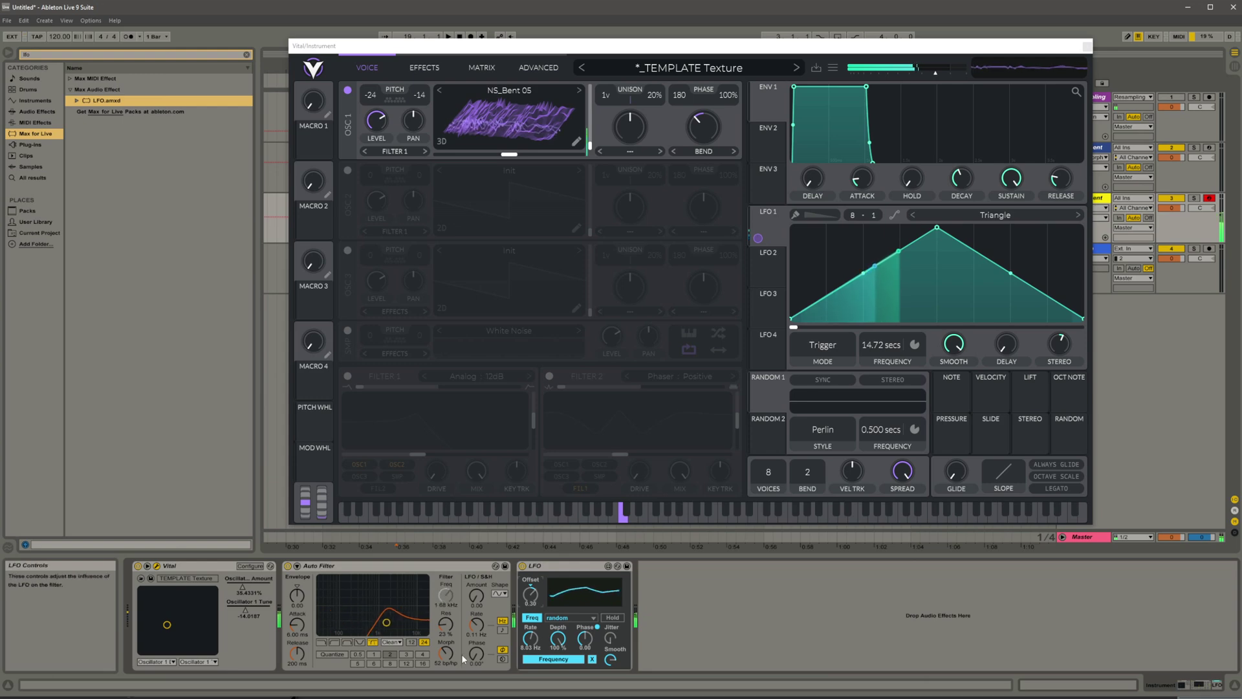
# Duplicate the LFO device and map the copy to the Auto Filter's Morph parameter.
pyautogui.moveTo(93, 101); pyautogui.dragTo(675, 620)
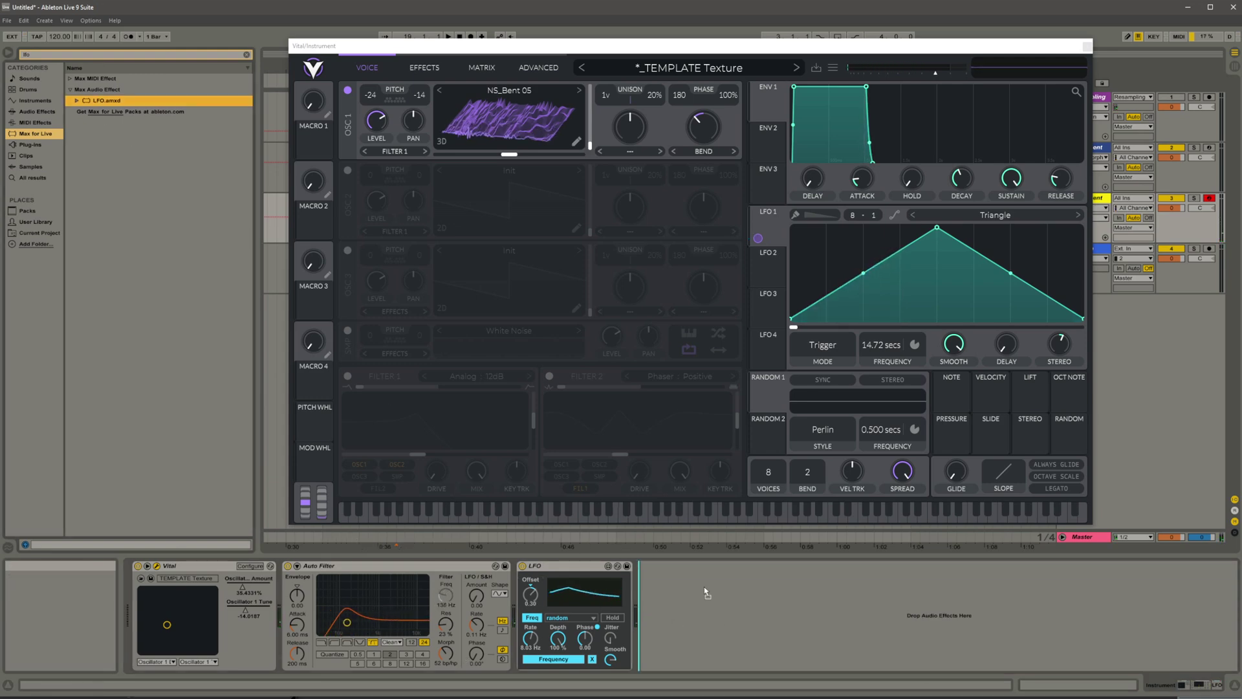
pyautogui.click(561, 570)
pyautogui.hotkey('ctrl', 'd')
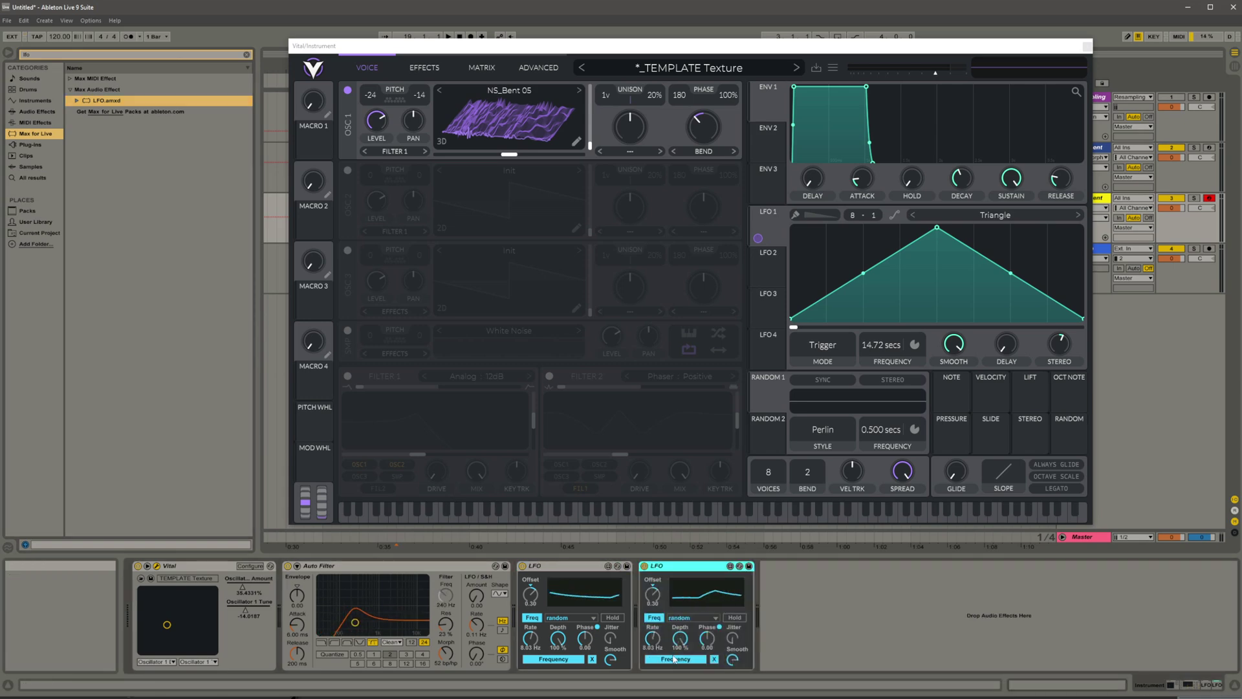
pyautogui.click(687, 663)
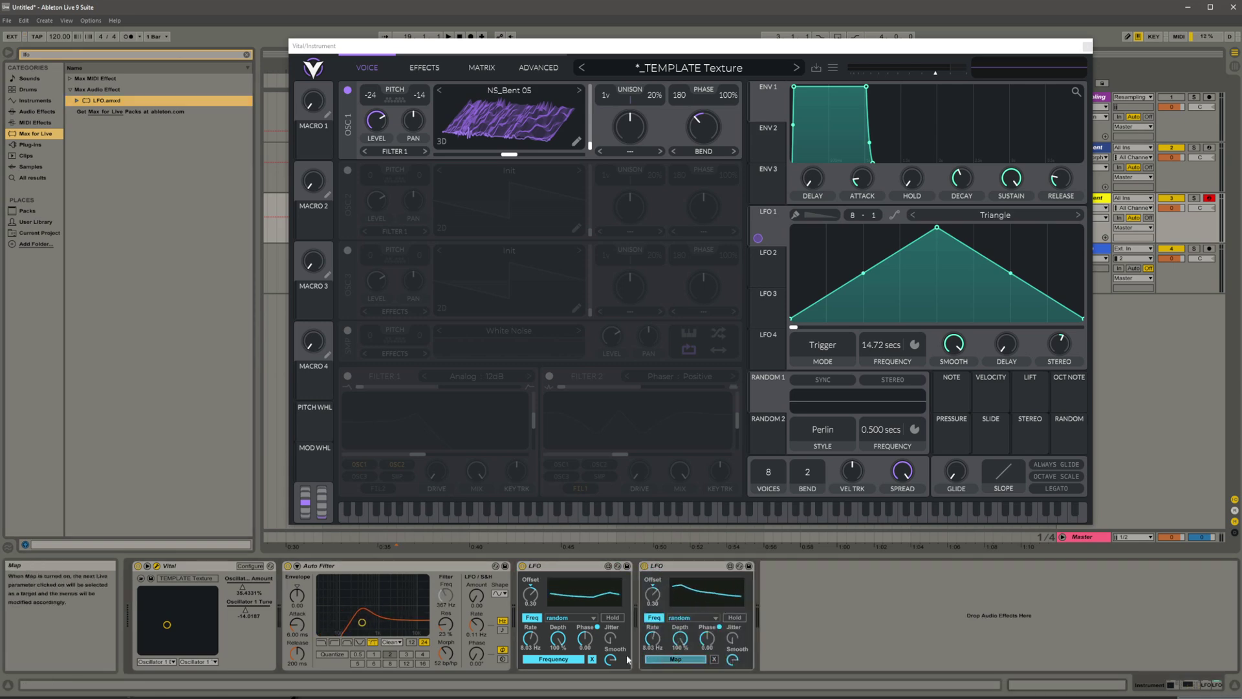
pyautogui.click(443, 651)
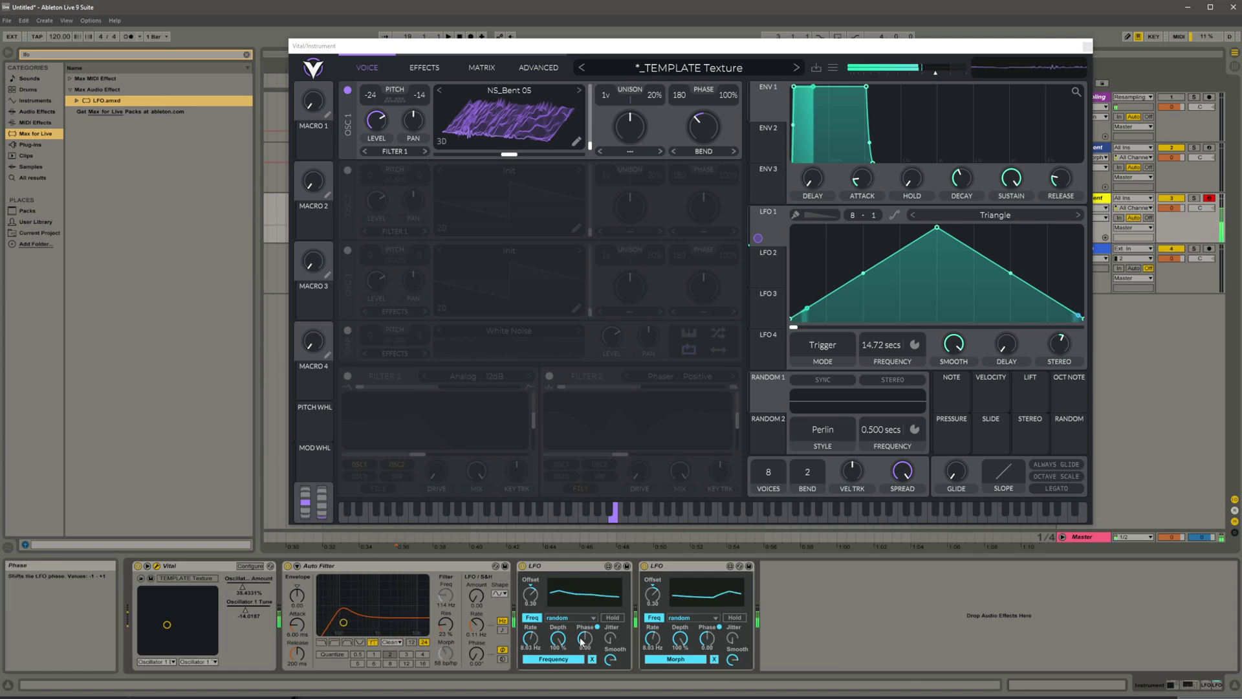
# Slow both LFOs to a rate of 2.45 Hz and lower the morph LFO's offset to its minimum.
pyautogui.moveTo(653, 640); pyautogui.dragTo(653, 648)
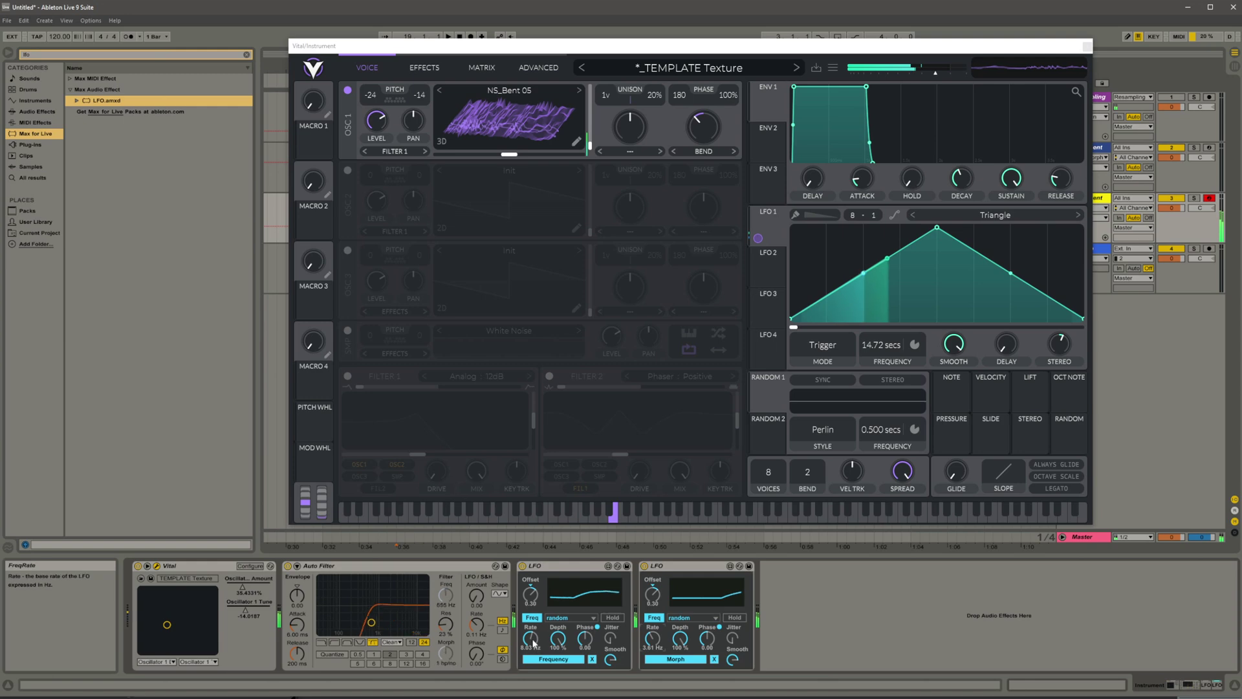
pyautogui.moveTo(533, 642)
pyautogui.mouseDown()
pyautogui.moveTo(533, 663)
pyautogui.moveTo(533, 645)
pyautogui.mouseUp()
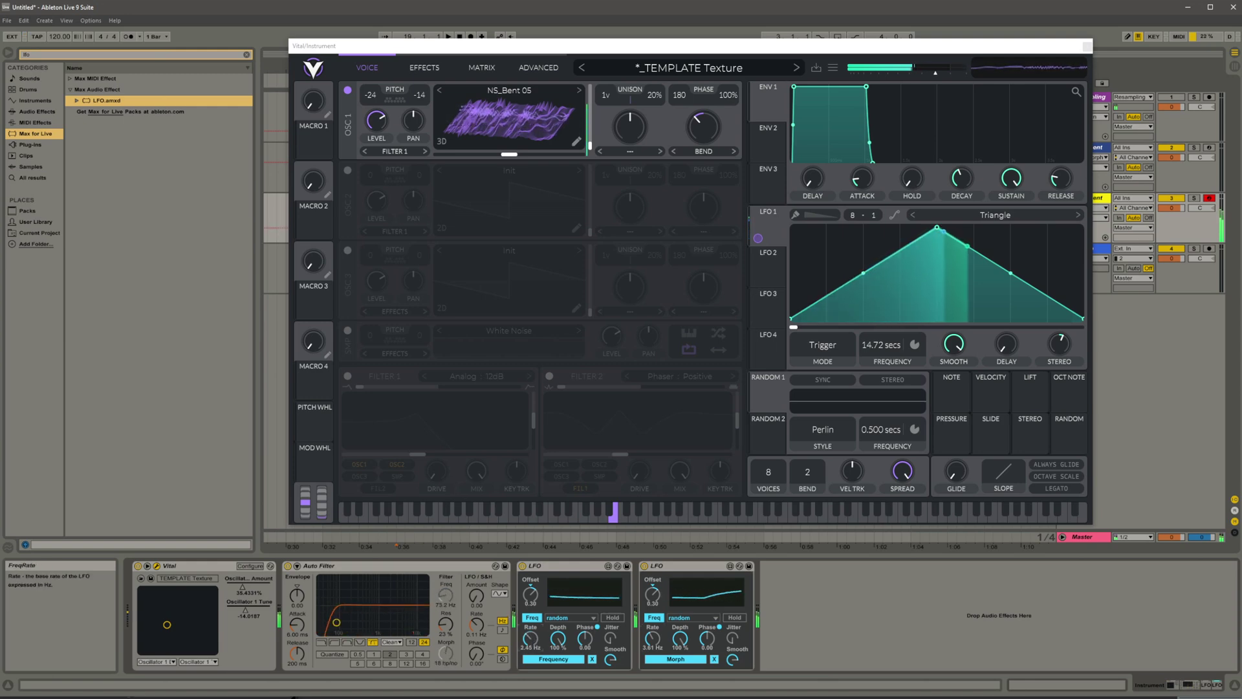
pyautogui.moveTo(653, 640); pyautogui.dragTo(653, 646)
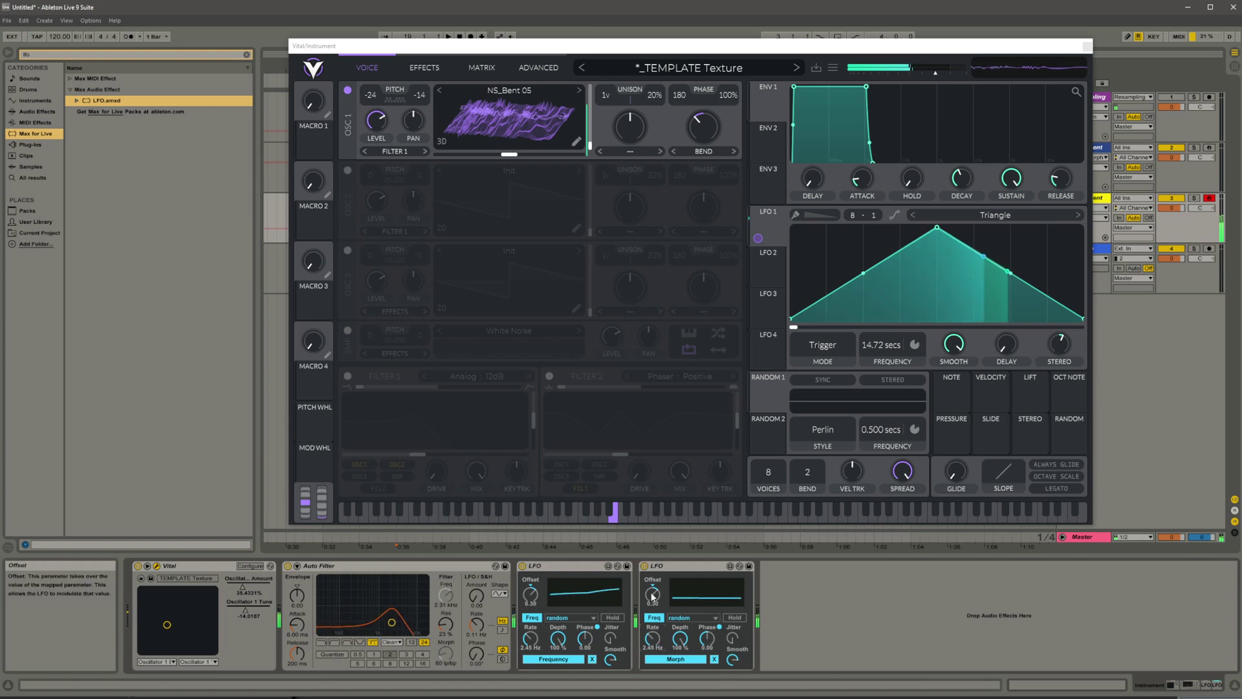
pyautogui.moveTo(652, 596); pyautogui.dragTo(653, 654)
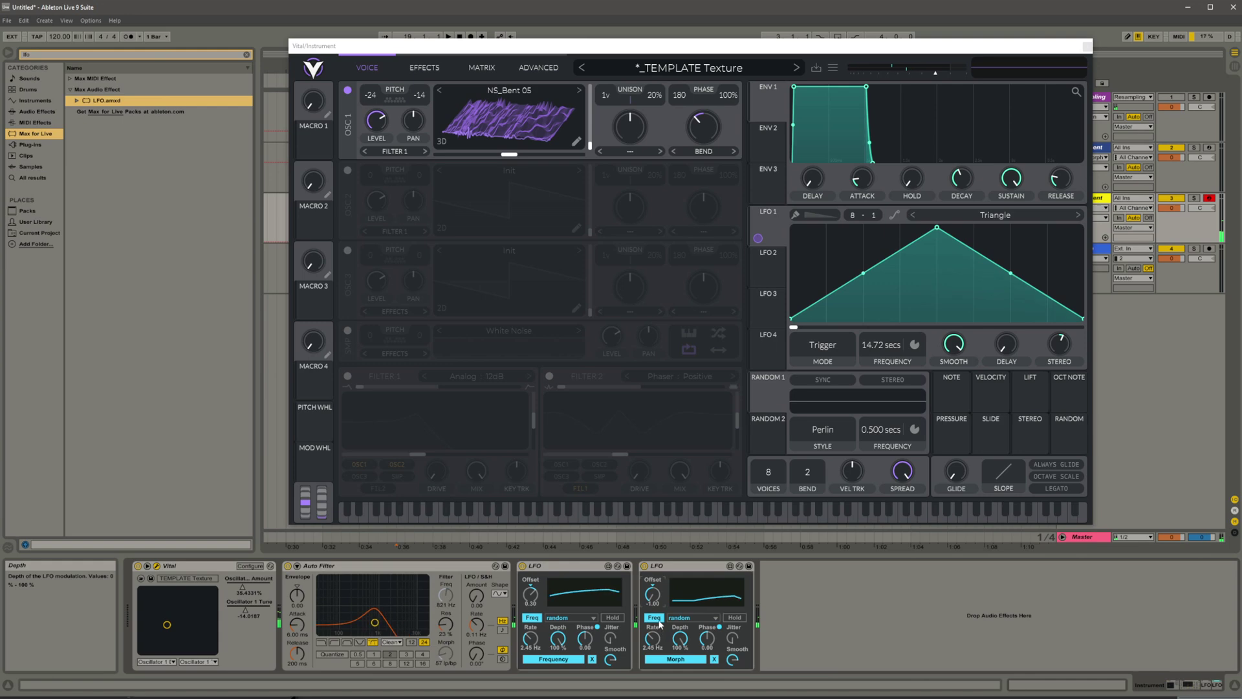
# Move Vital's assignable X-Y control to an oscillator amount of about 50% and an Oscillator 1 tune of about -12.
pyautogui.click(450, 566)
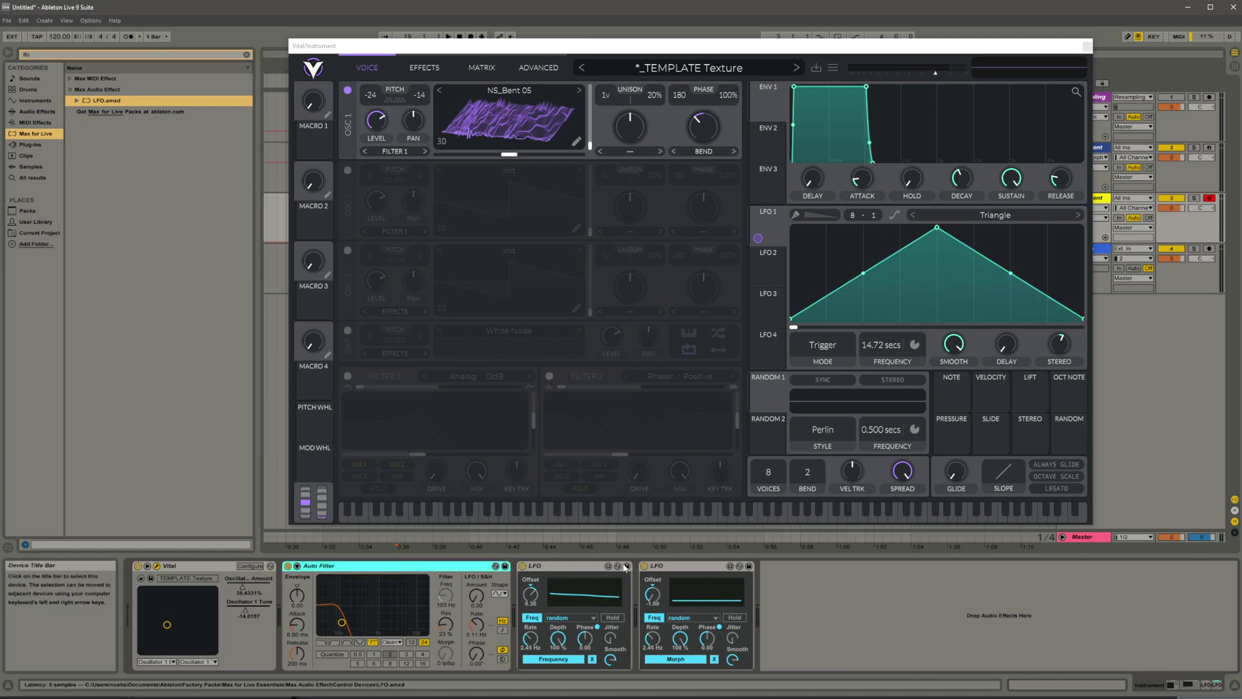
pyautogui.keyDown('shift'); pyautogui.click(674, 569); pyautogui.keyUp('shift')
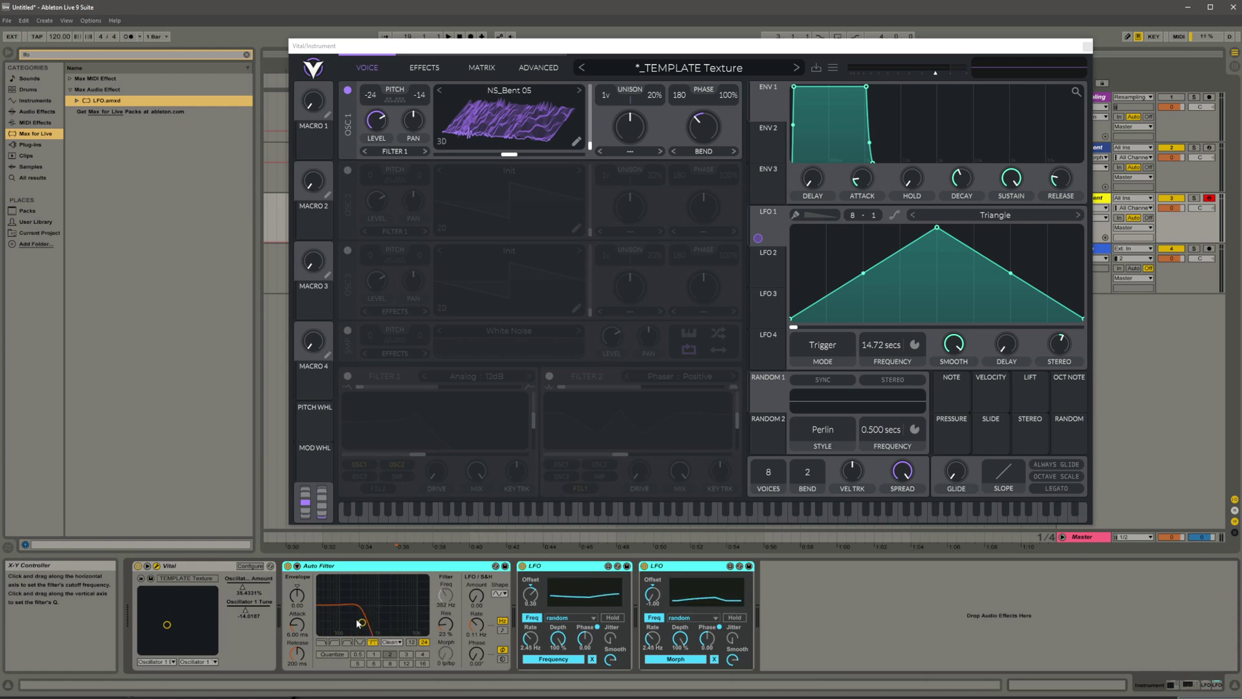
pyautogui.moveTo(356, 622); pyautogui.dragTo(332, 616)
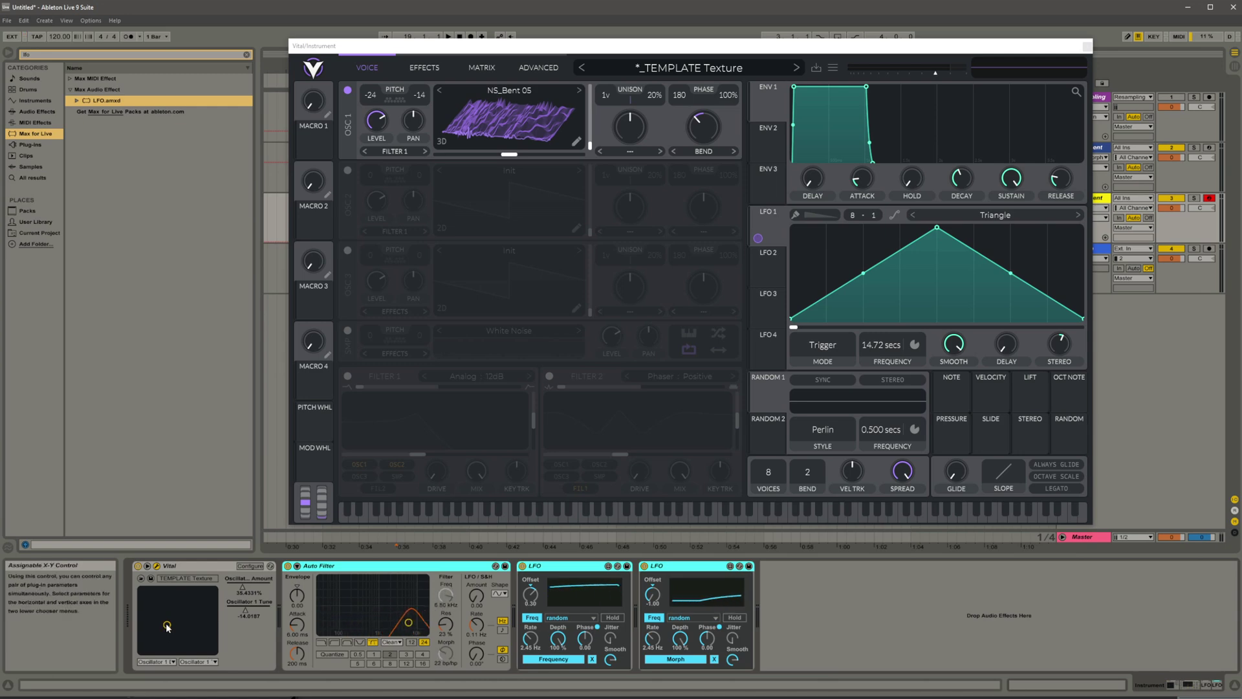
pyautogui.moveTo(167, 627)
pyautogui.mouseDown()
pyautogui.moveTo(172, 593)
pyautogui.moveTo(158, 646)
pyautogui.moveTo(183, 613)
pyautogui.moveTo(200, 616)
pyautogui.moveTo(183, 635)
pyautogui.moveTo(177, 591)
pyautogui.moveTo(179, 625)
pyautogui.mouseUp()
pyautogui.click(452, 566)
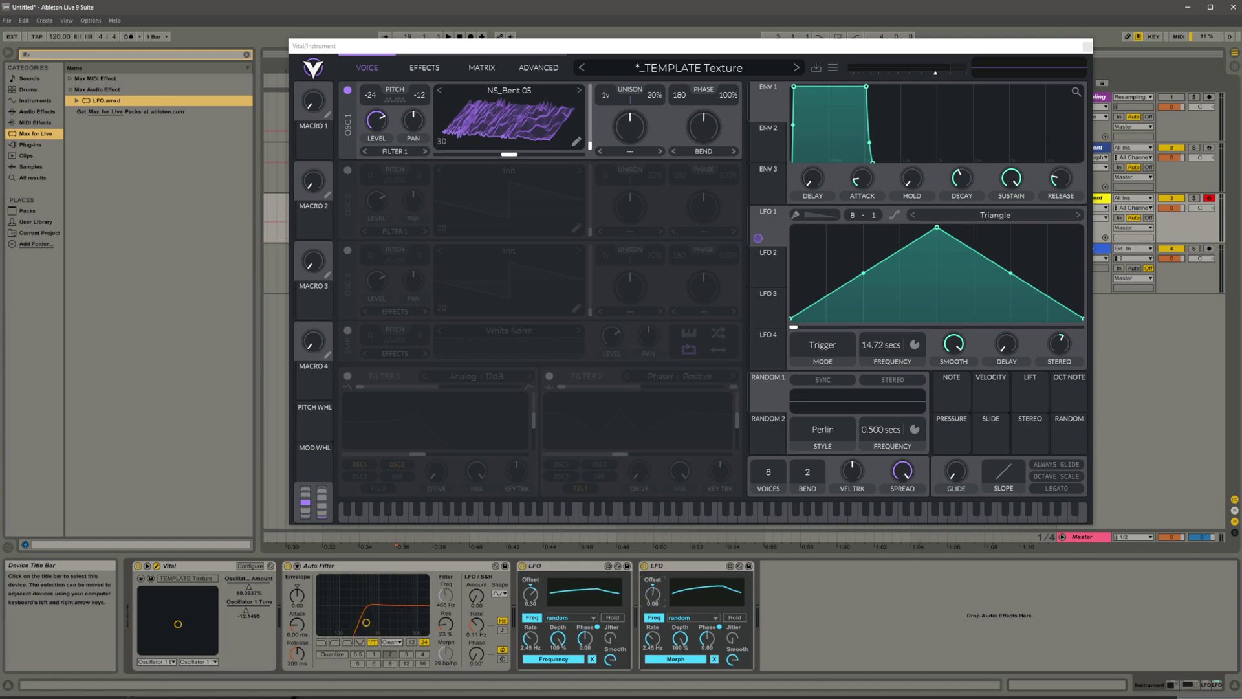
# Set the morph LFO's offset to 0.00 and slightly lower the frequency LFO's offset.
pyautogui.moveTo(653, 593); pyautogui.dragTo(654, 594)
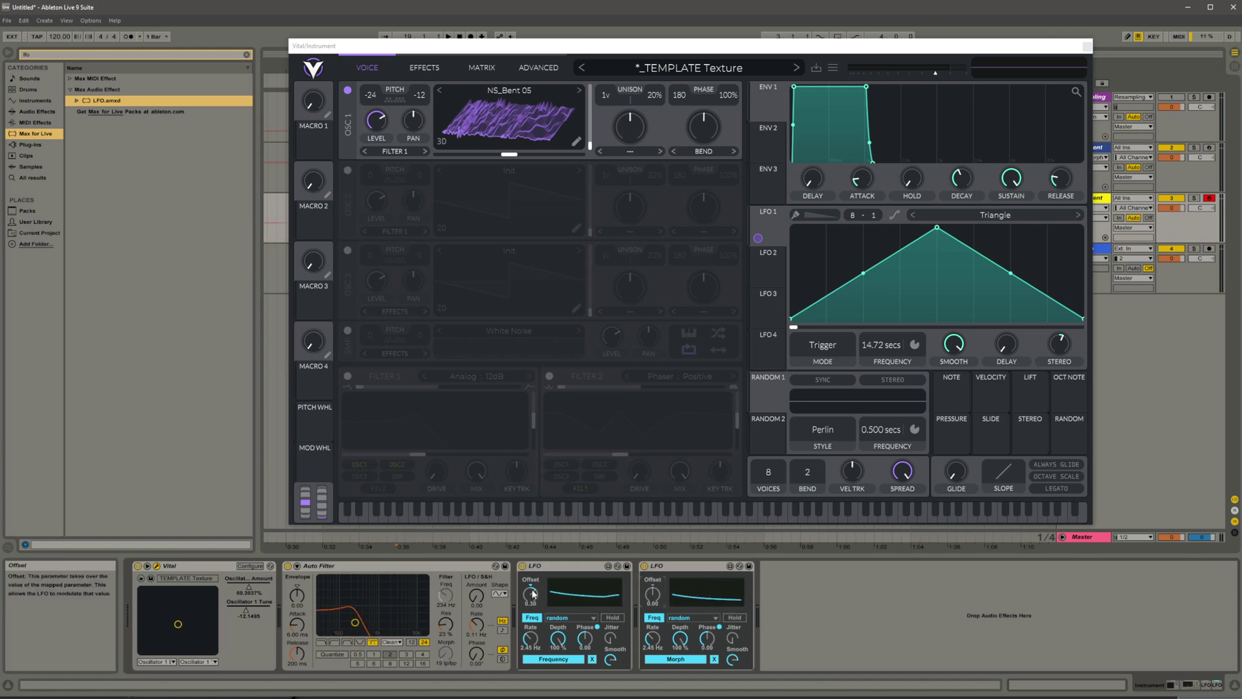
pyautogui.moveTo(532, 594); pyautogui.dragTo(531, 599)
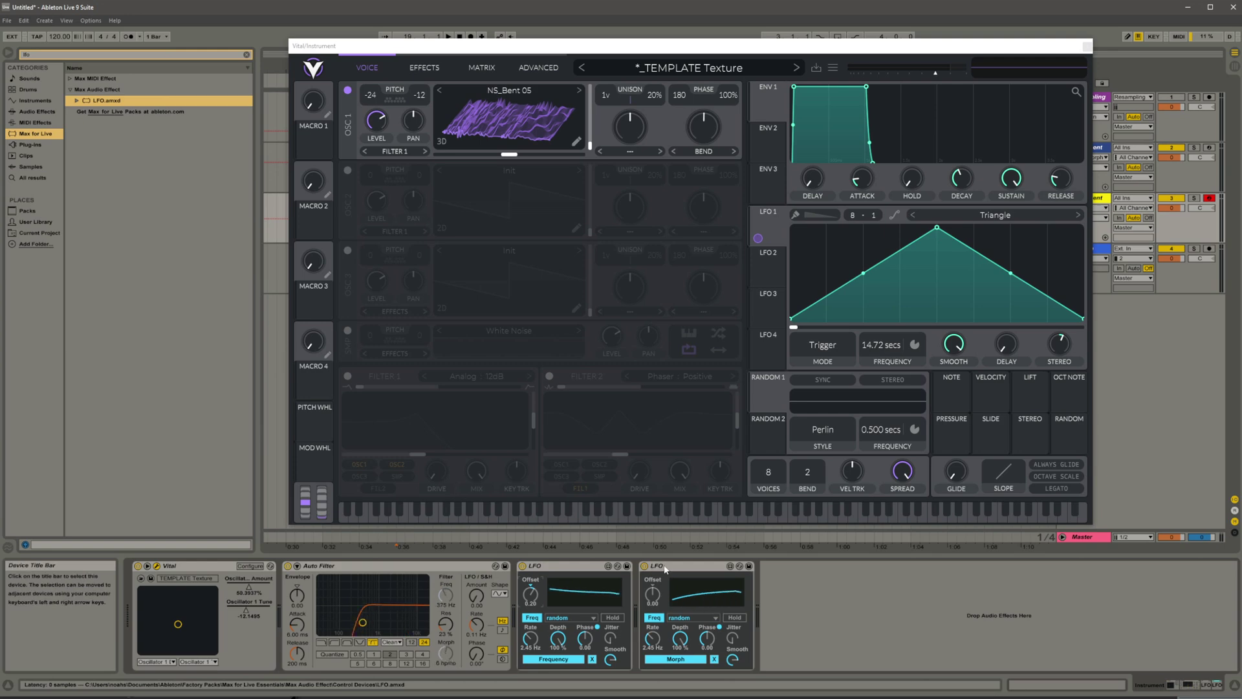
# Group the Auto Filter and both LFOs into an Audio Effect Rack with its chain list shown.
pyautogui.click(424, 569)
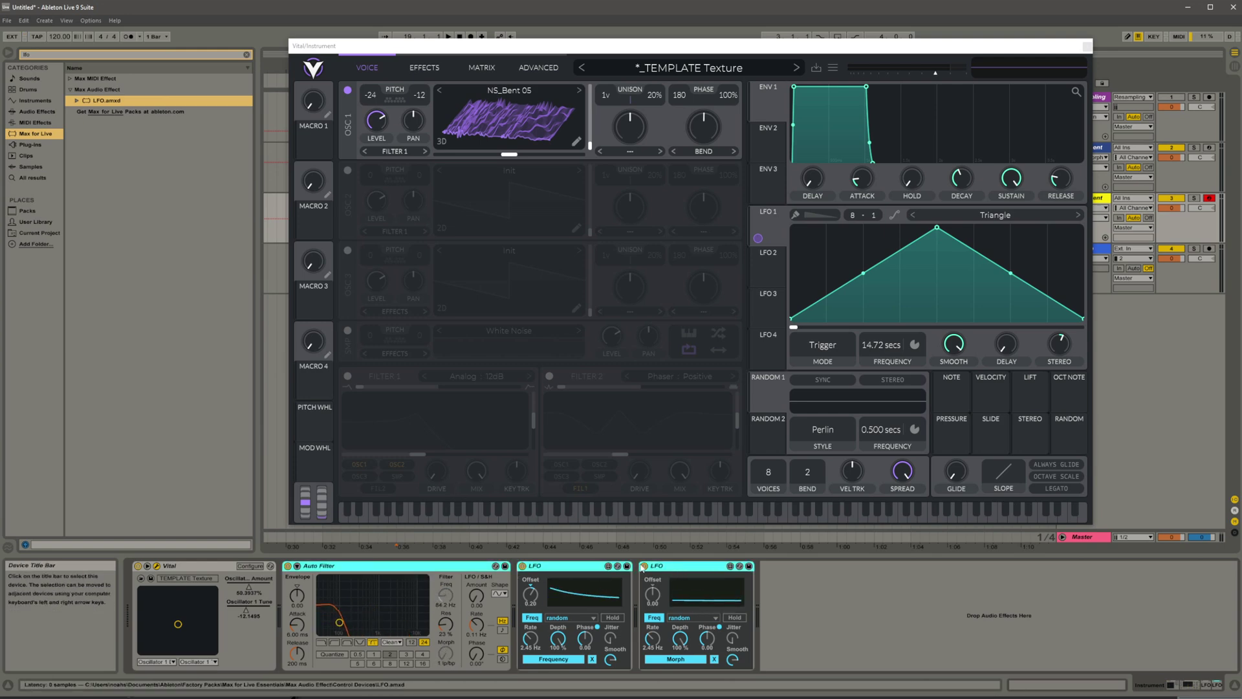
pyautogui.rightClick(368, 567)
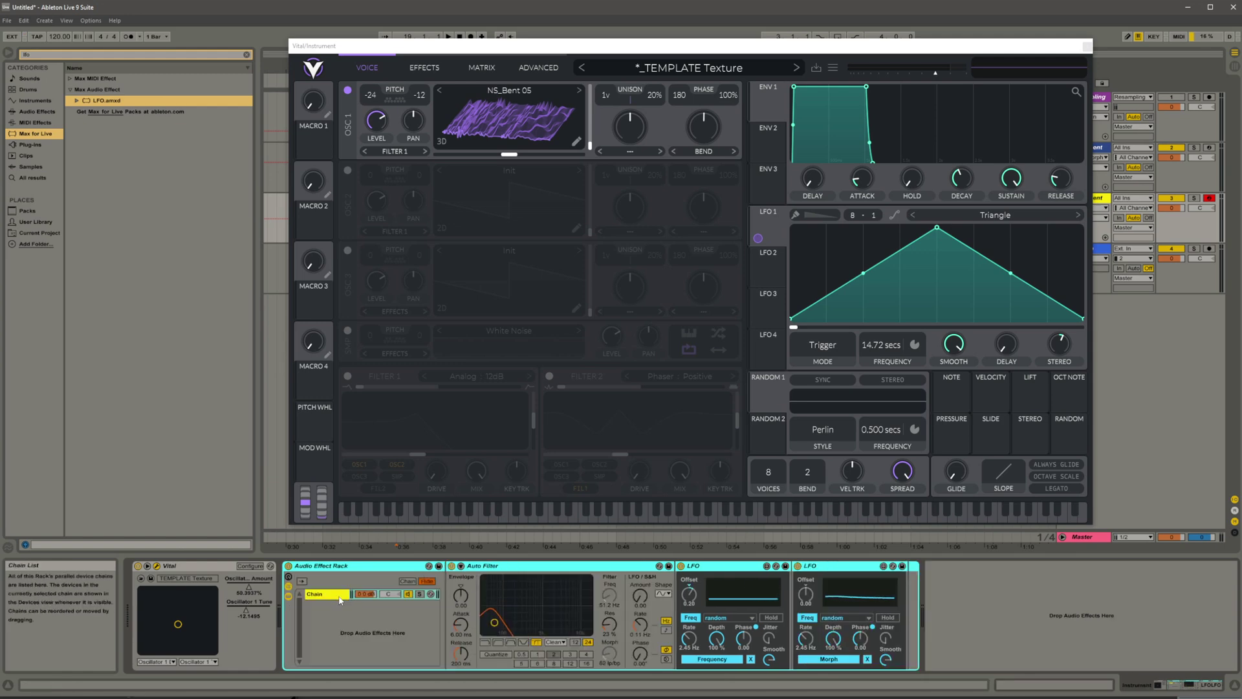
# Duplicate the rack's filter chain twice to make three parallel chains, and check the devices in each chain.
pyautogui.click(328, 598)
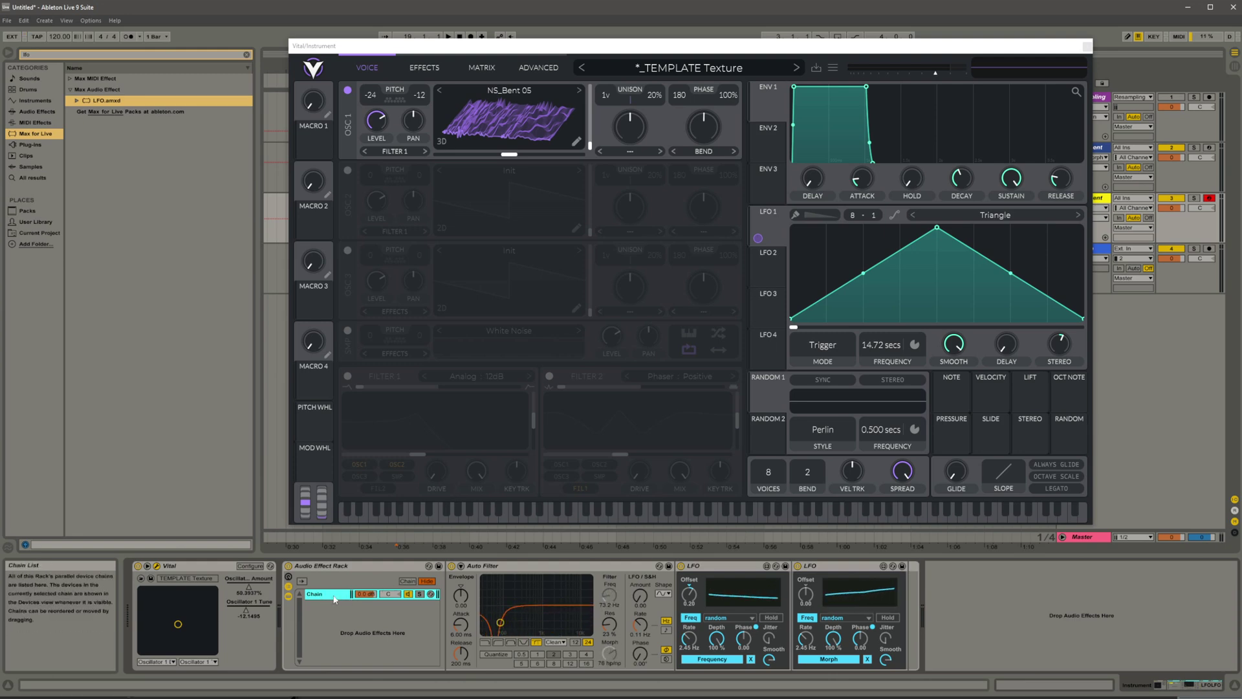
pyautogui.rightClick(331, 599)
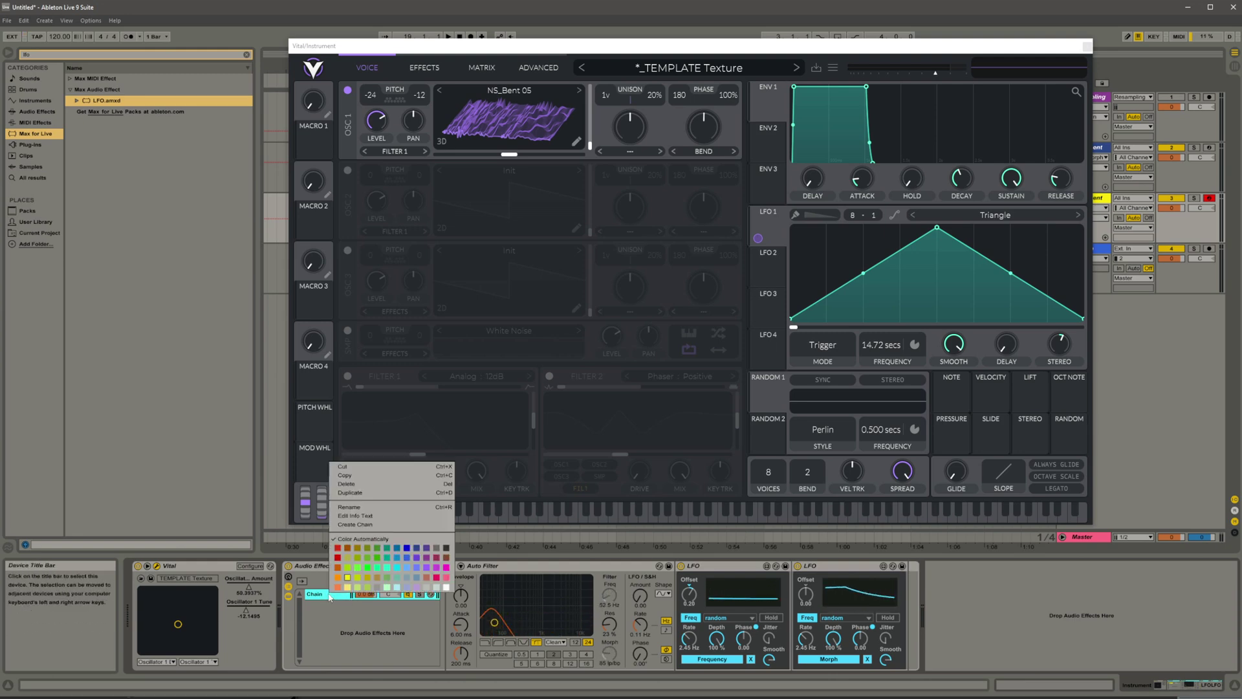
pyautogui.click(360, 493)
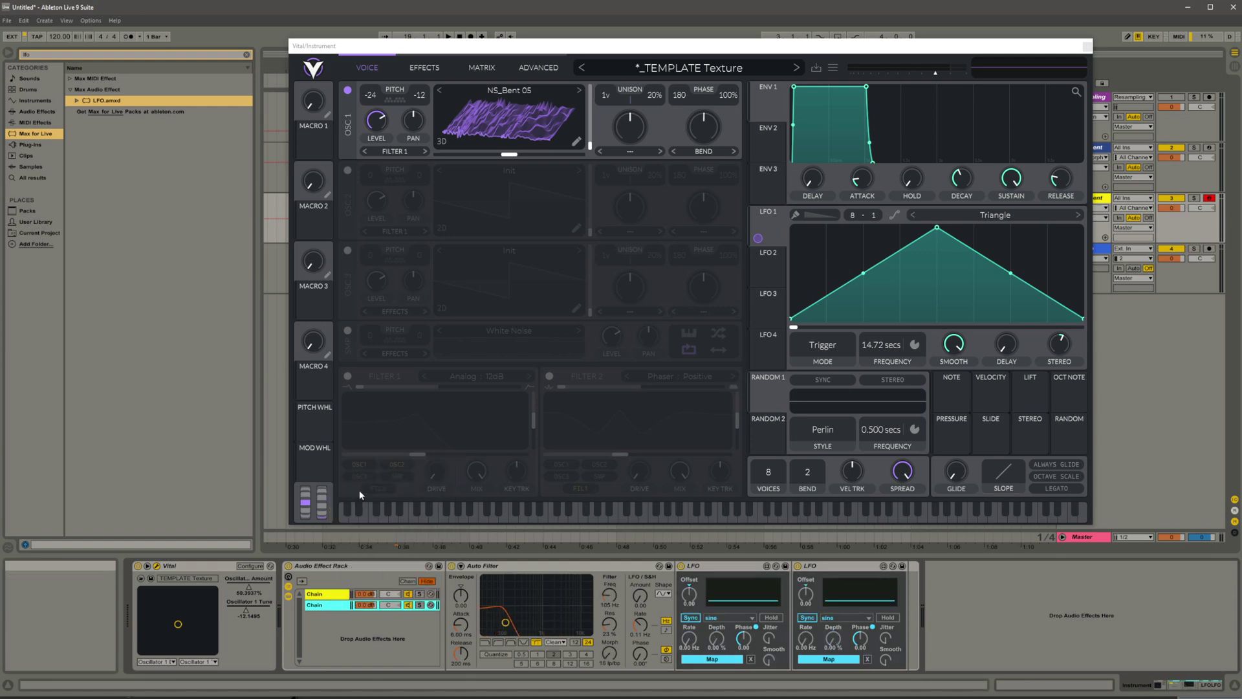
pyautogui.click(332, 595)
pyautogui.click(327, 606)
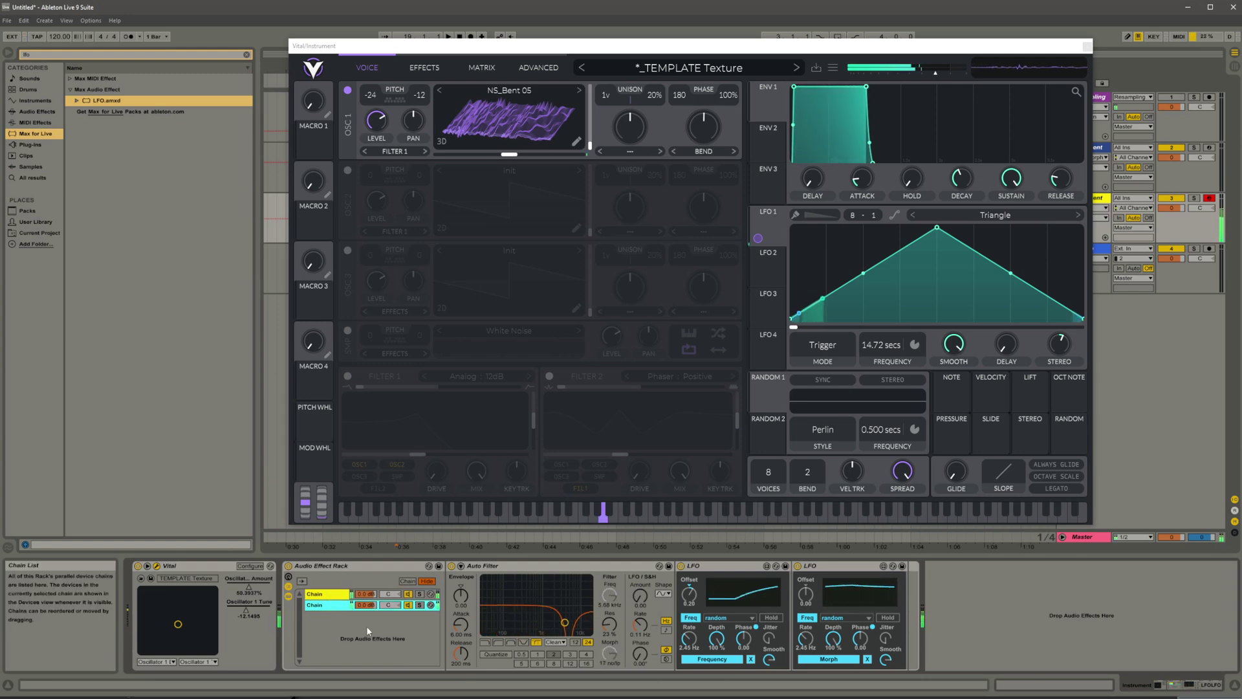
pyautogui.click(325, 605)
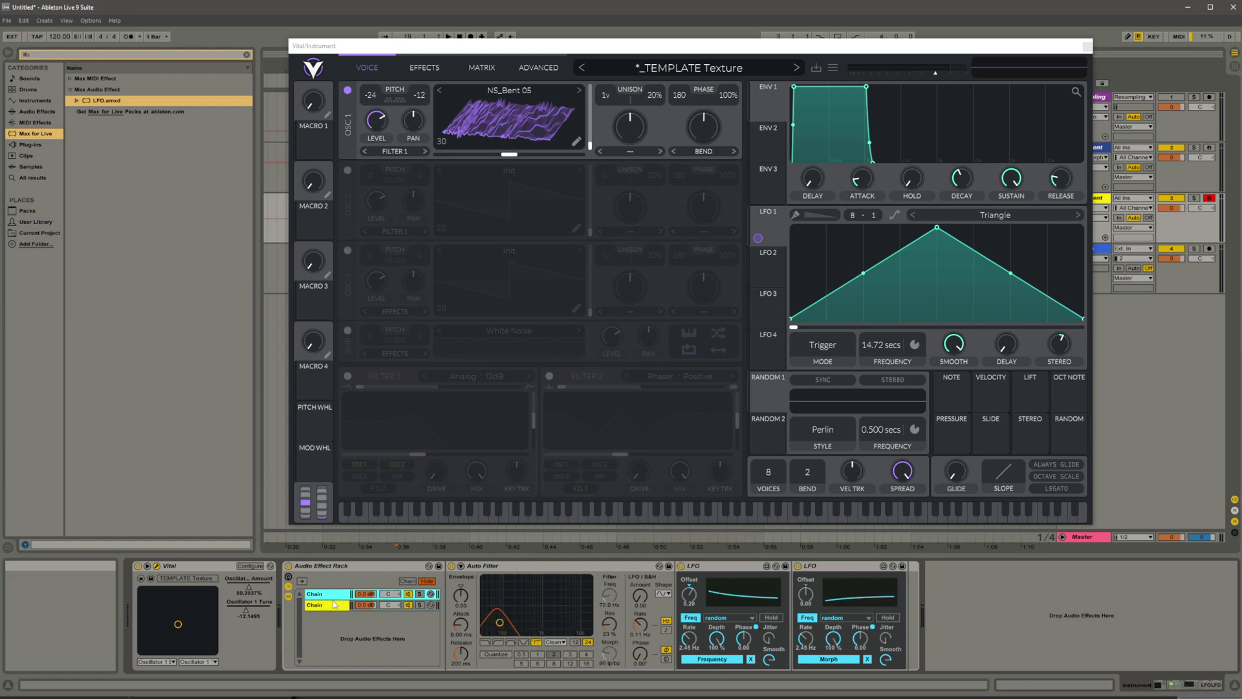
pyautogui.rightClick(335, 606)
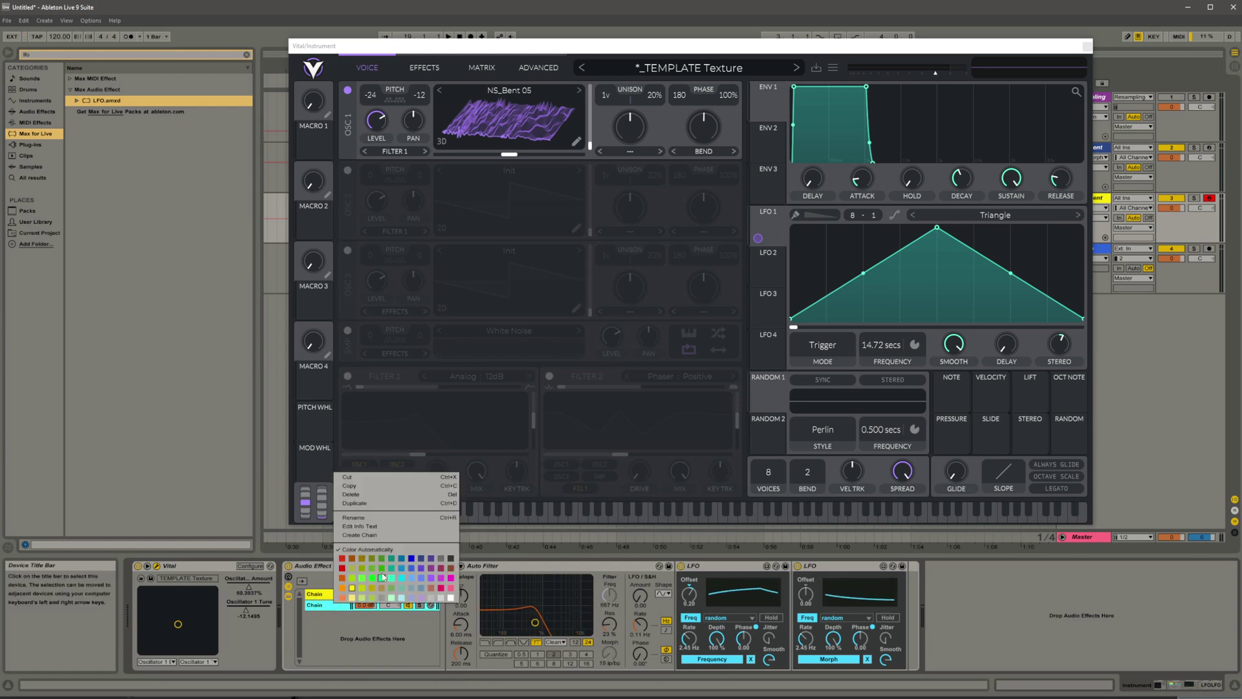
pyautogui.click(382, 508)
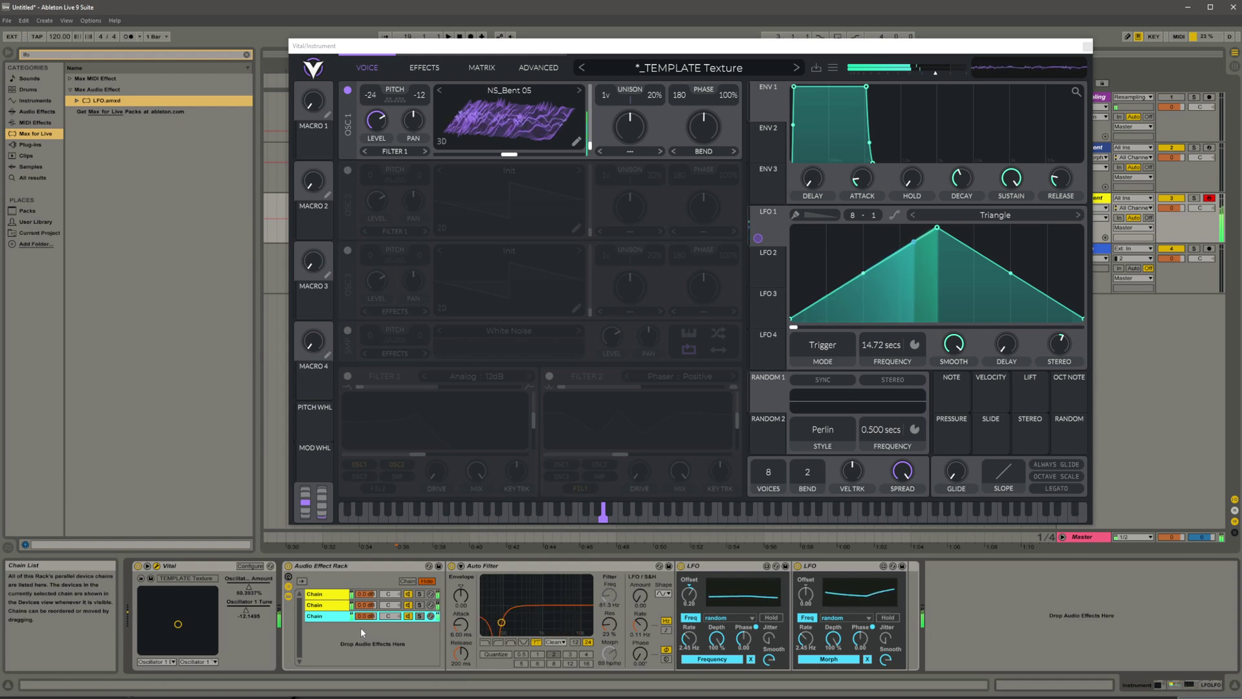
pyautogui.click(335, 605)
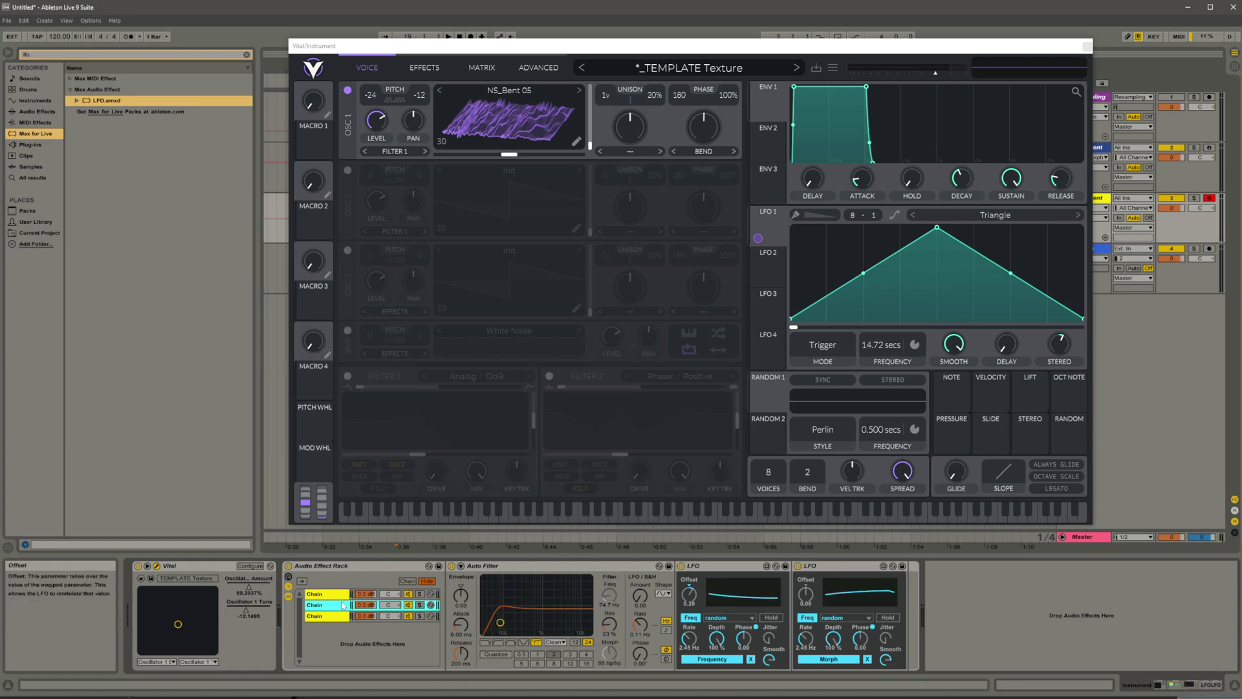
pyautogui.click(321, 617)
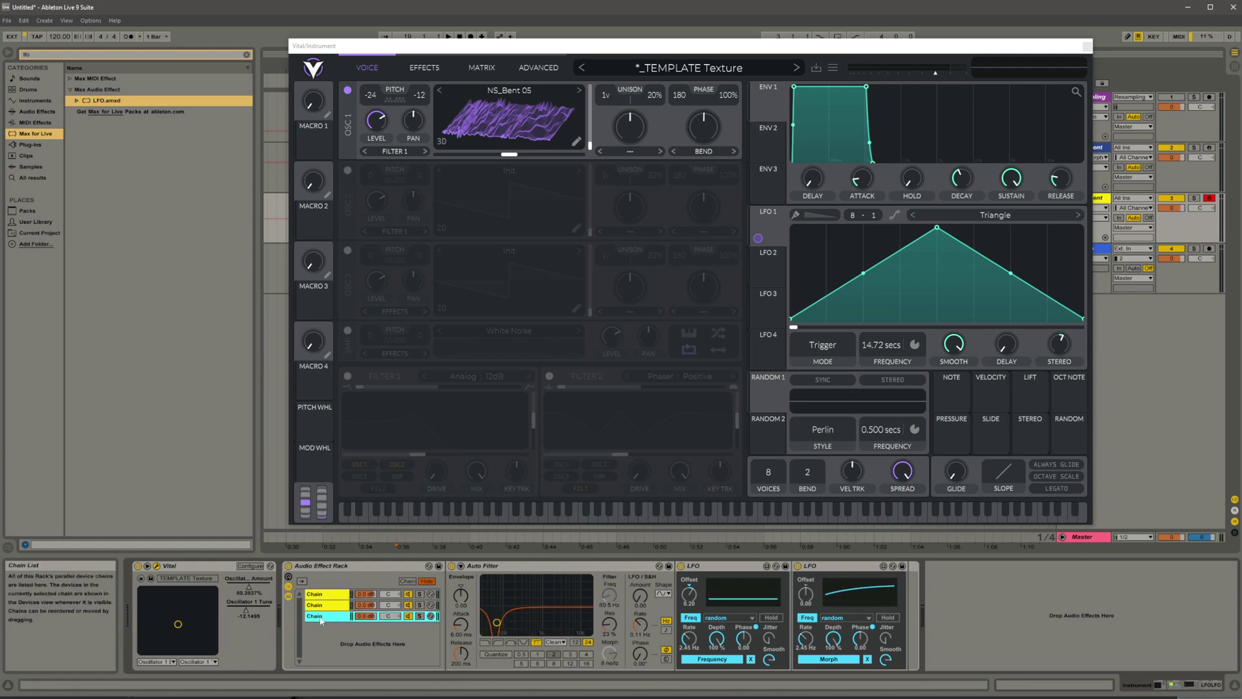
pyautogui.click(324, 606)
pyautogui.click(325, 594)
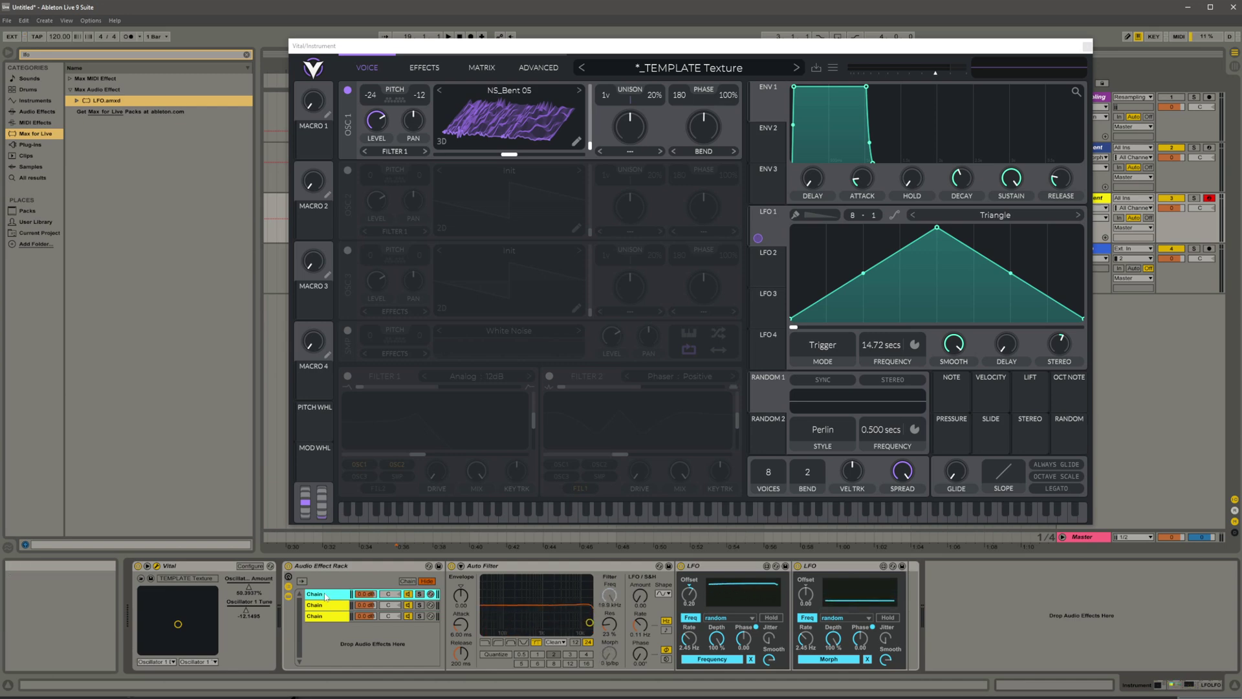
# Duplicate the whole three-chain Audio Effect Rack so a second copy follows the first in the device chain.
pyautogui.click(311, 568)
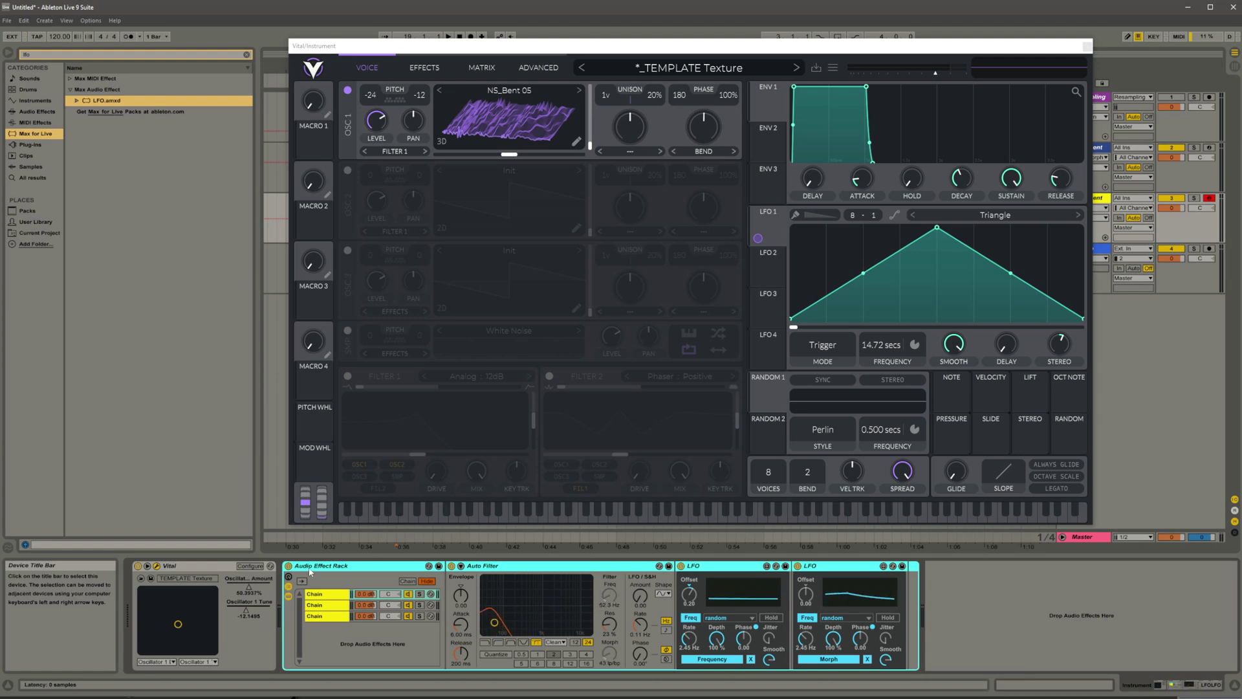
pyautogui.rightClick(311, 569)
pyautogui.click(343, 592)
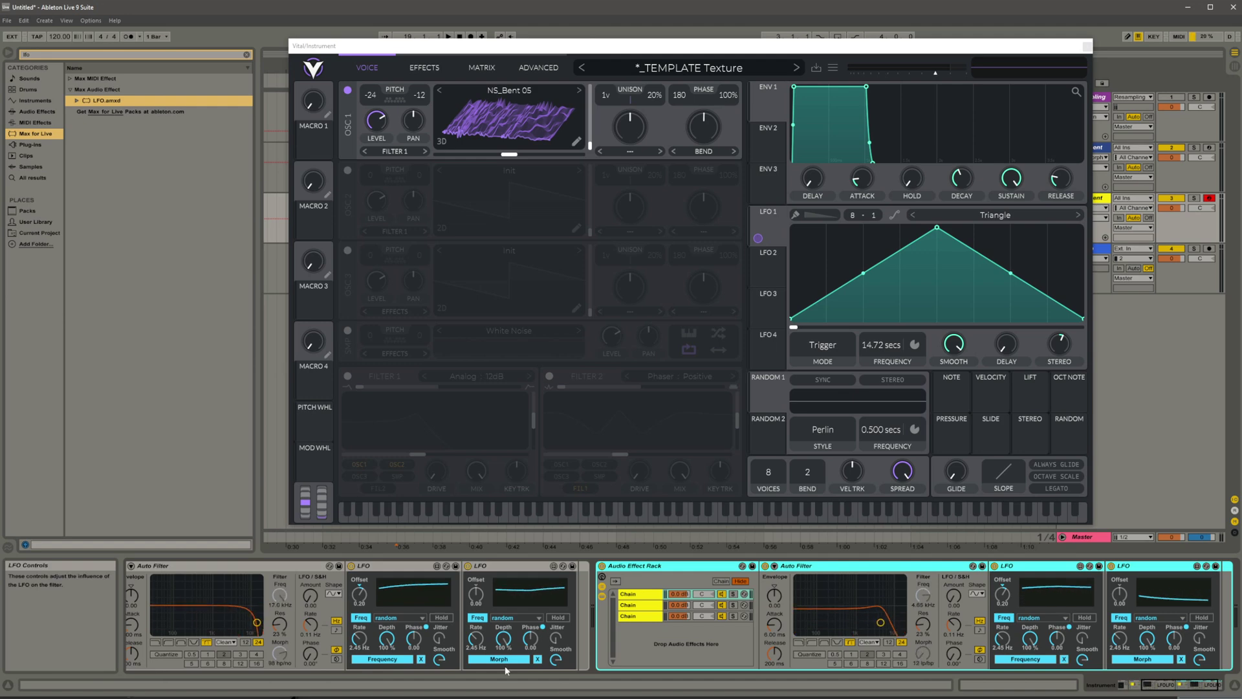
pyautogui.click(1145, 687)
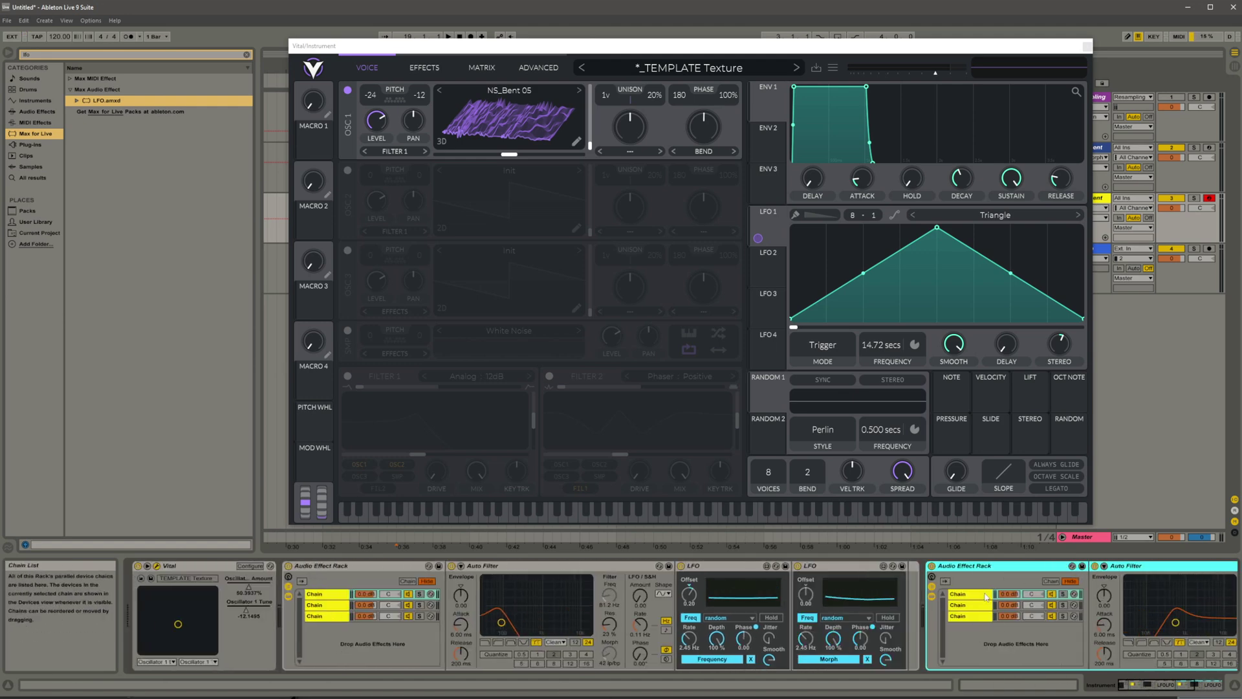
pyautogui.moveTo(1186, 688); pyautogui.dragTo(1221, 690)
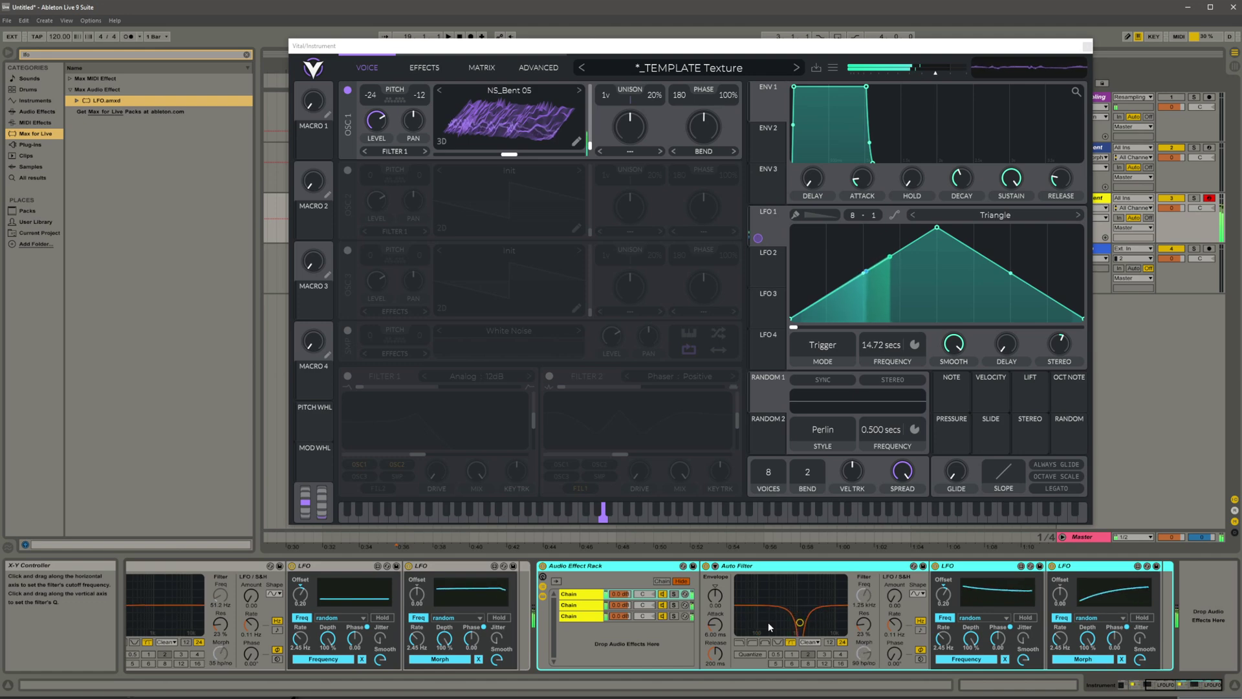
# Move Vital's assignable X-Y control to an oscillator amount of about 67% and an Oscillator 1 tune of about 3.
pyautogui.moveTo(1155, 685); pyautogui.dragTo(1124, 684)
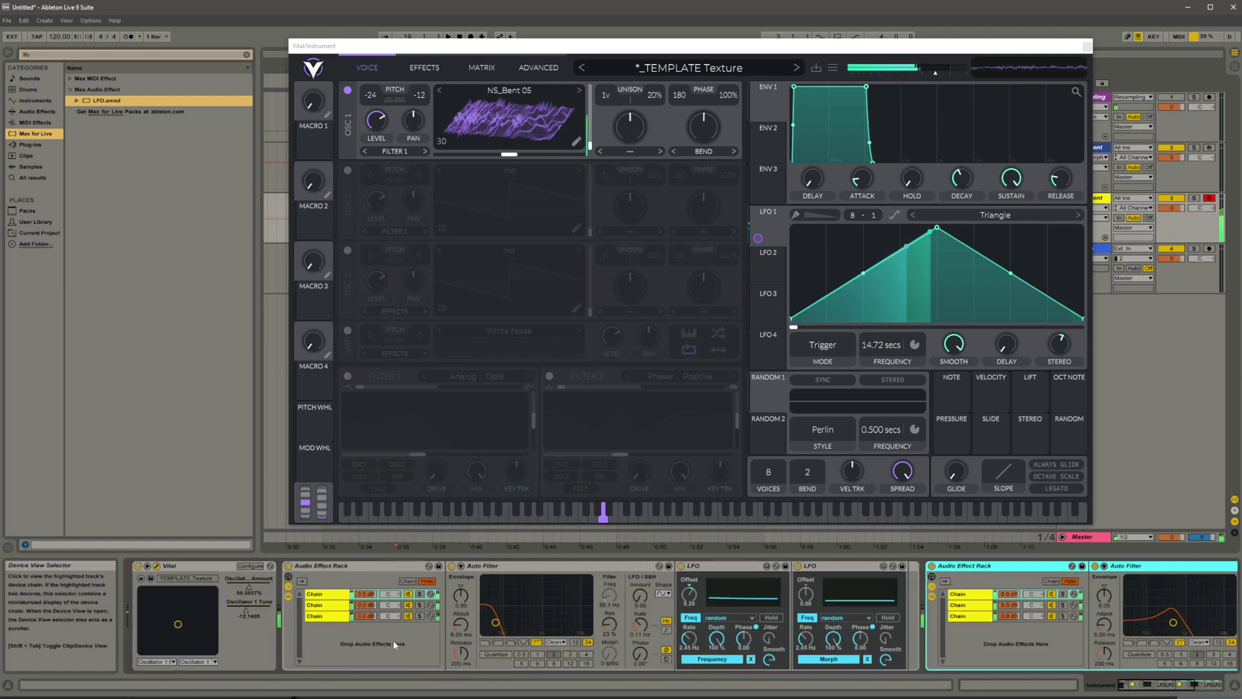
pyautogui.moveTo(178, 624)
pyautogui.mouseDown()
pyautogui.moveTo(172, 591)
pyautogui.moveTo(178, 637)
pyautogui.moveTo(197, 602)
pyautogui.moveTo(187, 612)
pyautogui.mouseUp()
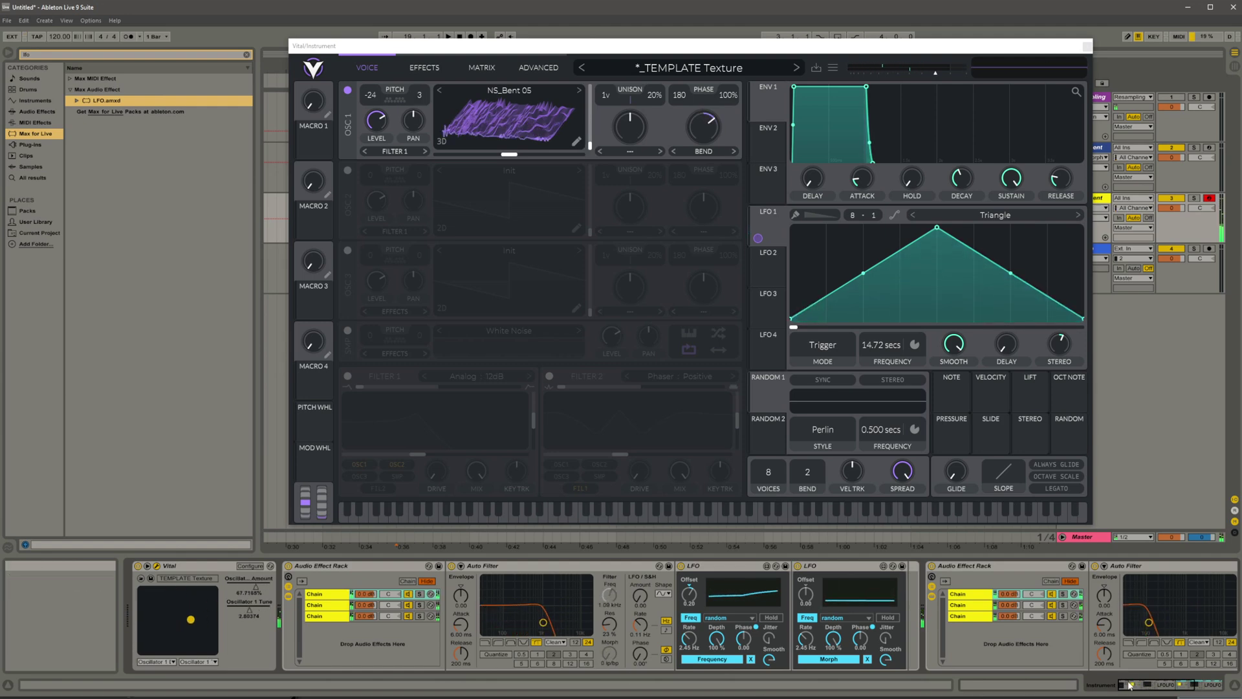
# Collapse both three-chain Audio Effect Racks in the device chain so only their narrow strips remain after Vital.
pyautogui.click(1162, 688)
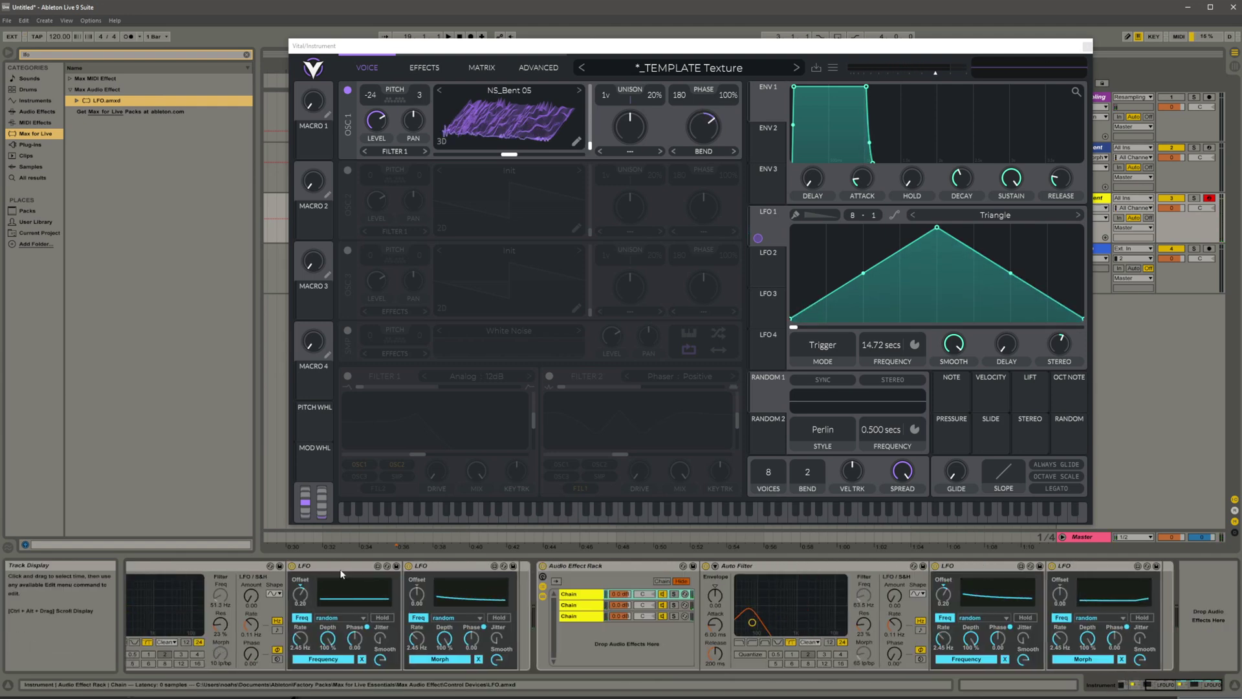
pyautogui.doubleClick(562, 568)
pyautogui.moveTo(1194, 687); pyautogui.dragTo(1148, 686)
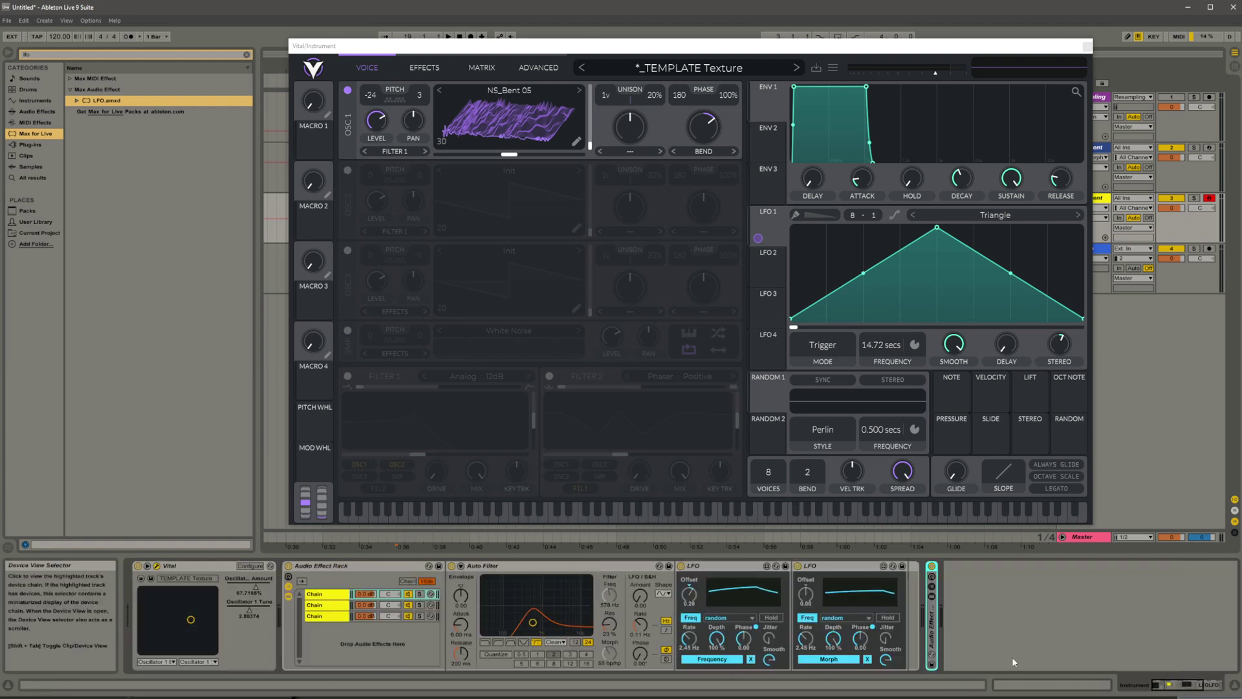
pyautogui.doubleClick(363, 568)
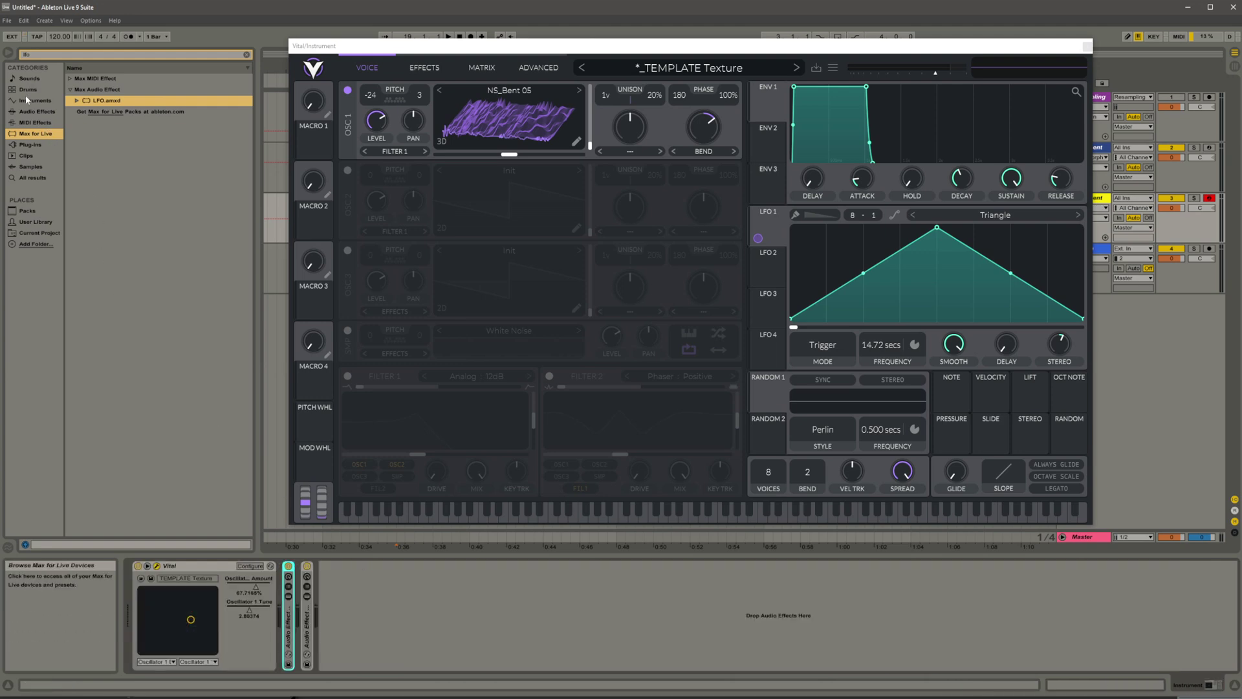
# Load the OTT Multiband Dynamics preset after the two Audio Effect Racks and reposition Vital's X-Y control.
pyautogui.click(24, 113)
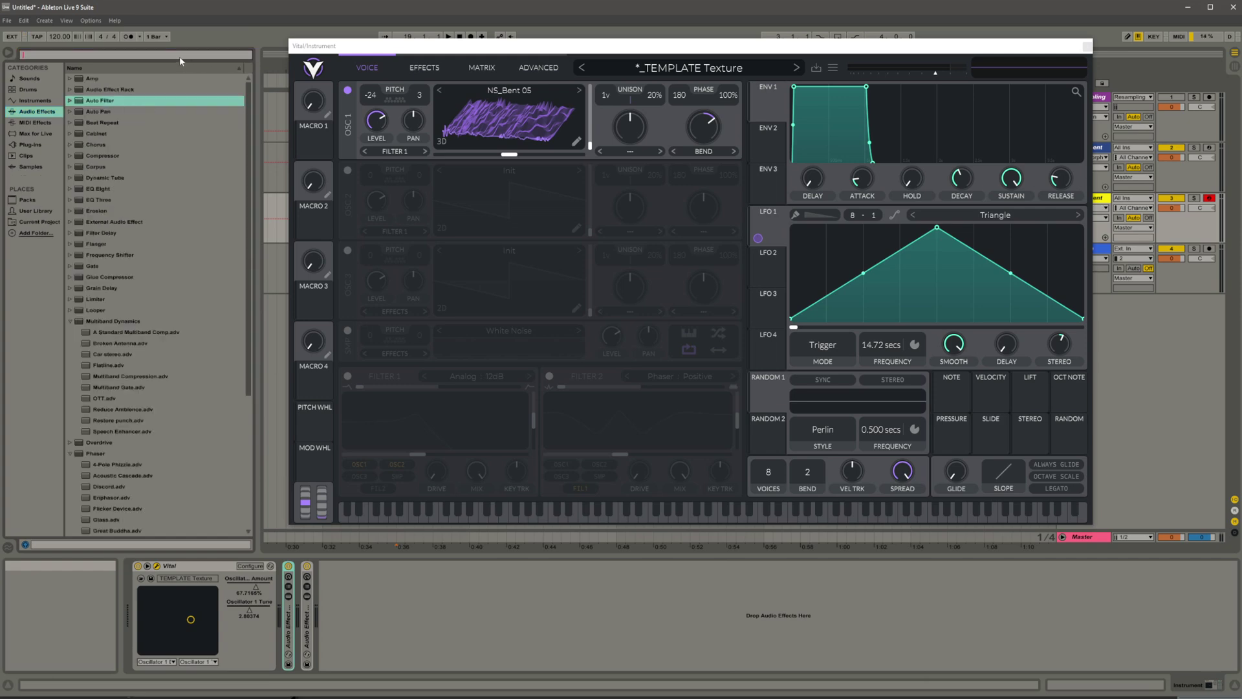
pyautogui.write('ott')
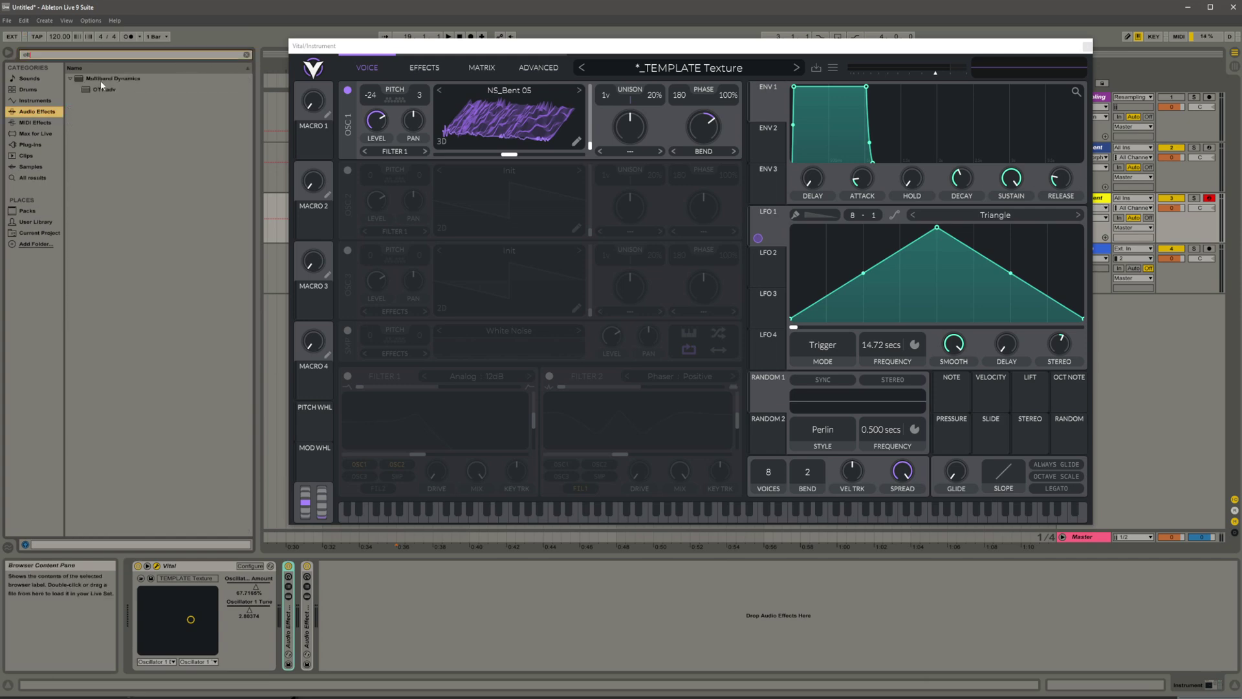
pyautogui.doubleClick(102, 92)
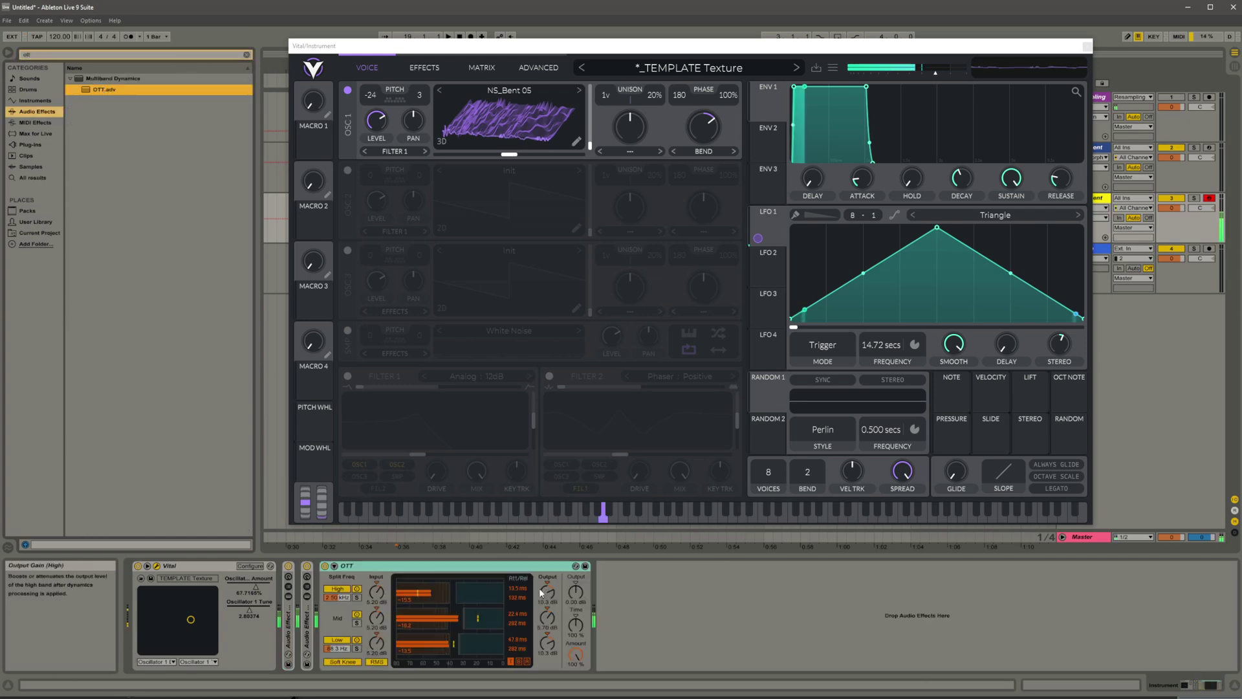
pyautogui.moveTo(197, 600); pyautogui.dragTo(165, 631)
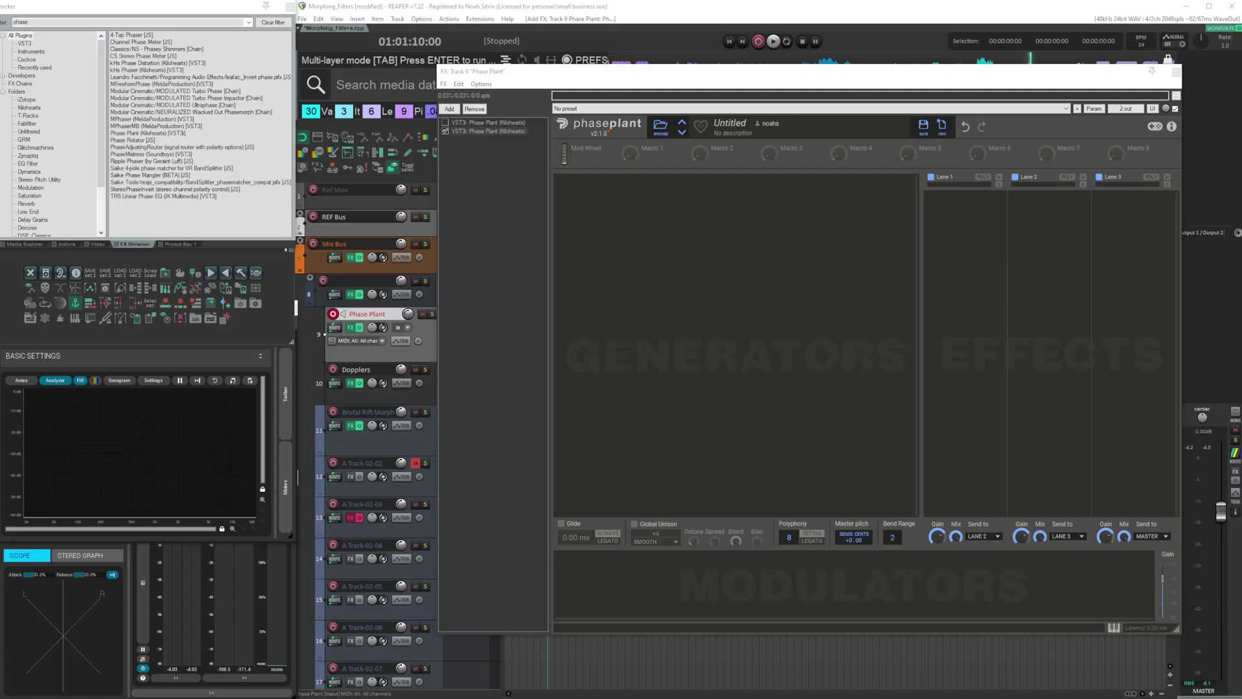
# Switch to REAPER and add a Wavetable generator in Phase Plant, with a Noise generator at 5% level inside its group above the envelope.
pyautogui.click(662, 200)
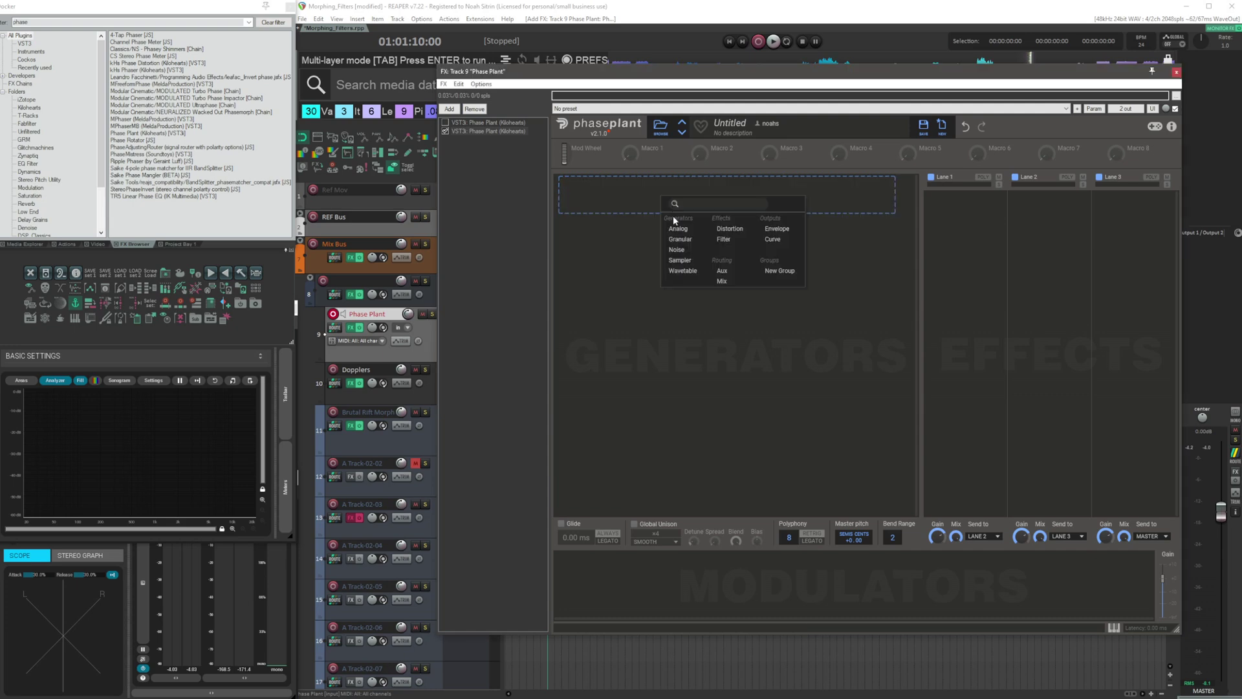
pyautogui.click(684, 271)
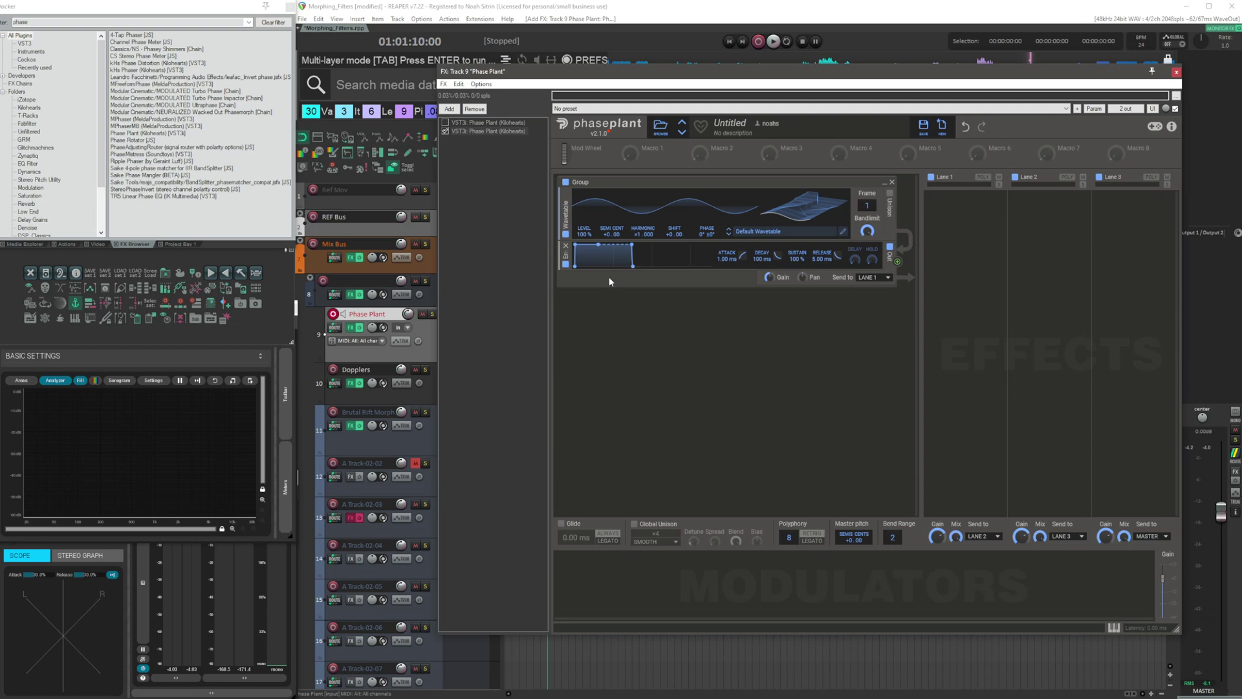
pyautogui.click(615, 293)
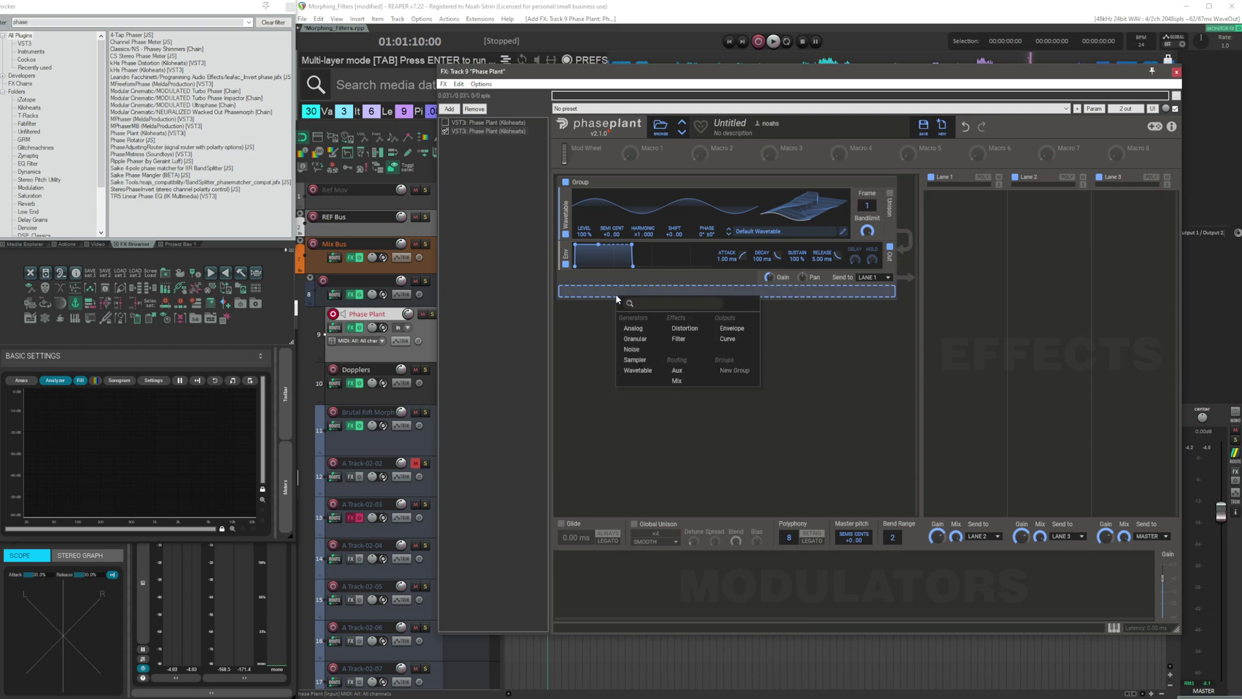
pyautogui.click(635, 350)
pyautogui.moveTo(566, 303); pyautogui.dragTo(576, 264)
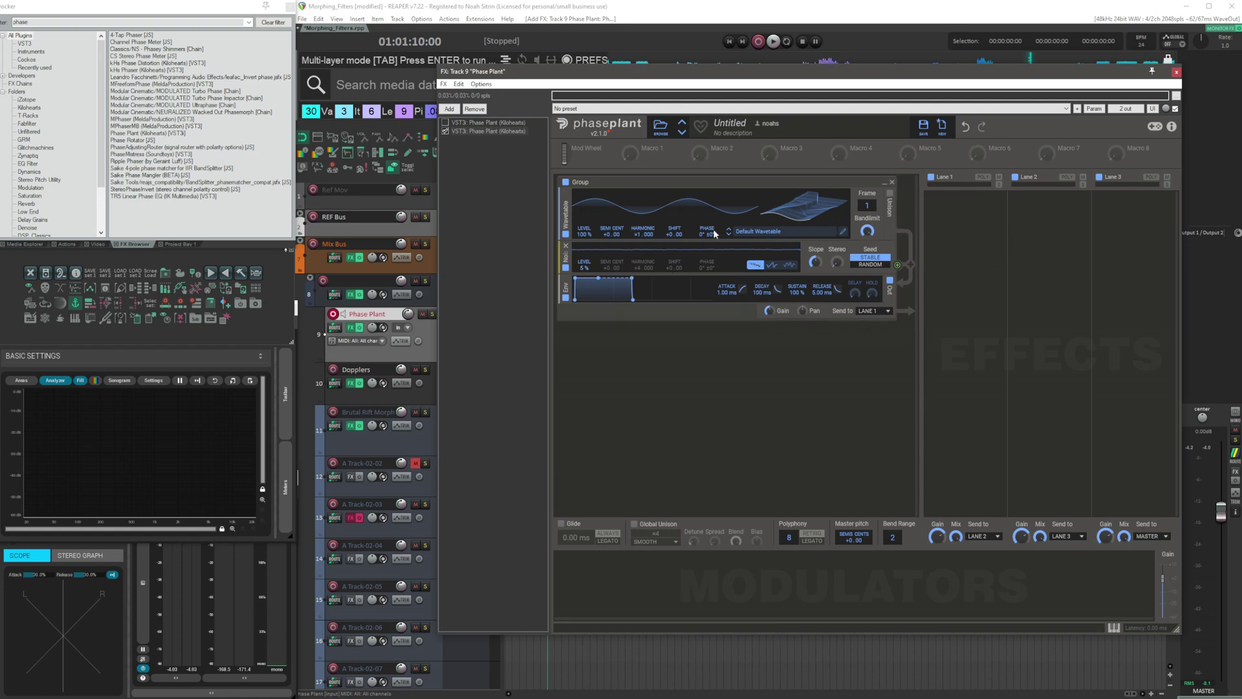
# Add Overdrive and Saturate Distortion effects to Phase Plant's Lane 1 and a Sine Distortion to Lane 2.
pyautogui.click(972, 242)
pyautogui.click(942, 340)
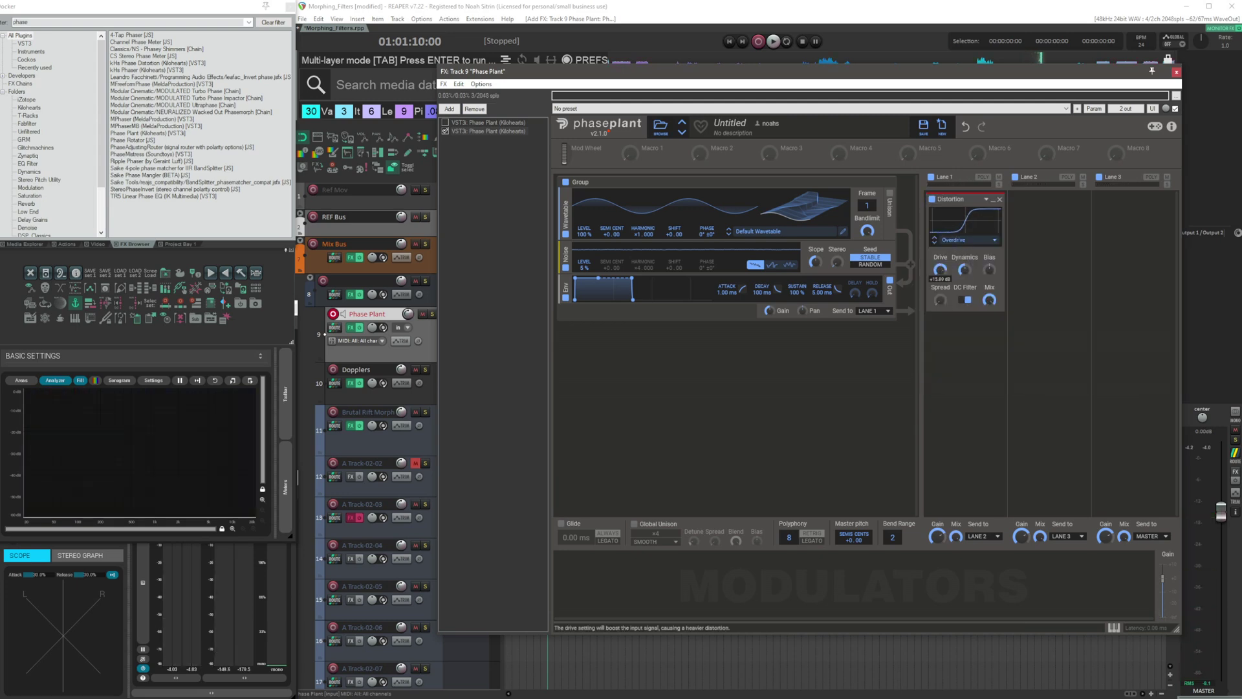
pyautogui.click(958, 339)
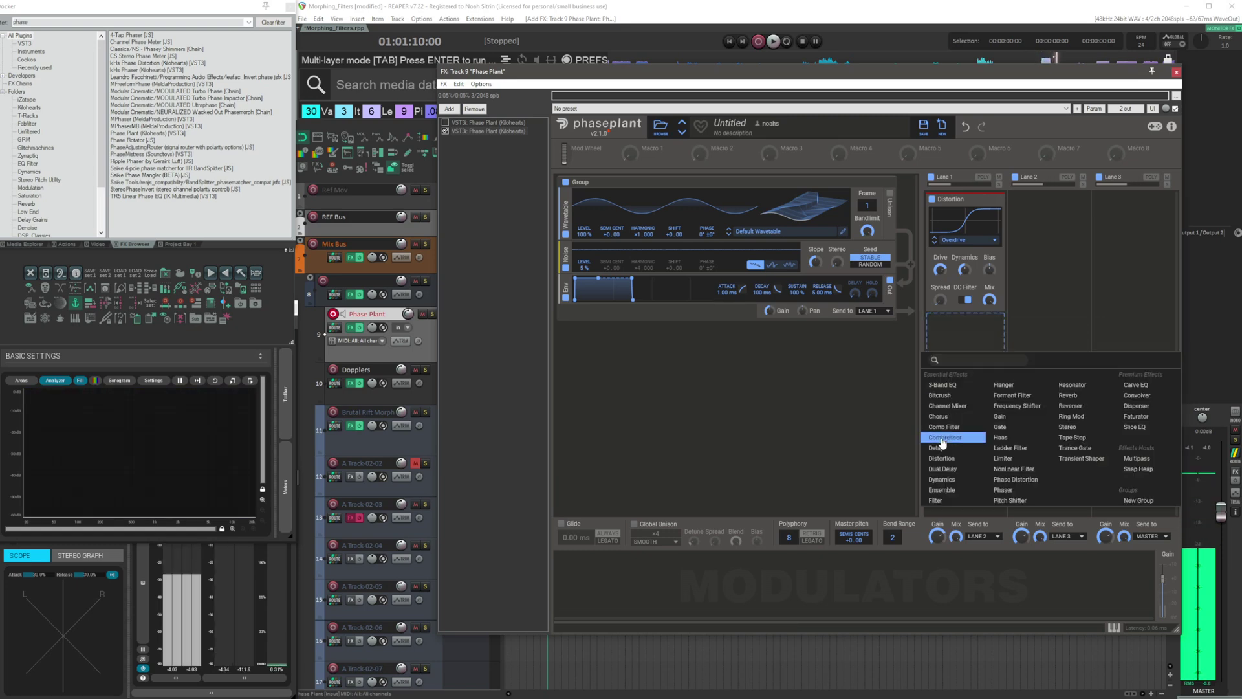
pyautogui.click(949, 458)
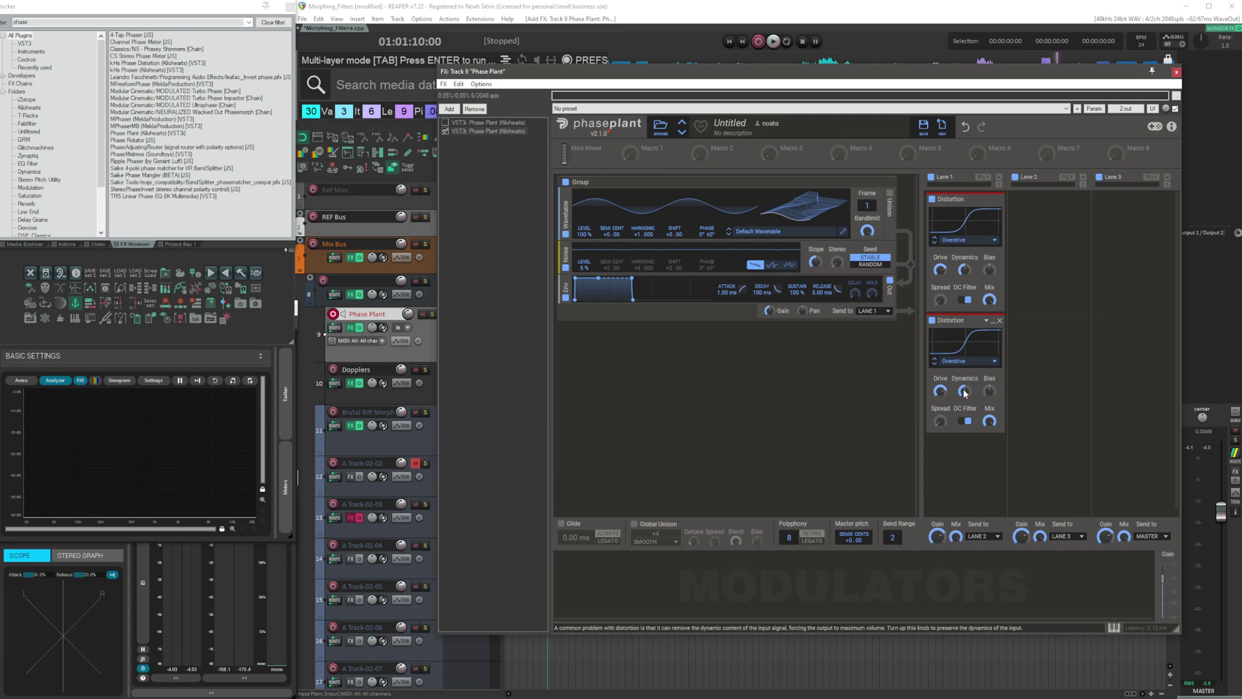
pyautogui.moveTo(963, 391); pyautogui.dragTo(963, 375)
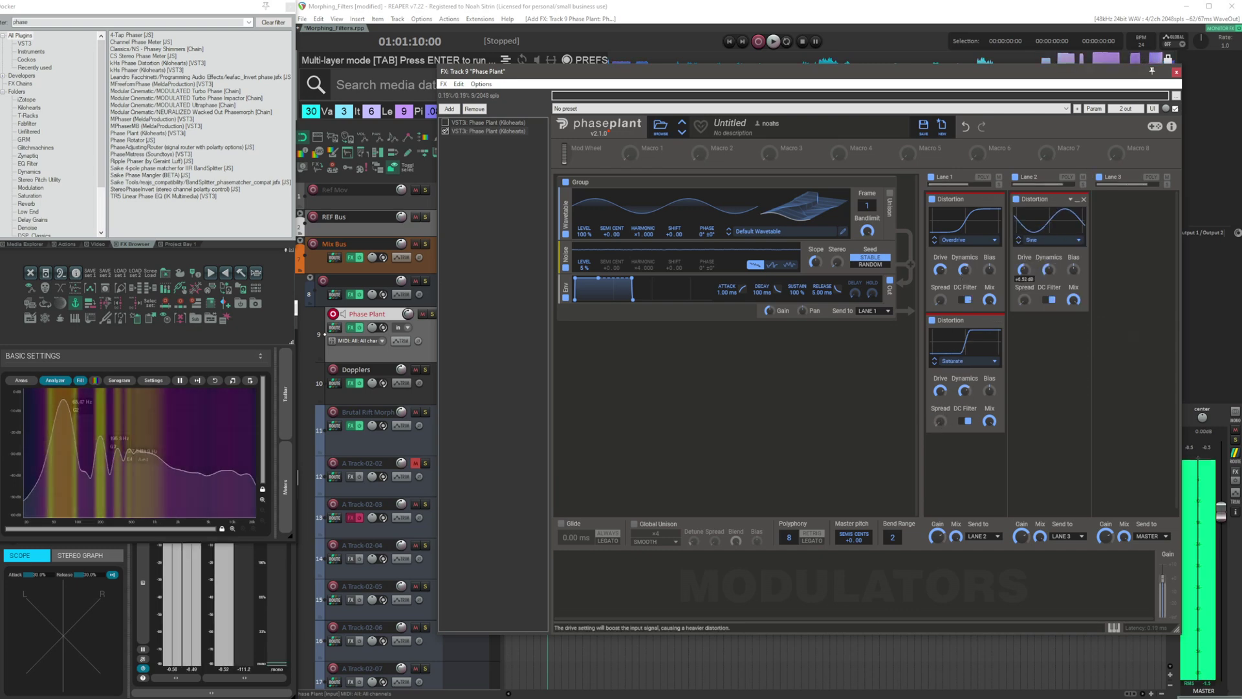
# Add Multipass below the Sine Distortion in Lane 2 and load its L3-LL user preset, closing the plug-in windows.
pyautogui.click(1021, 367)
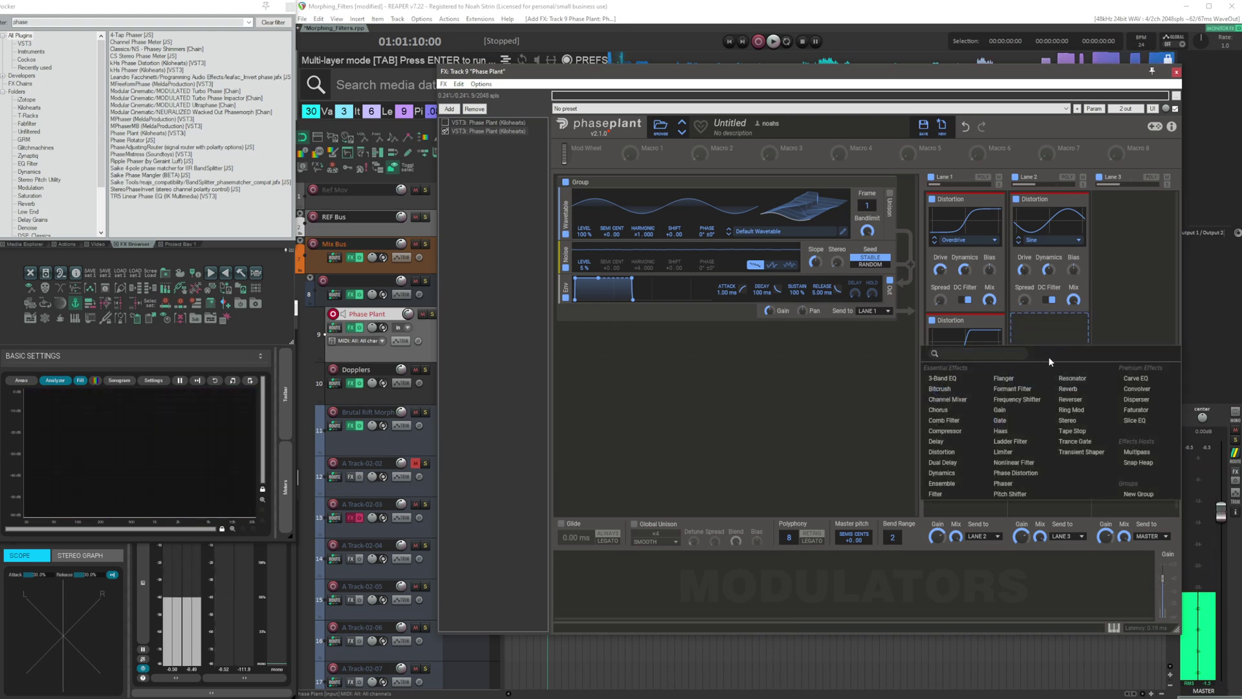
pyautogui.click(1144, 448)
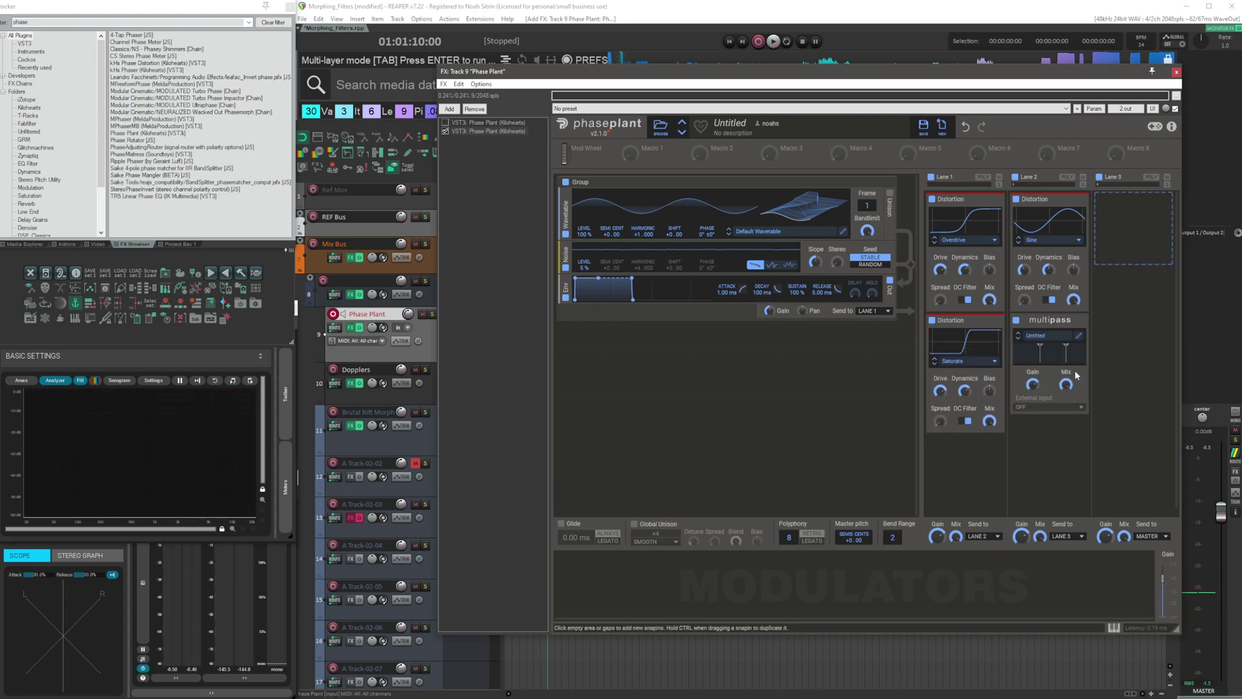
pyautogui.click(1077, 335)
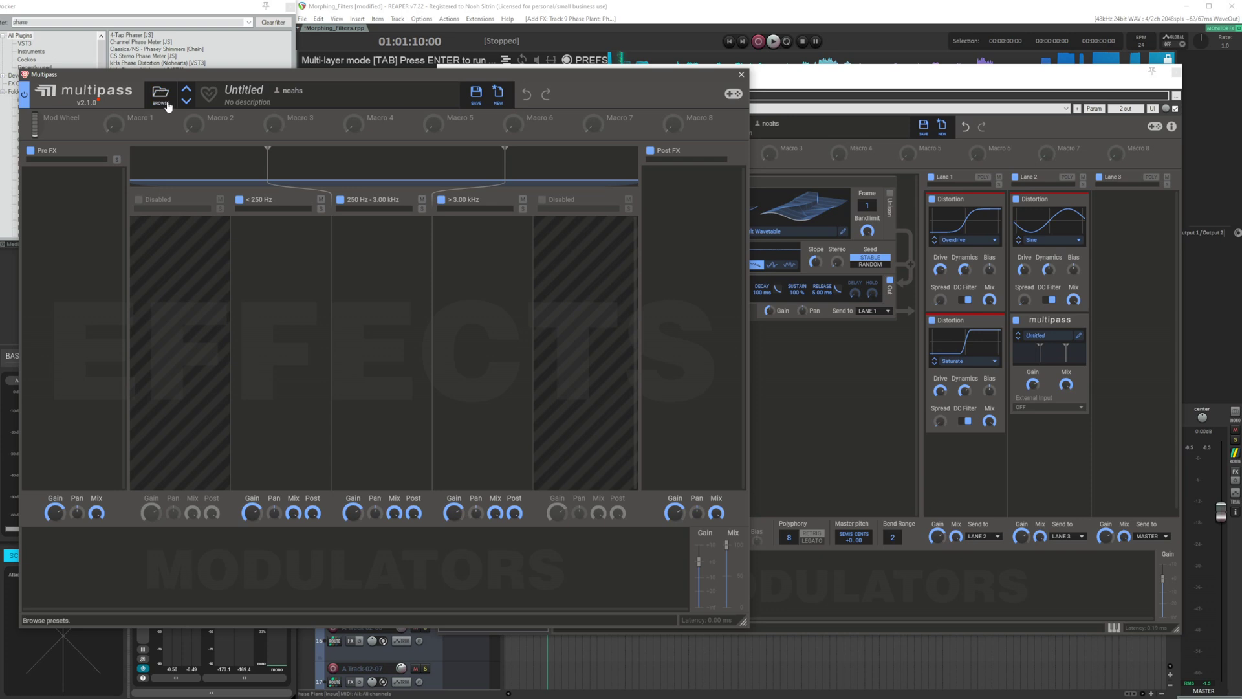
pyautogui.click(161, 95)
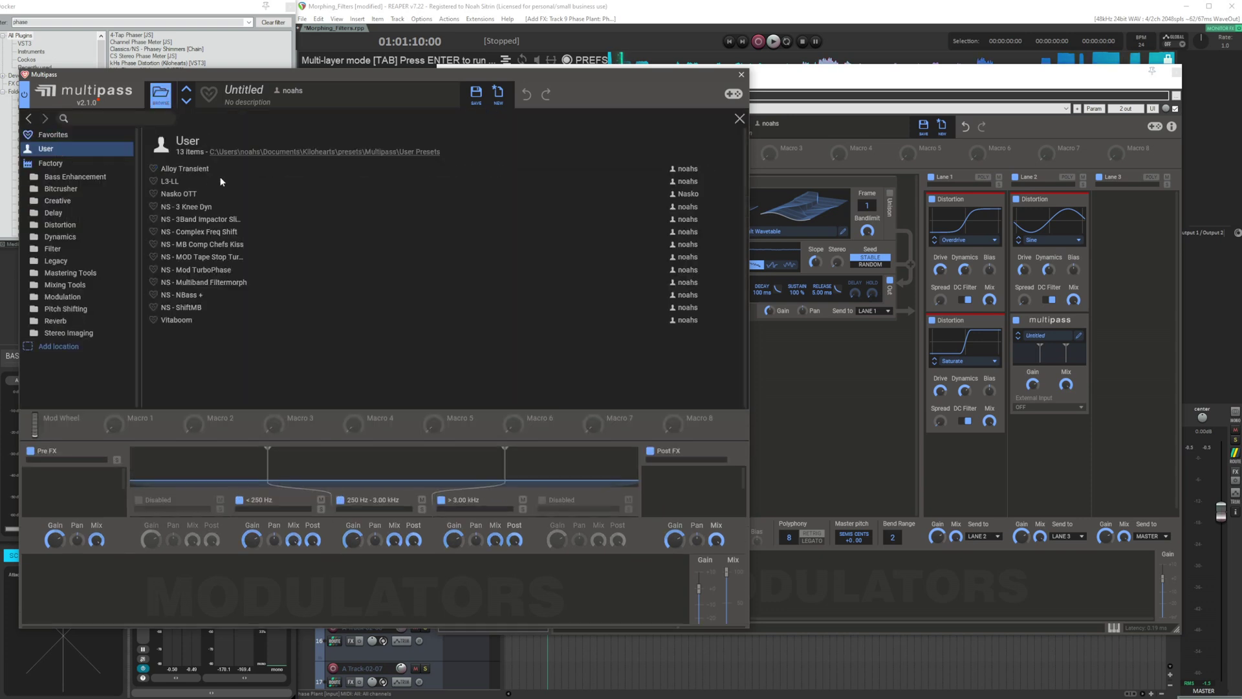
pyautogui.doubleClick(170, 182)
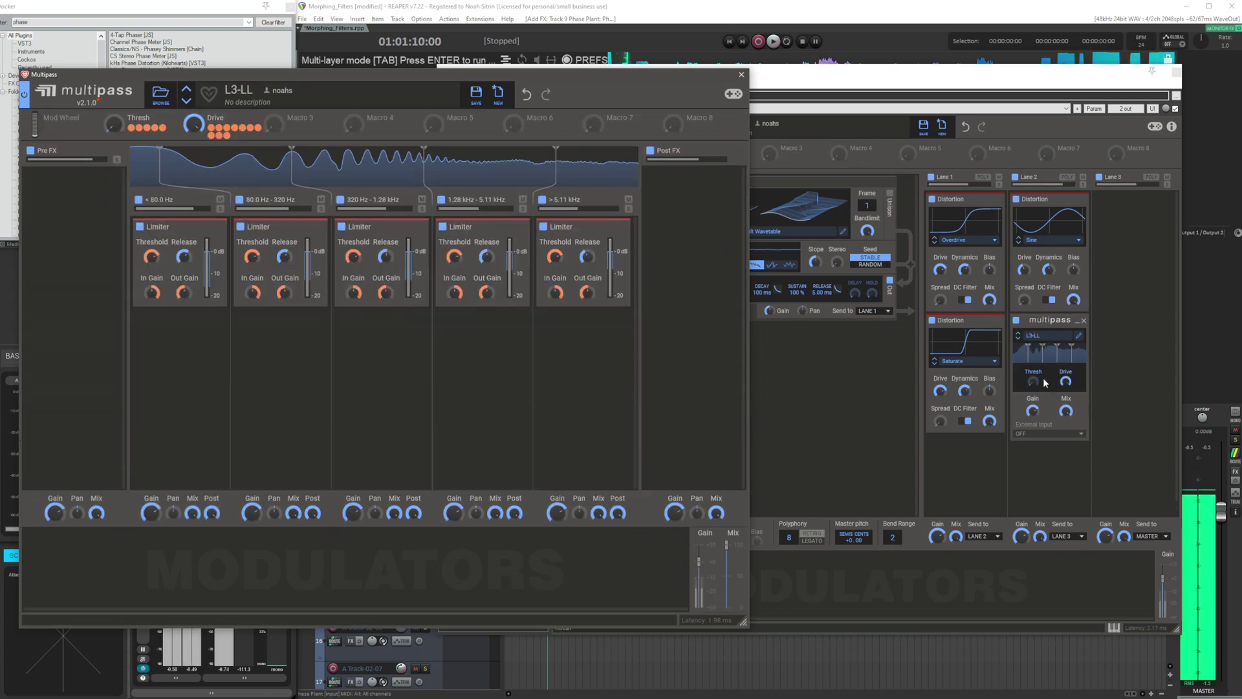
pyautogui.click(741, 75)
pyautogui.click(1175, 70)
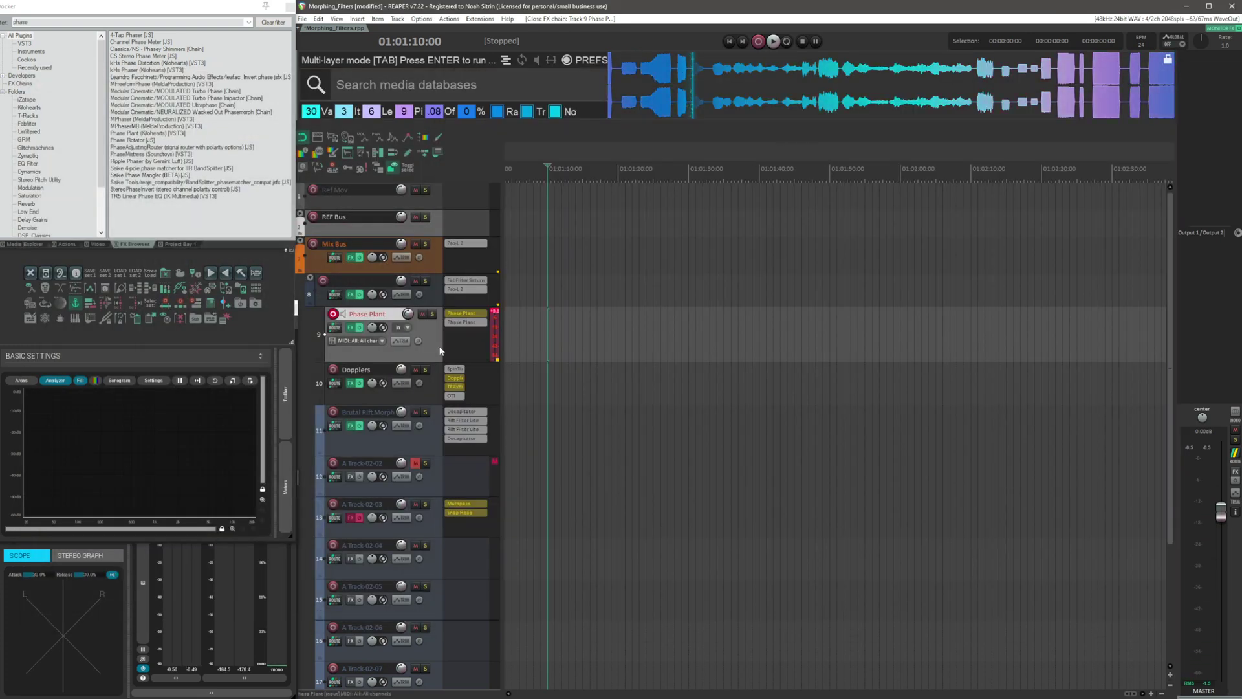
# Find Rift in the plug-in browser and add Rift Filter Lite after Phase Plant in the track's FX chain.
pyautogui.click(355, 327)
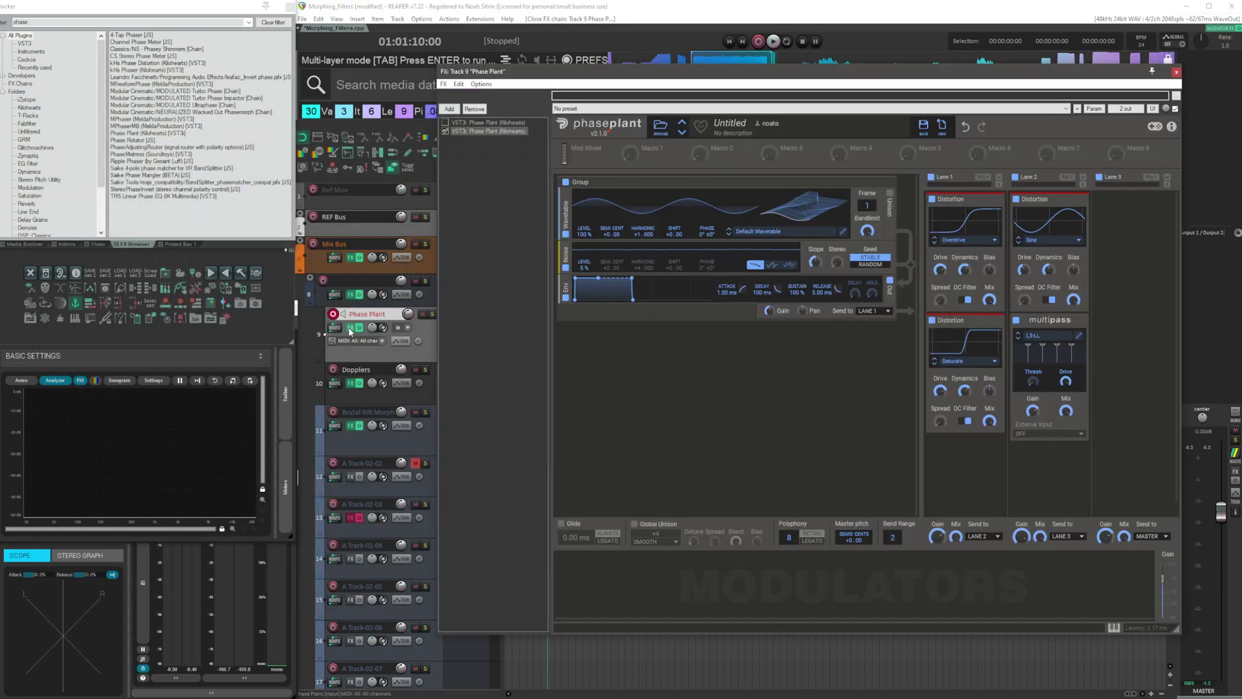
pyautogui.click(139, 24)
pyautogui.write('r')
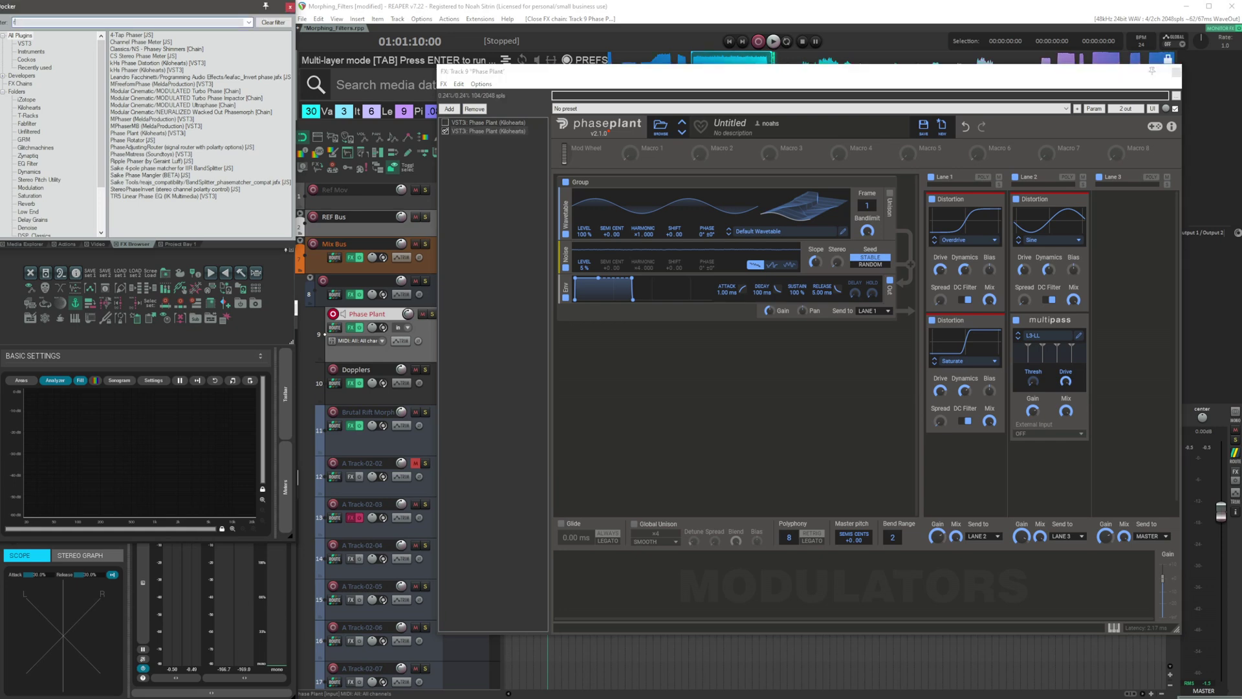
pyautogui.write('ift')
pyautogui.moveTo(502, 223); pyautogui.dragTo(515, 218)
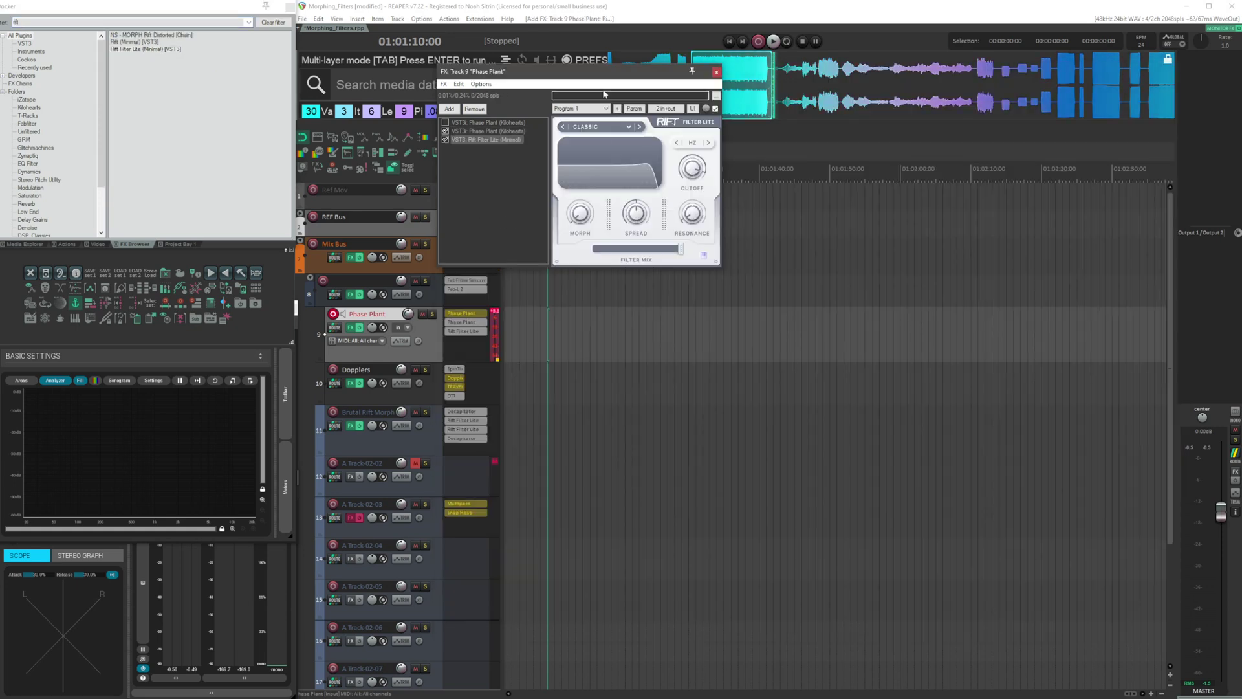
# Add the full Rift plug-in after Rift Filter Lite, enlarge its window and check its Feedback section.
pyautogui.moveTo(592, 73); pyautogui.dragTo(792, 229)
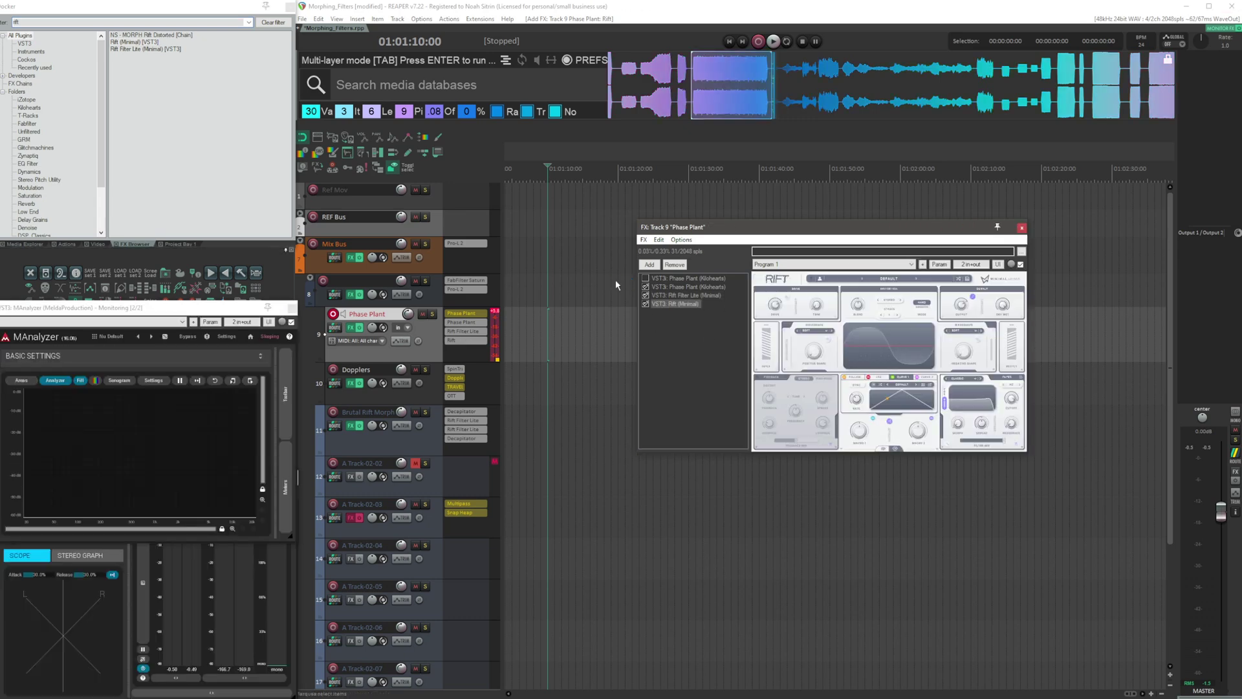
pyautogui.moveTo(863, 232); pyautogui.dragTo(724, 168)
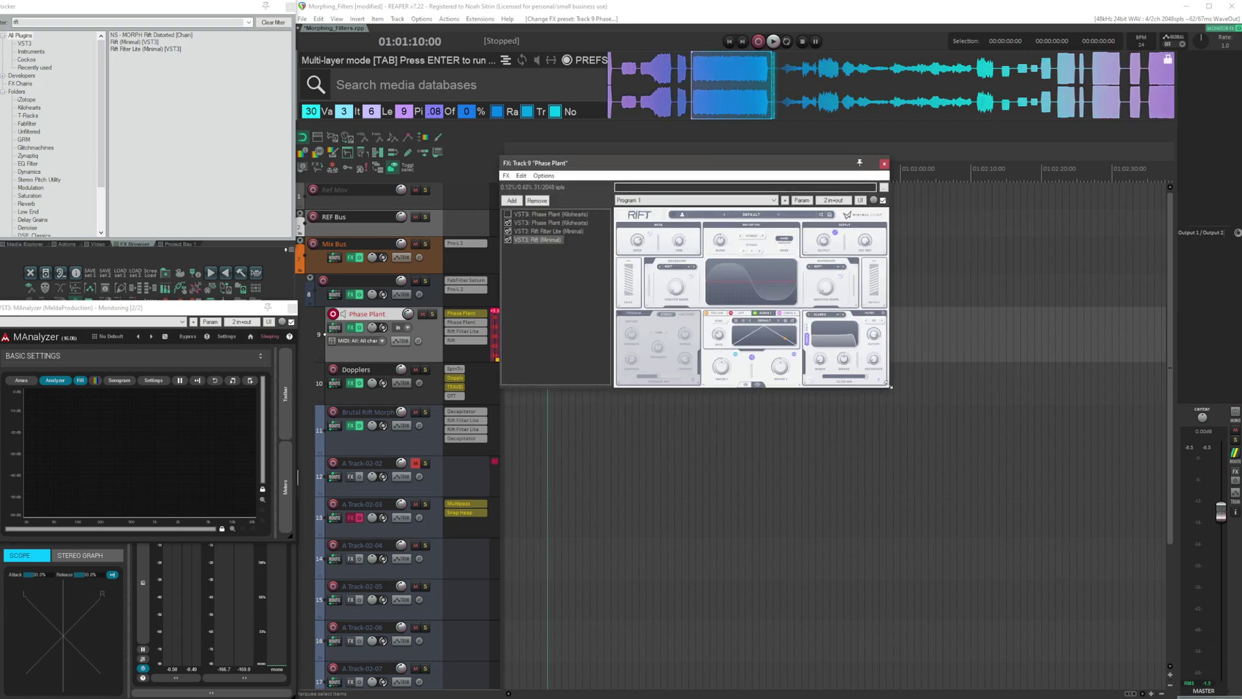
pyautogui.moveTo(880, 380); pyautogui.dragTo(1092, 525)
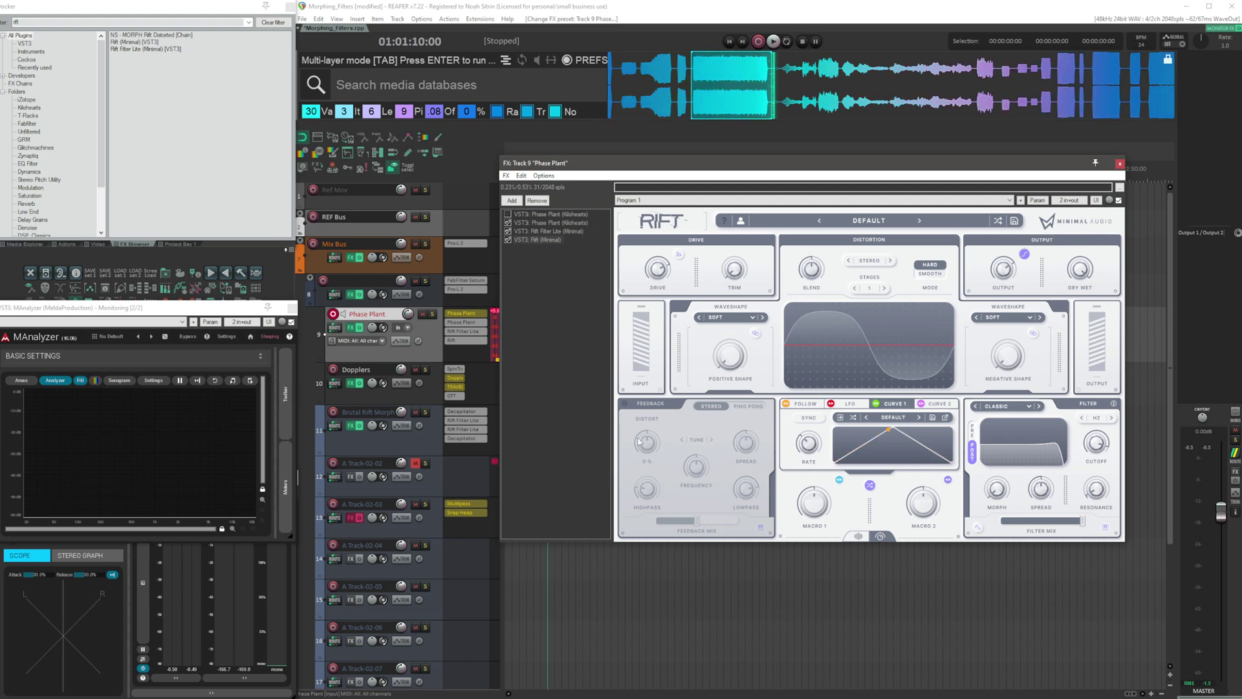
pyautogui.click(625, 404)
pyautogui.click(625, 404)
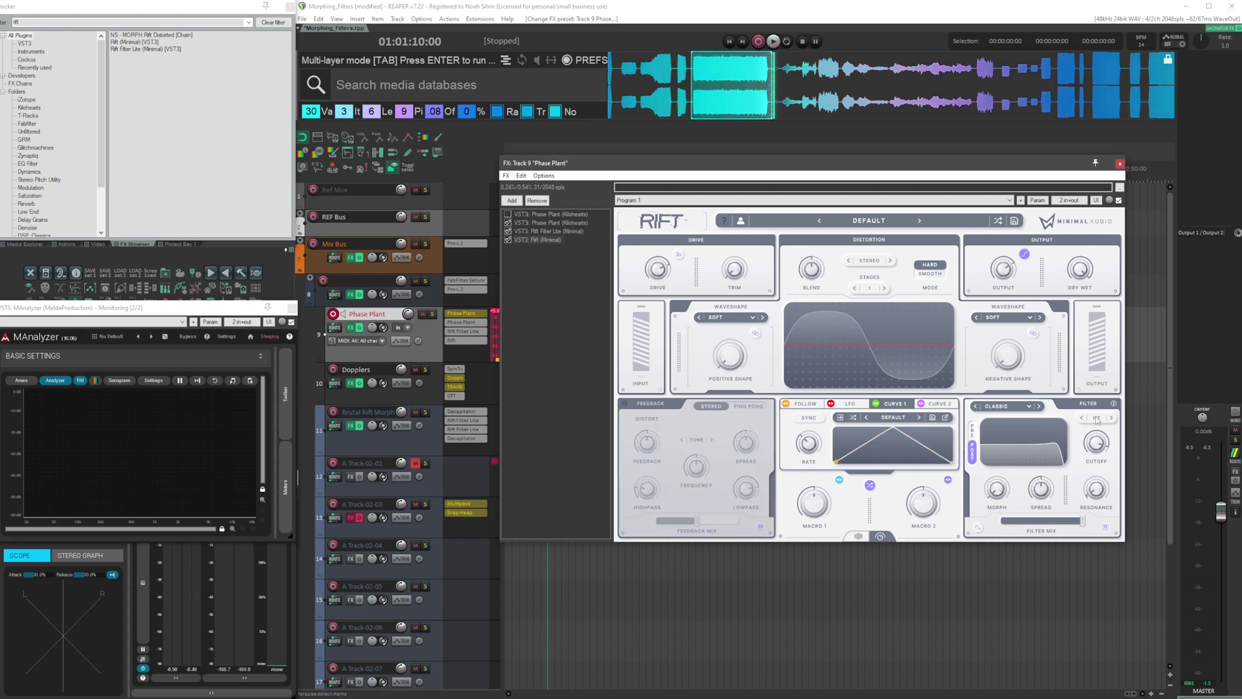
# Remove the full Rift plug-in from the track's FX chain, keeping Rift Filter Lite.
pyautogui.click(549, 233)
pyautogui.click(533, 238)
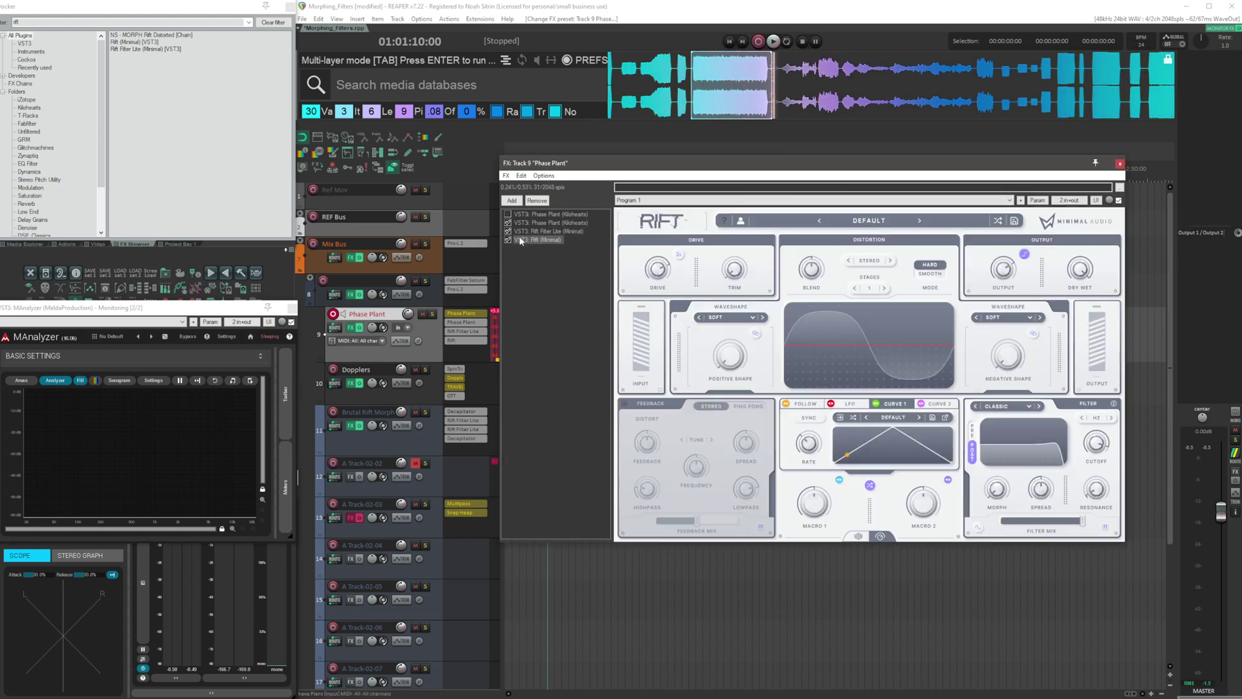
pyautogui.click(536, 201)
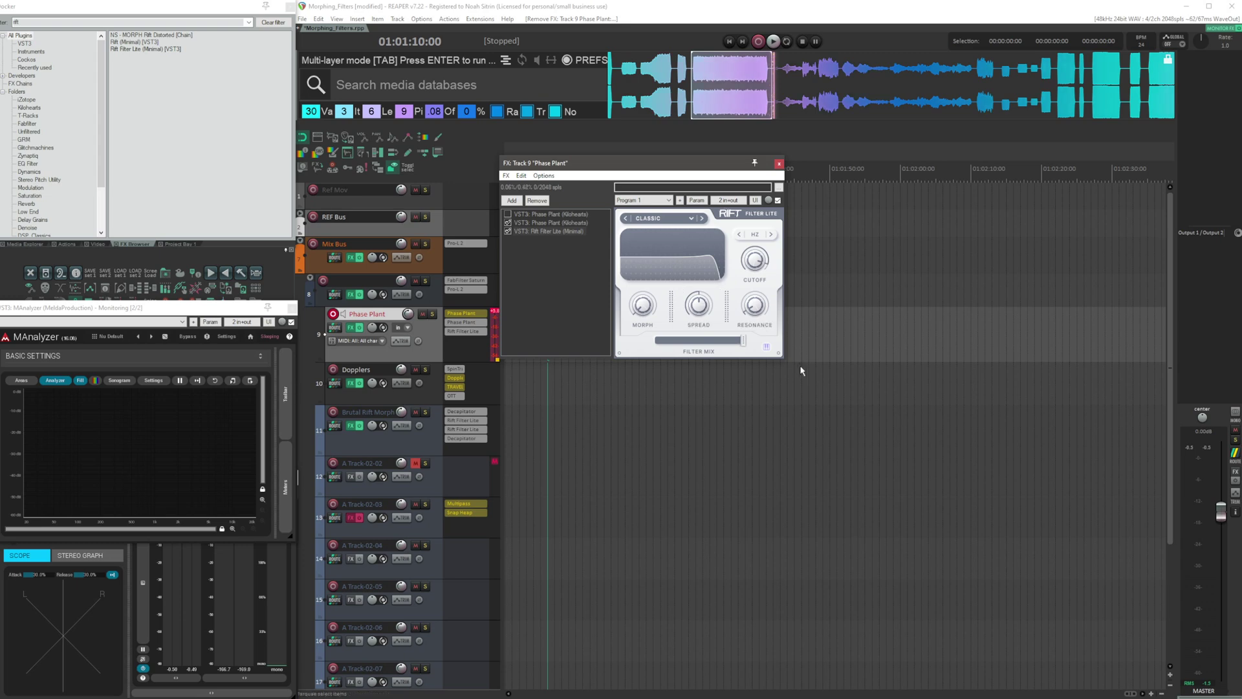
# Enlarge Rift Filter Lite's window, lower its cutoff to about mid-range and set Morph to 100% on the Classic filter.
pyautogui.moveTo(787, 361); pyautogui.dragTo(1078, 493)
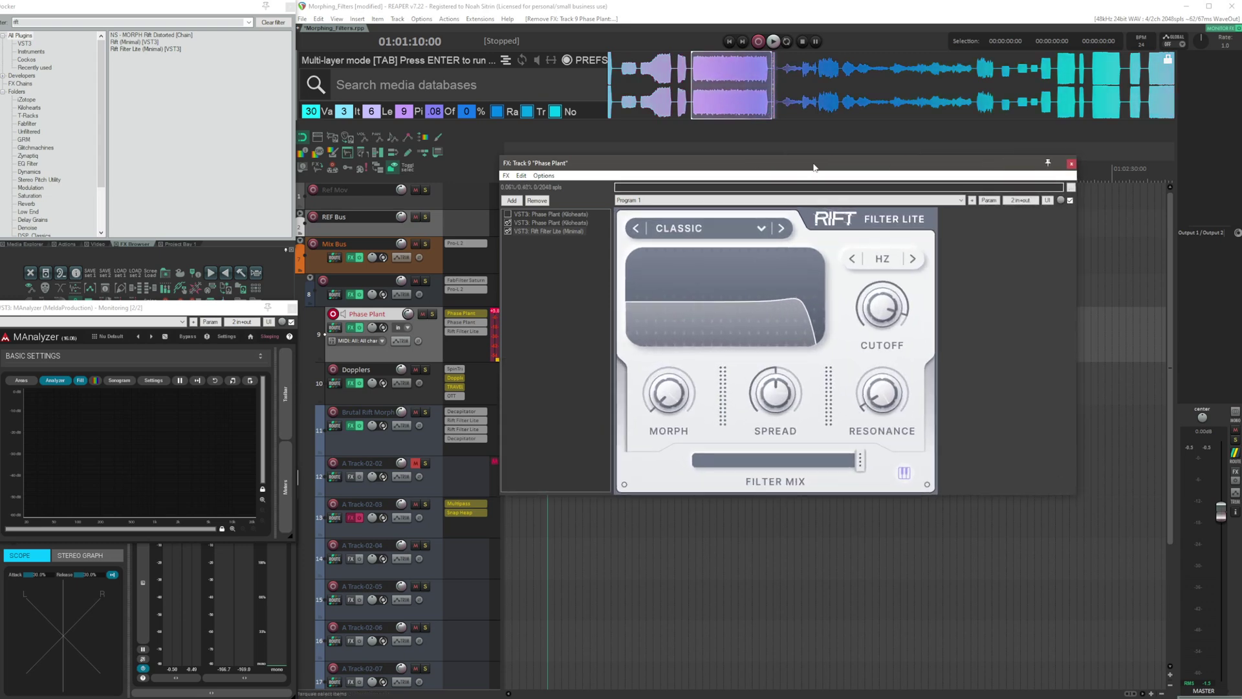
pyautogui.moveTo(815, 165); pyautogui.dragTo(869, 166)
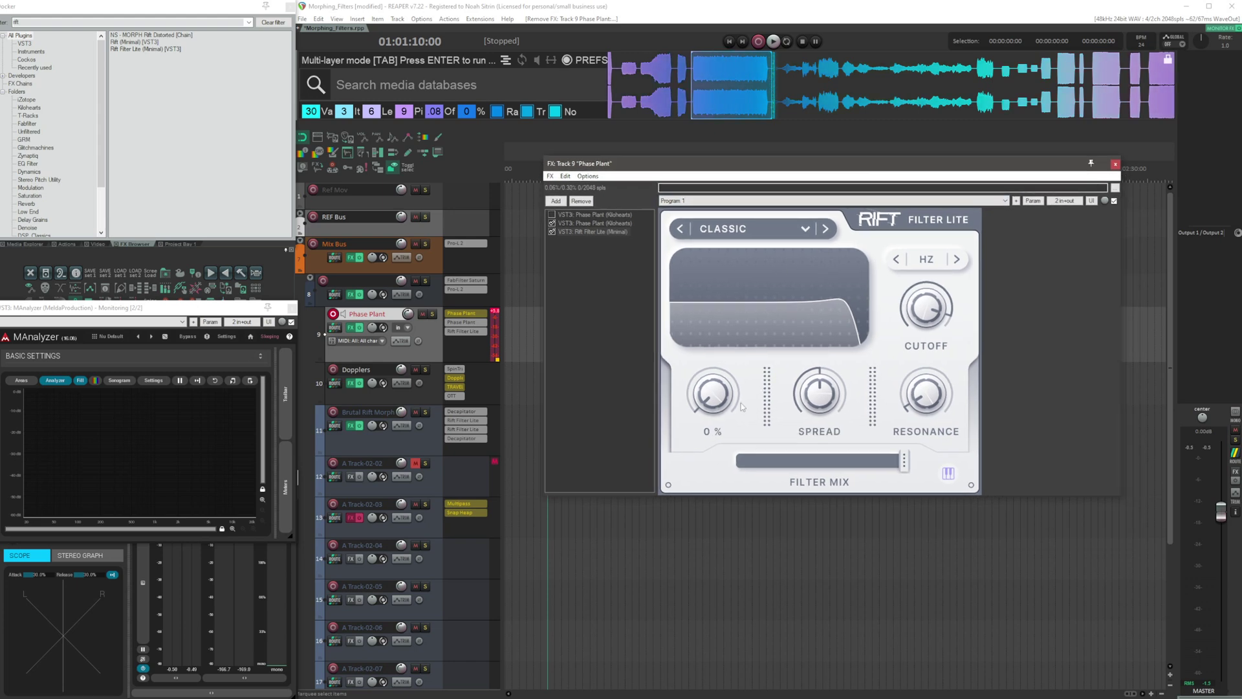
pyautogui.moveTo(716, 406); pyautogui.dragTo(781, 241)
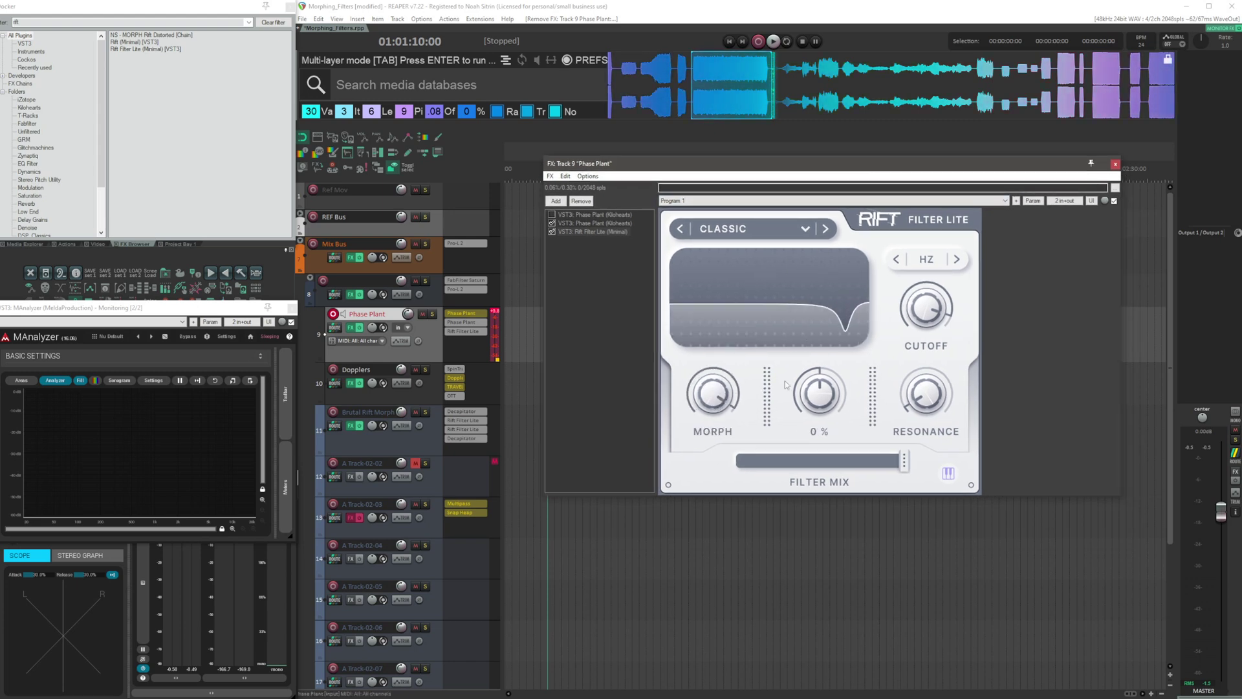
pyautogui.moveTo(927, 316); pyautogui.dragTo(913, 395)
pyautogui.moveTo(714, 396); pyautogui.dragTo(724, 438)
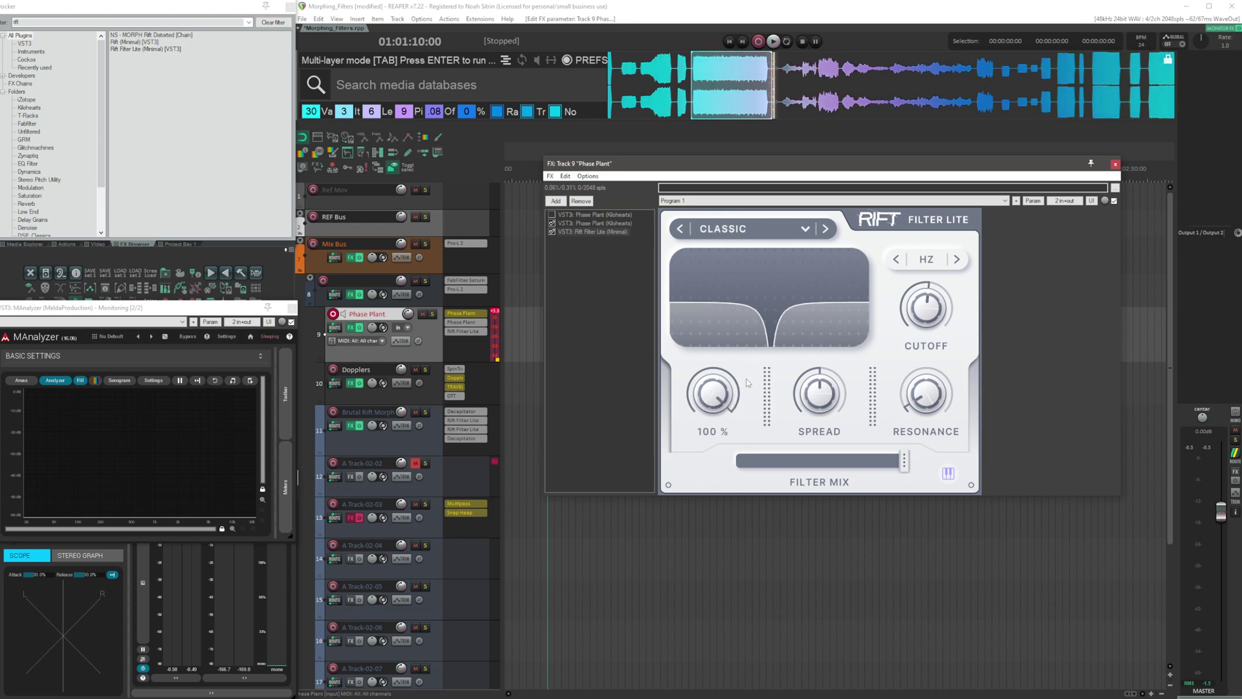
pyautogui.moveTo(740, 378); pyautogui.dragTo(820, 342)
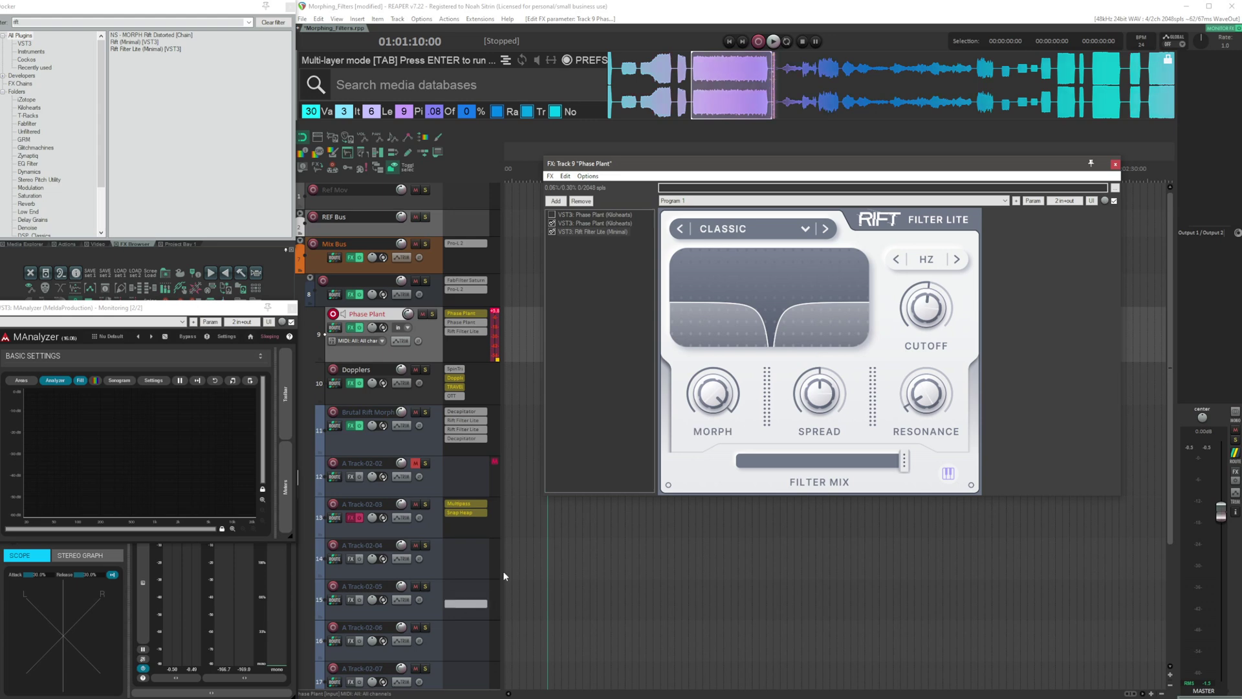
# Reset Morph to 0% in Rift Filter Lite and enable LFO parameter modulation on it with the random shape.
pyautogui.moveTo(720, 396); pyautogui.dragTo(748, 605)
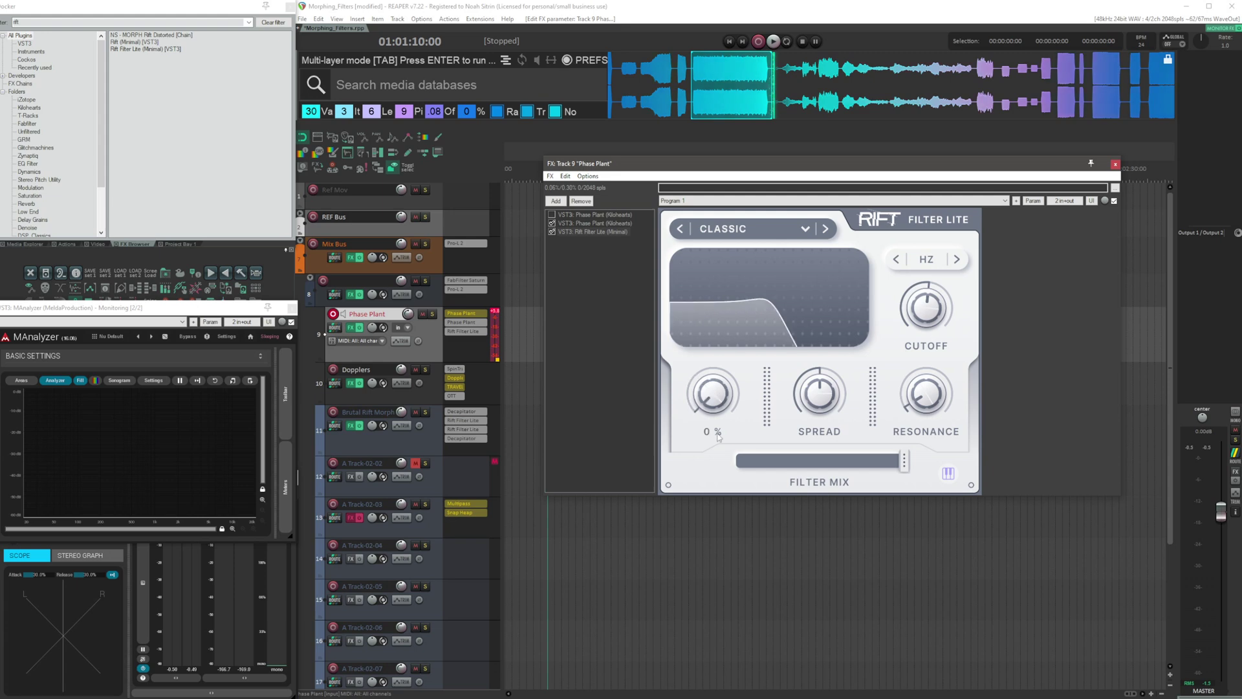
pyautogui.click(1035, 206)
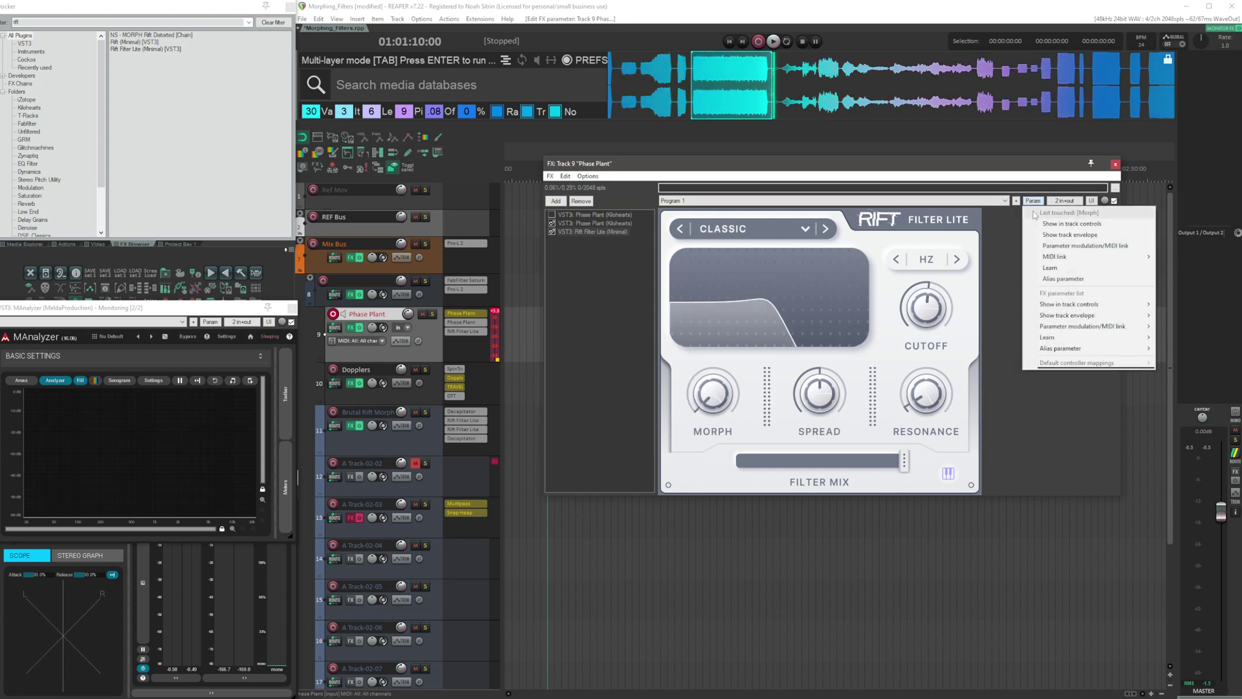
pyautogui.click(1067, 247)
pyautogui.click(980, 271)
pyautogui.click(1029, 282)
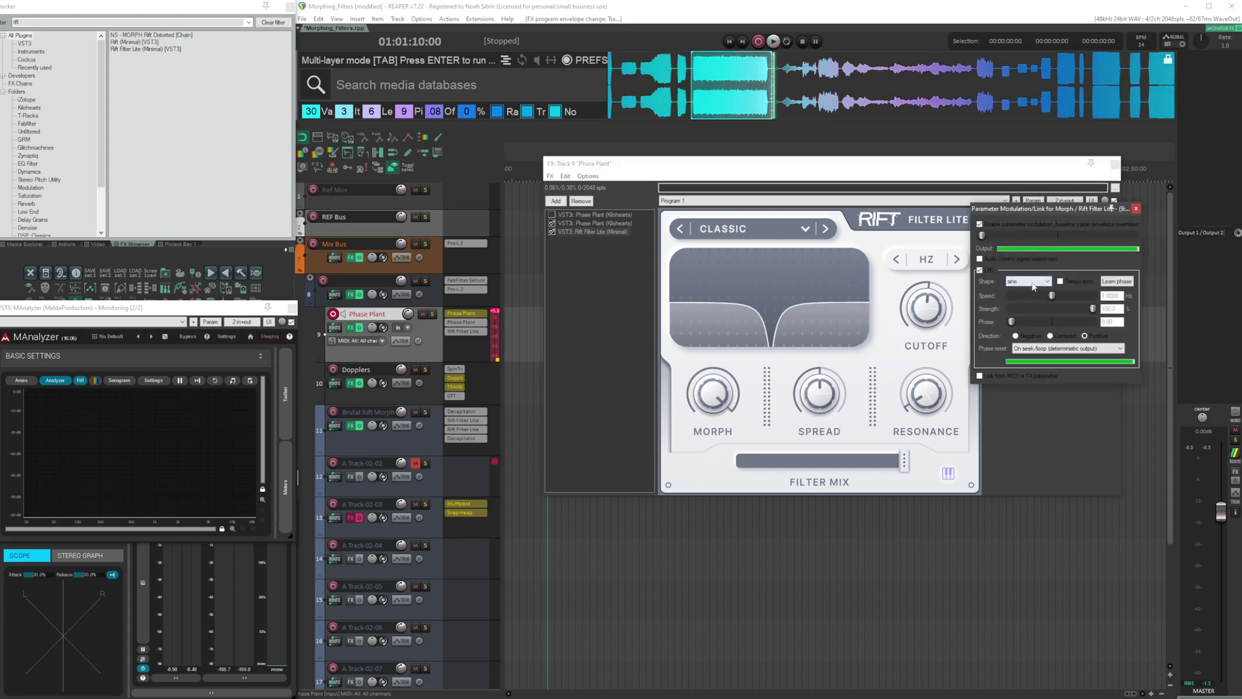
pyautogui.click(1026, 320)
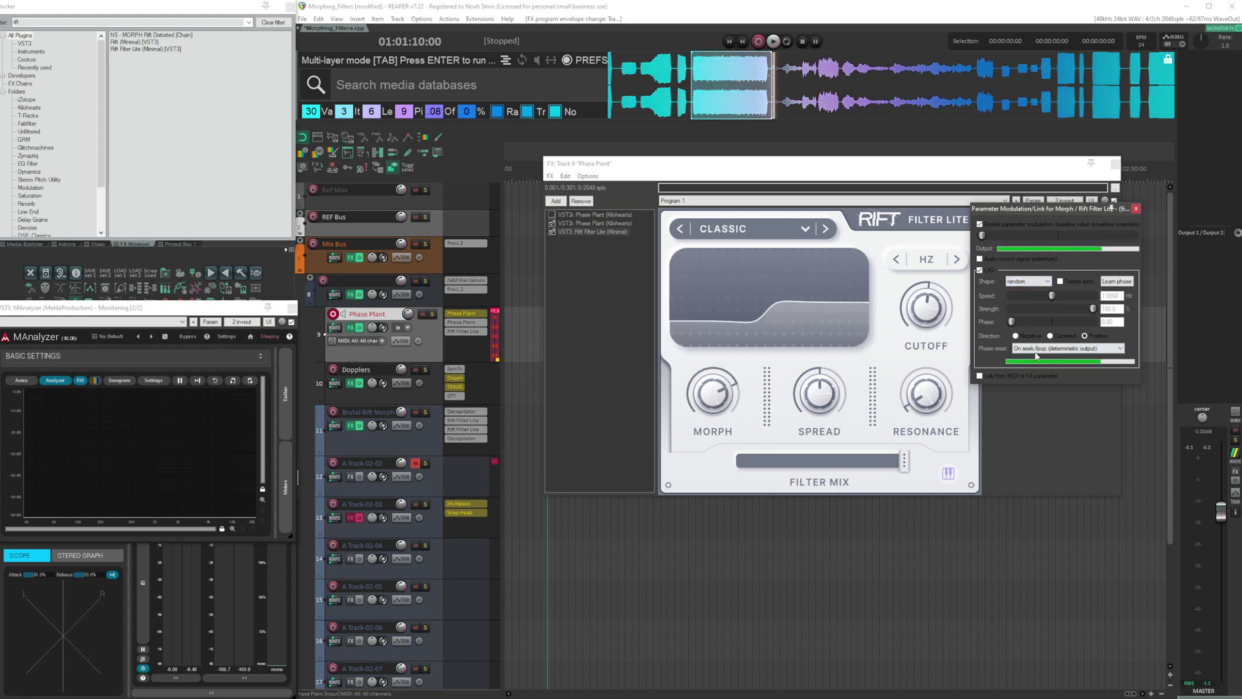
# Enable LFO parameter modulation on Rift Filter Lite's Cutoff, change the LFO shape and close the modulation window.
pyautogui.press('Escape')
pyautogui.click(931, 318)
pyautogui.click(1034, 201)
pyautogui.click(1054, 248)
pyautogui.click(975, 269)
pyautogui.click(1025, 280)
pyautogui.click(1027, 316)
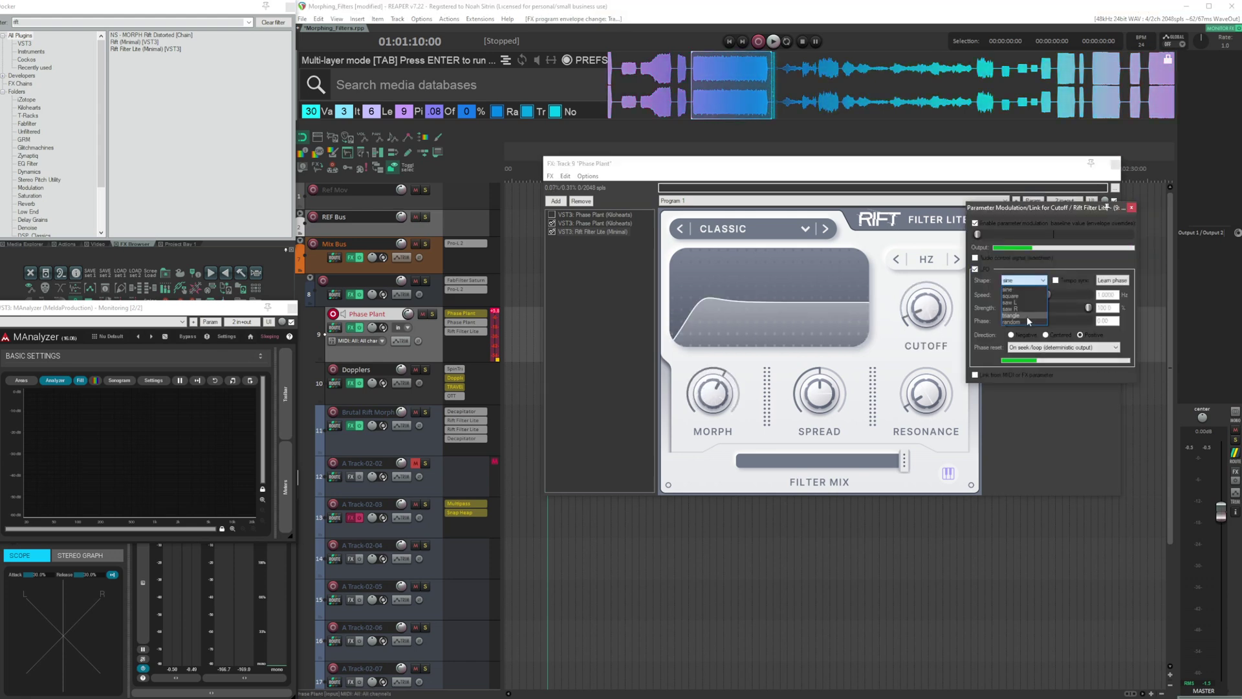
pyautogui.click(1132, 208)
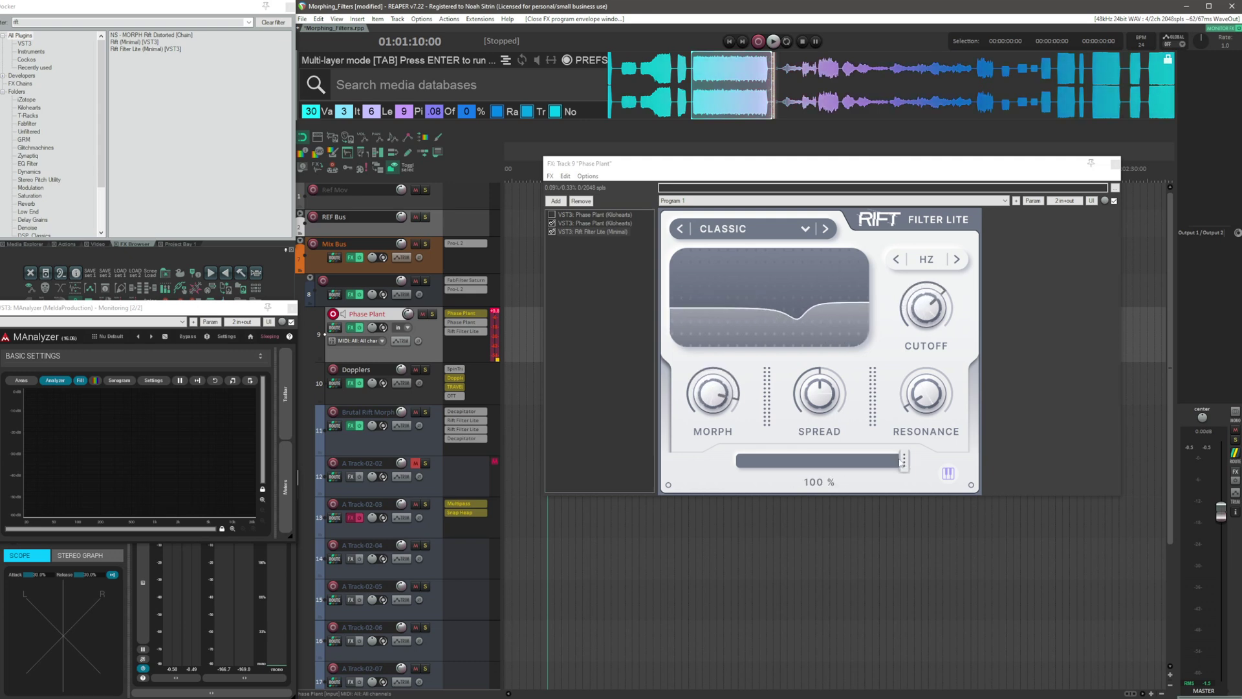
# Audition the randomly modulated filter and lower its Filter Mix to 90%.
pyautogui.press('space')
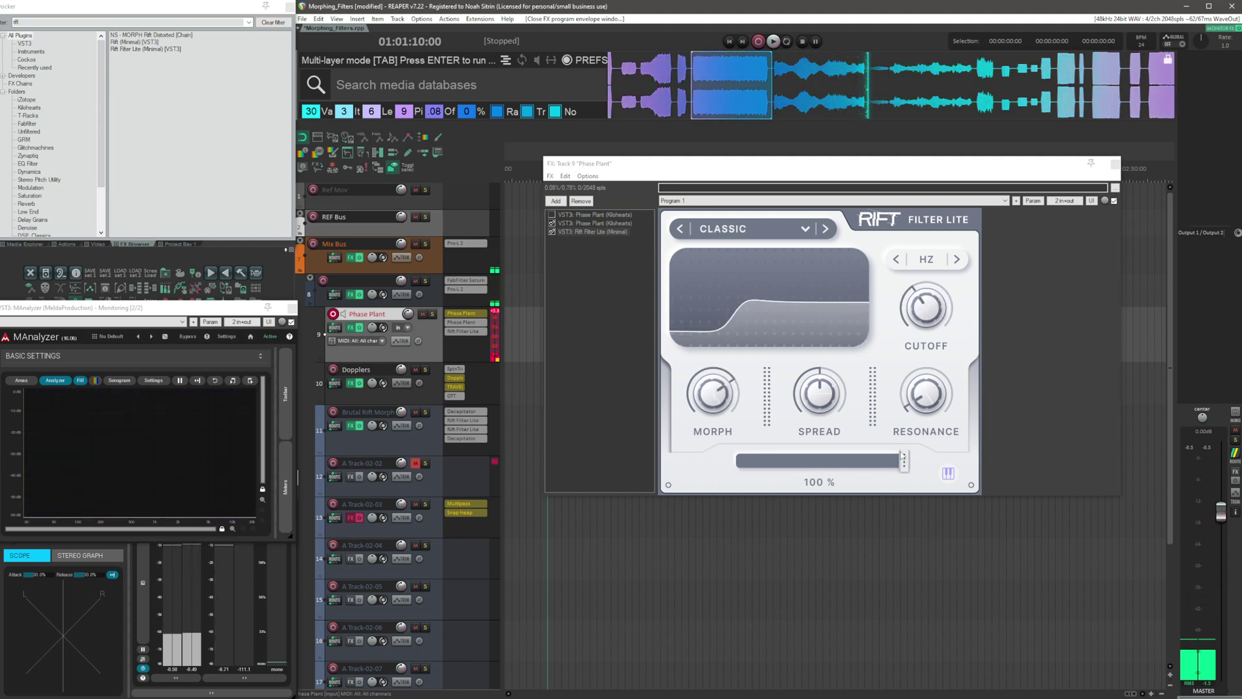
pyautogui.moveTo(729, 403)
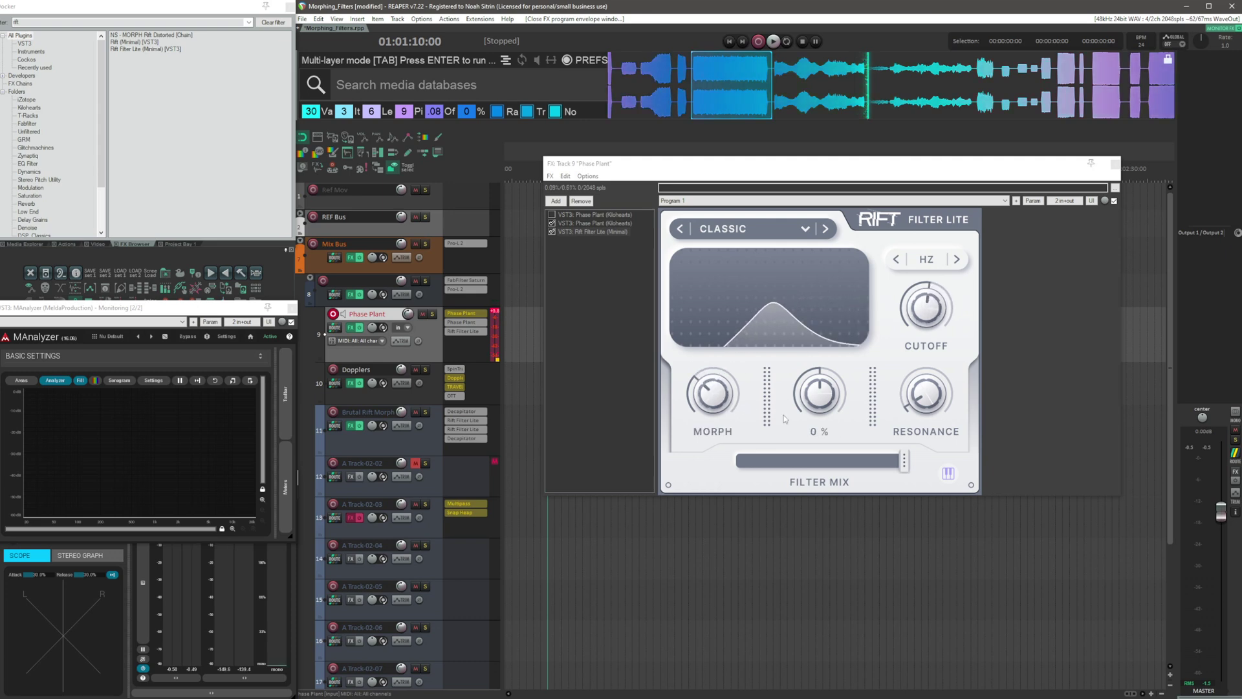
pyautogui.click(904, 466)
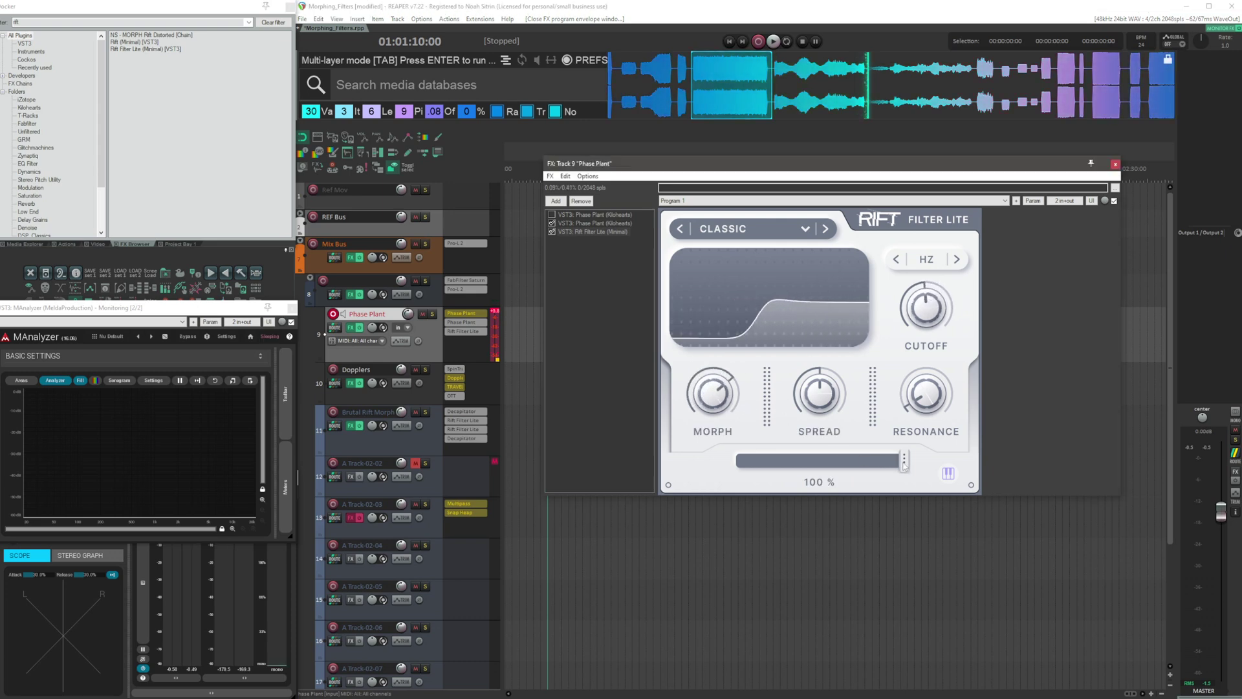
pyautogui.moveTo(905, 465); pyautogui.dragTo(878, 464)
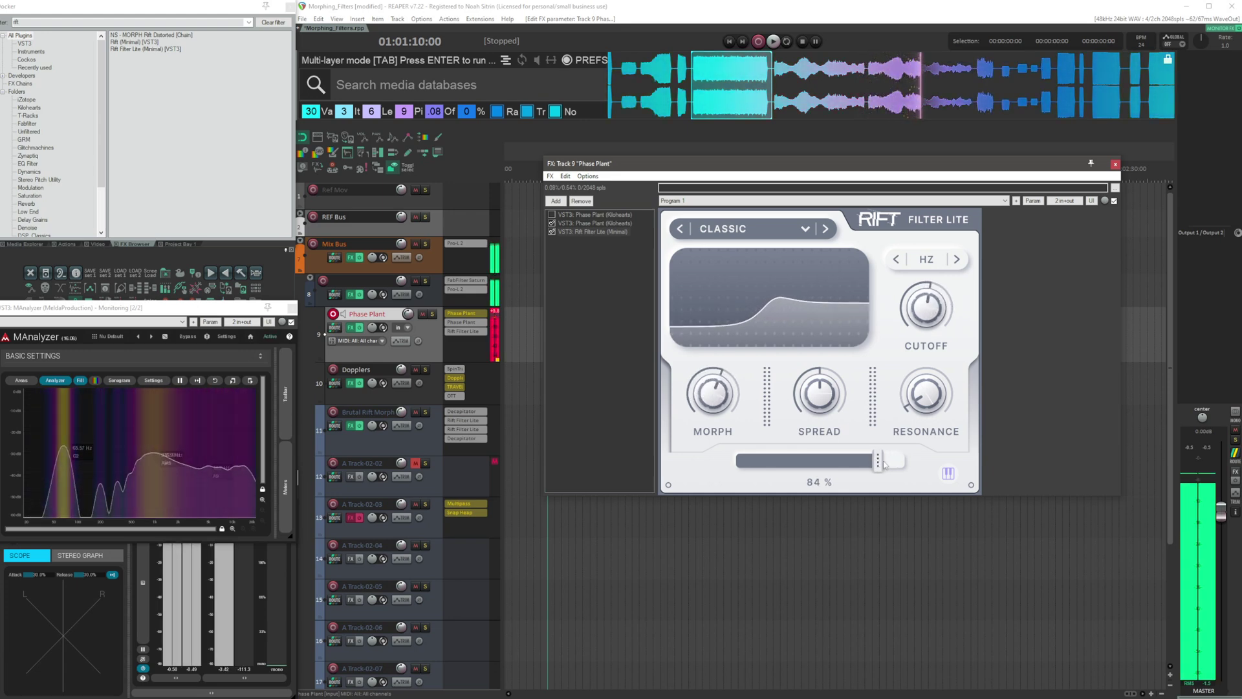
pyautogui.moveTo(884, 464); pyautogui.dragTo(886, 470)
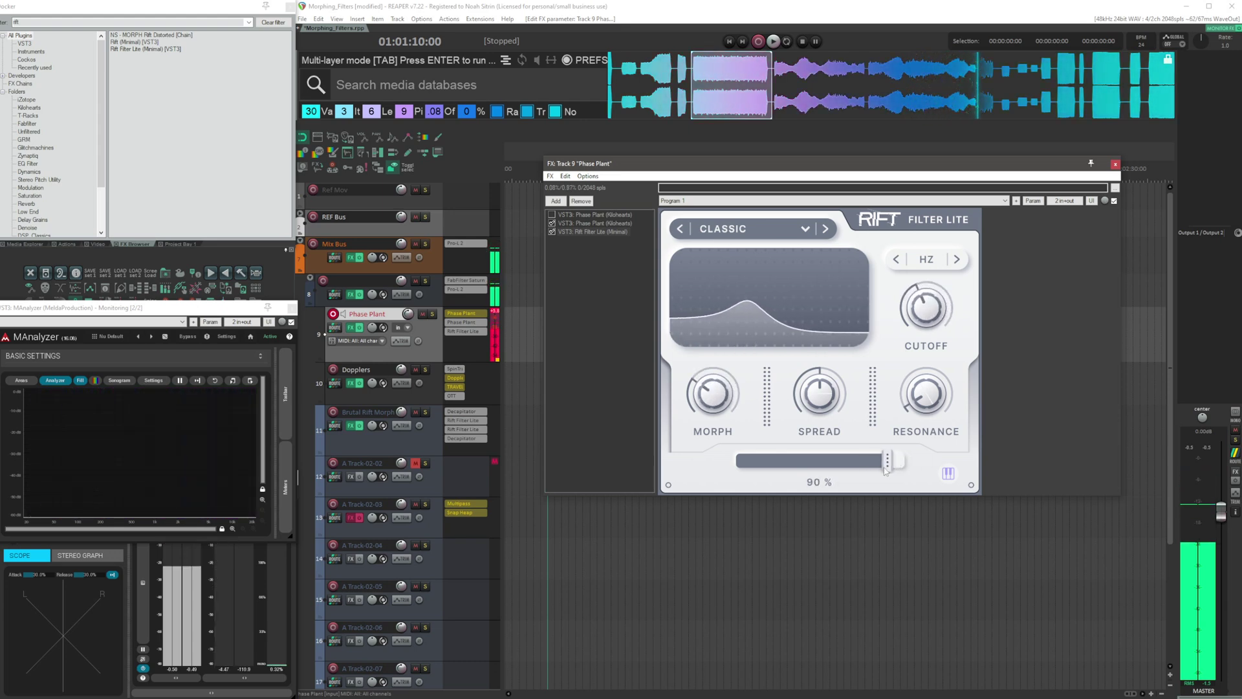
# Duplicate the modulated Rift Filter Lite instance within the Phase Plant track's FX chain.
pyautogui.moveTo(871, 167); pyautogui.dragTo(868, 119)
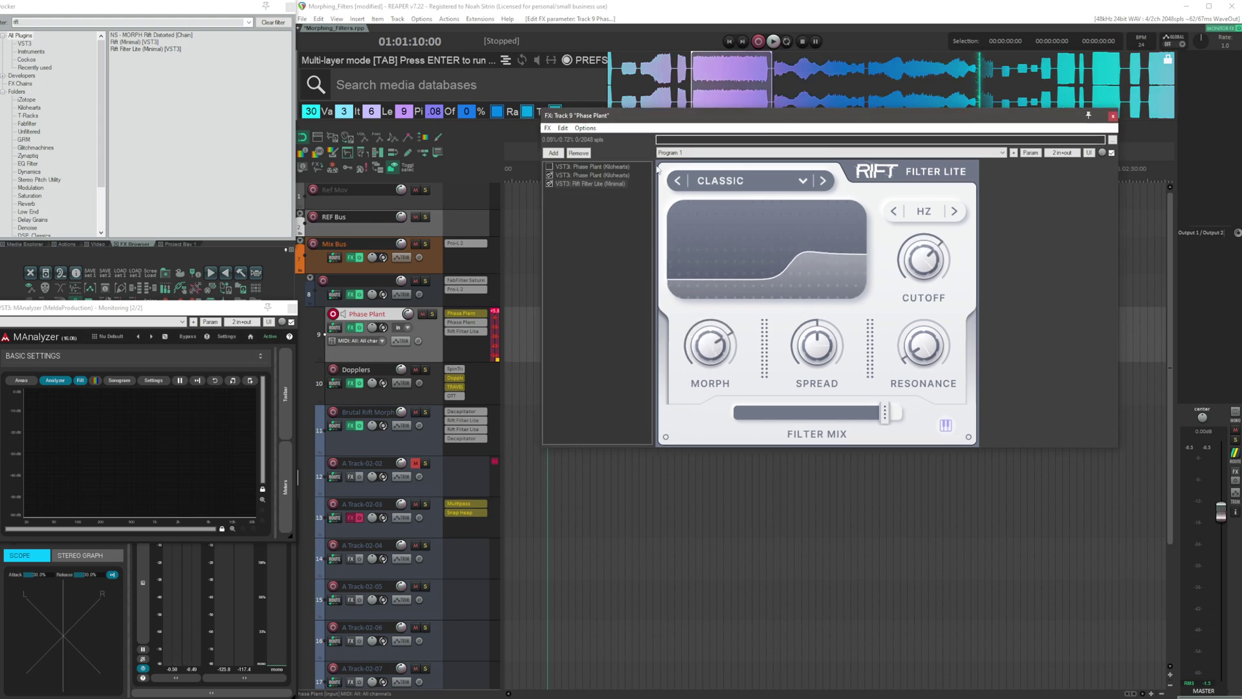
pyautogui.rightClick(593, 183)
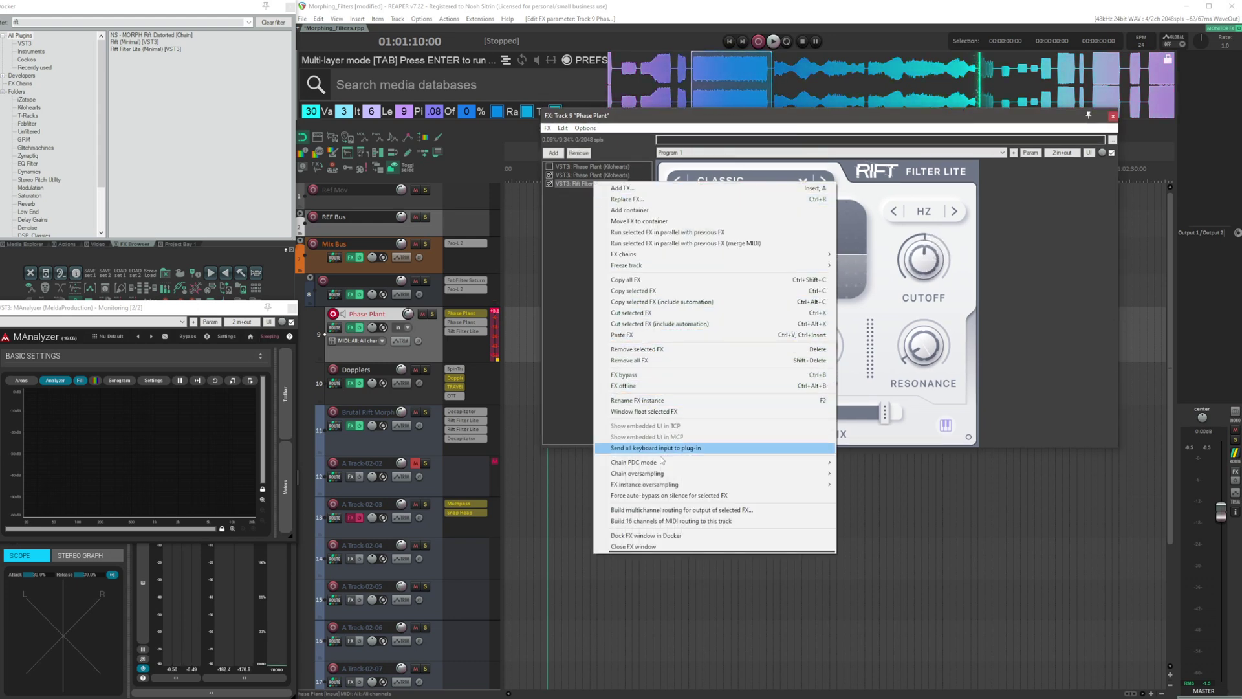
pyautogui.click(631, 291)
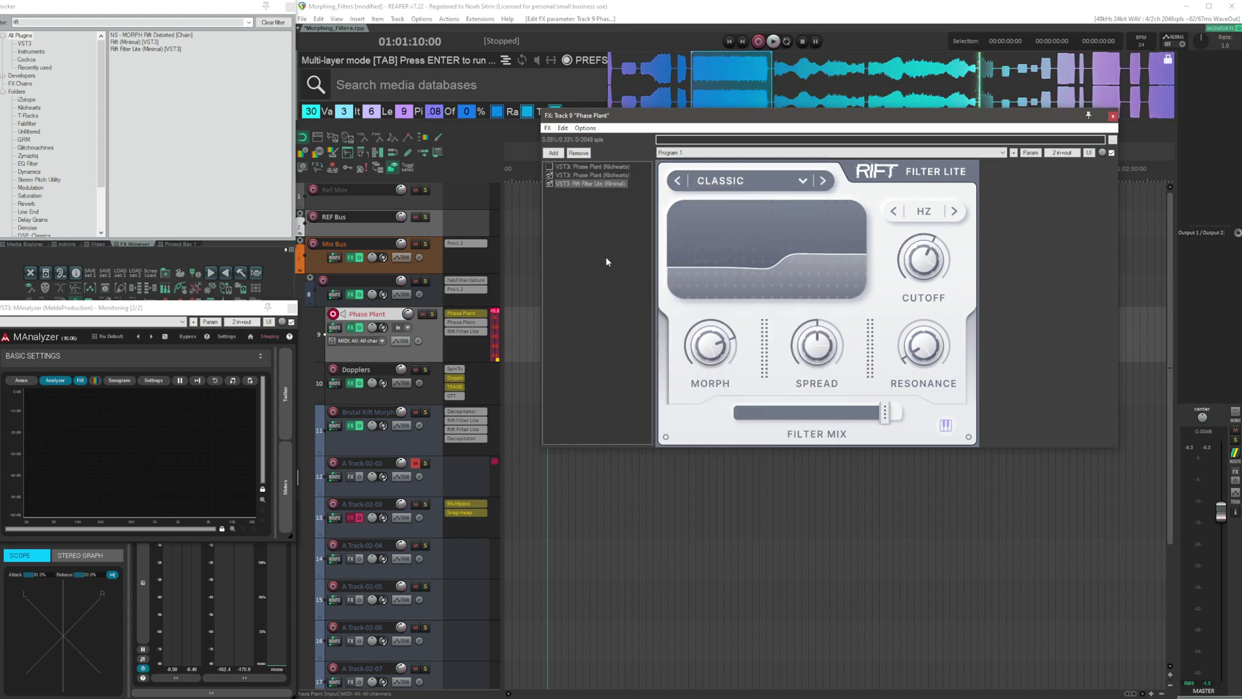
pyautogui.hotkey('ctrl', 'v')
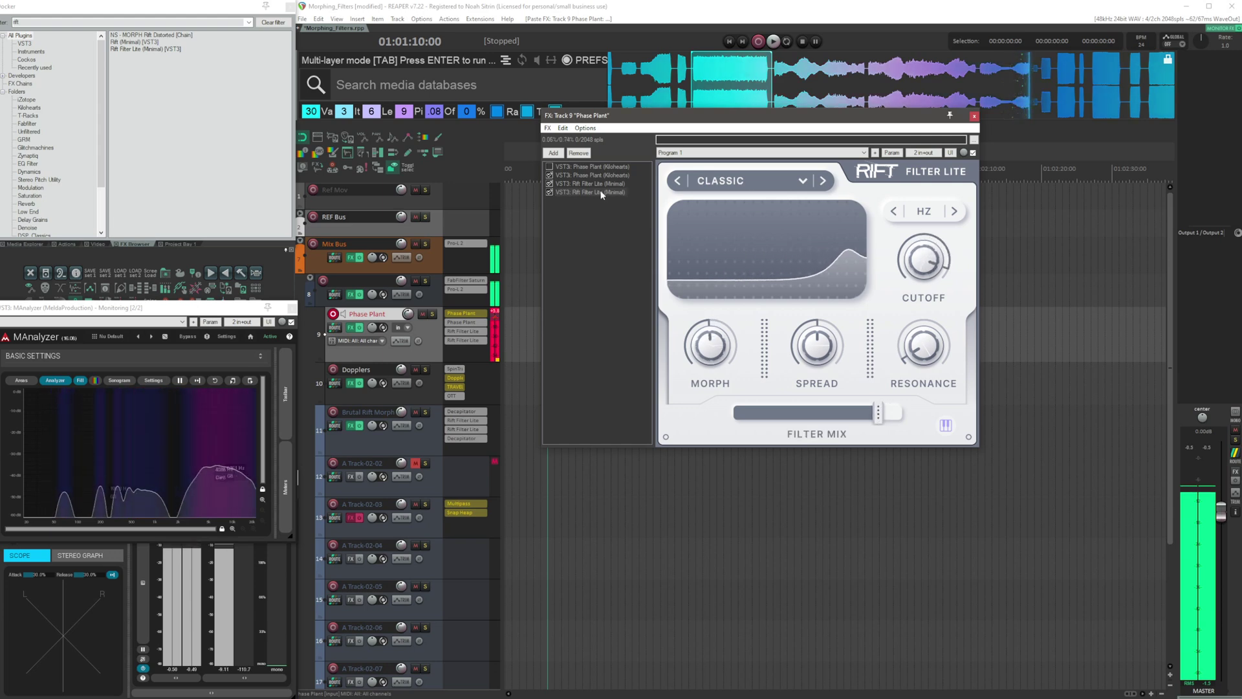
# Lower the Filter Mix to about 85% on both Rift Filter Lite instances and audition the stacked filters.
pyautogui.click(601, 185)
pyautogui.moveTo(886, 413); pyautogui.dragTo(878, 413)
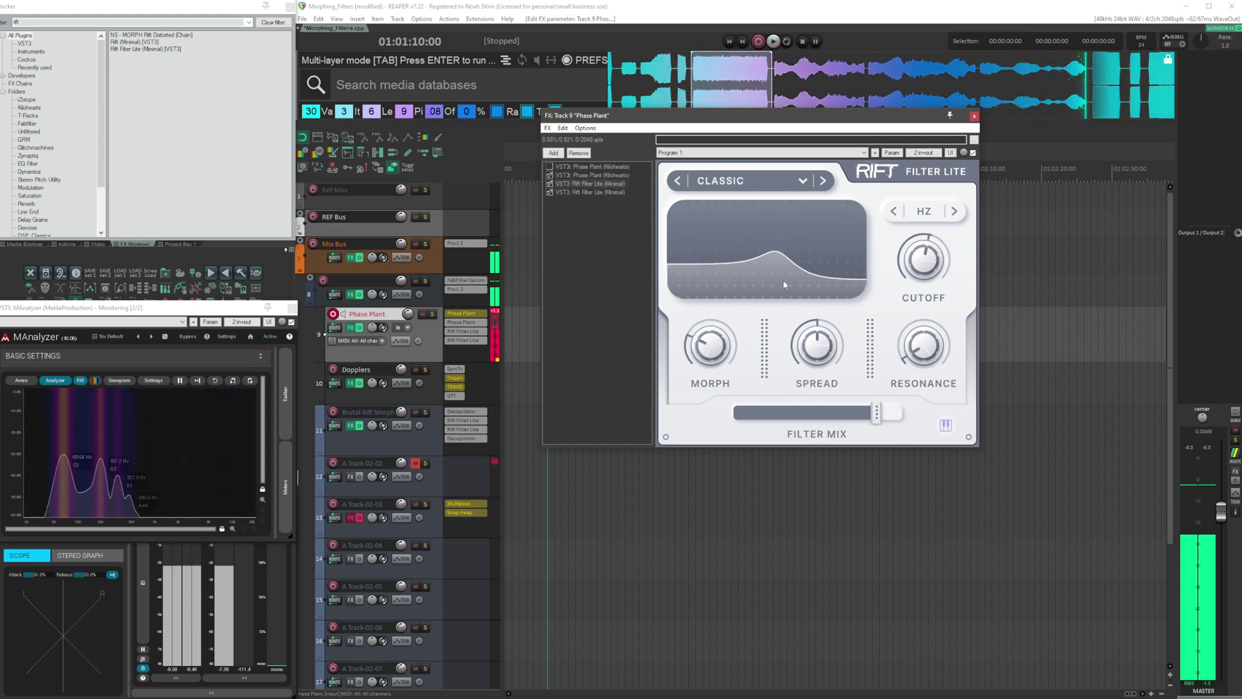
pyautogui.click(590, 192)
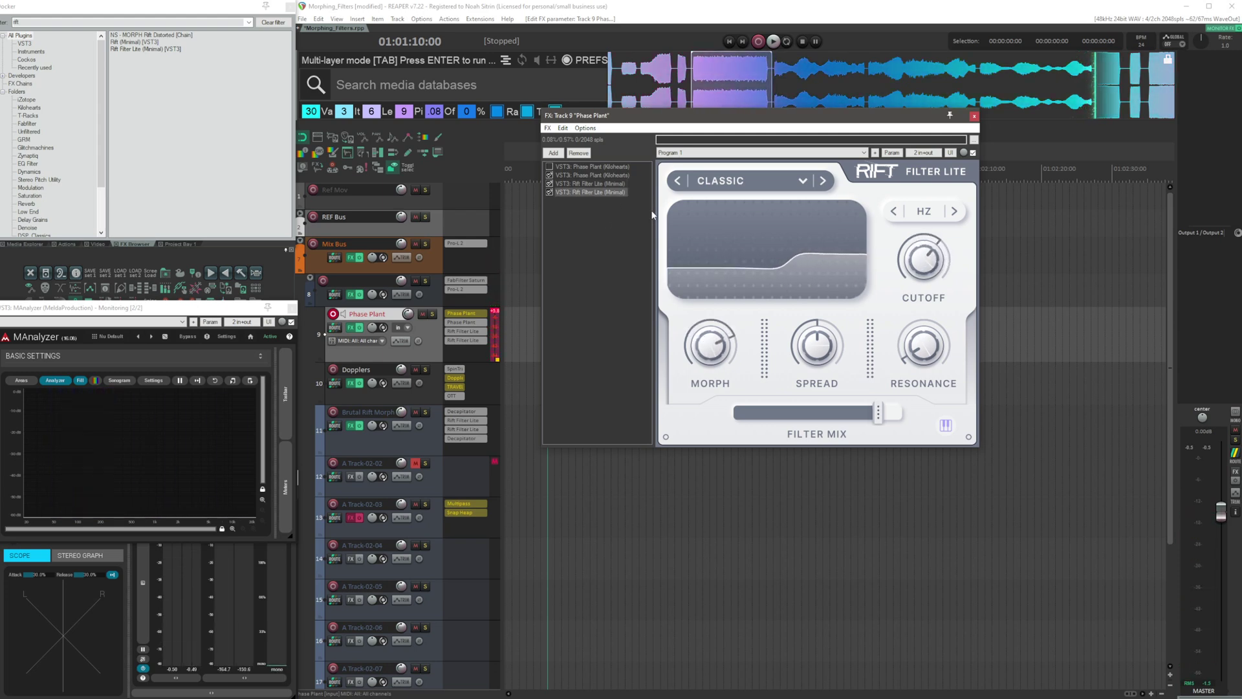
pyautogui.moveTo(880, 424)
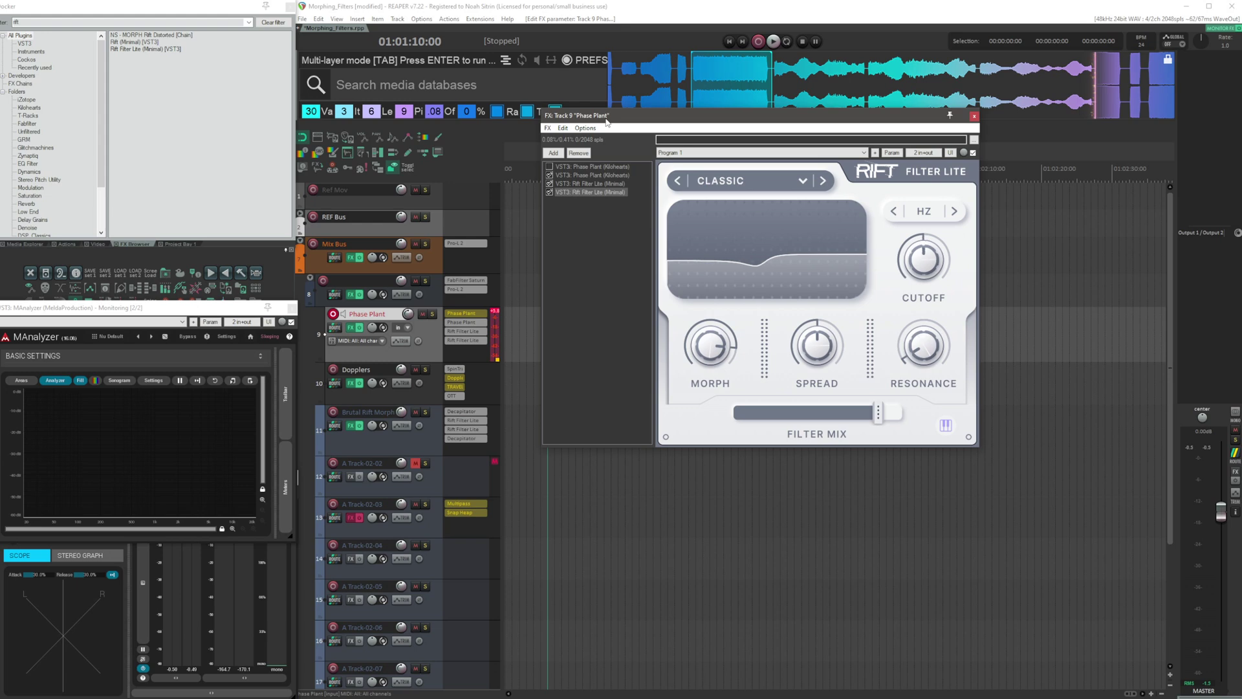
# Add Decapitator from the radial menu's Saturation group at the end of the Phase Plant track's FX chain.
pyautogui.click(433, 352)
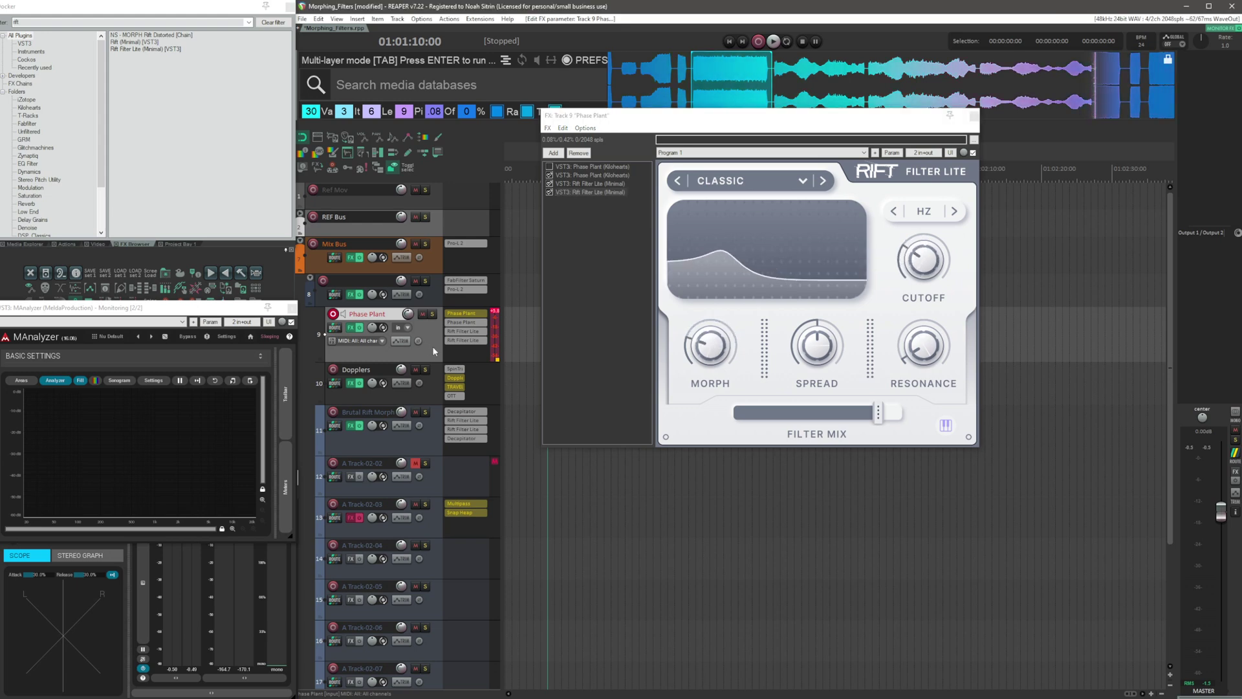
pyautogui.press('q')
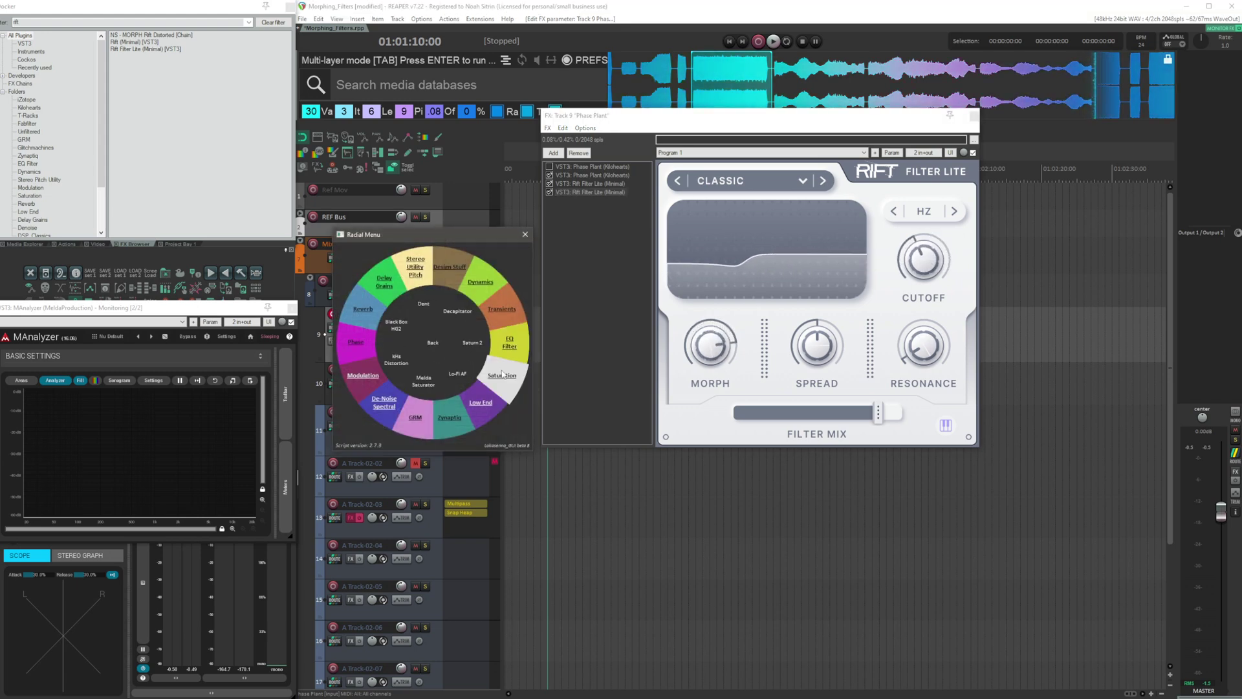
pyautogui.click(505, 379)
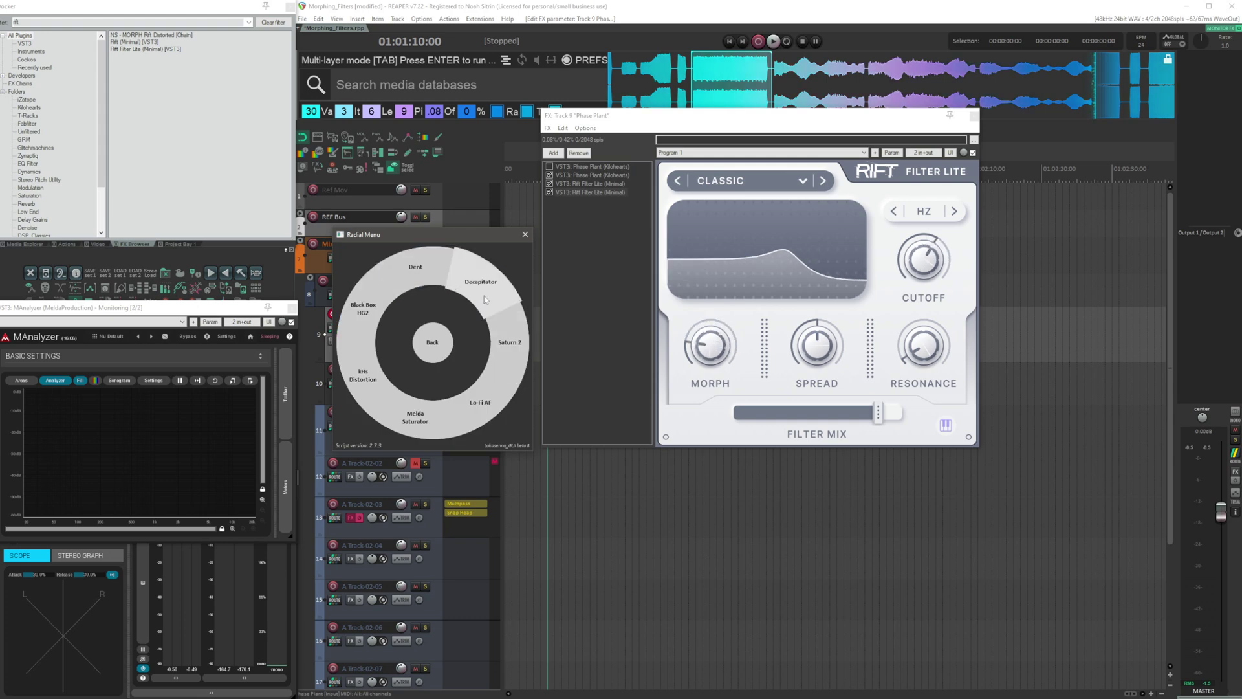
pyautogui.press('`')
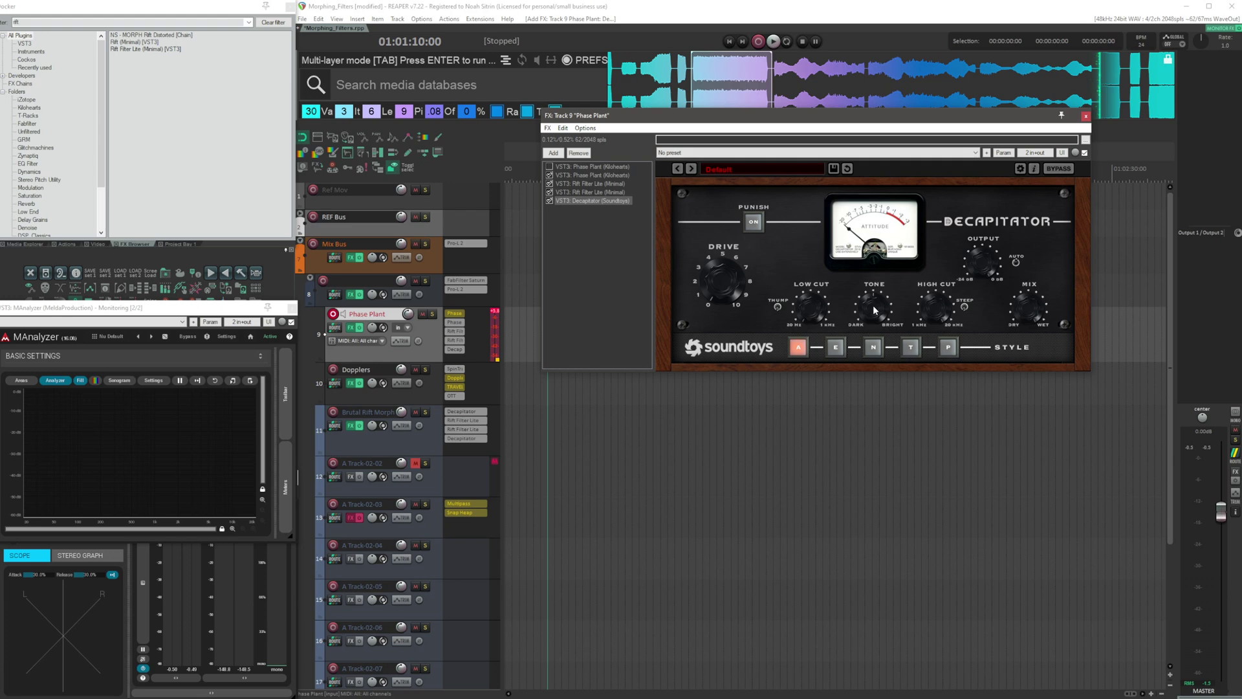
# Slightly adjust Decapitator's Tone and lower the Filter Mix to about 70% on both Rift Filter Lite instances.
pyautogui.moveTo(873, 307); pyautogui.dragTo(882, 313)
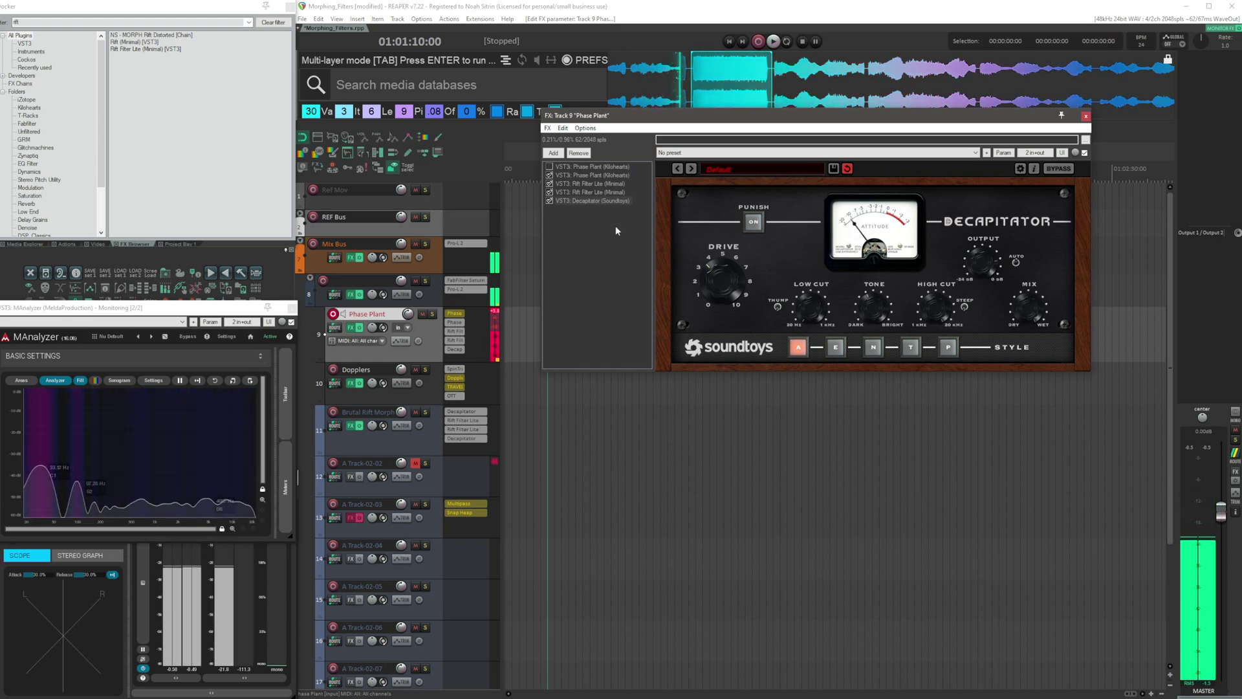
pyautogui.click(599, 184)
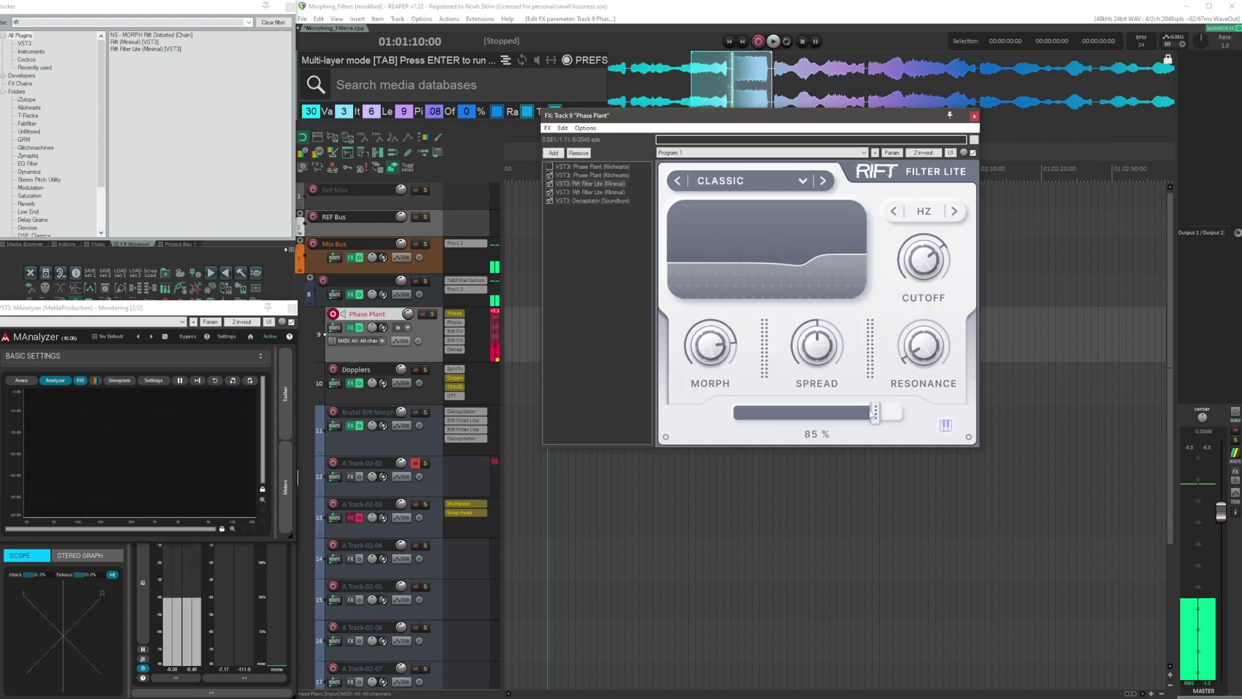
pyautogui.moveTo(872, 414); pyautogui.dragTo(848, 409)
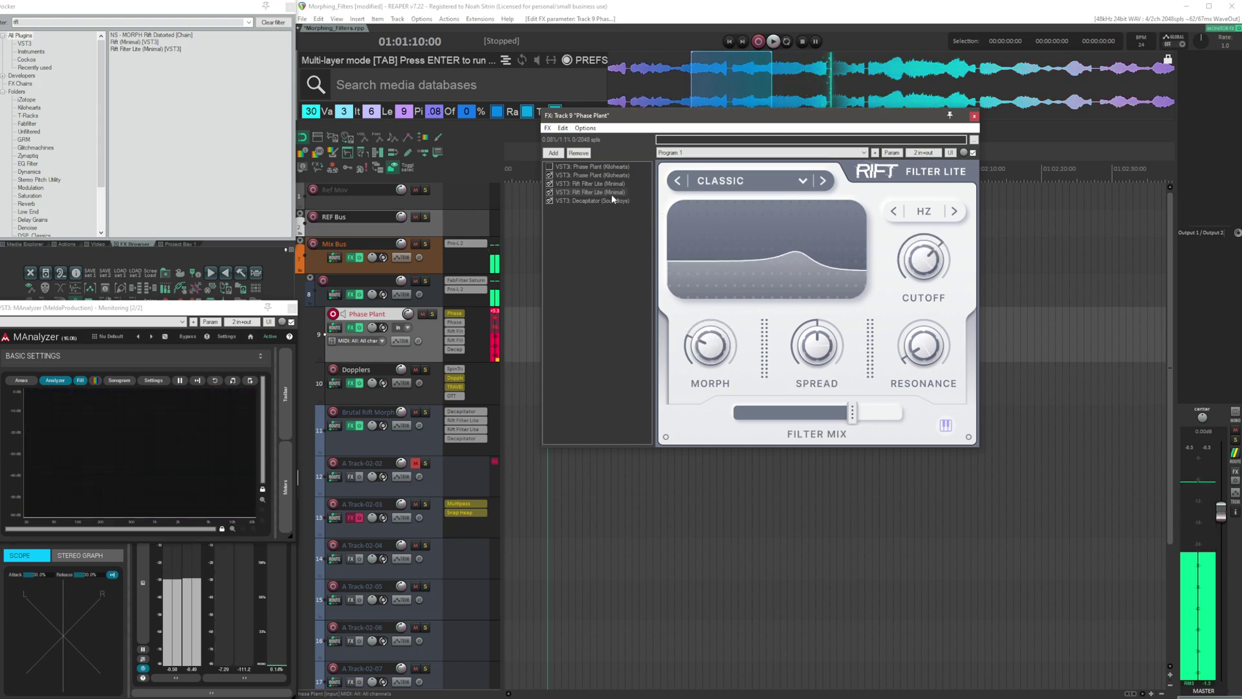
# Add Uberloud from the radial menu's Dynamics group after Decapitator and switch it to 3-Band mode.
pyautogui.click(427, 333)
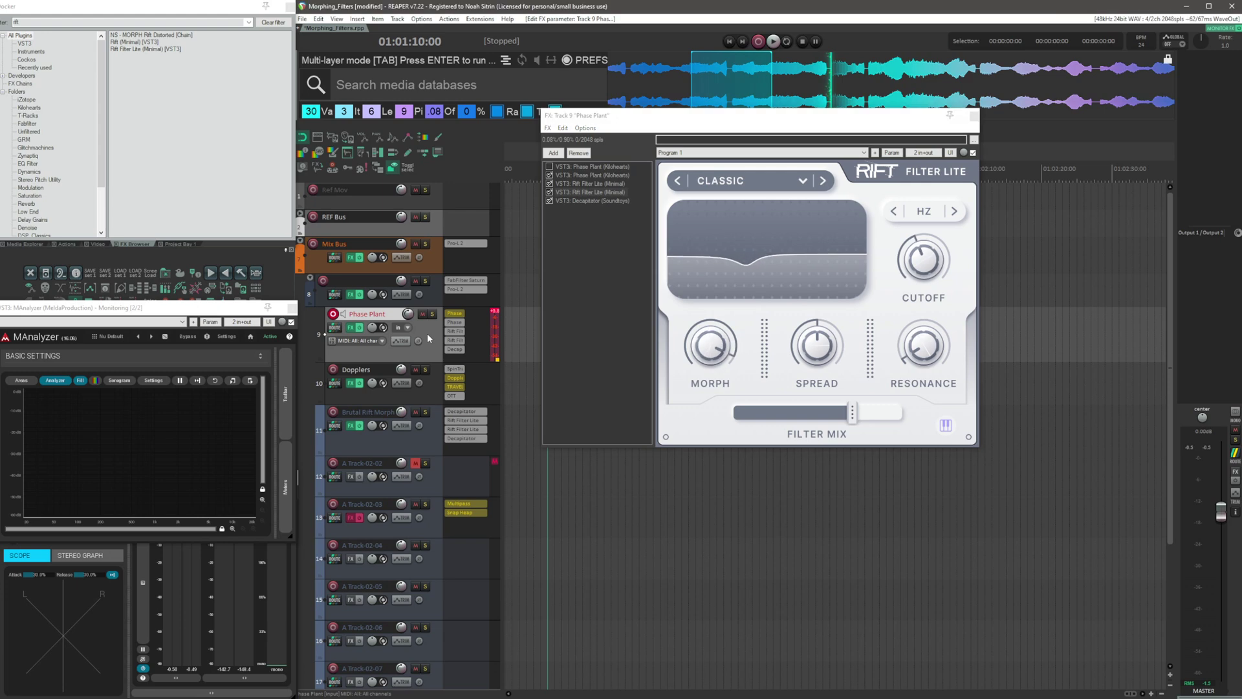
pyautogui.press('q')
pyautogui.click(464, 286)
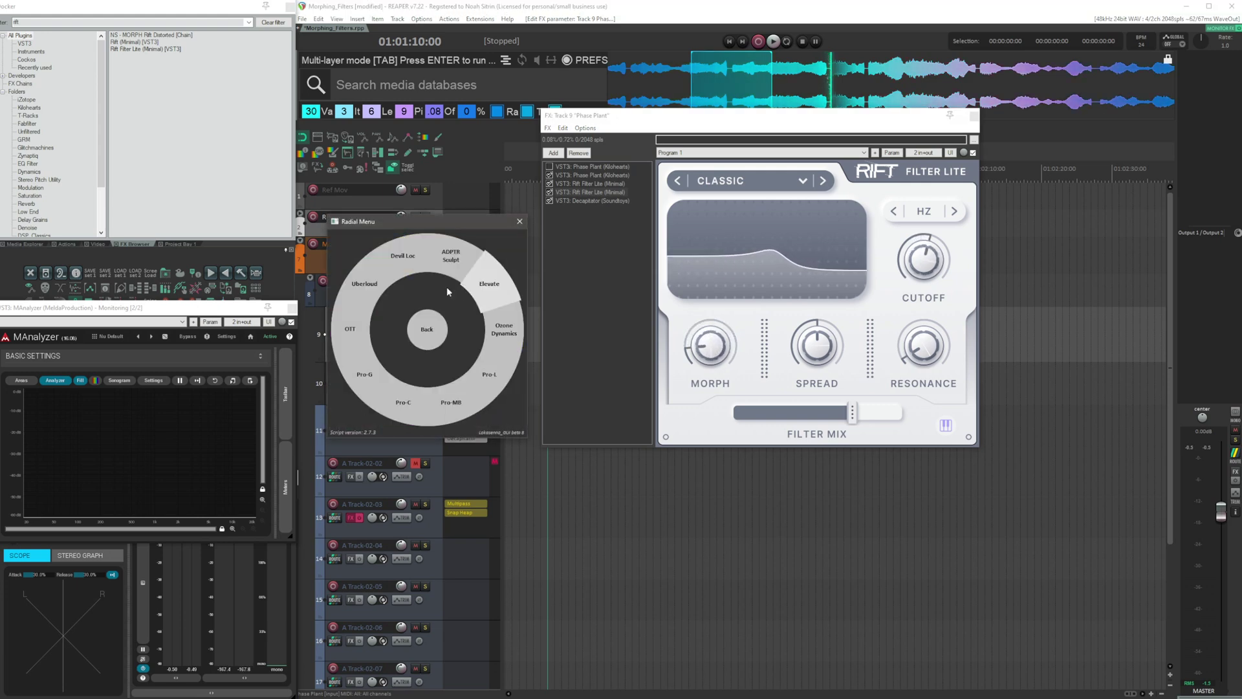
pyautogui.click(365, 284)
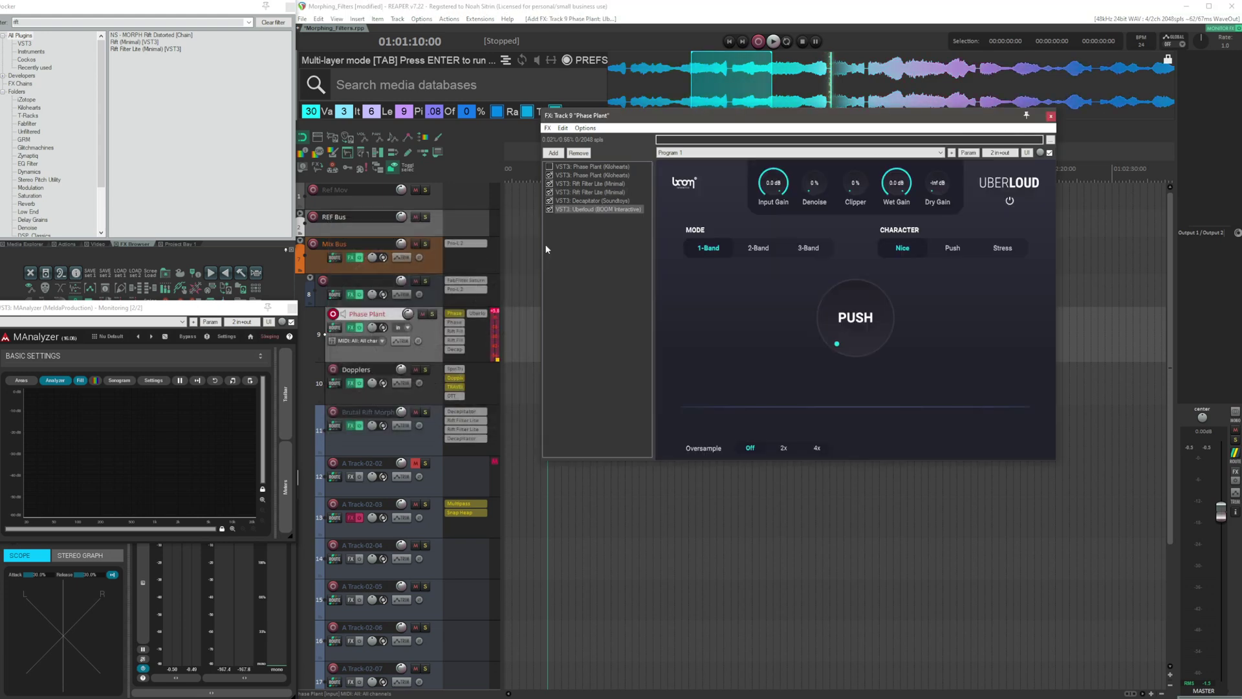
pyautogui.click(807, 249)
# Link Uberloud's three bands, set their Push to 47% and set the Clipper to 10%.
pyautogui.click(919, 317)
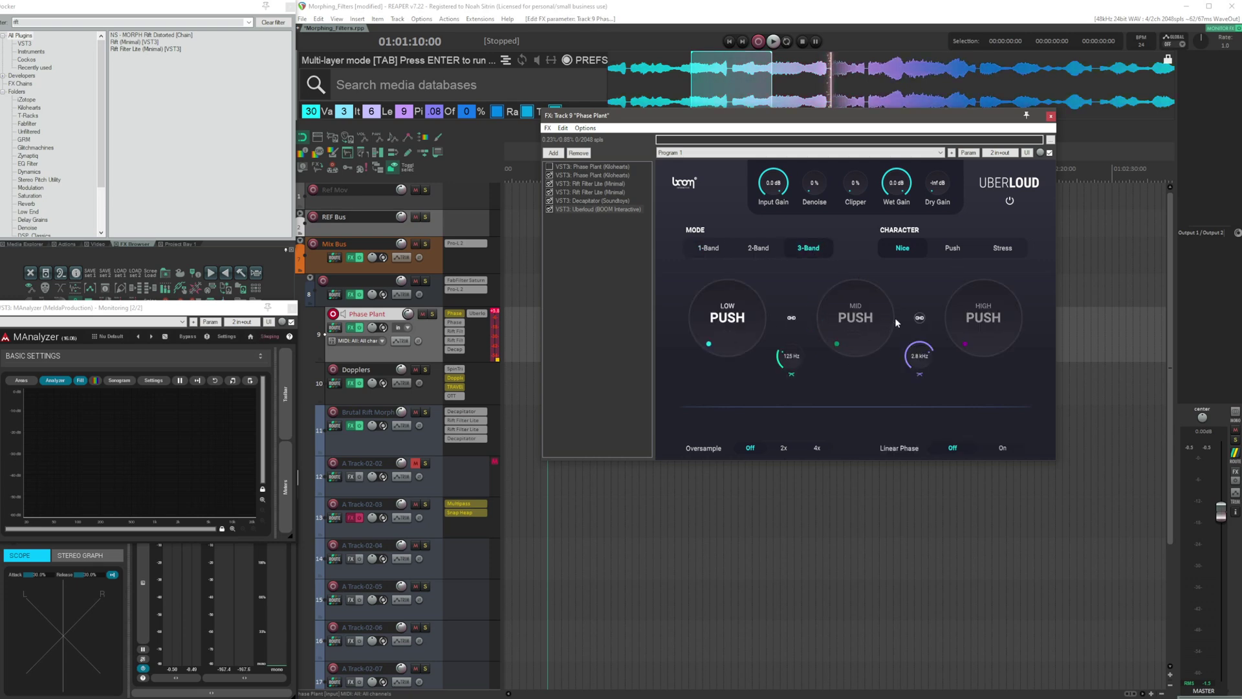
pyautogui.moveTo(721, 320); pyautogui.dragTo(716, 282)
pyautogui.moveTo(855, 188); pyautogui.dragTo(858, 178)
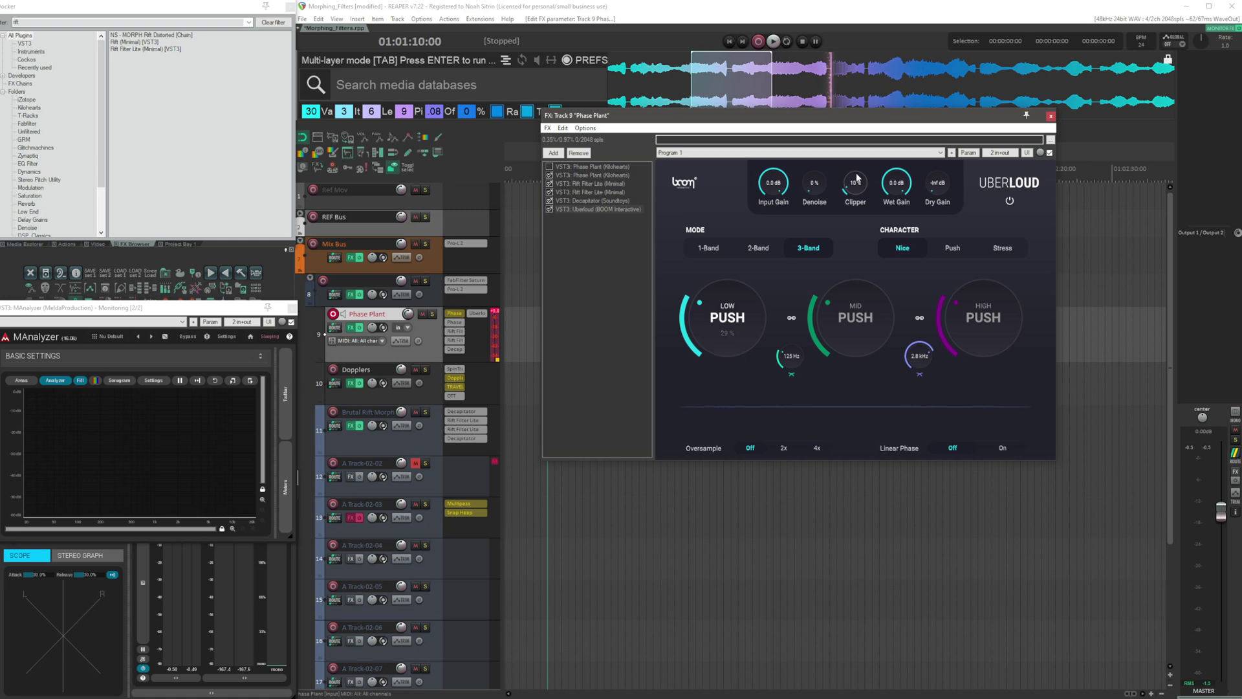
pyautogui.moveTo(730, 318); pyautogui.dragTo(731, 294)
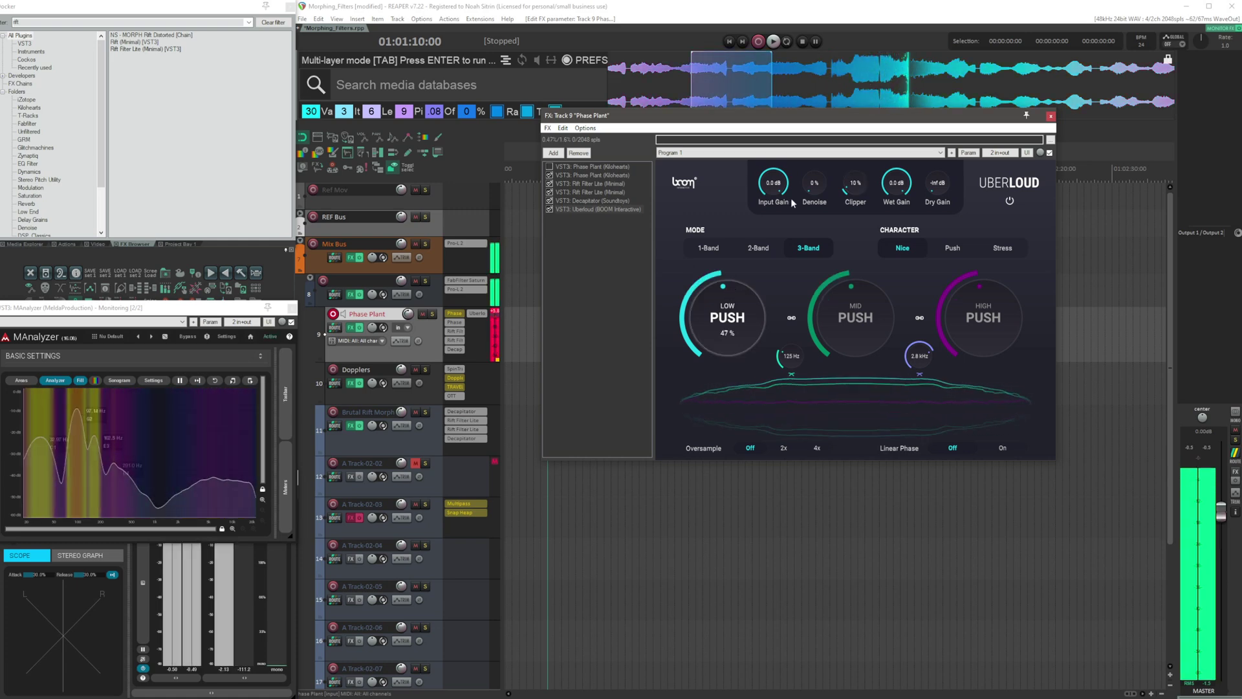
# Audition the processed sound, place a captured section on the Phase Plant track near 01:01:10:00 and close the FX chain.
pyautogui.moveTo(594, 115); pyautogui.dragTo(690, 159)
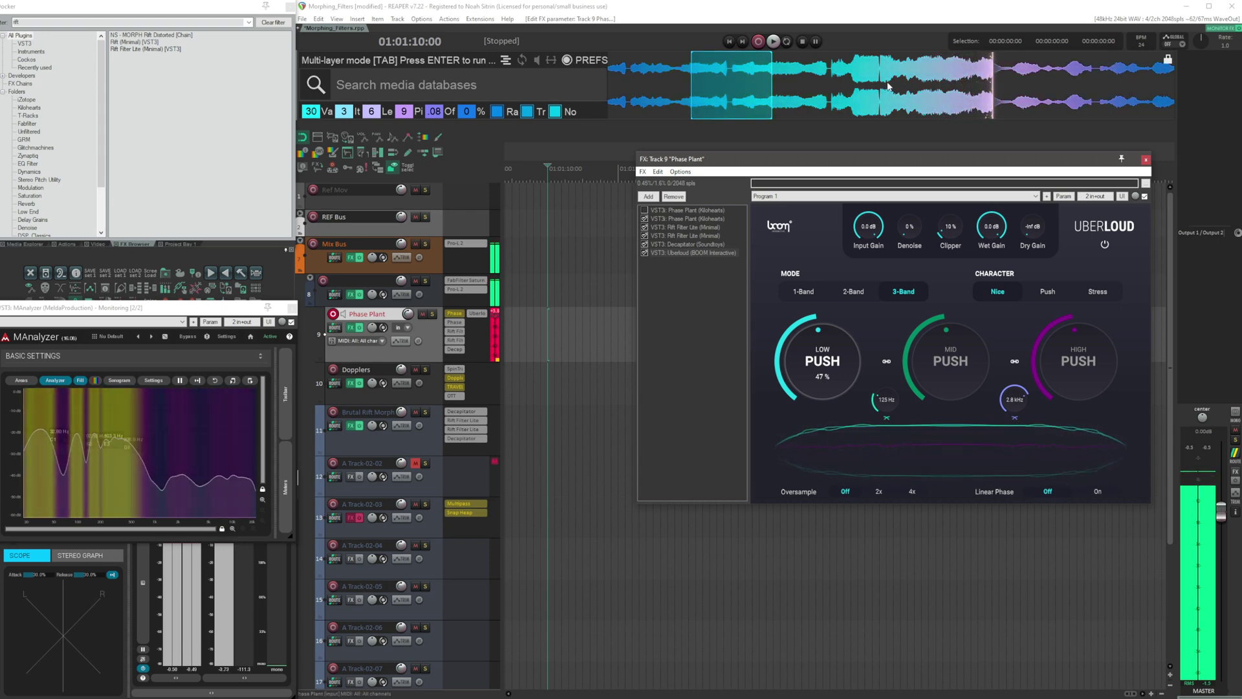
pyautogui.press('space')
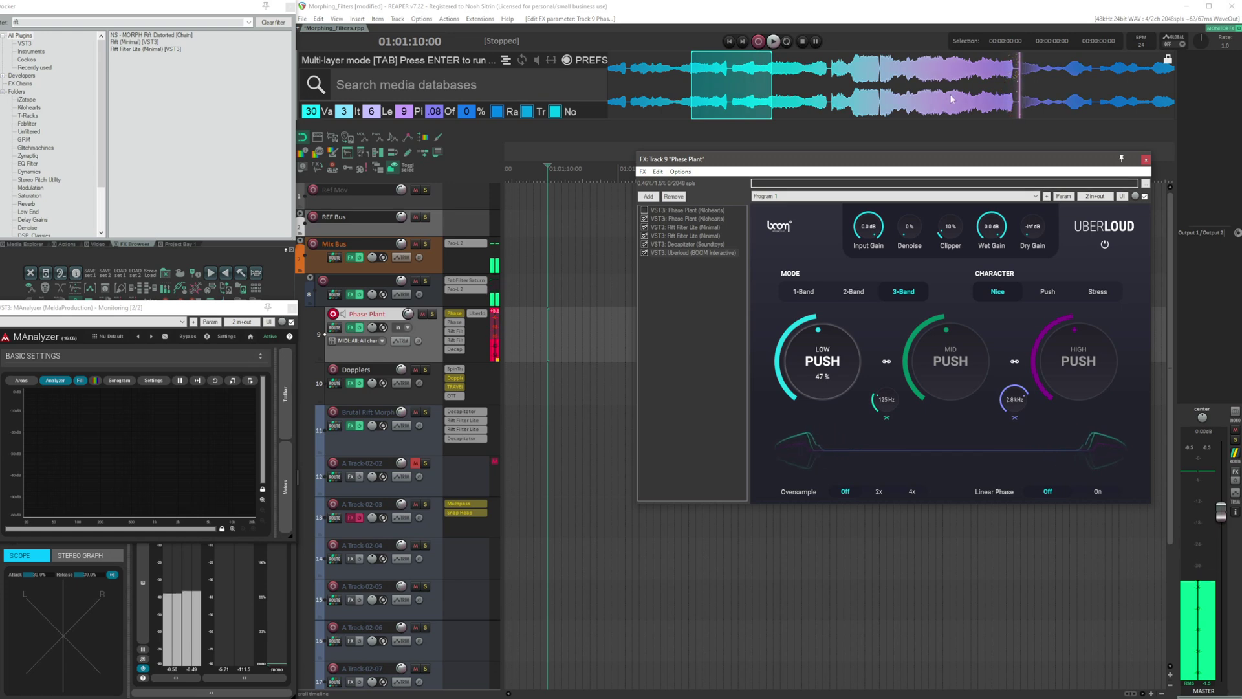
pyautogui.moveTo(883, 97); pyautogui.dragTo(564, 319)
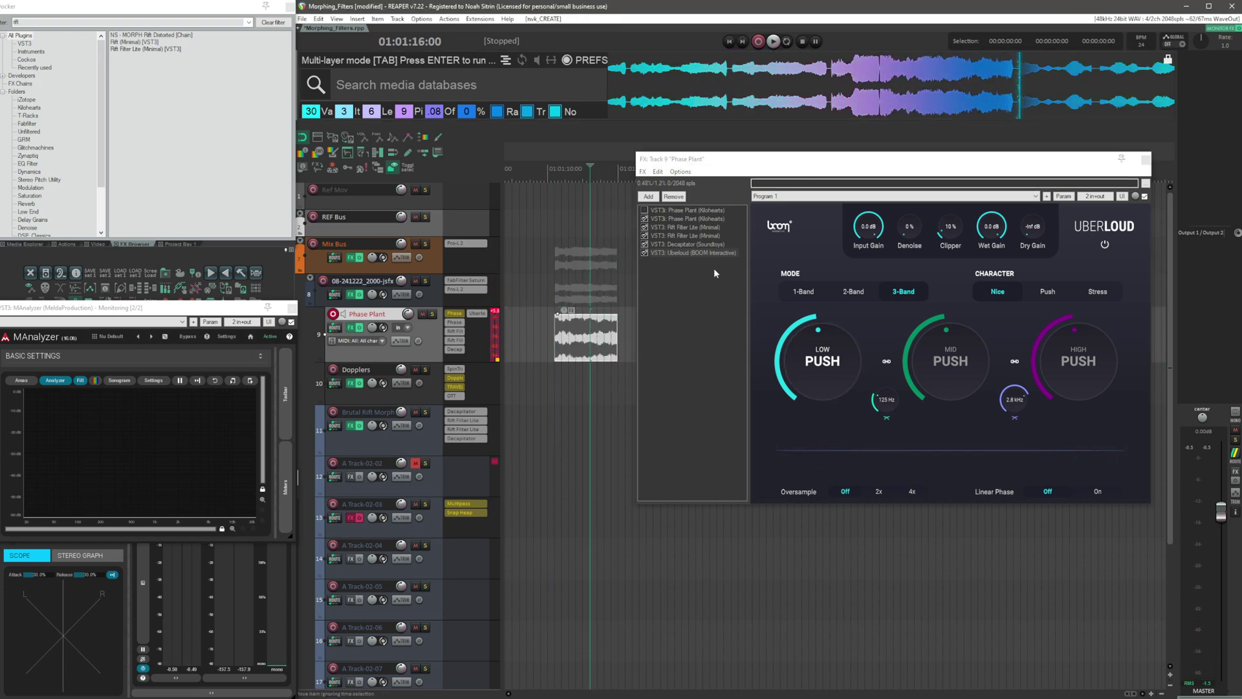
pyautogui.click(1145, 160)
pyautogui.scroll(-6, 818, 325)
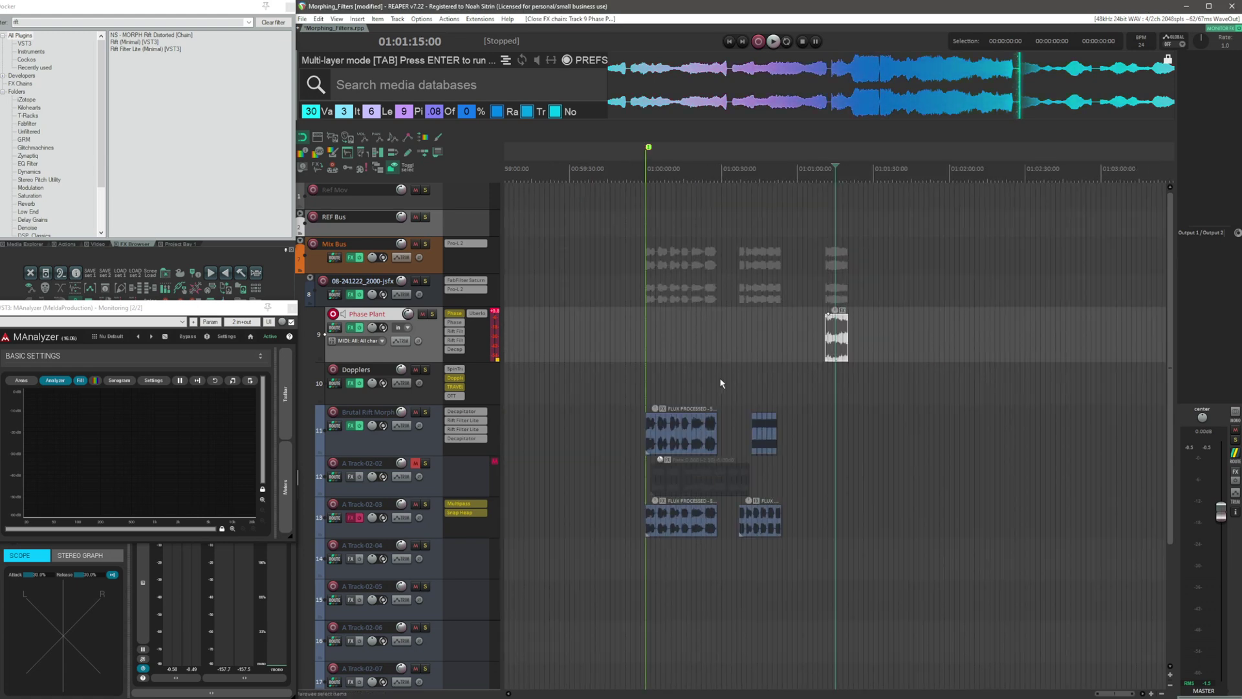
# Move the captured item to the Dopplers track at 01:01:12:00 and audition it through SpinTracer with mouse-driven movement.
pyautogui.moveTo(834, 347); pyautogui.dragTo(853, 388)
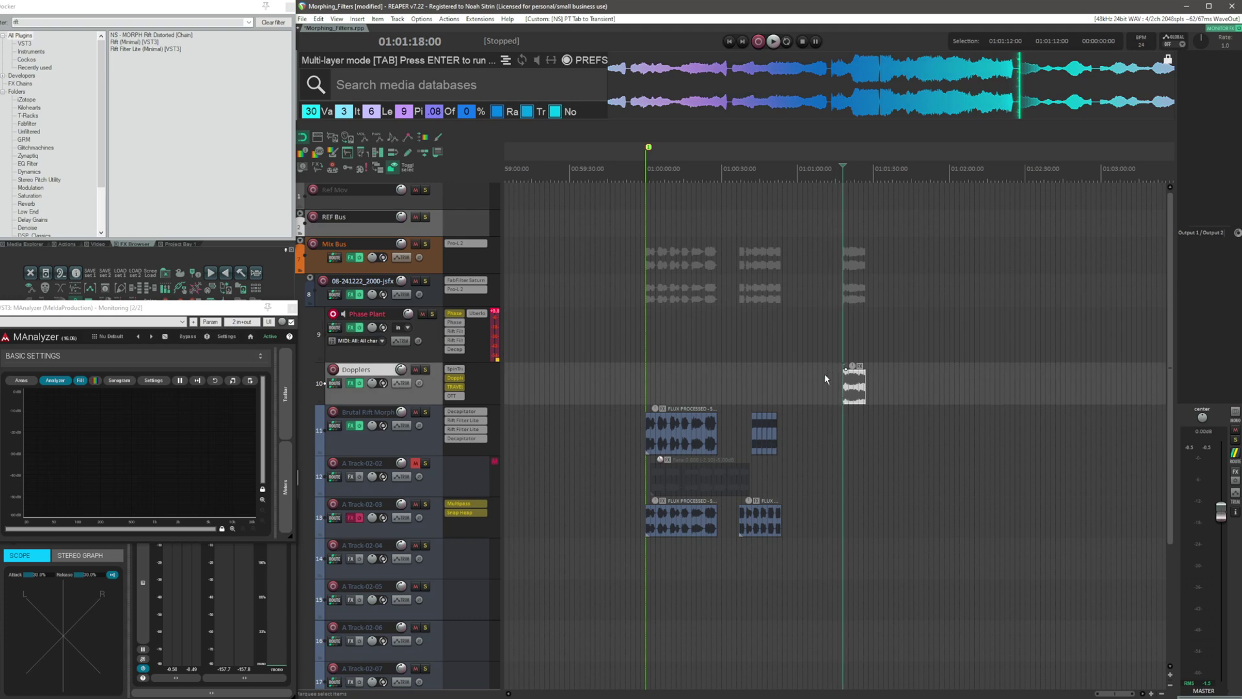
pyautogui.click(353, 382)
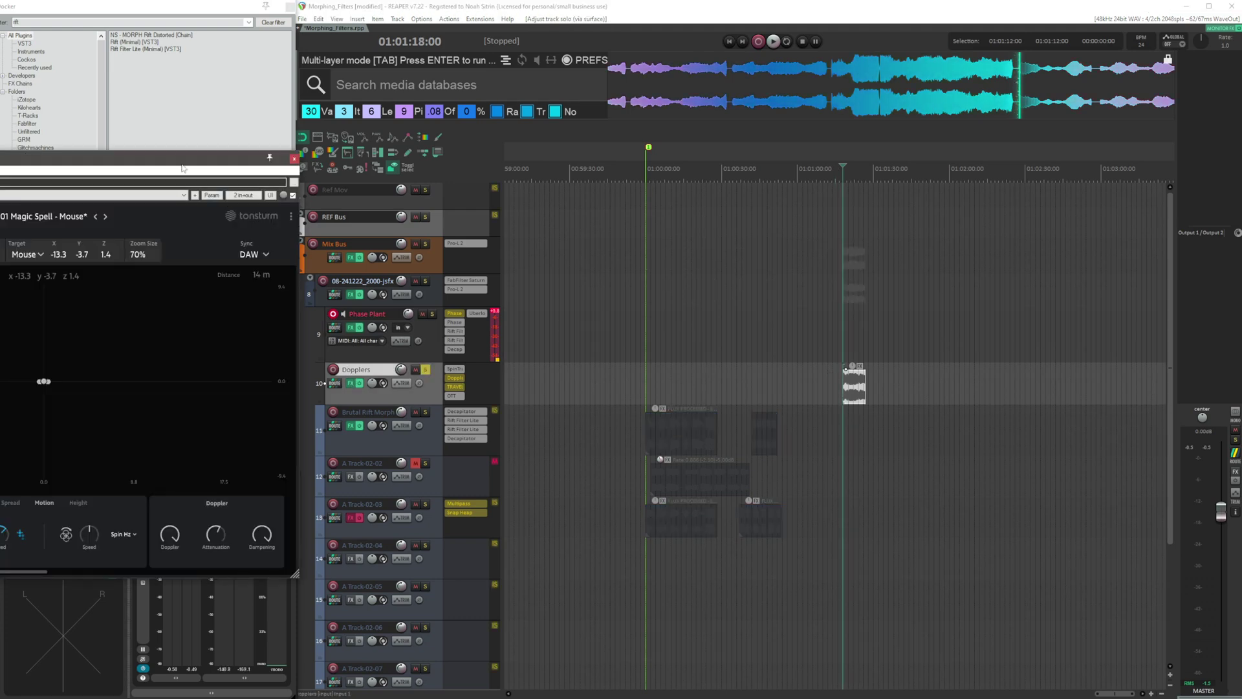
pyautogui.moveTo(183, 167); pyautogui.dragTo(775, 95)
pyautogui.press('space')
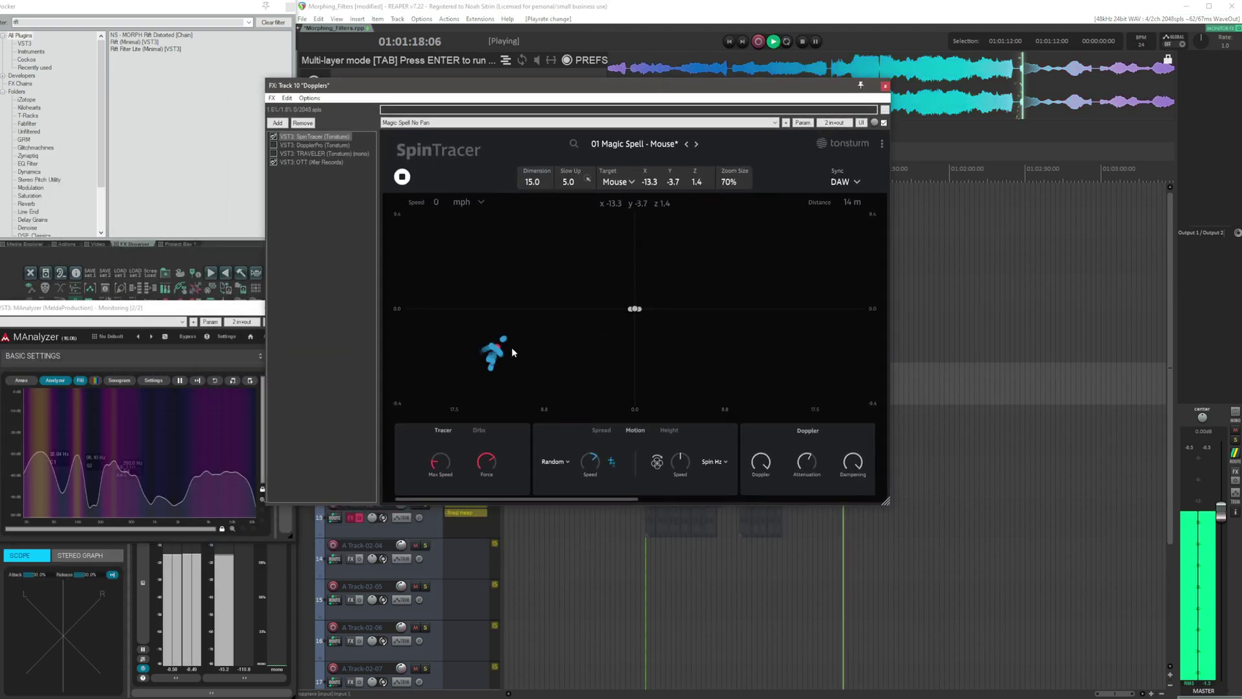
pyautogui.moveTo(511, 348)
pyautogui.mouseDown()
pyautogui.moveTo(647, 306)
pyautogui.moveTo(625, 314)
pyautogui.moveTo(762, 358)
pyautogui.moveTo(838, 352)
pyautogui.moveTo(664, 289)
pyautogui.moveTo(650, 303)
pyautogui.moveTo(577, 262)
pyautogui.moveTo(413, 355)
pyautogui.moveTo(637, 310)
pyautogui.moveTo(771, 266)
pyautogui.moveTo(618, 316)
pyautogui.moveTo(832, 375)
pyautogui.moveTo(543, 255)
pyautogui.moveTo(626, 301)
pyautogui.moveTo(498, 350)
pyautogui.mouseUp()
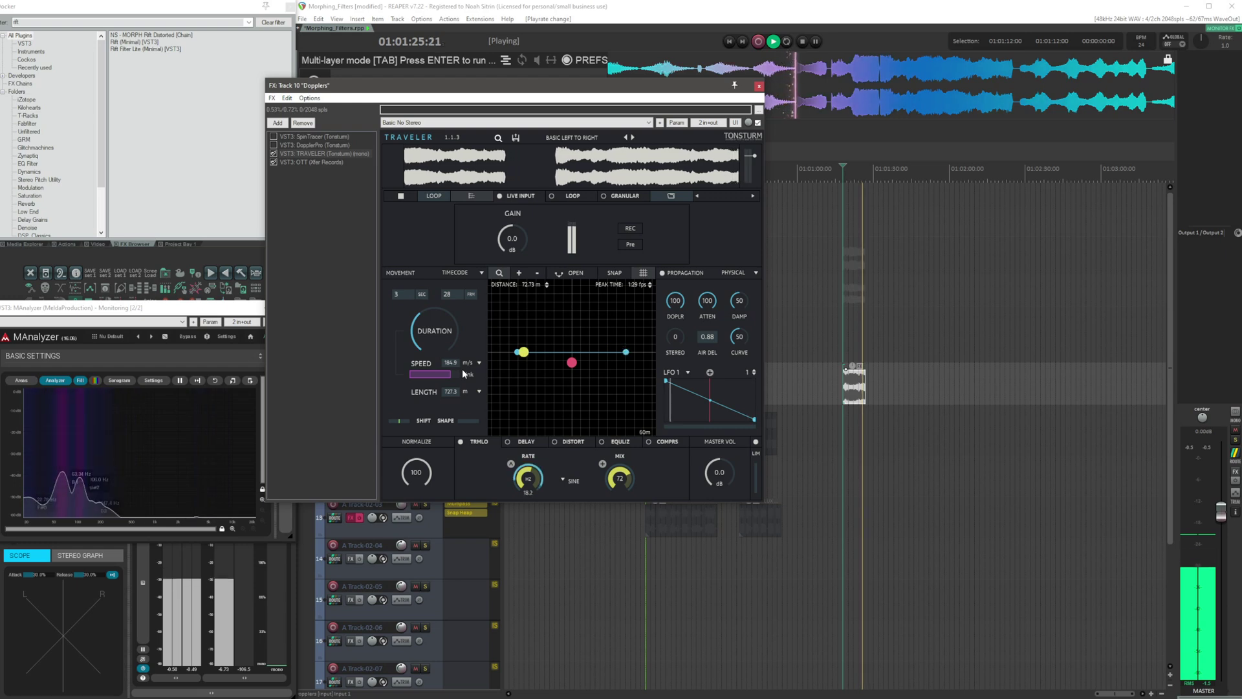
# Add MVocoder from the radial menu's Modulation group to the Dopplers chain and shape its band graph during playback.
pyautogui.press('space')
pyautogui.press('q')
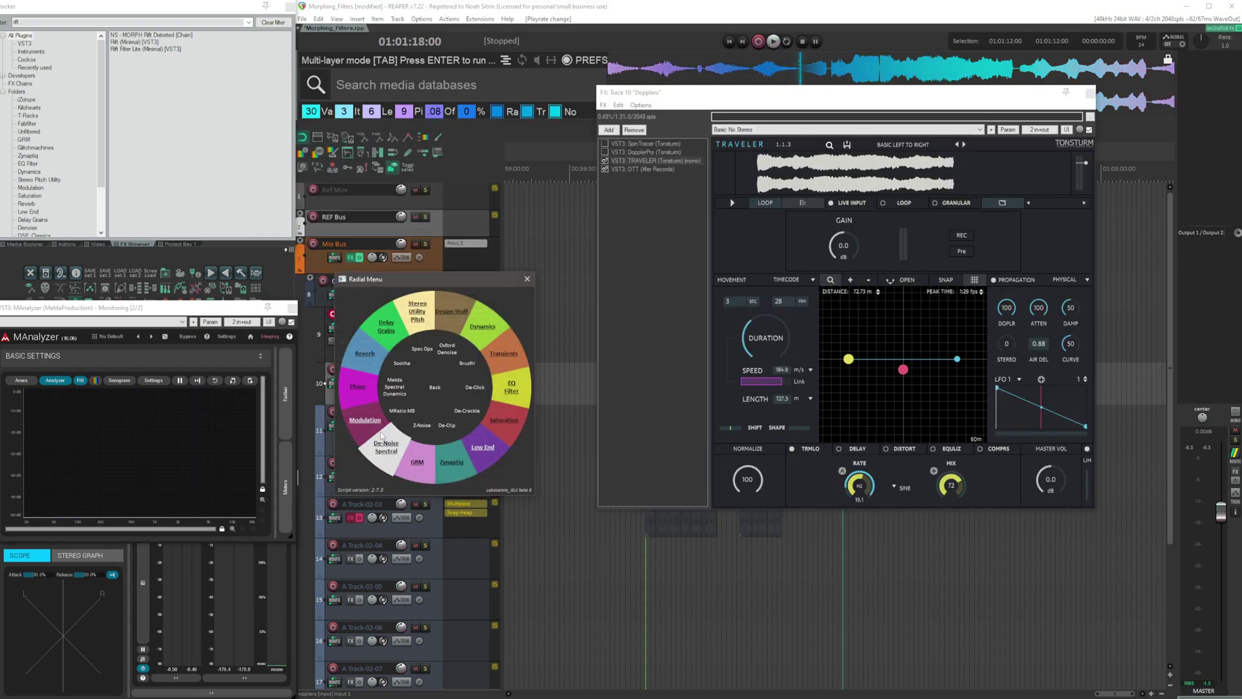
pyautogui.click(362, 435)
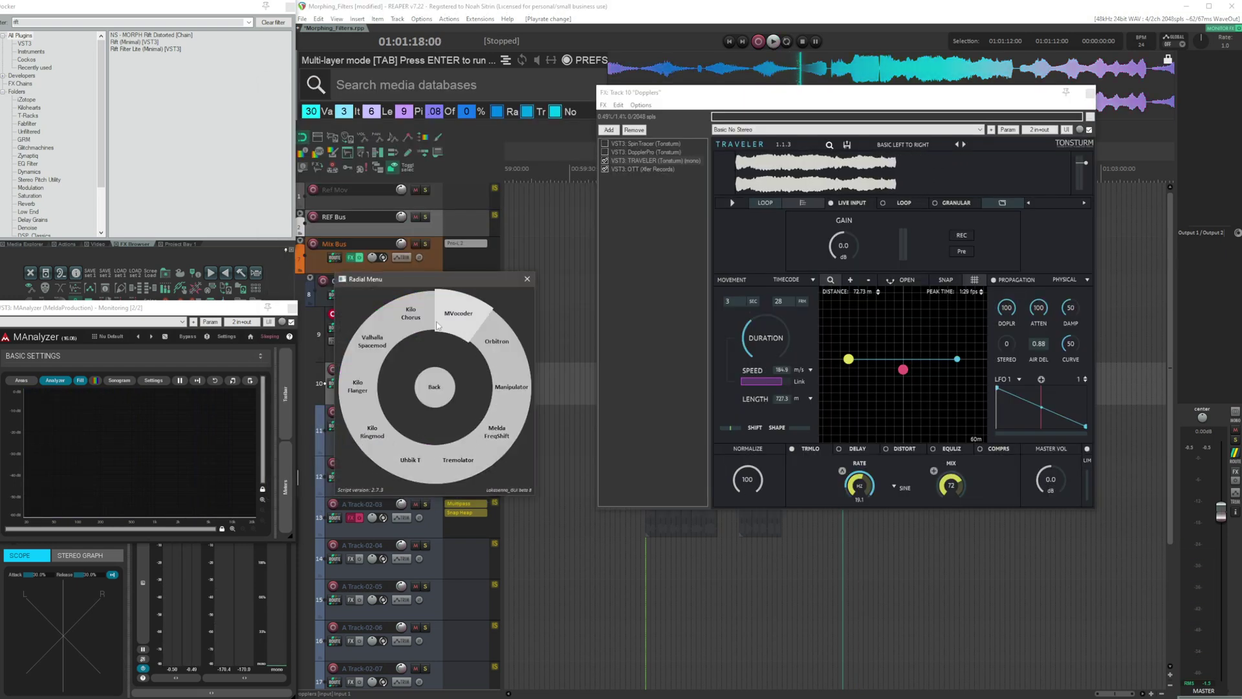
pyautogui.click(461, 320)
pyautogui.press('space')
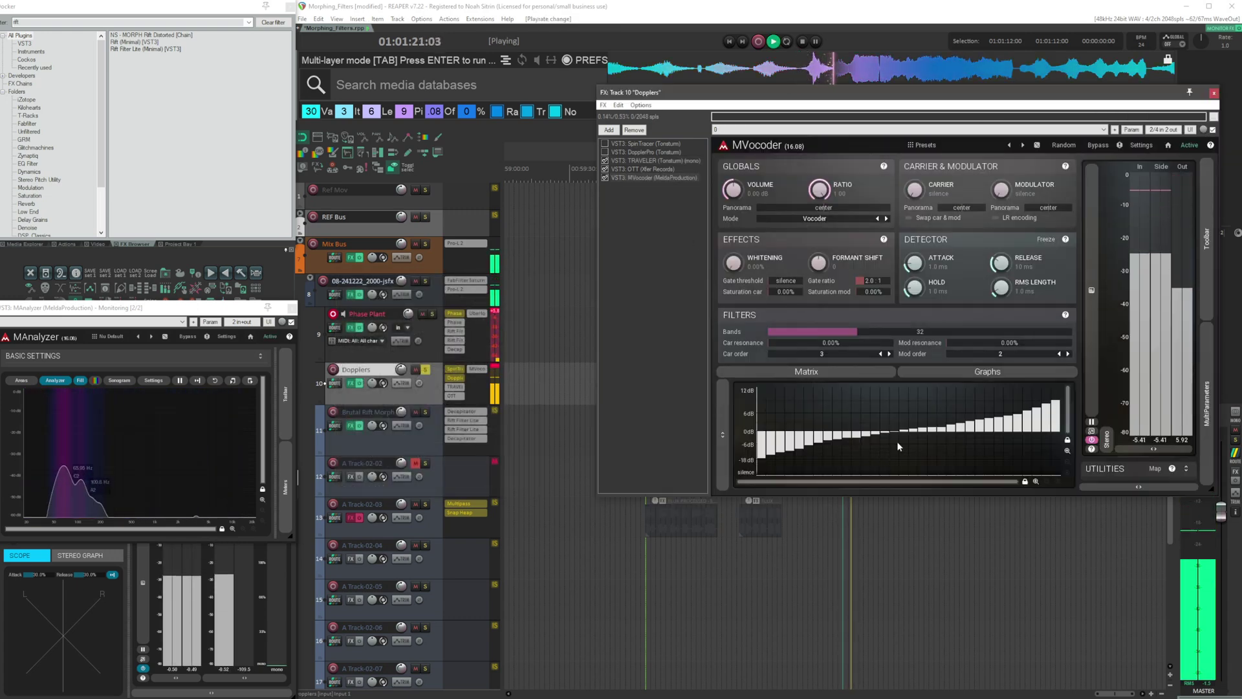
pyautogui.moveTo(897, 441)
pyautogui.mouseDown()
pyautogui.moveTo(744, 477)
pyautogui.moveTo(879, 436)
pyautogui.moveTo(864, 437)
pyautogui.moveTo(856, 450)
pyautogui.moveTo(965, 442)
pyautogui.moveTo(1063, 395)
pyautogui.moveTo(1030, 408)
pyautogui.mouseUp()
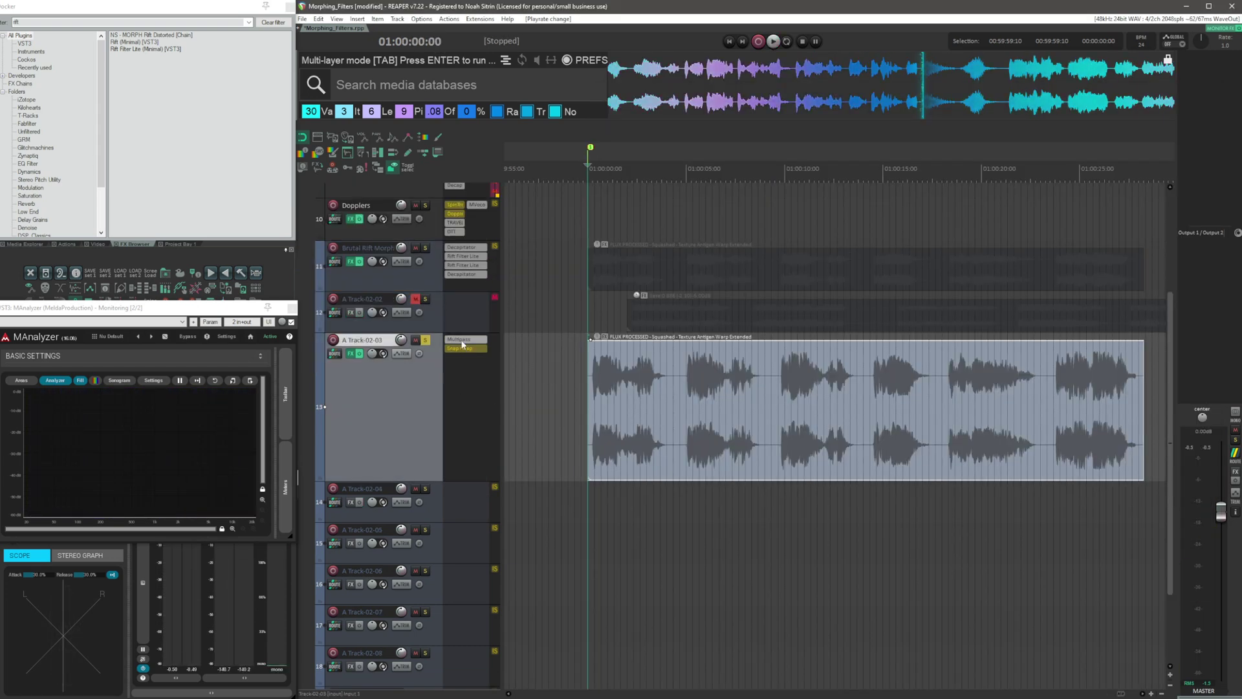
# Open Multipass on A Track-02-03 and examine the random modulators inside its Freq Rand group.
pyautogui.click(461, 342)
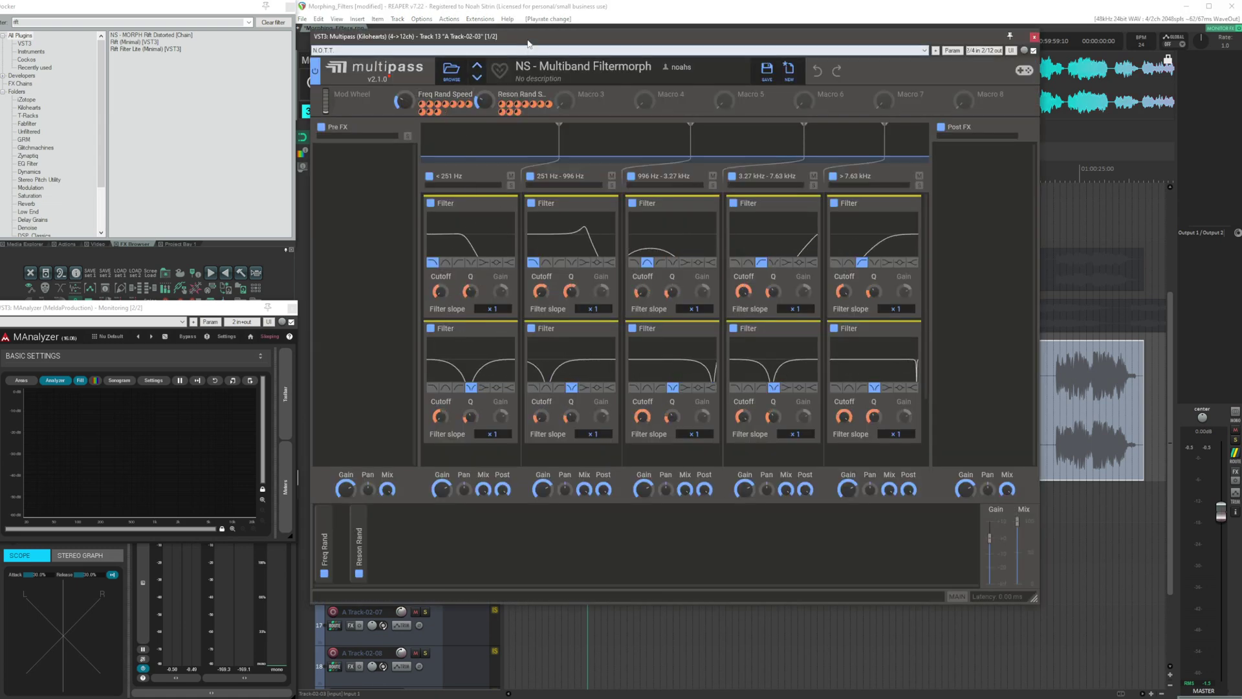
pyautogui.moveTo(537, 42); pyautogui.dragTo(682, 81)
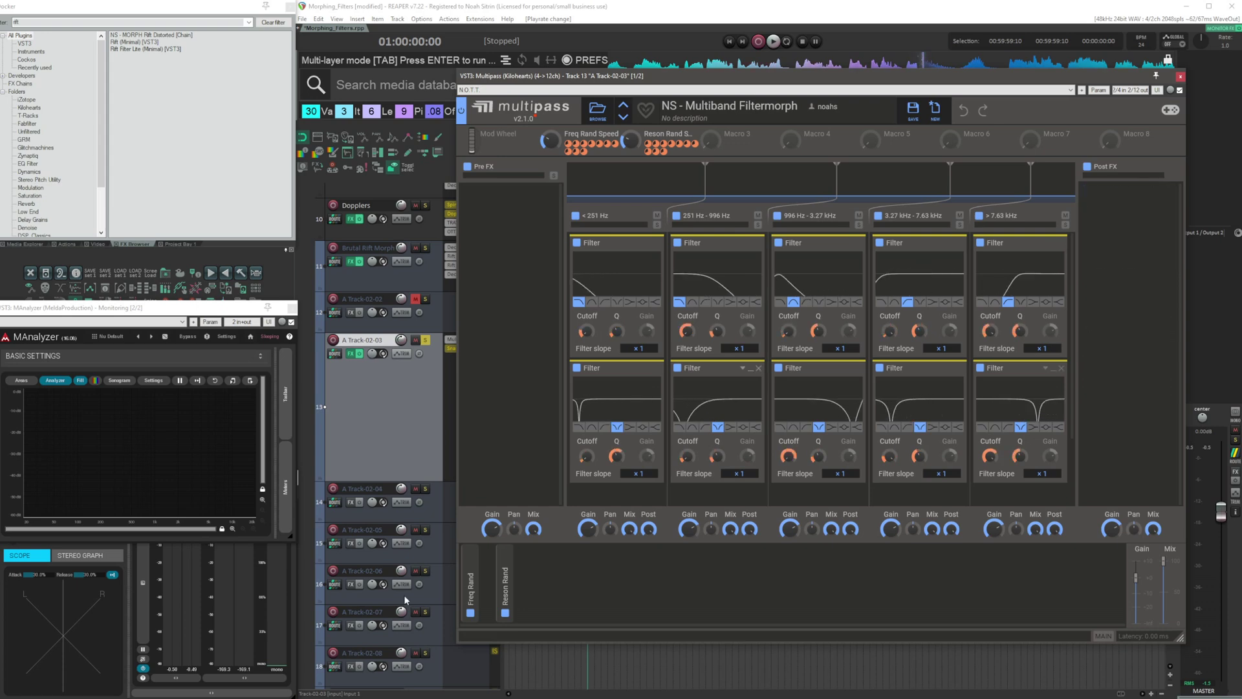
pyautogui.click(482, 567)
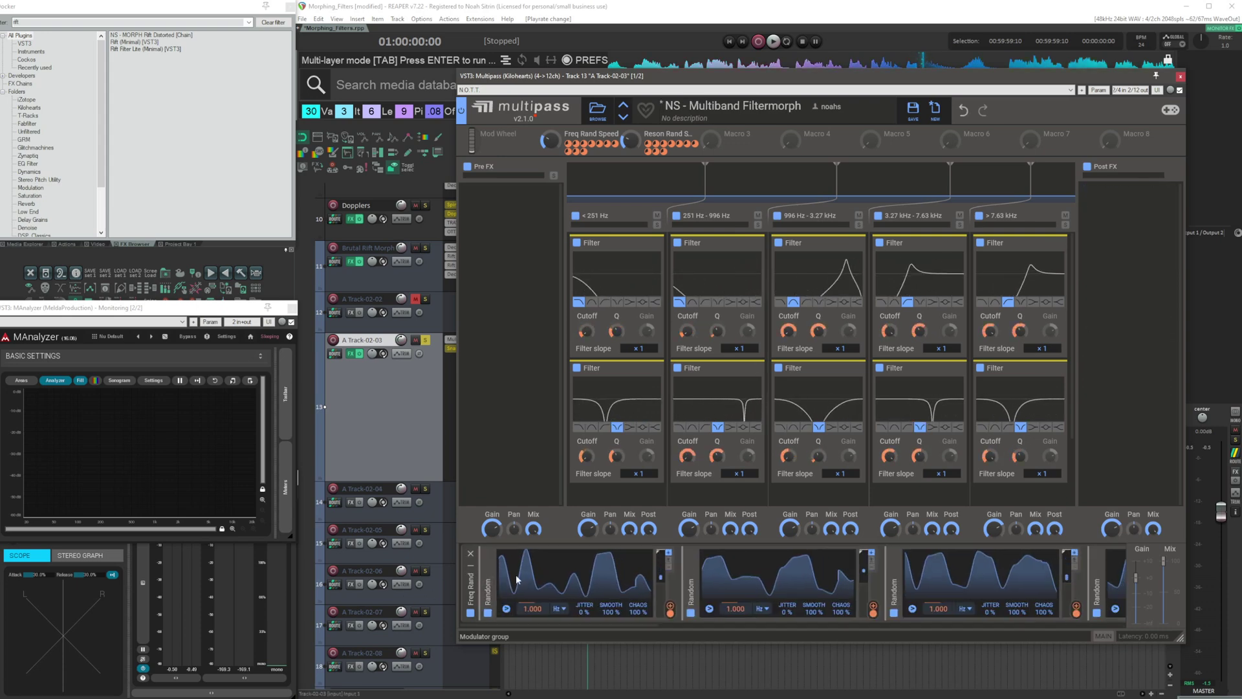
pyautogui.moveTo(542, 624); pyautogui.dragTo(693, 608)
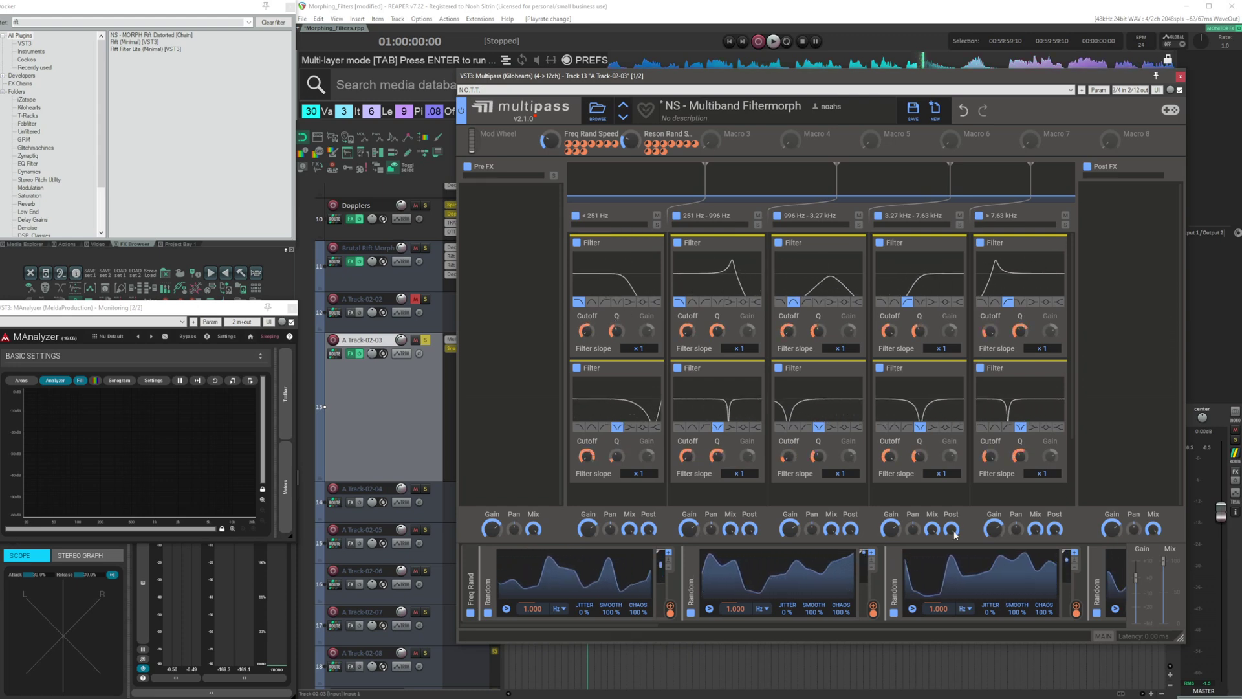
pyautogui.click(471, 569)
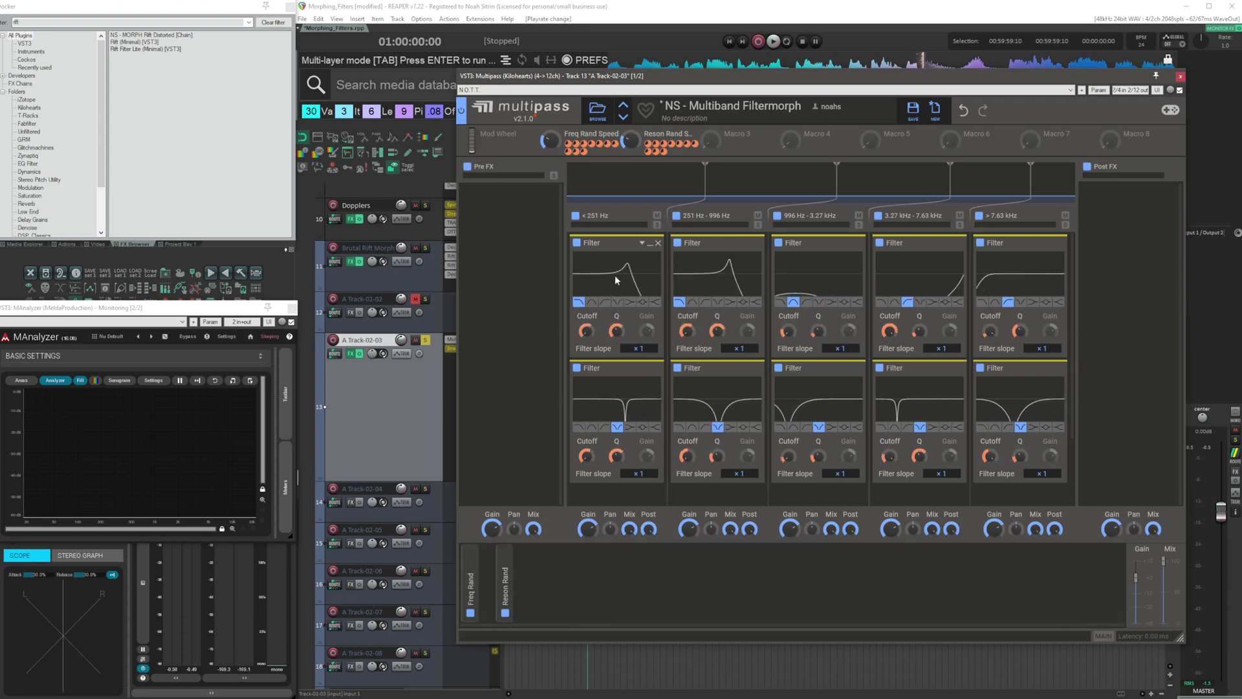
# Bypass the FX chain of A Track-02-03, add Pro-Q 3 from the radial menu and arrange its enlarged window over Multipass.
pyautogui.click(359, 353)
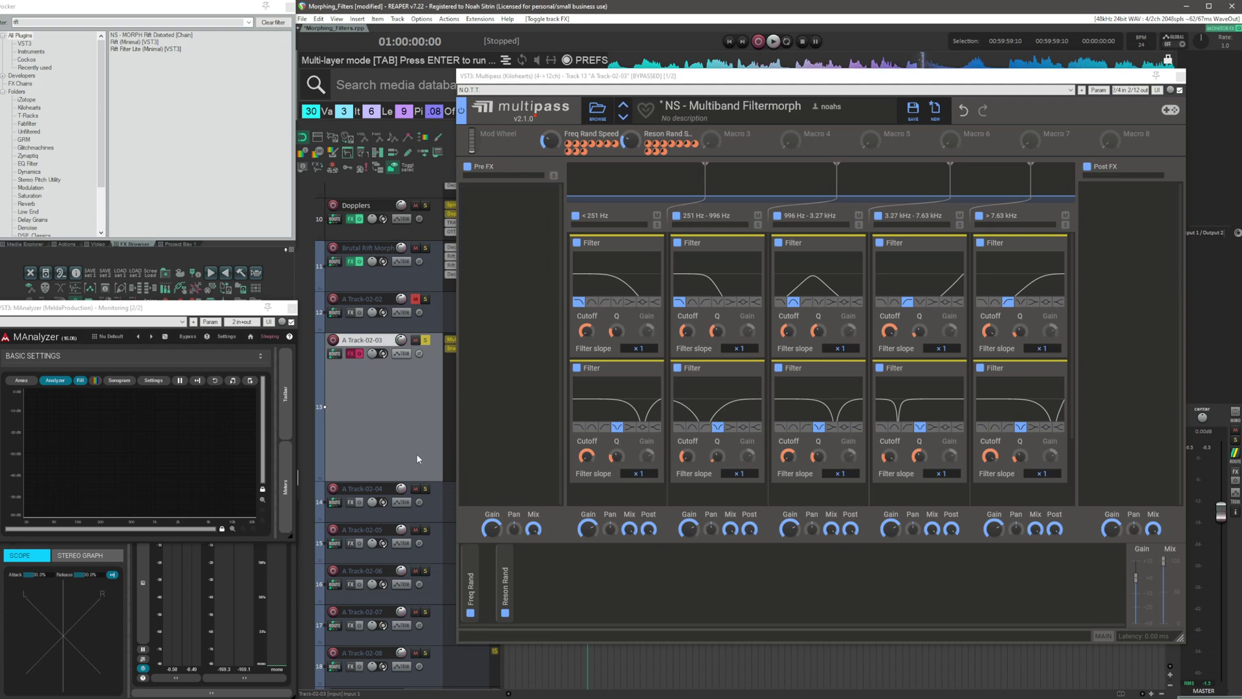
pyautogui.press('q')
pyautogui.click(473, 415)
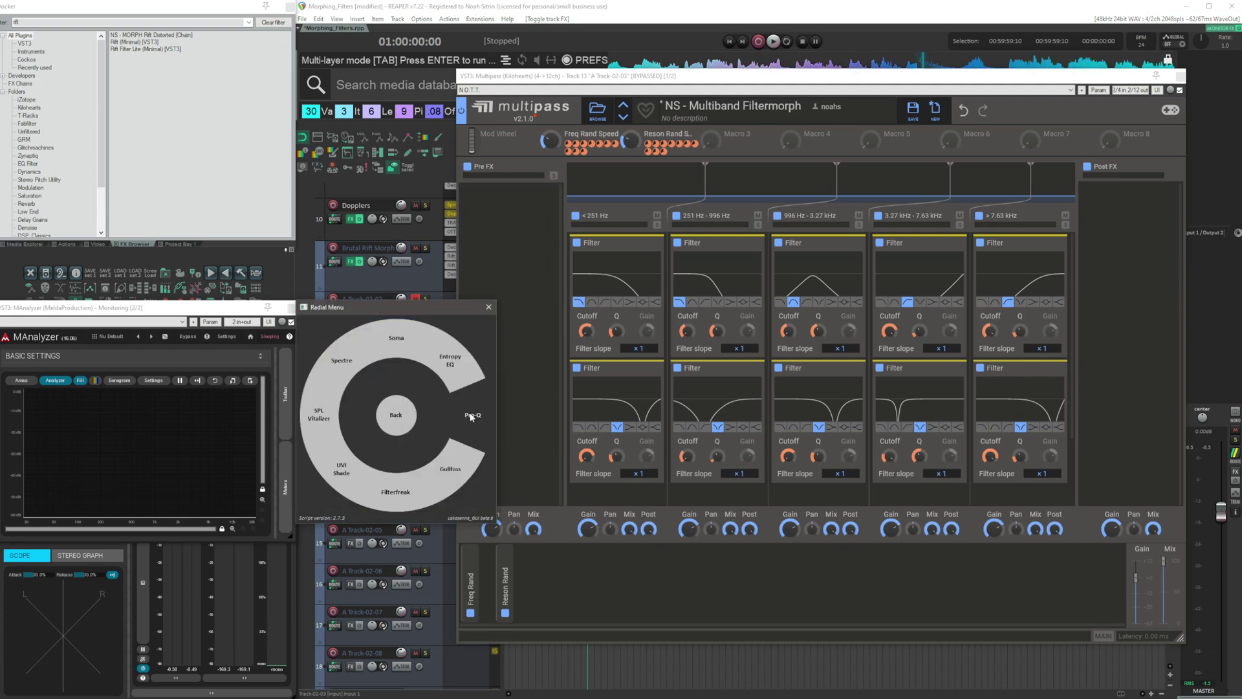
pyautogui.click(473, 416)
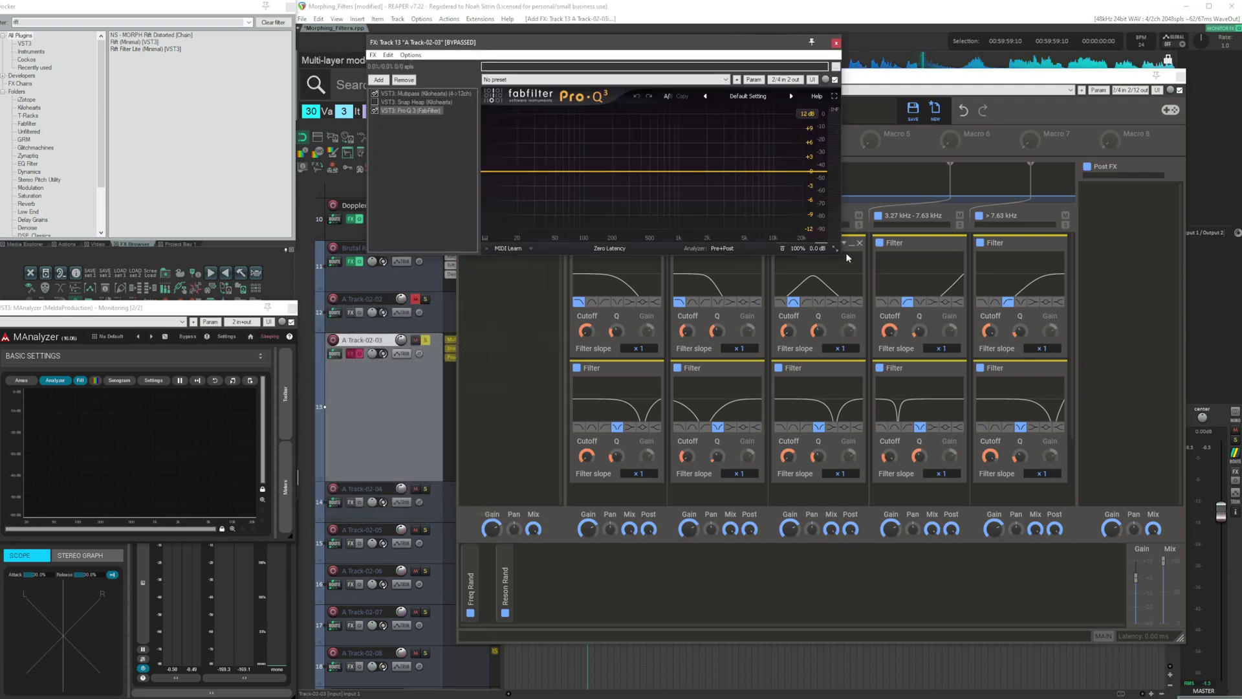
pyautogui.moveTo(842, 256); pyautogui.dragTo(1016, 404)
pyautogui.moveTo(858, 47); pyautogui.dragTo(468, 218)
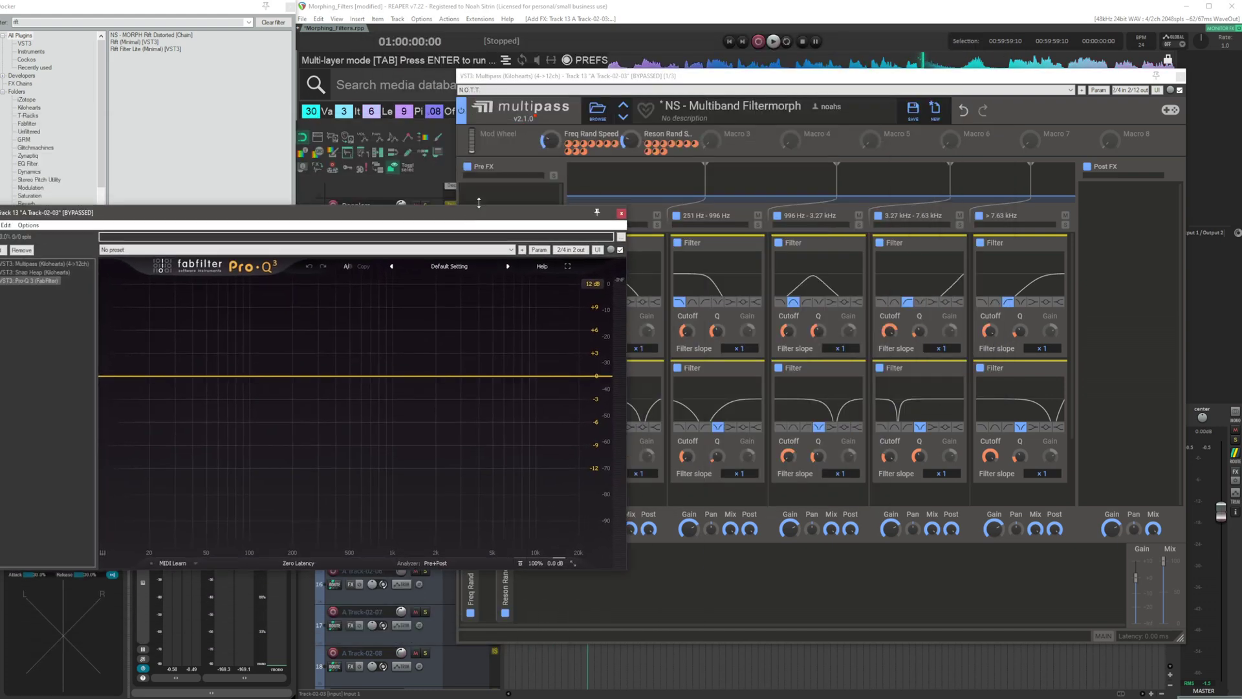
pyautogui.moveTo(816, 81); pyautogui.dragTo(855, 55)
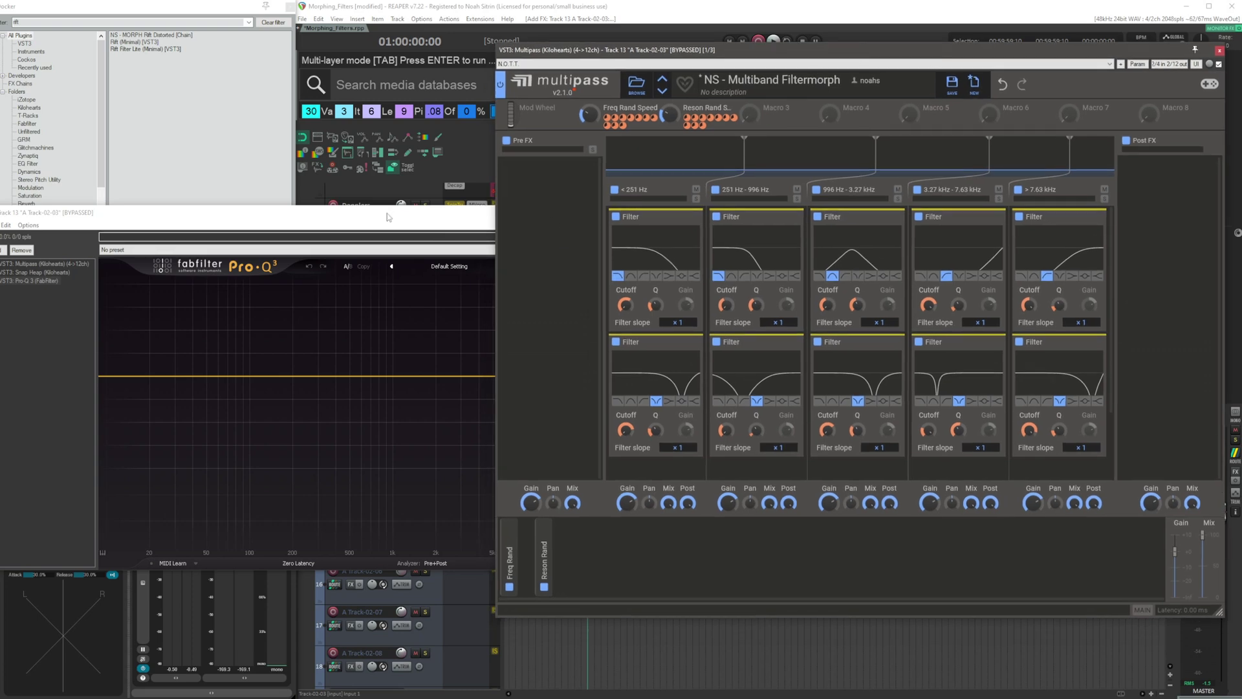
pyautogui.moveTo(387, 218); pyautogui.dragTo(766, 341)
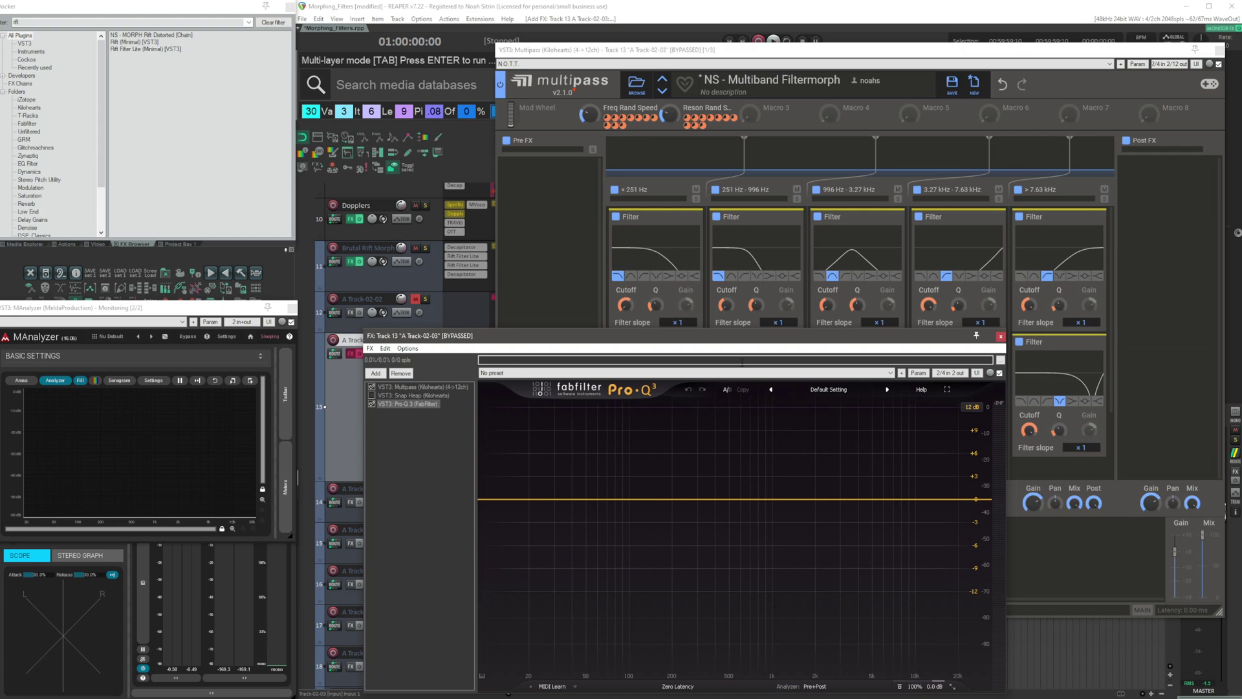
pyautogui.moveTo(728, 338); pyautogui.dragTo(795, 275)
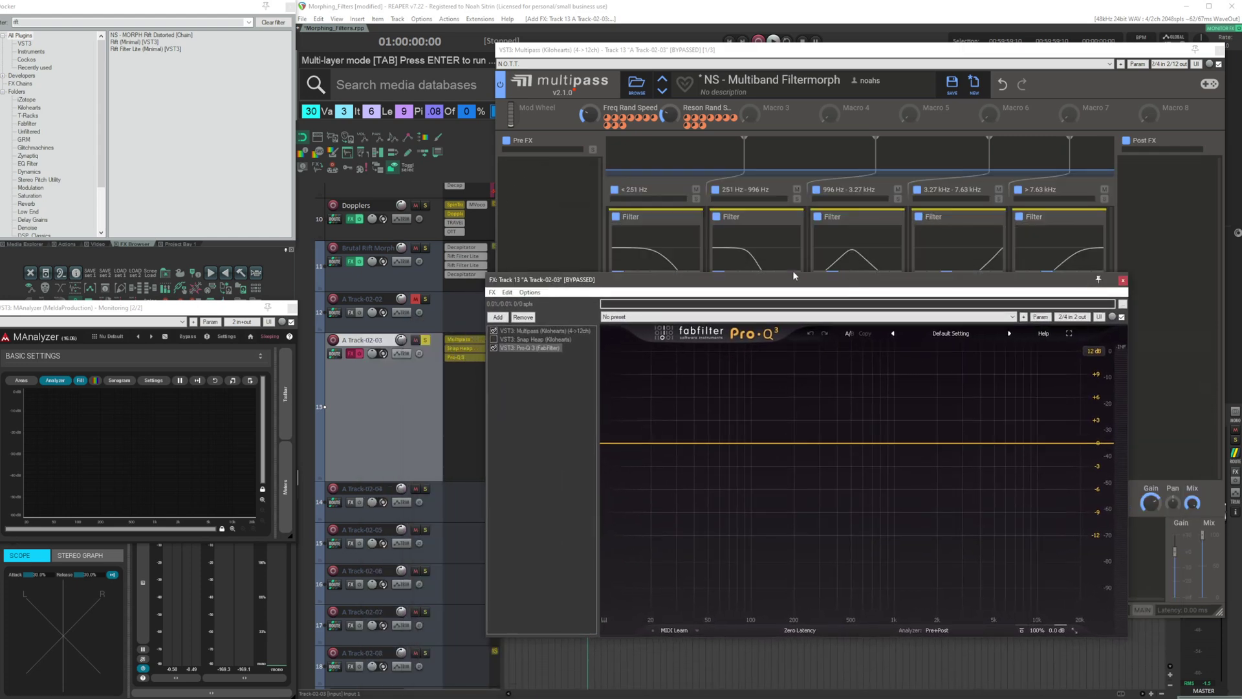
# Create two bell cuts in Pro-Q 3 near 90 Hz and 155 Hz, each about 12 to 13 dB deep.
pyautogui.click(681, 445)
pyautogui.moveTo(681, 445); pyautogui.dragTo(744, 537)
pyautogui.scroll(2, 745, 526)
pyautogui.moveTo(816, 452); pyautogui.dragTo(777, 539)
pyautogui.scroll(3, 777, 535)
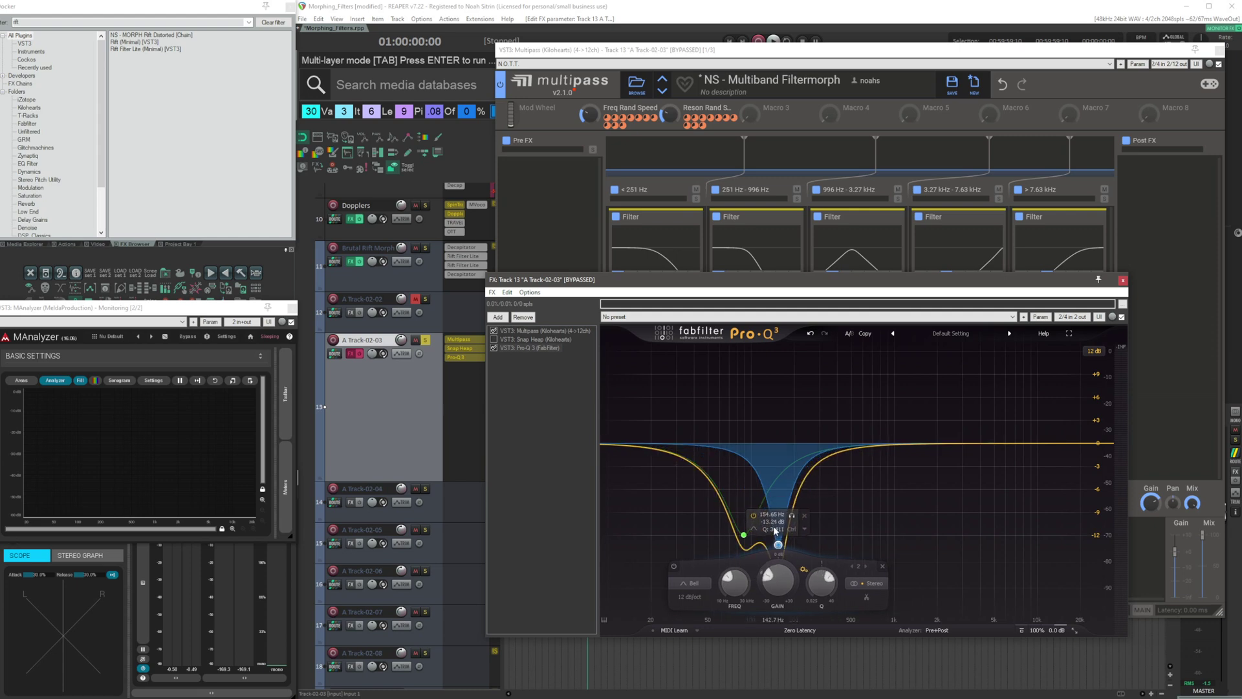
# Vary the second bell's Q from narrow to wide and move the band to about 76 Hz at −3 dB.
pyautogui.moveTo(821, 585)
pyautogui.mouseDown()
pyautogui.moveTo(823, 569)
pyautogui.moveTo(825, 586)
pyautogui.mouseUp()
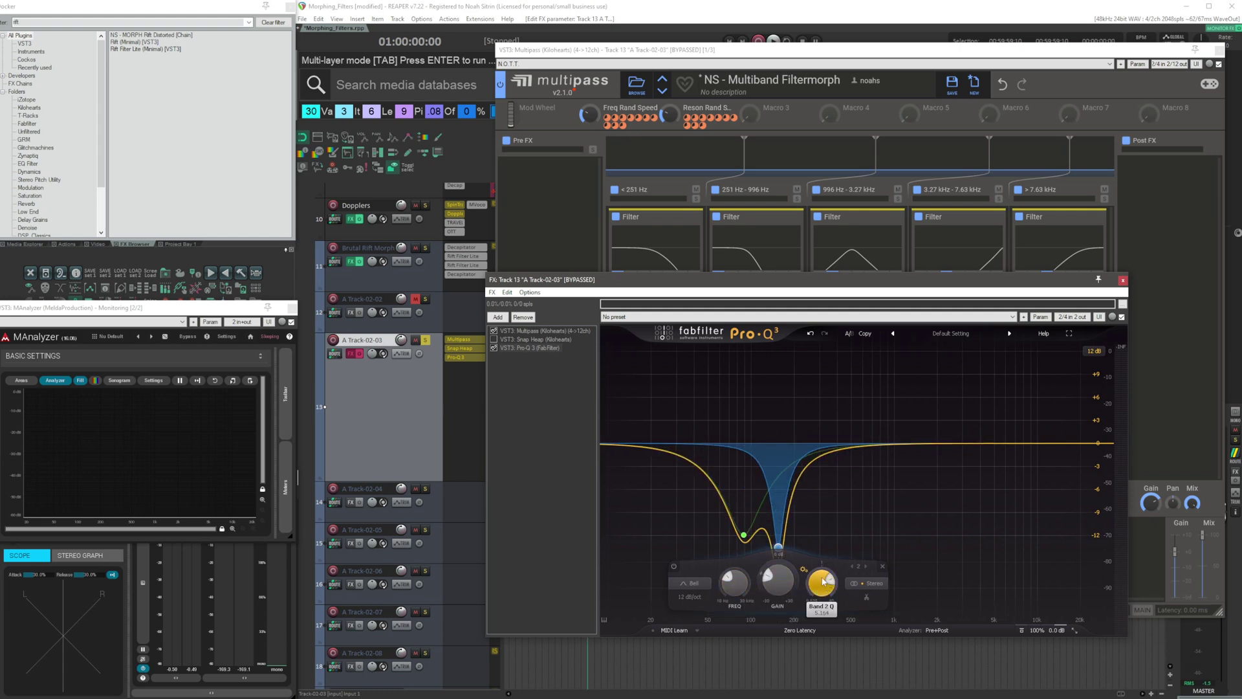
pyautogui.click(701, 585)
pyautogui.click(697, 581)
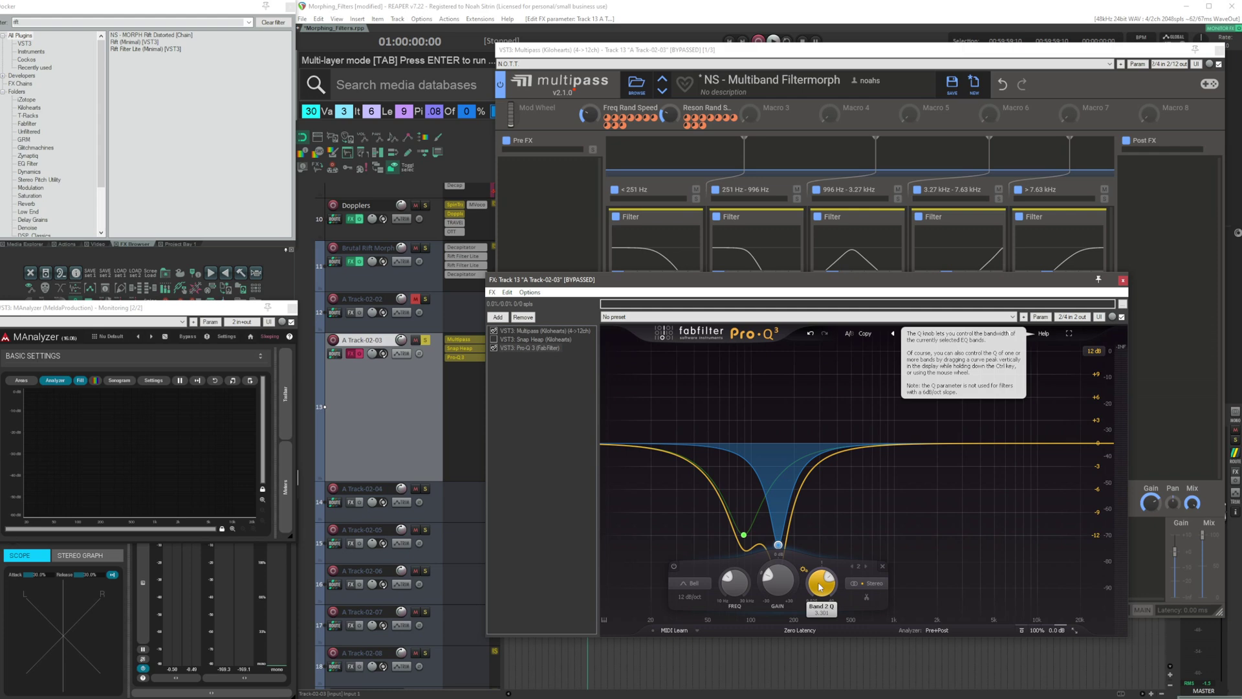
pyautogui.moveTo(820, 587); pyautogui.dragTo(820, 601)
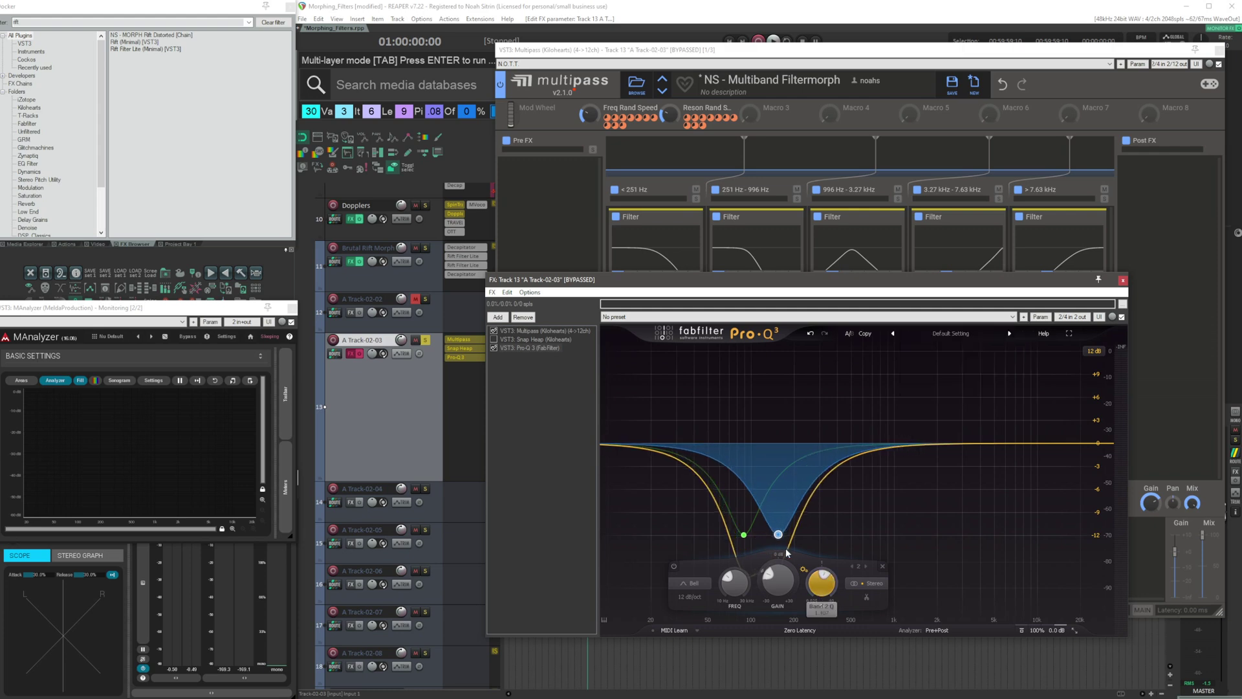
pyautogui.moveTo(781, 536); pyautogui.dragTo(738, 465)
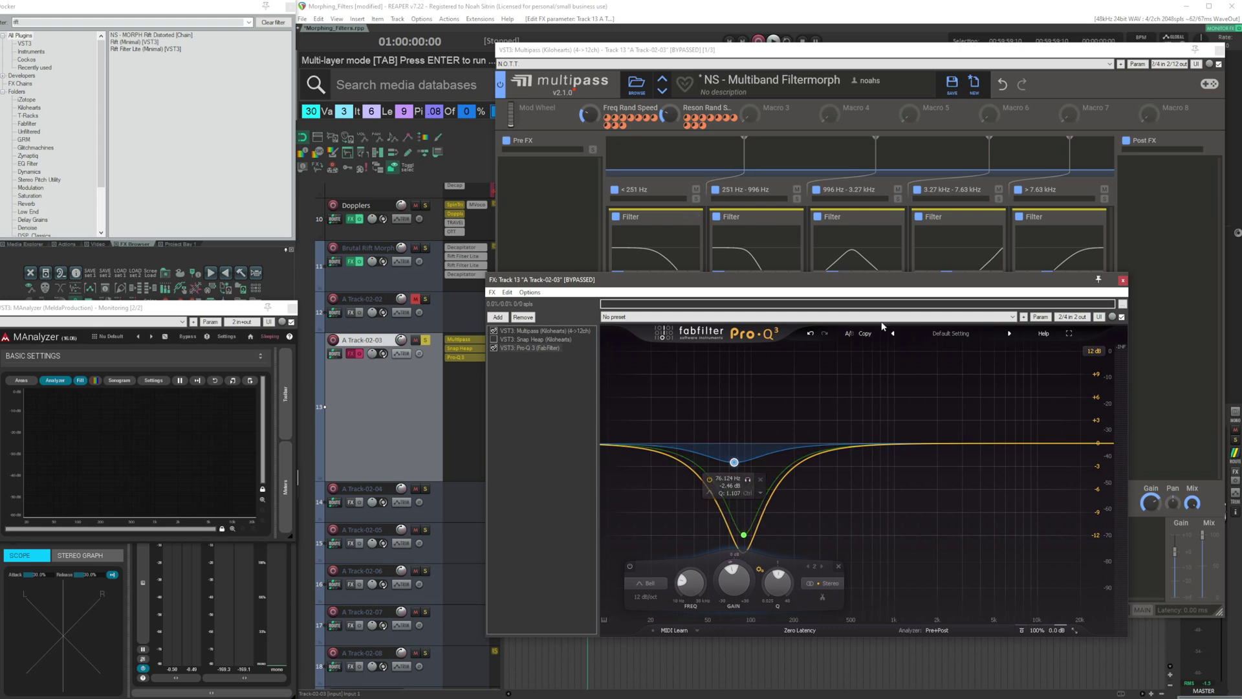
# Add a third bell cut in the mids and reshape the second band to 48 dB/oct at about 110 Hz and −20 dB.
pyautogui.moveTo(860, 446); pyautogui.dragTo(865, 482)
pyautogui.moveTo(736, 452); pyautogui.dragTo(767, 489)
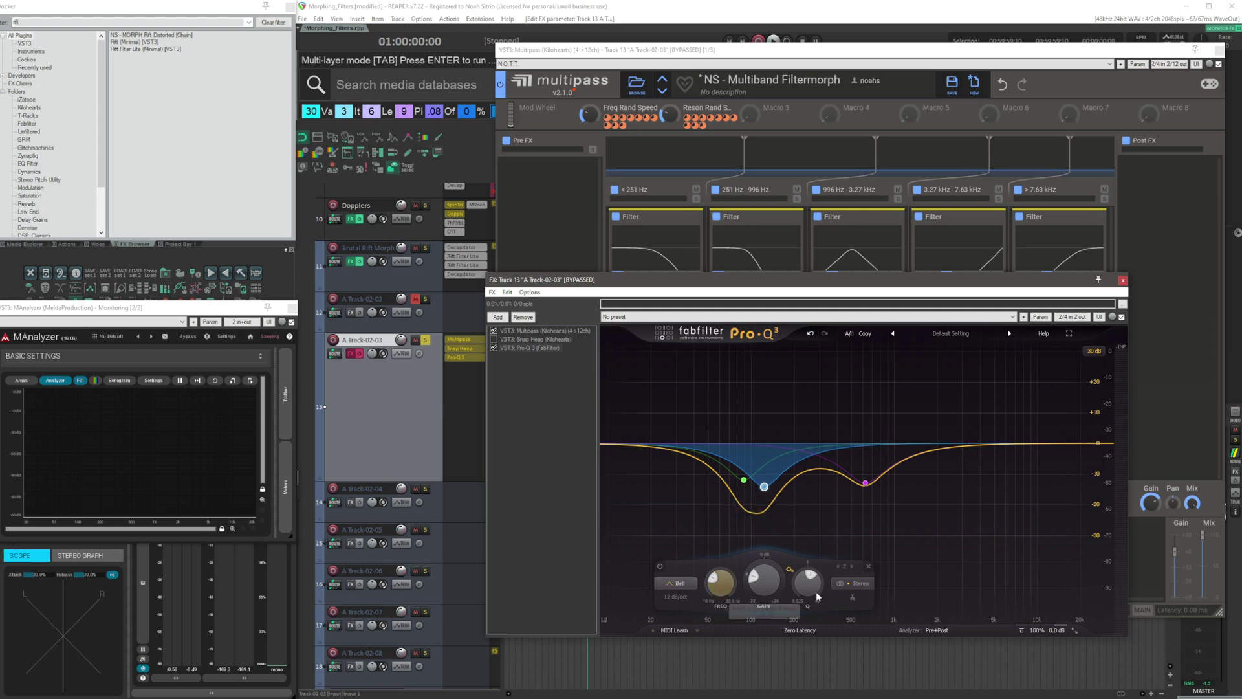
pyautogui.click(676, 598)
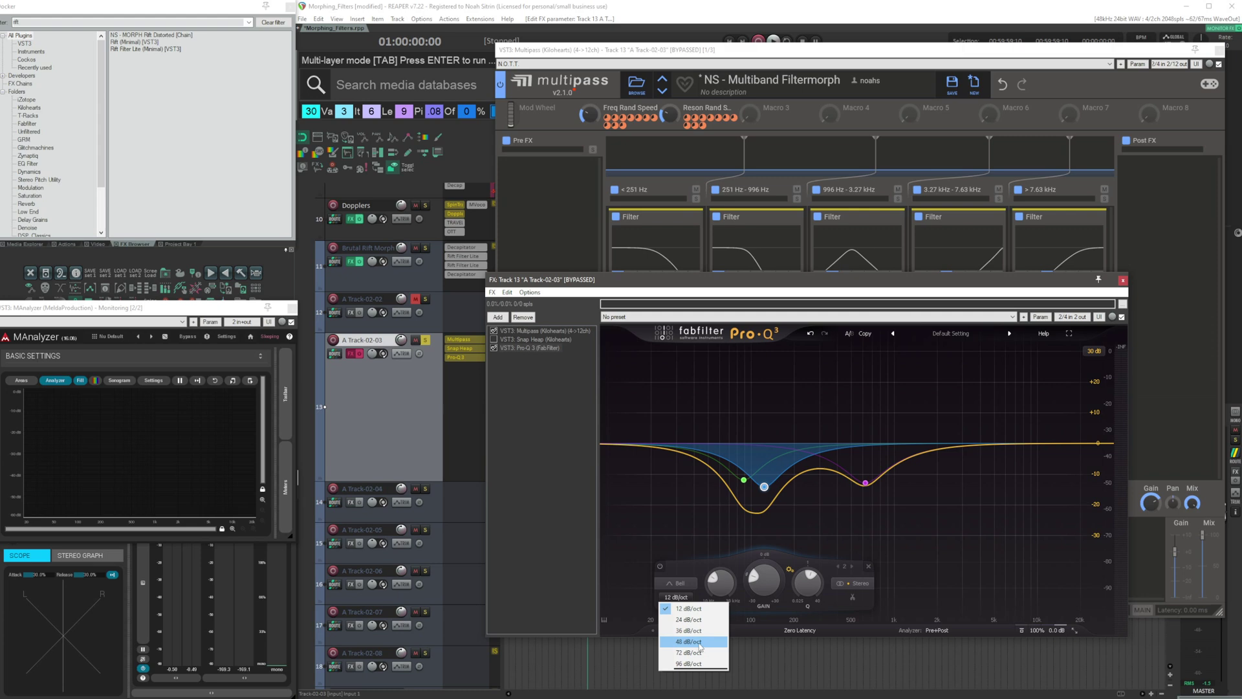
pyautogui.click(688, 641)
pyautogui.moveTo(764, 486); pyautogui.dragTo(757, 504)
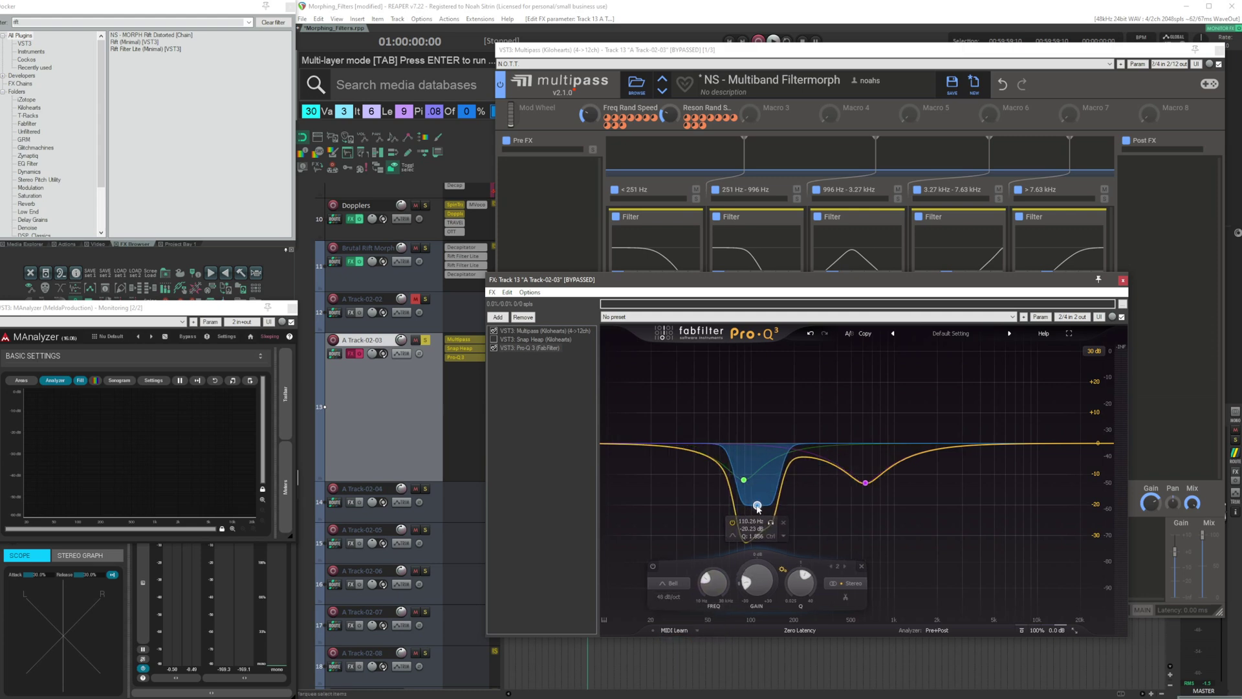
# Deepen the third bell to about −27 dB near 690 Hz and add a 72 dB/oct bell cut at about 902 Hz, −22 dB.
pyautogui.moveTo(865, 482); pyautogui.dragTo(873, 526)
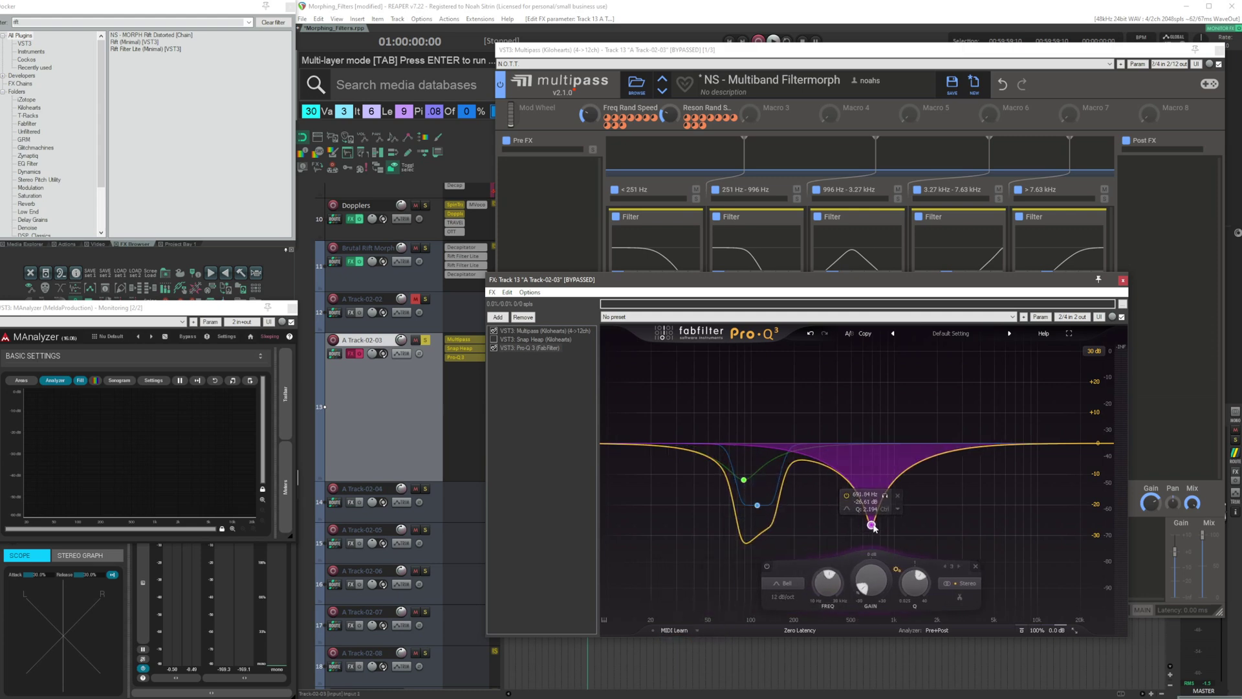
pyautogui.moveTo(923, 458); pyautogui.dragTo(895, 505)
pyautogui.click(808, 599)
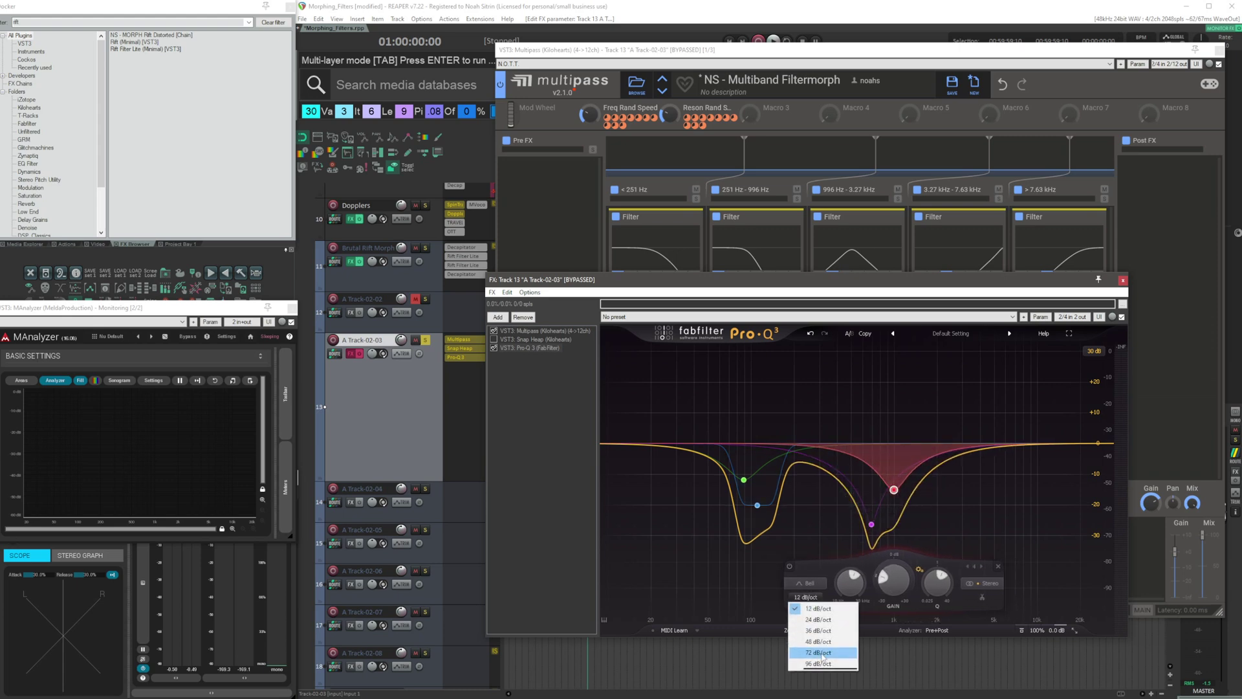
pyautogui.click(809, 653)
pyautogui.moveTo(894, 493); pyautogui.dragTo(886, 503)
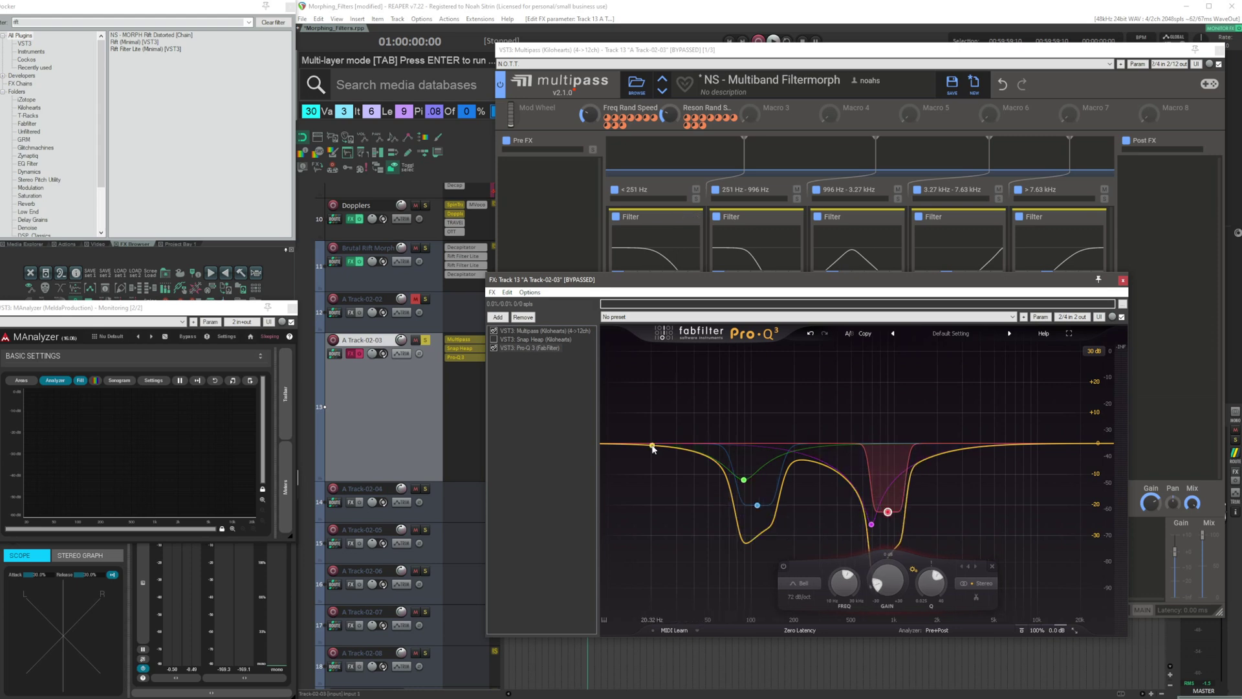
# Add a fifth band, change its shape to Notch and place it as a narrow notch just above 50 Hz.
pyautogui.moveTo(653, 447); pyautogui.dragTo(644, 464)
pyautogui.click(664, 479)
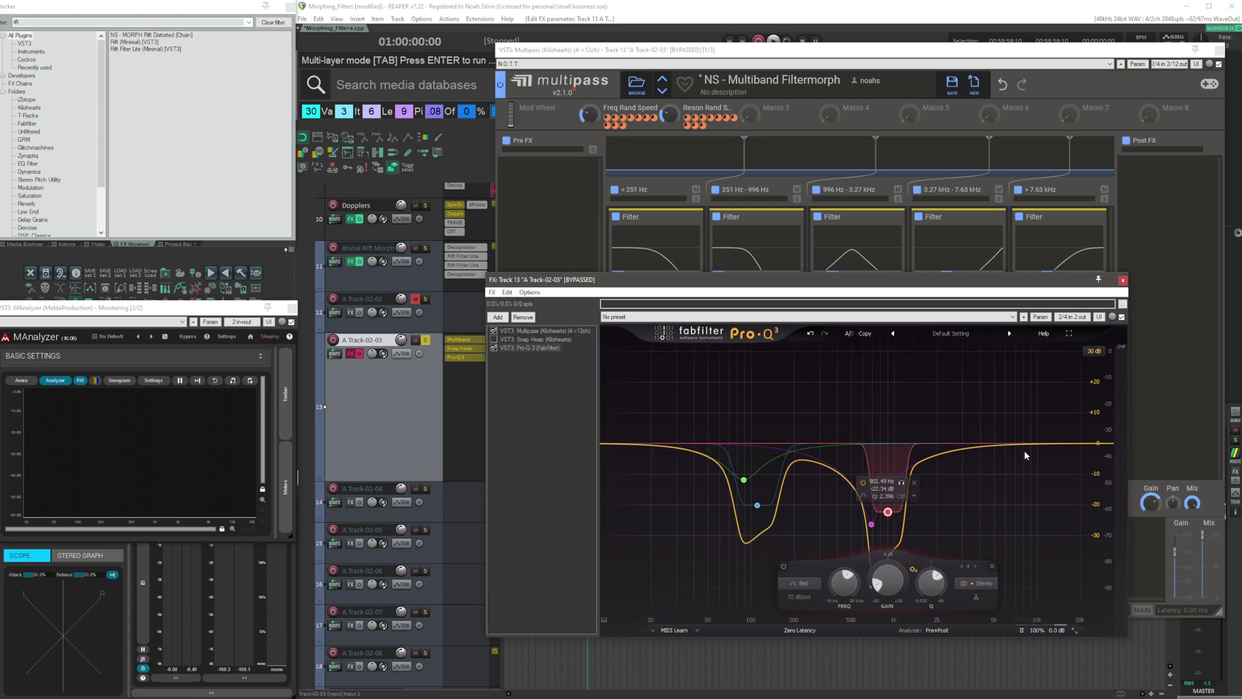
pyautogui.moveTo(987, 449); pyautogui.dragTo(975, 477)
pyautogui.click(902, 582)
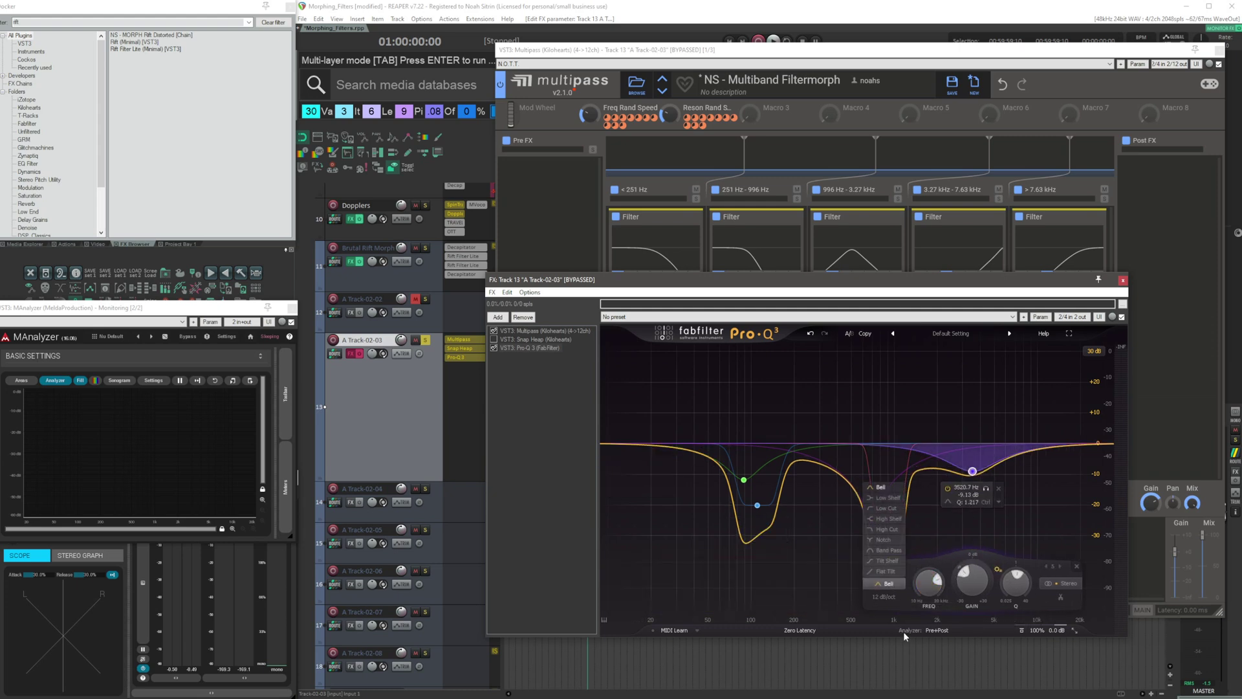
pyautogui.click(884, 540)
pyautogui.moveTo(977, 444); pyautogui.dragTo(716, 419)
pyautogui.scroll(3, 726, 434)
# Add another band with the Notch shape and place it at about 455 Hz.
pyautogui.click(1001, 447)
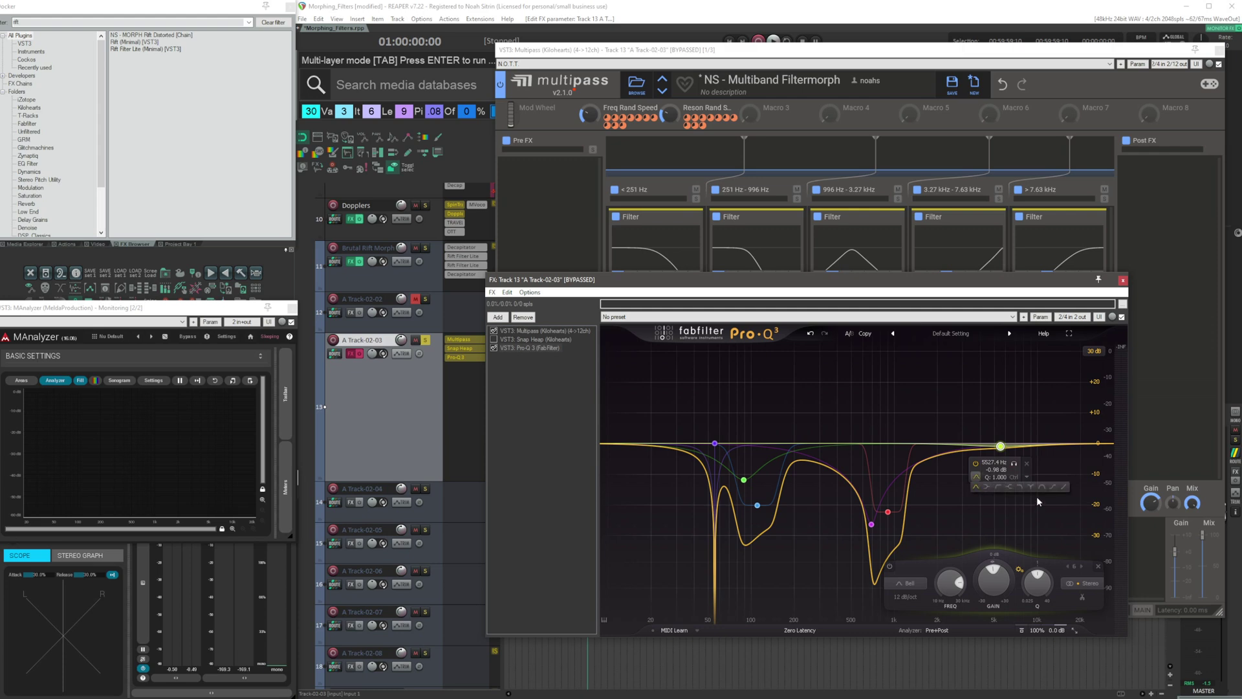
pyautogui.click(1033, 487)
pyautogui.moveTo(1001, 444); pyautogui.dragTo(845, 444)
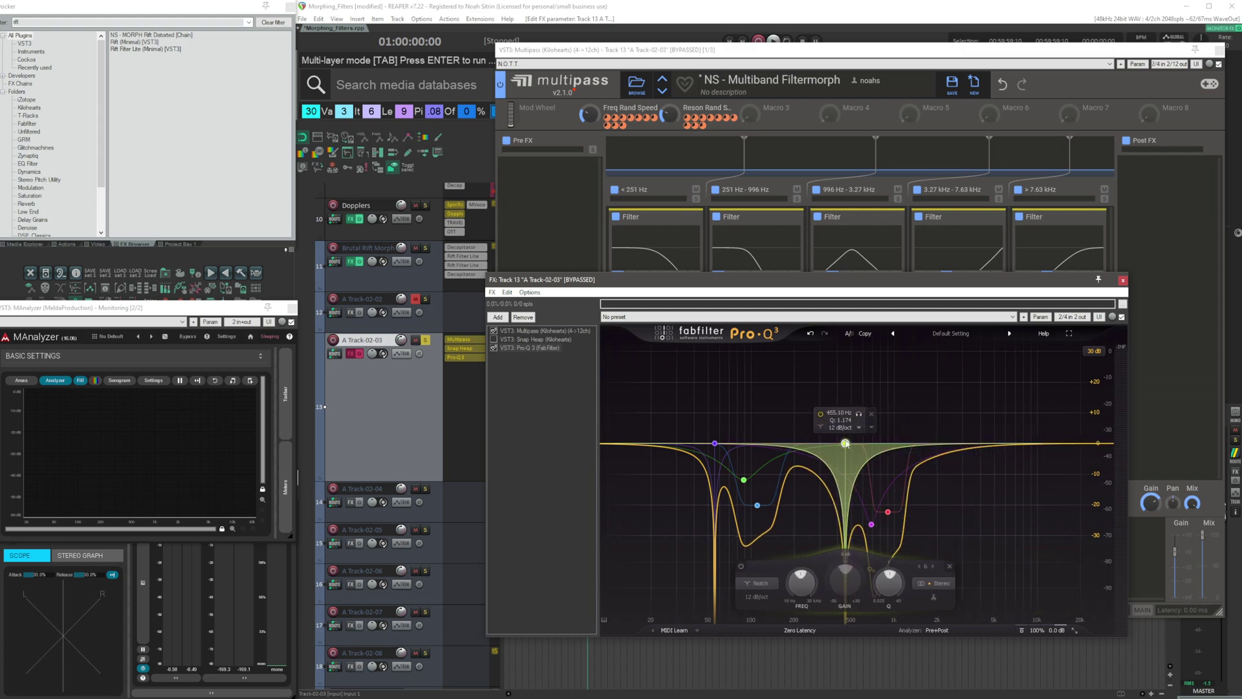
# Set the low 48 dB/oct bell to about −22 dB, move the lowest notch up to about 100 Hz, and close the EQ.
pyautogui.click(760, 517)
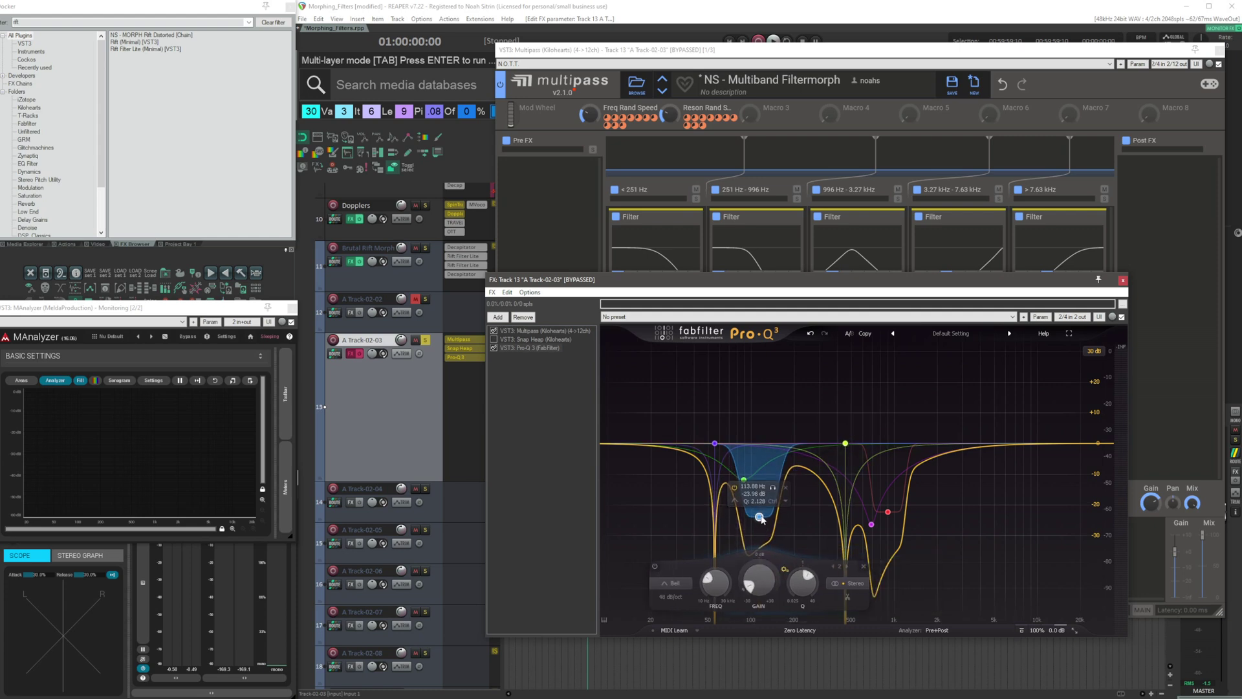
pyautogui.moveTo(761, 518); pyautogui.dragTo(760, 511)
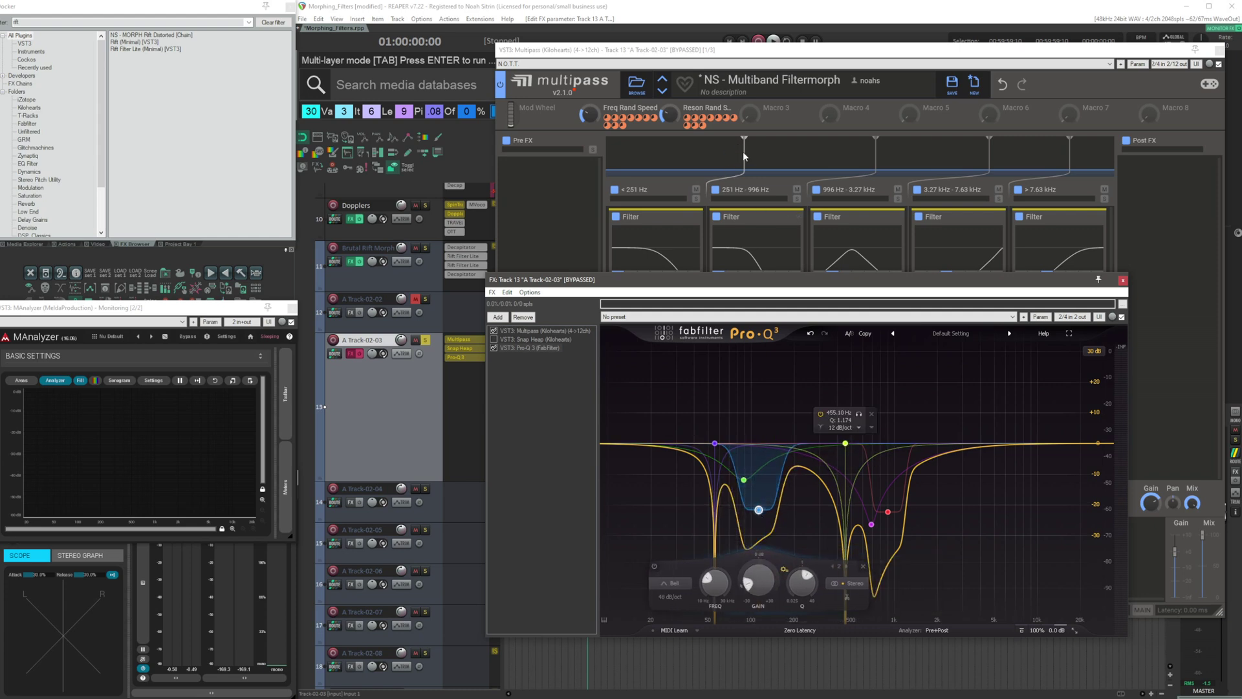
pyautogui.moveTo(716, 444); pyautogui.dragTo(753, 444)
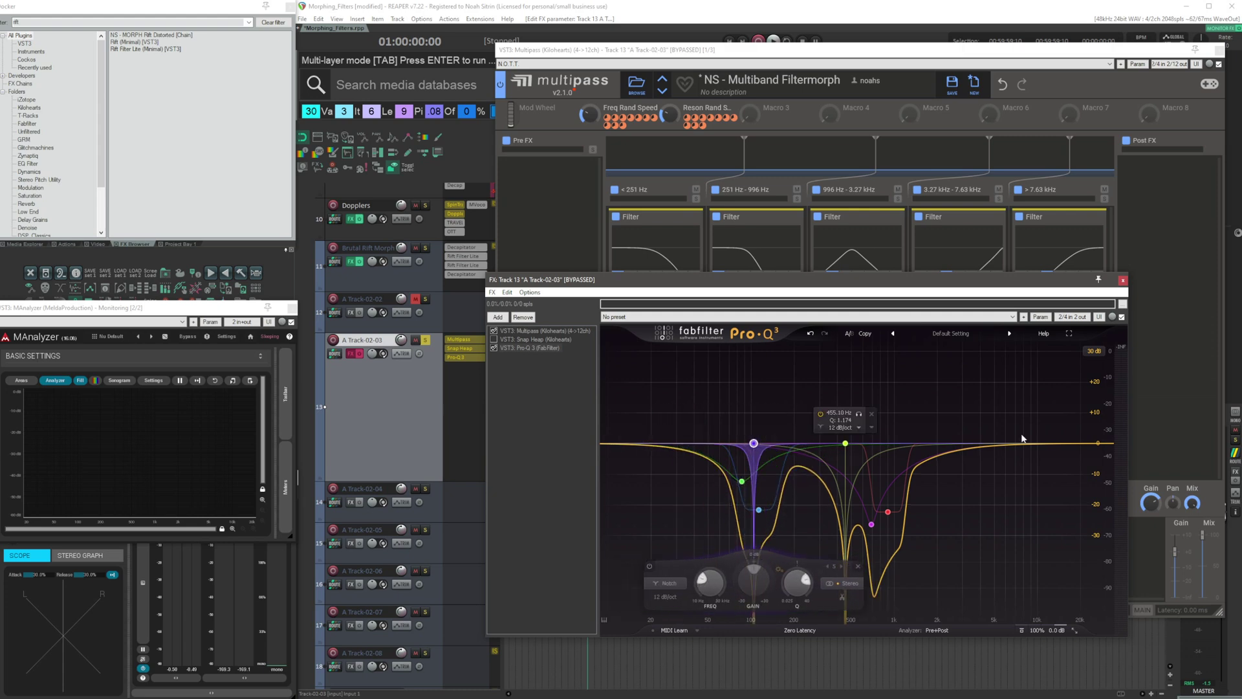
pyautogui.click(1124, 282)
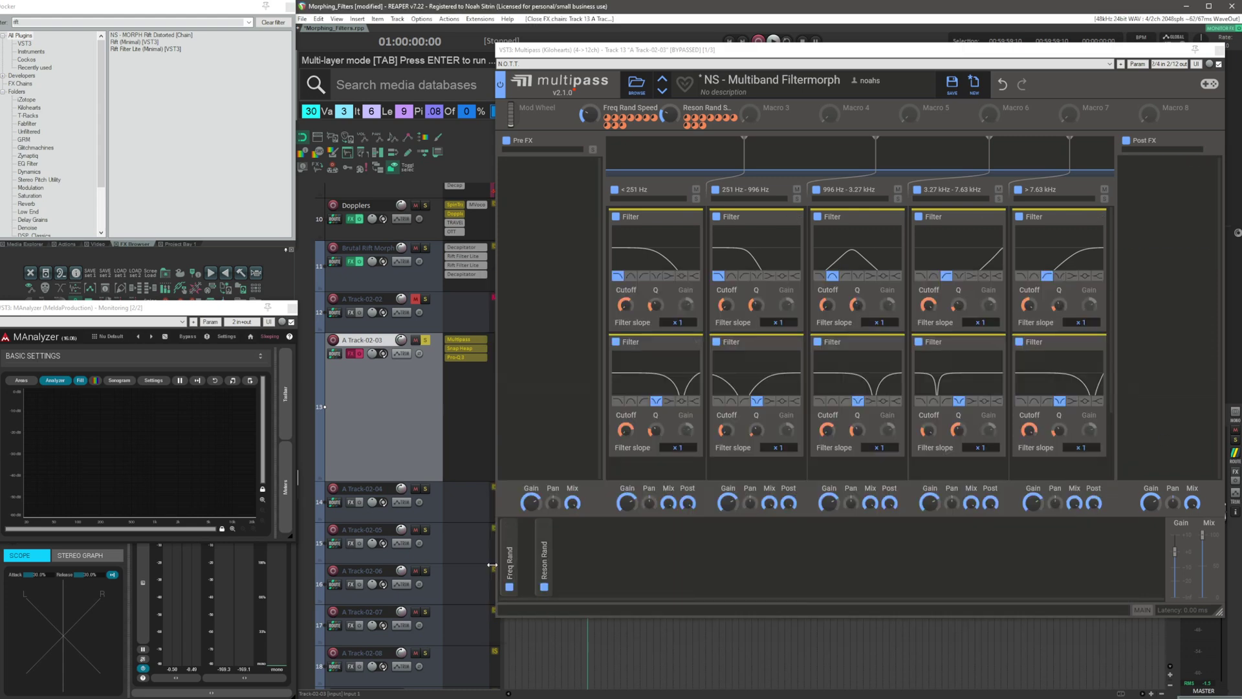
# Expand the Freq Rand and Reson Rand modulator groups, examine their Random modulators, and collapse both groups.
pyautogui.click(510, 547)
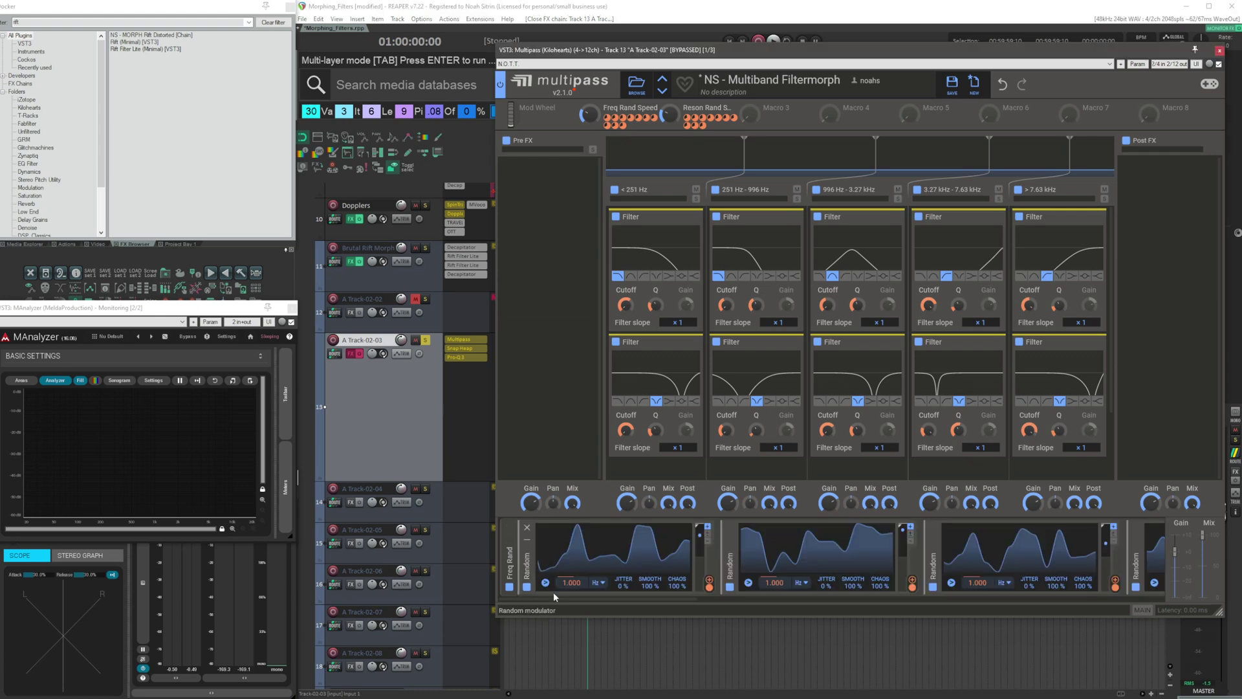
pyautogui.moveTo(550, 599); pyautogui.dragTo(1049, 592)
pyautogui.moveTo(1016, 541)
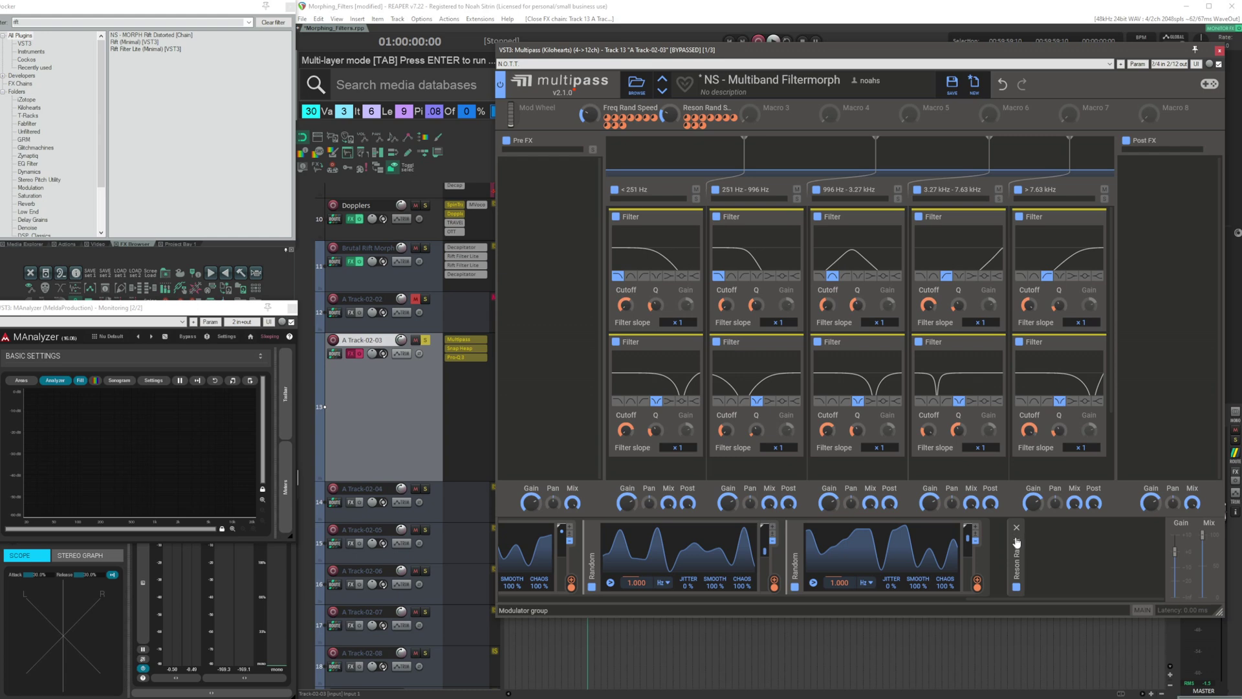
pyautogui.click(1016, 542)
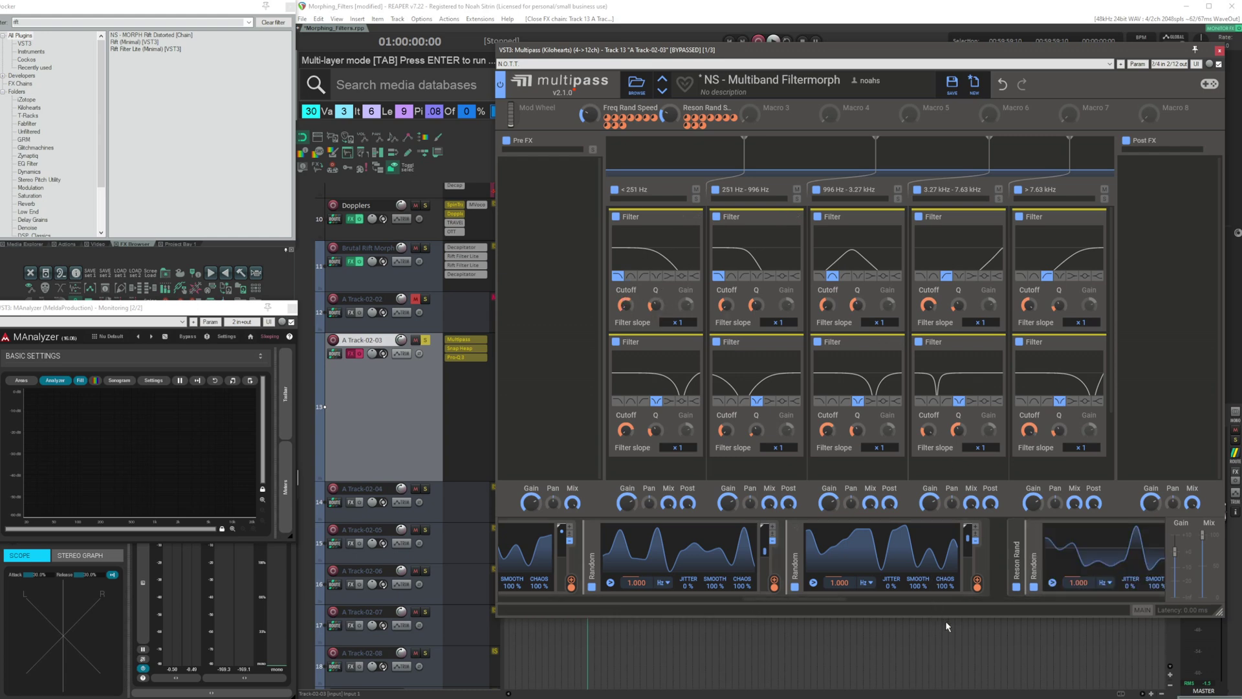
pyautogui.moveTo(828, 602); pyautogui.dragTo(492, 571)
pyautogui.click(509, 549)
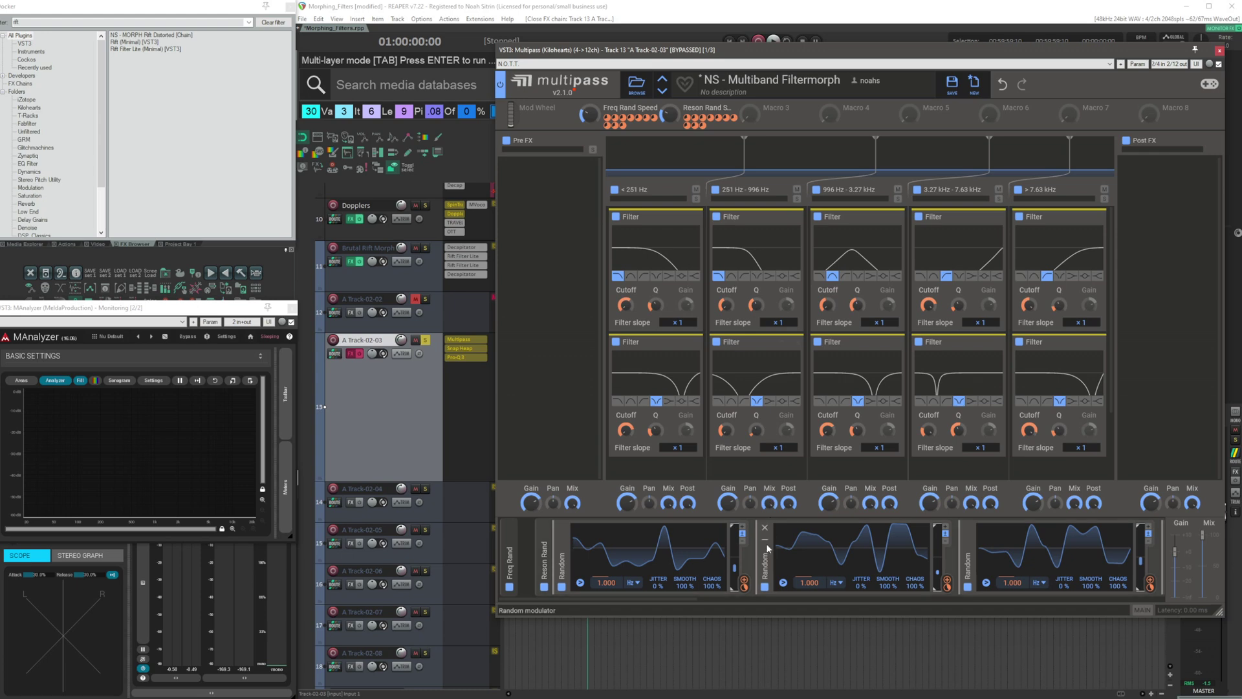
pyautogui.click(767, 548)
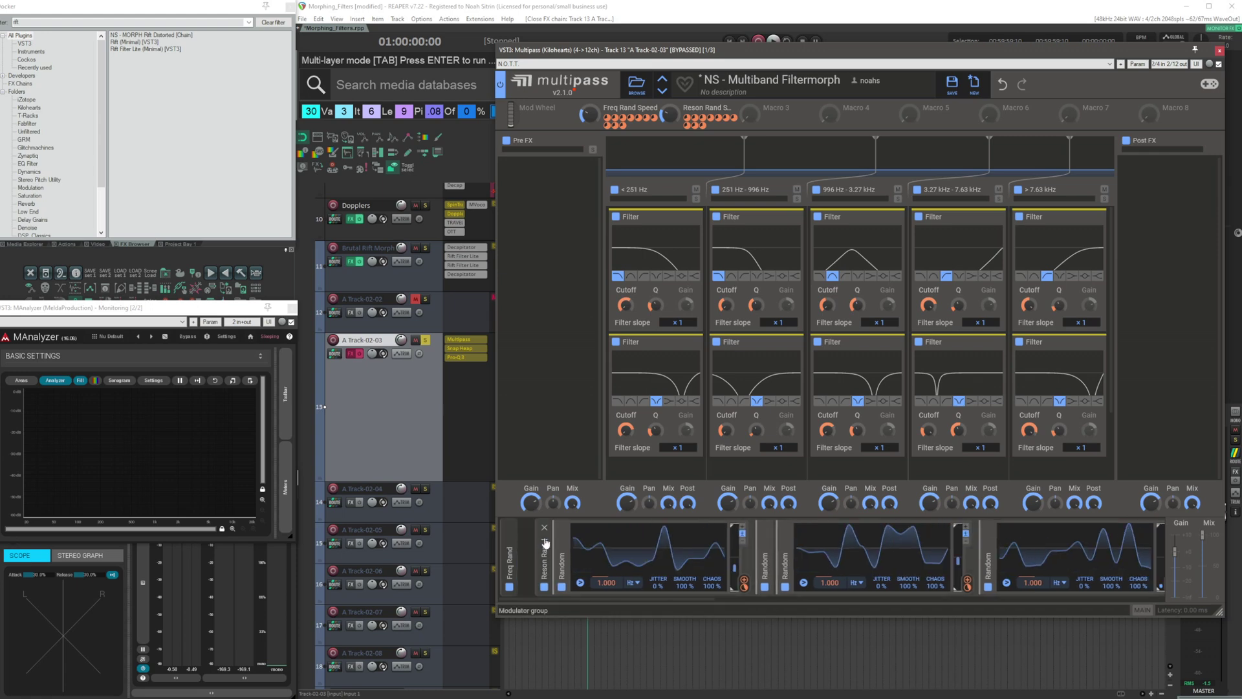
pyautogui.click(545, 543)
# Move the Multipass window off the arrangement and listen to the track with its effects bypassed.
pyautogui.moveTo(724, 51); pyautogui.dragTo(620, 495)
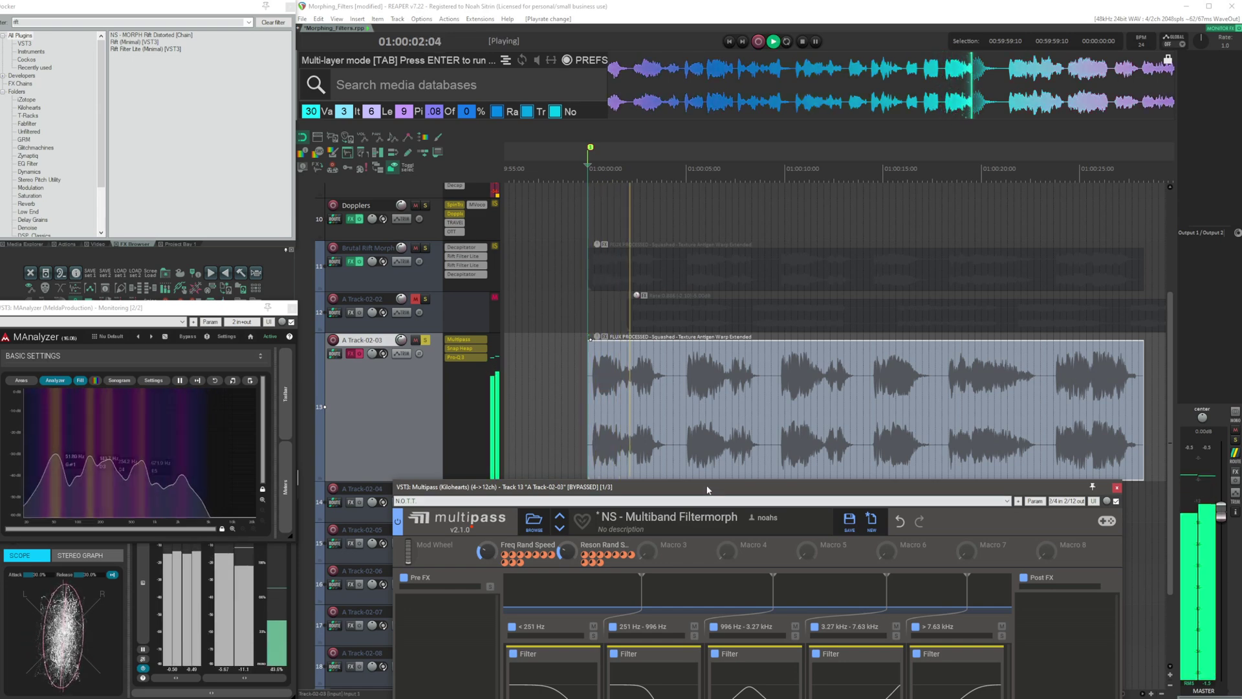
pyautogui.press('space')
pyautogui.moveTo(707, 490); pyautogui.dragTo(741, 65)
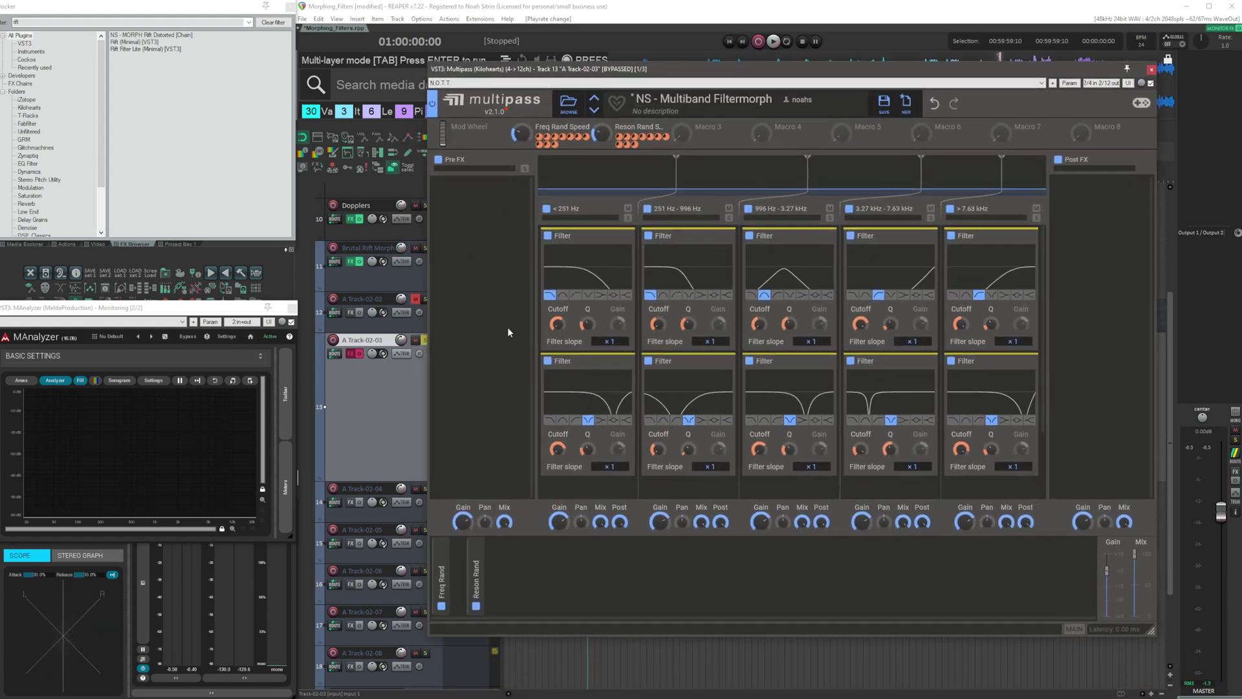
# Enable the track's effects and adjust the Freq Rand Speed macro and lower the Reson Rand macro to 22% during playback.
pyautogui.click(360, 355)
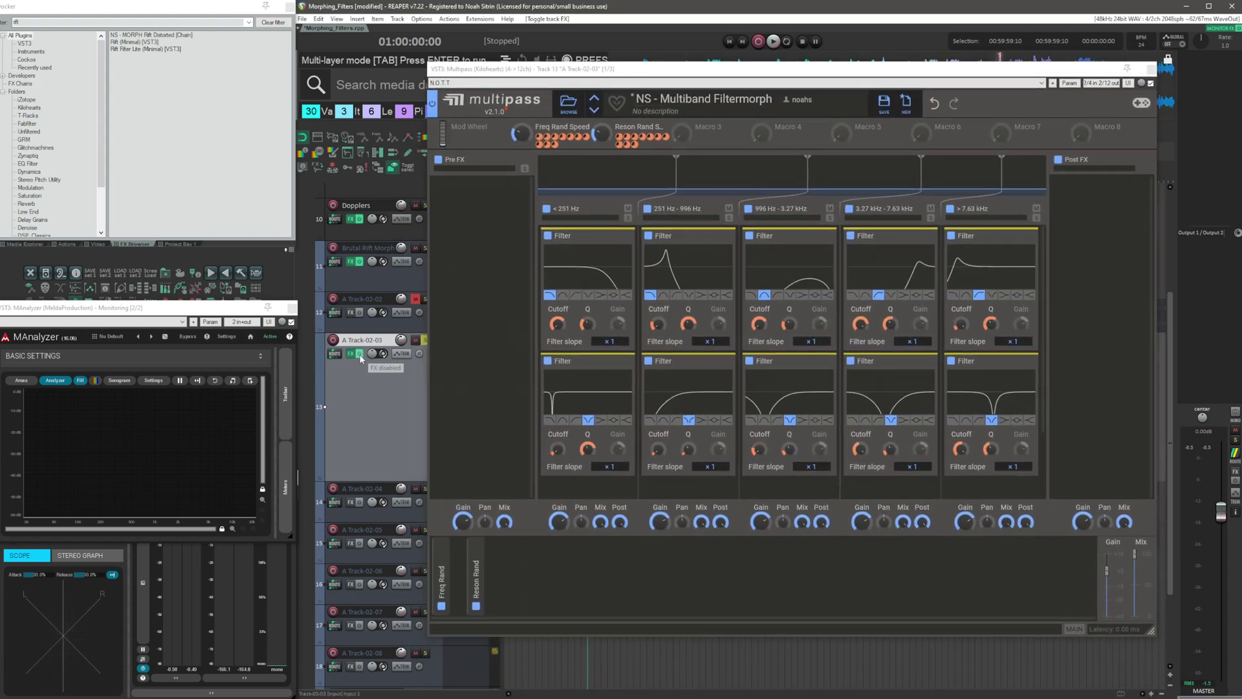
pyautogui.press('space')
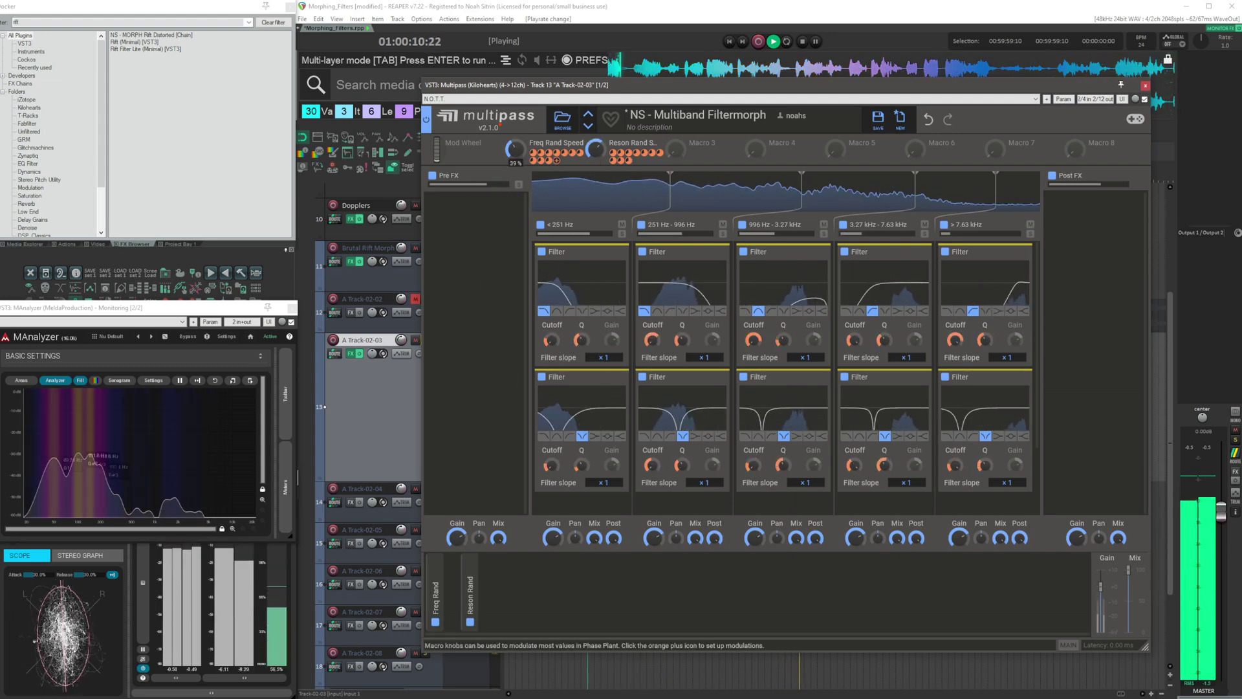
pyautogui.moveTo(516, 150); pyautogui.dragTo(516, 137)
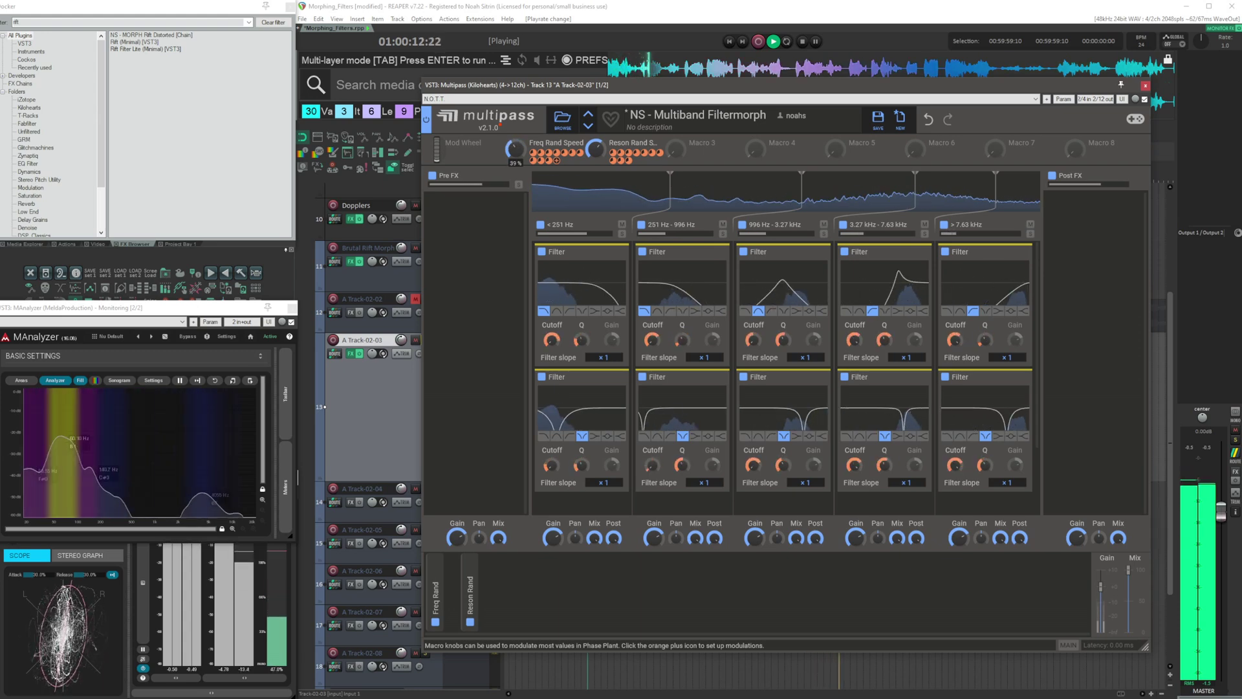
pyautogui.moveTo(593, 151); pyautogui.dragTo(593, 158)
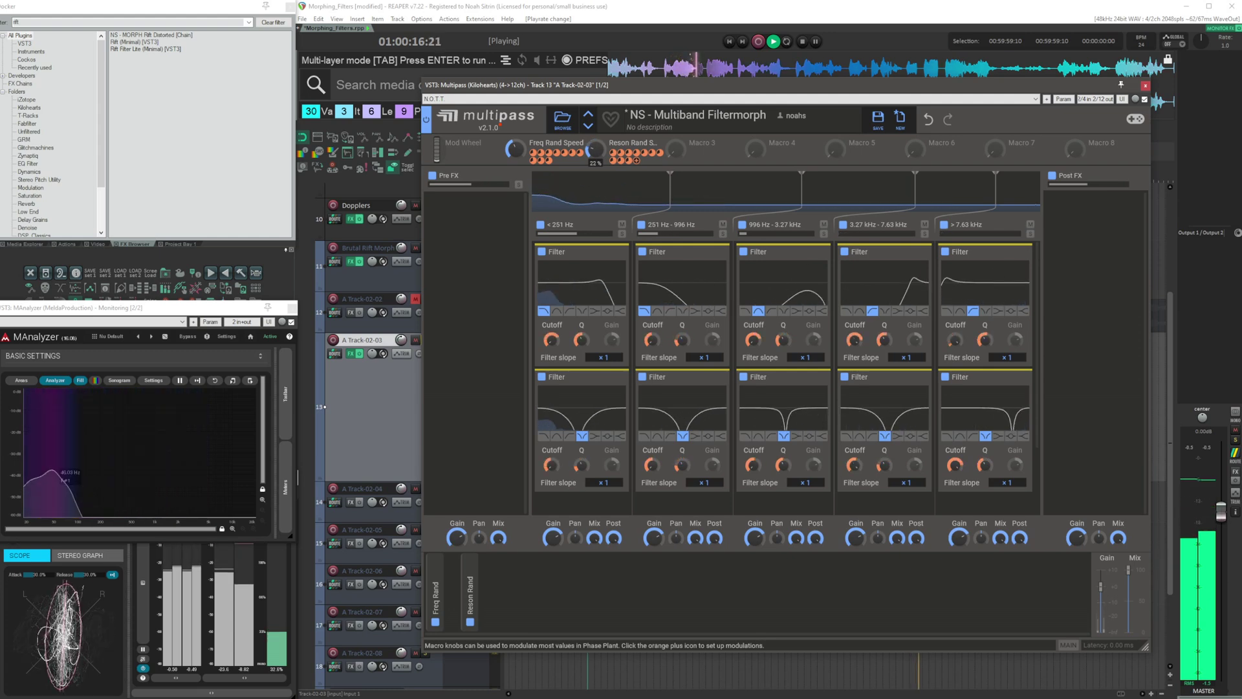
pyautogui.press('space')
# Add a nested Multipass to the Post FX lane and load its N.O.T.T. preset.
pyautogui.click(1097, 226)
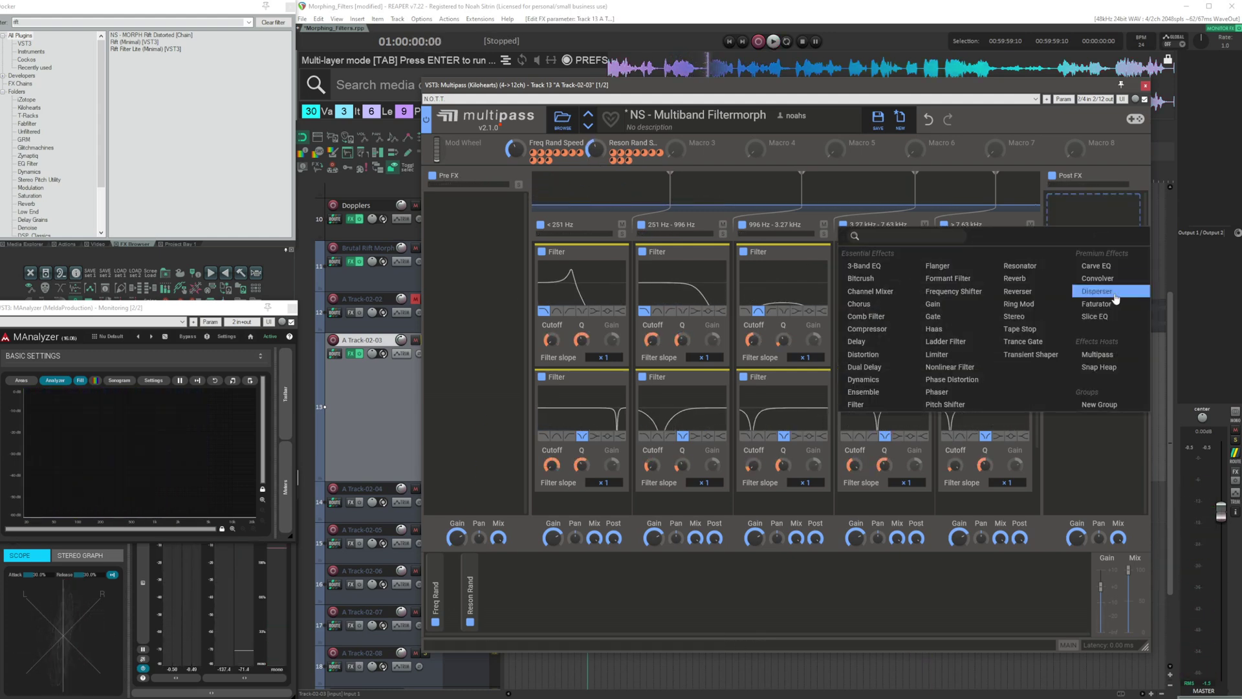
pyautogui.click(1101, 355)
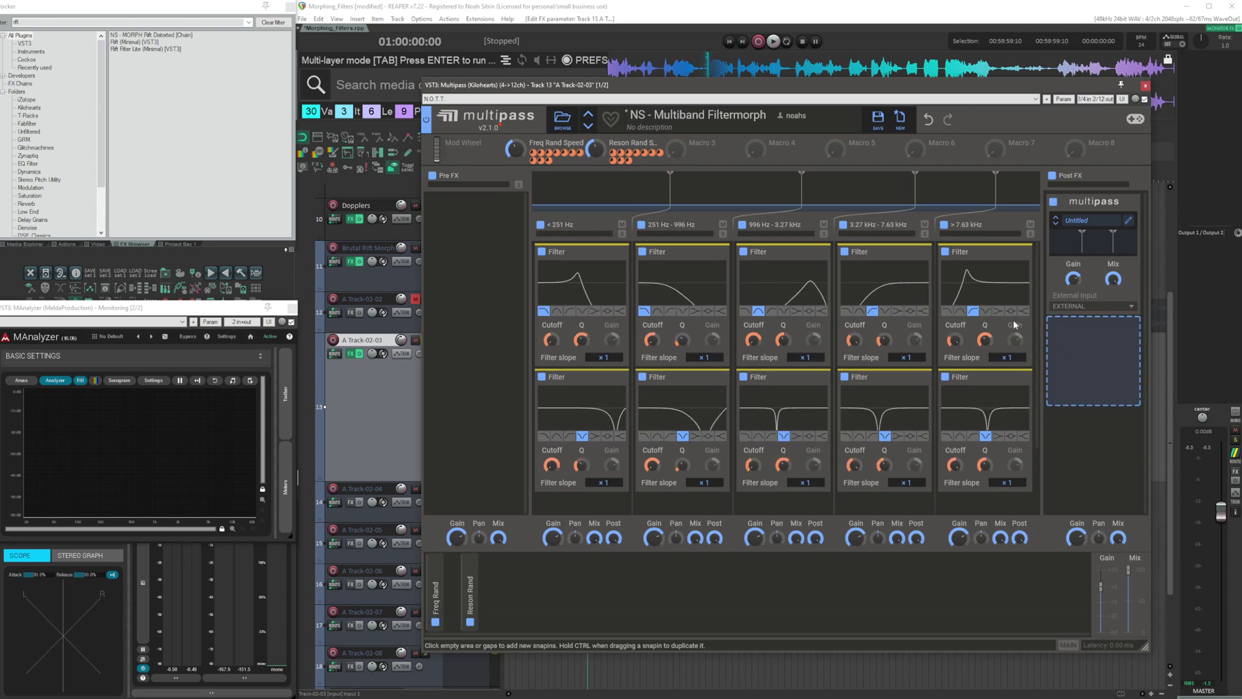
pyautogui.click(1129, 222)
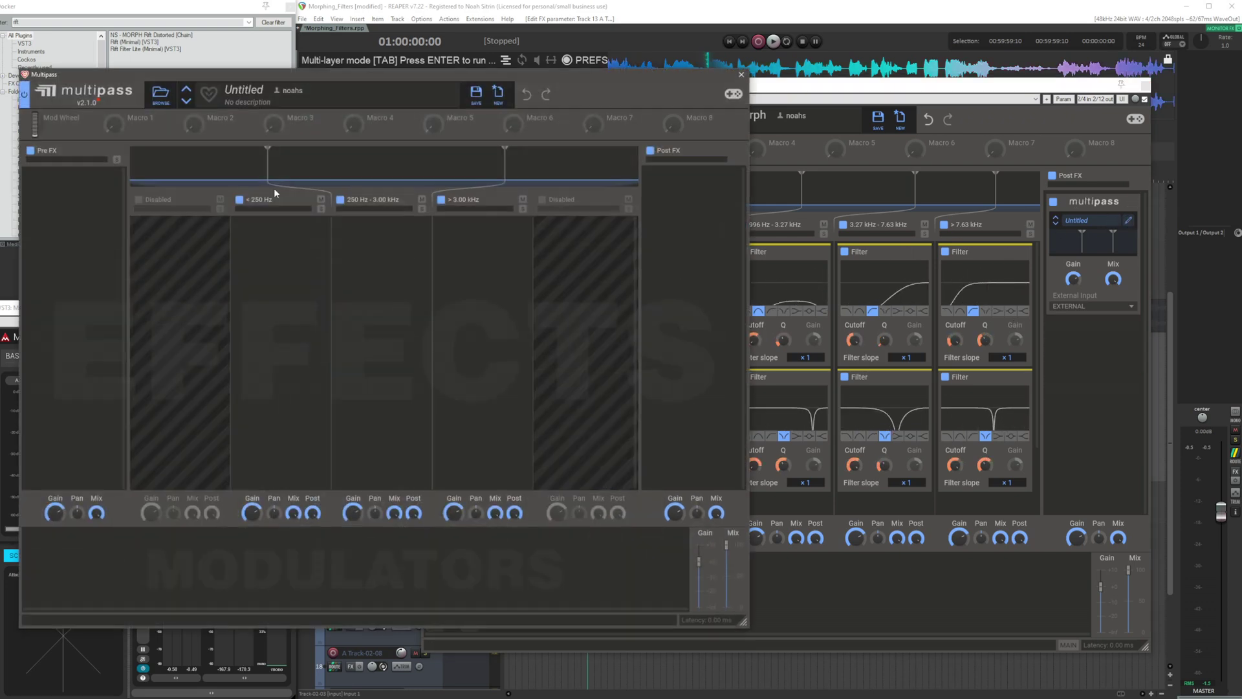
pyautogui.click(161, 93)
pyautogui.click(184, 171)
# Play the track through the N.O.T.T. compression while adjusting the Freq Rand and Reson Rand speed macros.
pyautogui.press('space')
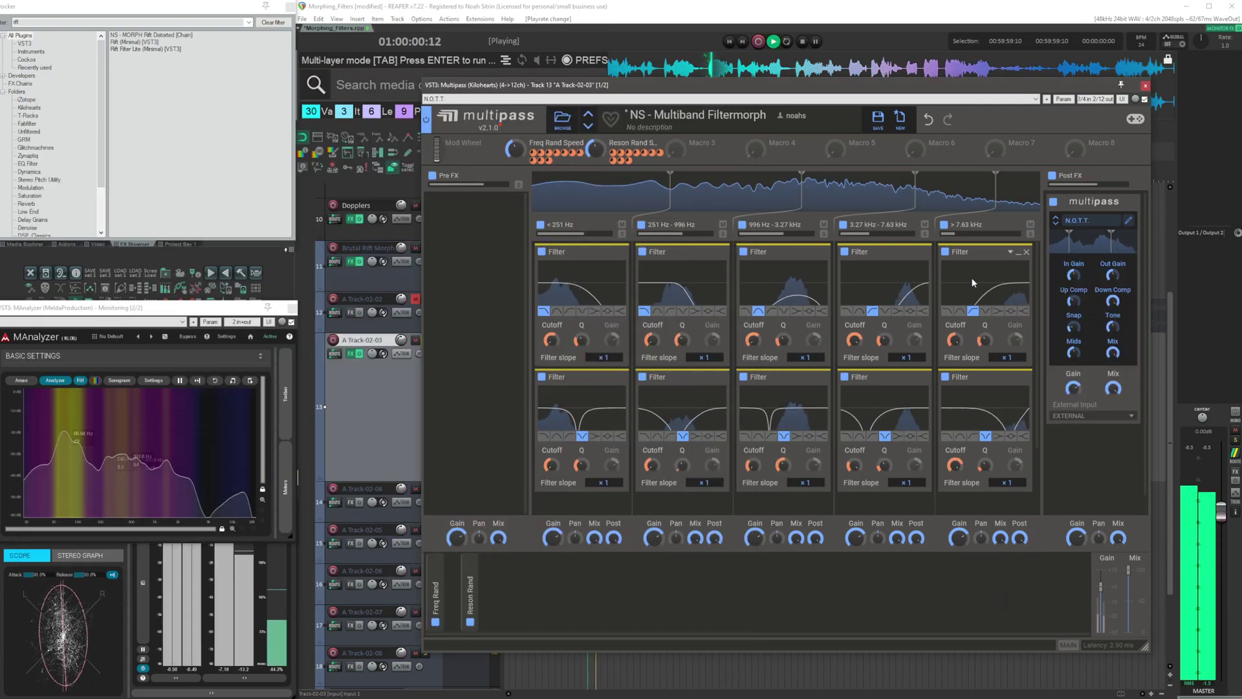
pyautogui.moveTo(511, 148); pyautogui.dragTo(511, 137)
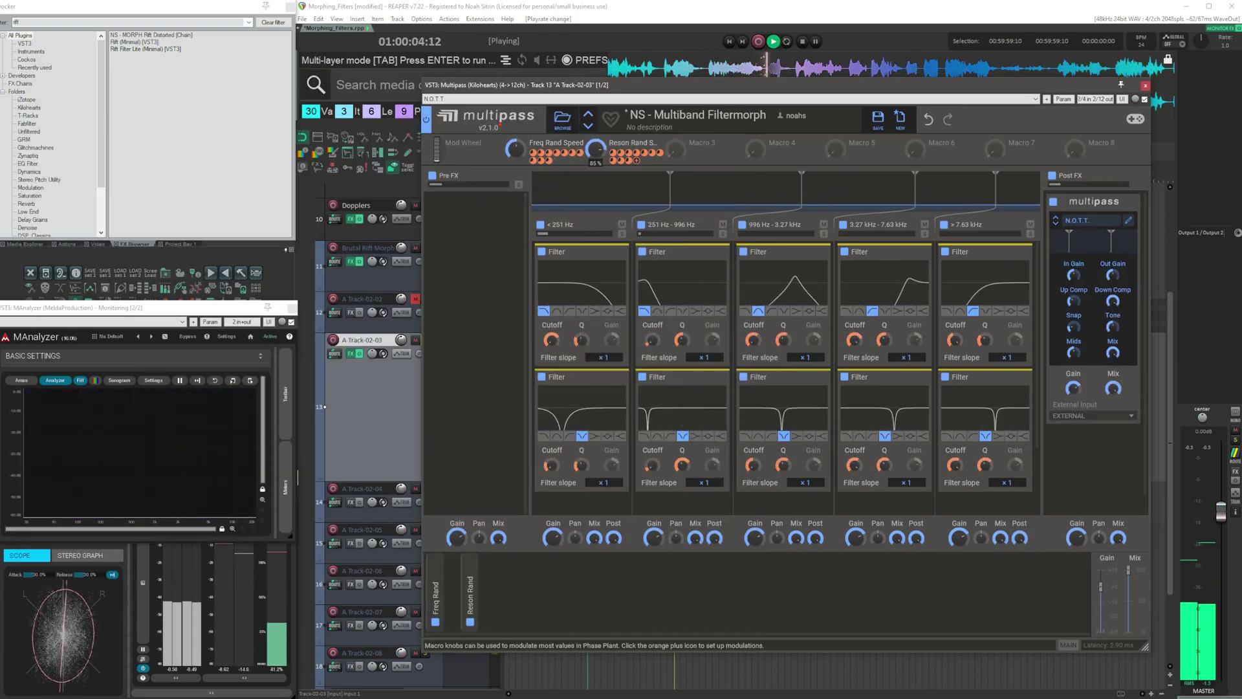
pyautogui.moveTo(596, 149)
pyautogui.mouseDown()
pyautogui.moveTo(595, 132)
pyautogui.moveTo(595, 149)
pyautogui.mouseUp()
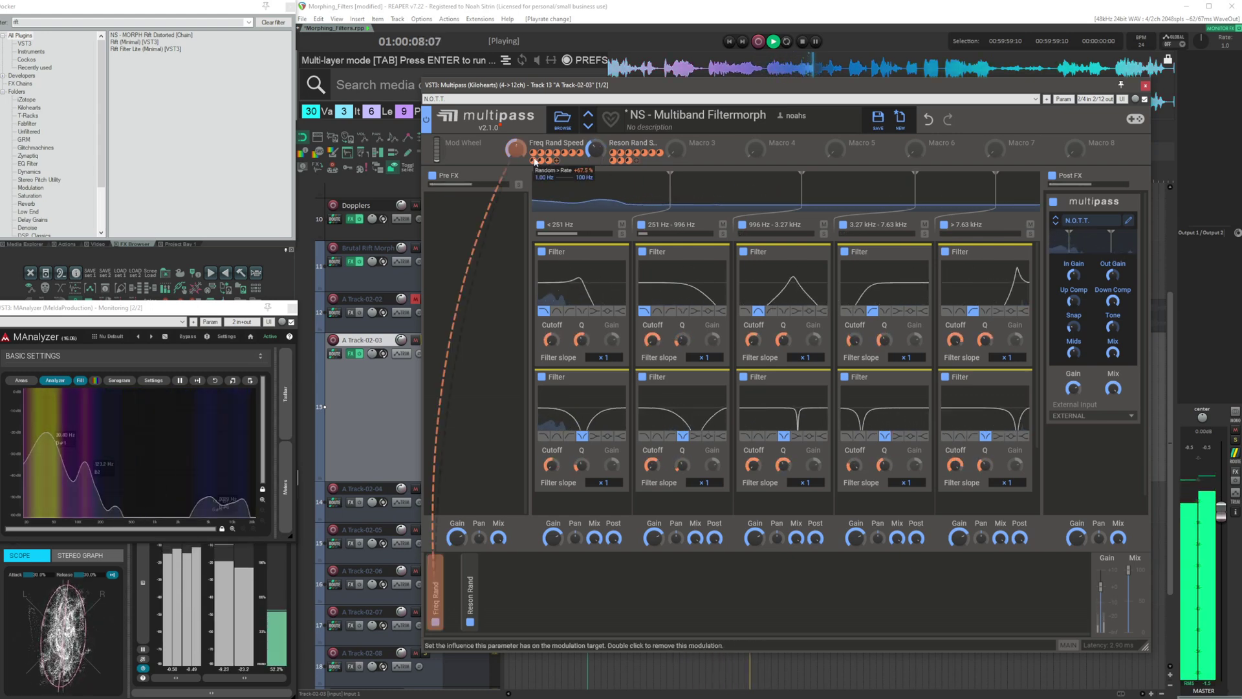
pyautogui.press('space')
# Add a second nested Multipass below the first in Post FX and load the user preset NS - Multiband Filtermorph.
pyautogui.scroll(-1, 1101, 461)
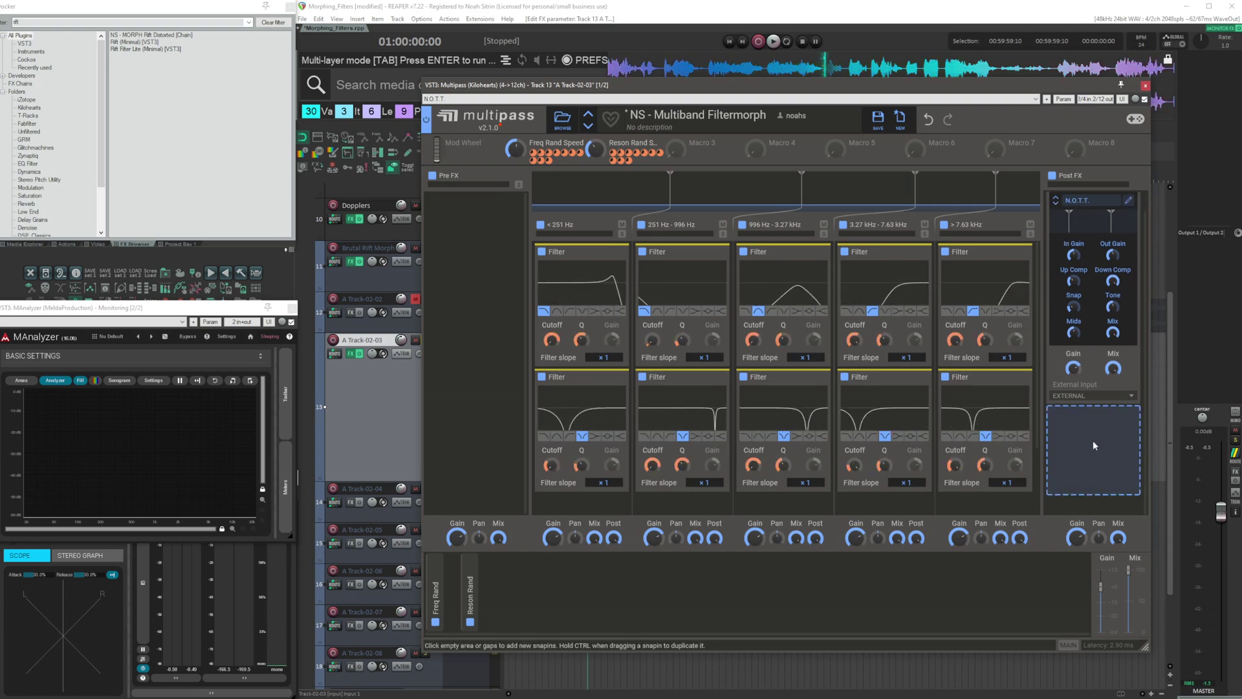
pyautogui.click(1093, 444)
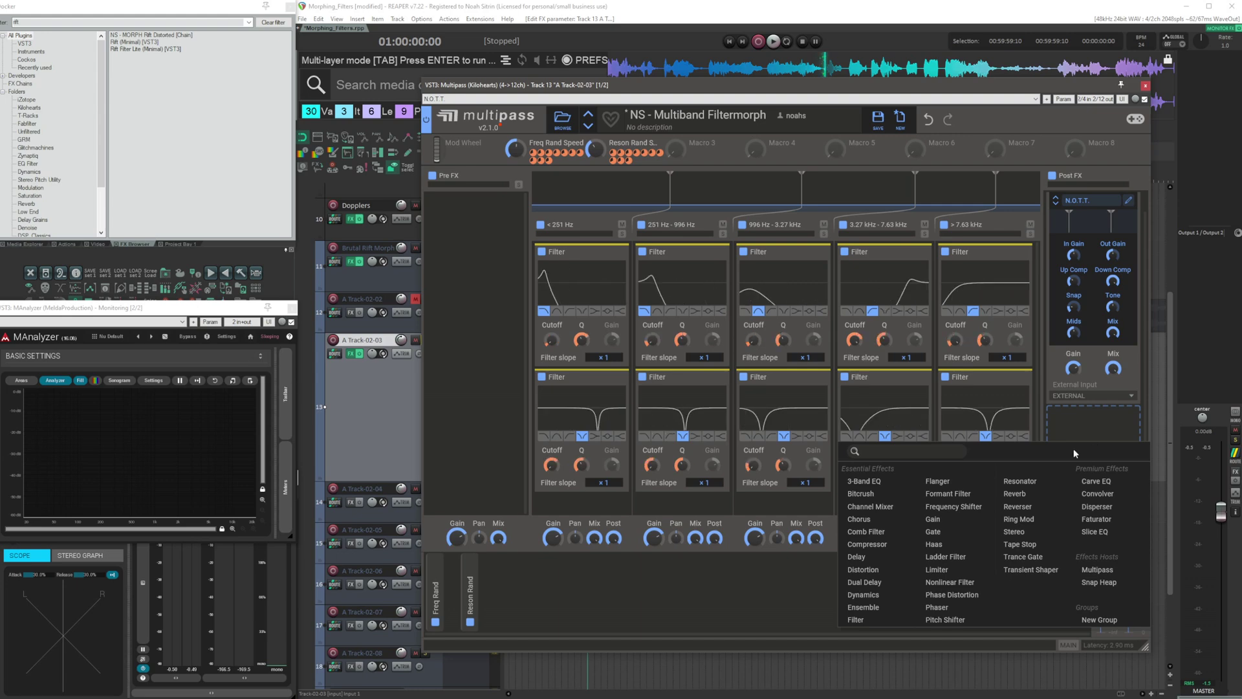
pyautogui.click(1106, 573)
pyautogui.click(1128, 419)
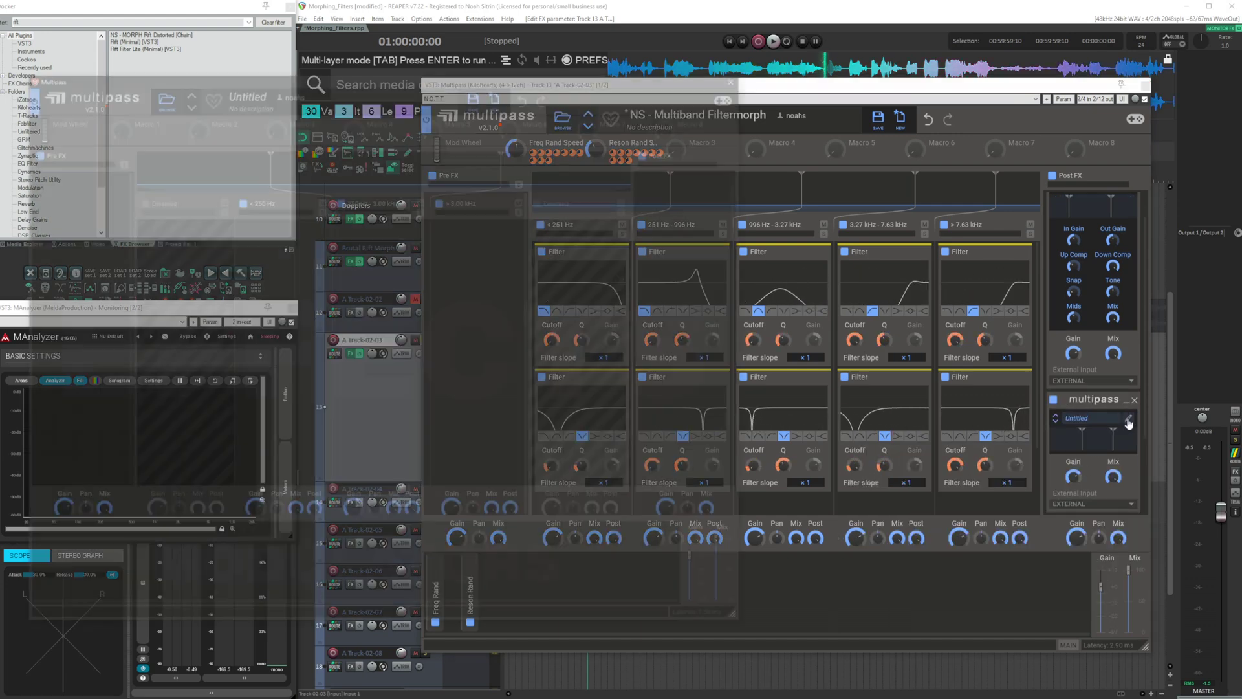
pyautogui.click(160, 94)
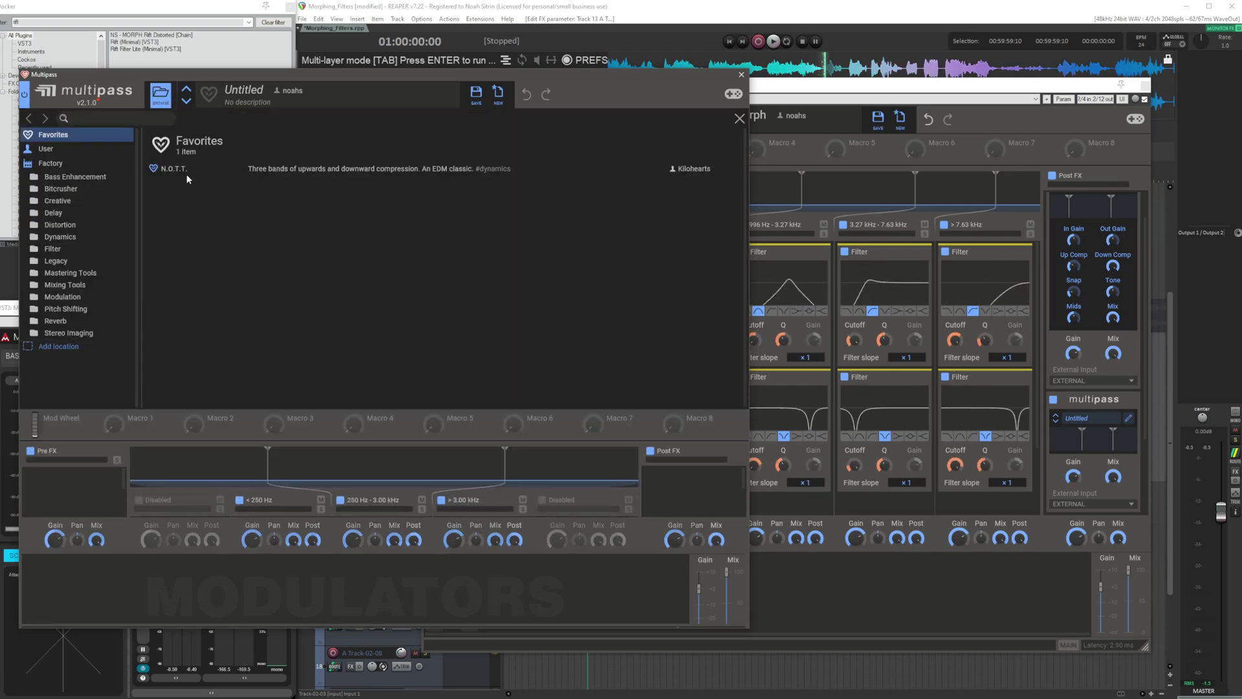
pyautogui.click(47, 148)
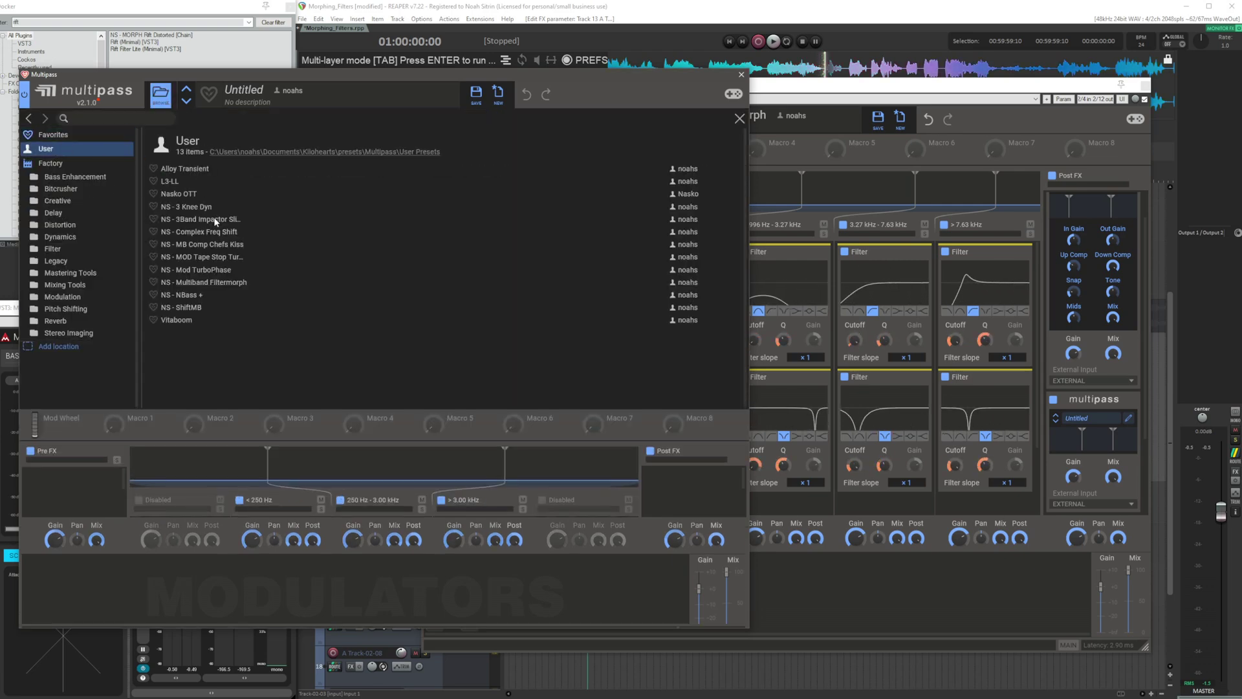
pyautogui.moveTo(567, 75); pyautogui.dragTo(779, 76)
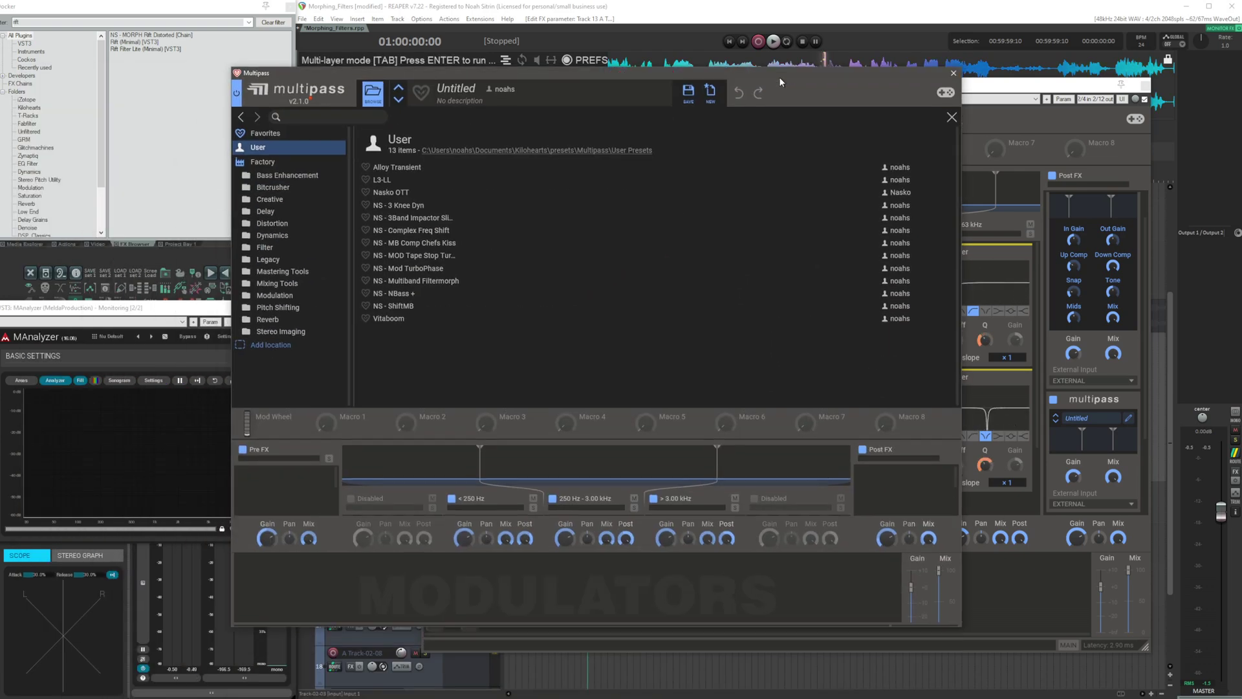
pyautogui.click(436, 282)
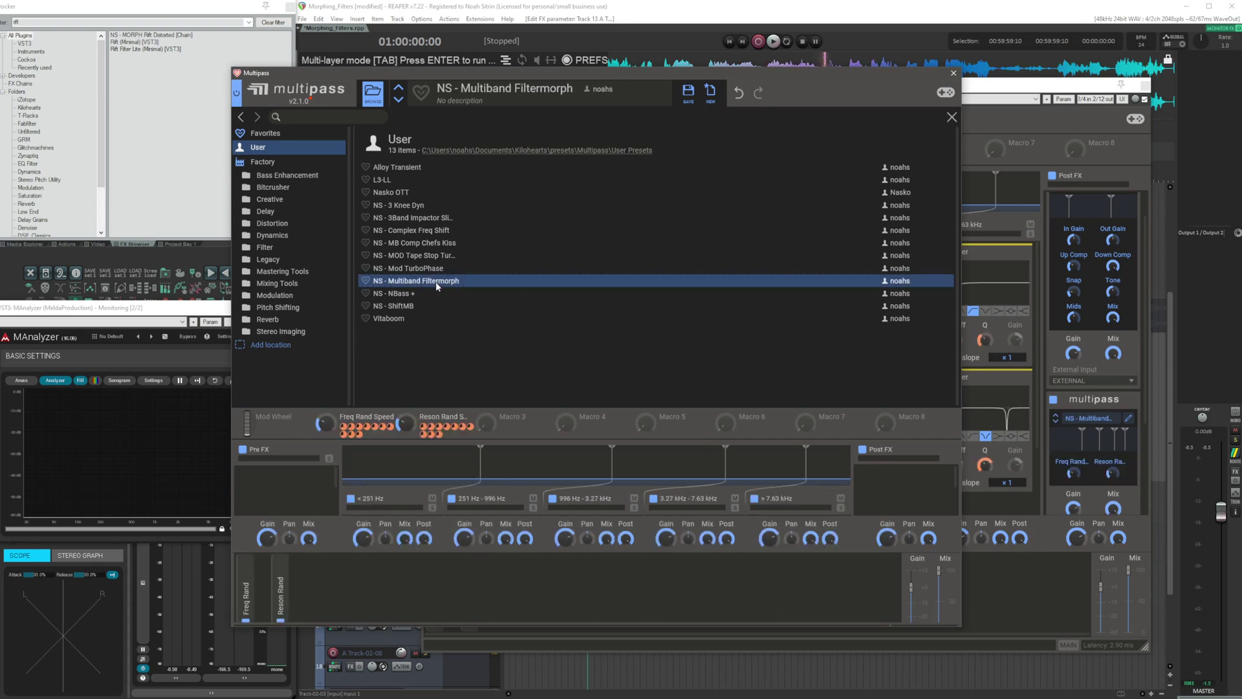
pyautogui.click(954, 73)
# Minimise both nested Multipass snapins and duplicate the N.O.T.T. one below the Filtermorph one.
pyautogui.click(1127, 405)
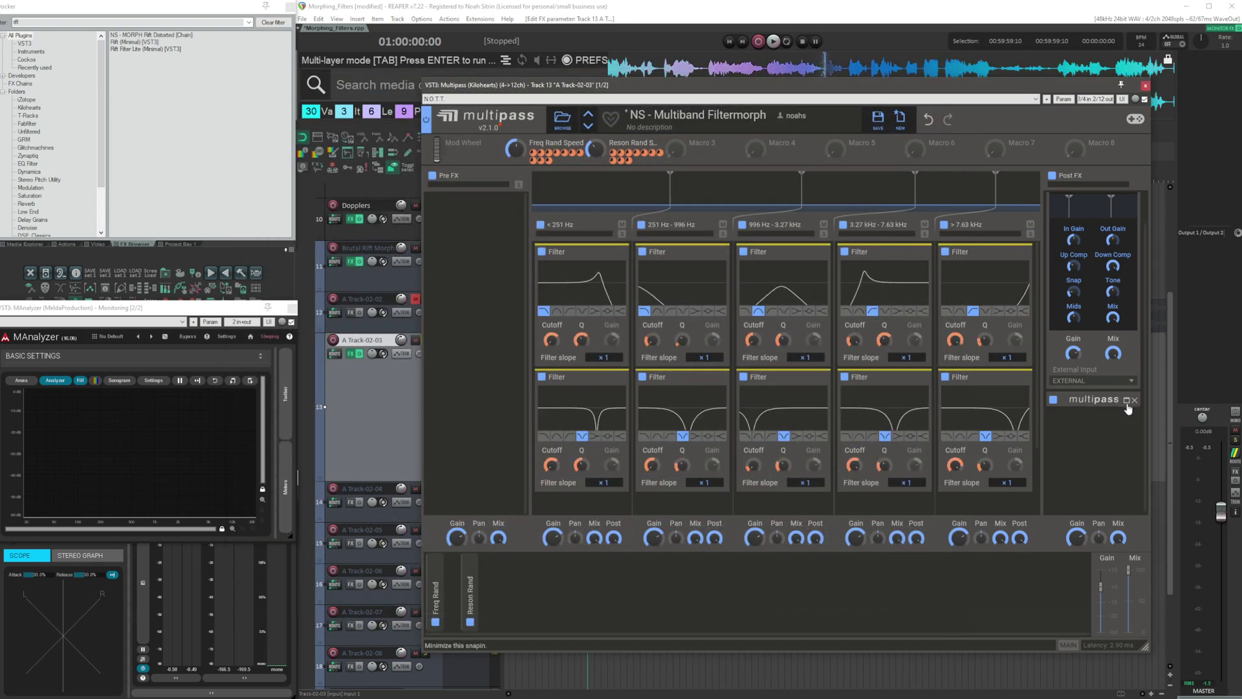
pyautogui.click(1090, 431)
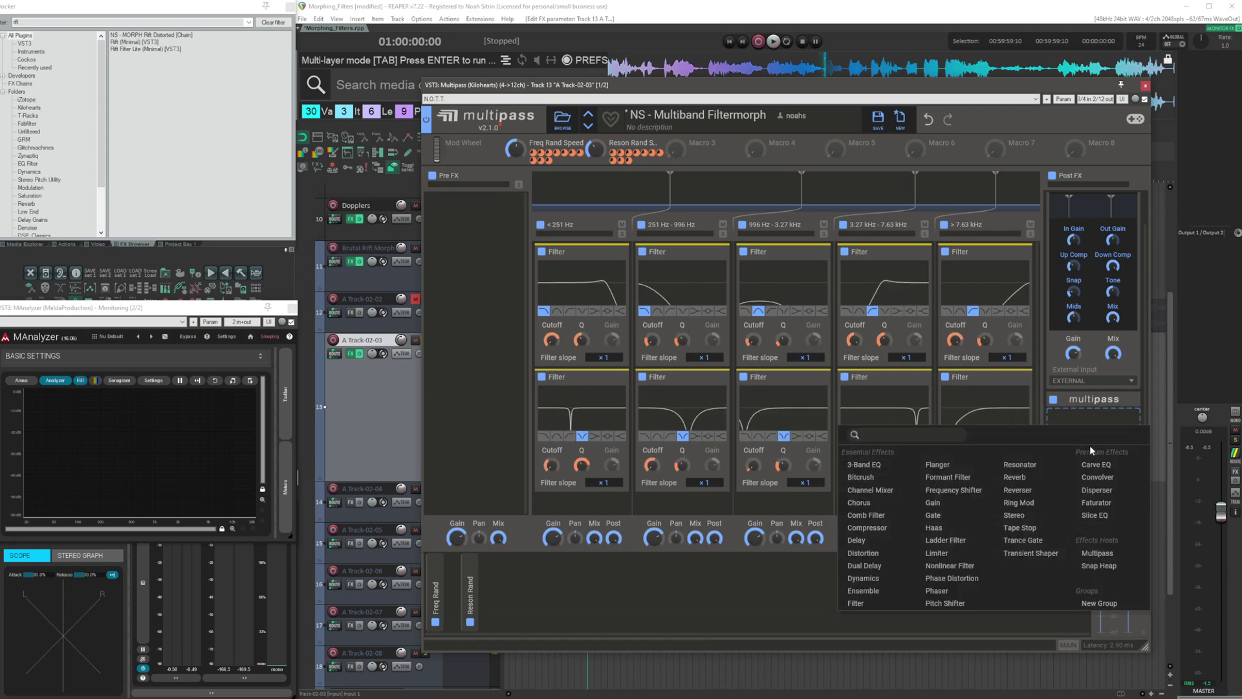
pyautogui.moveTo(1145, 376); pyautogui.dragTo(1145, 323)
pyautogui.click(1124, 203)
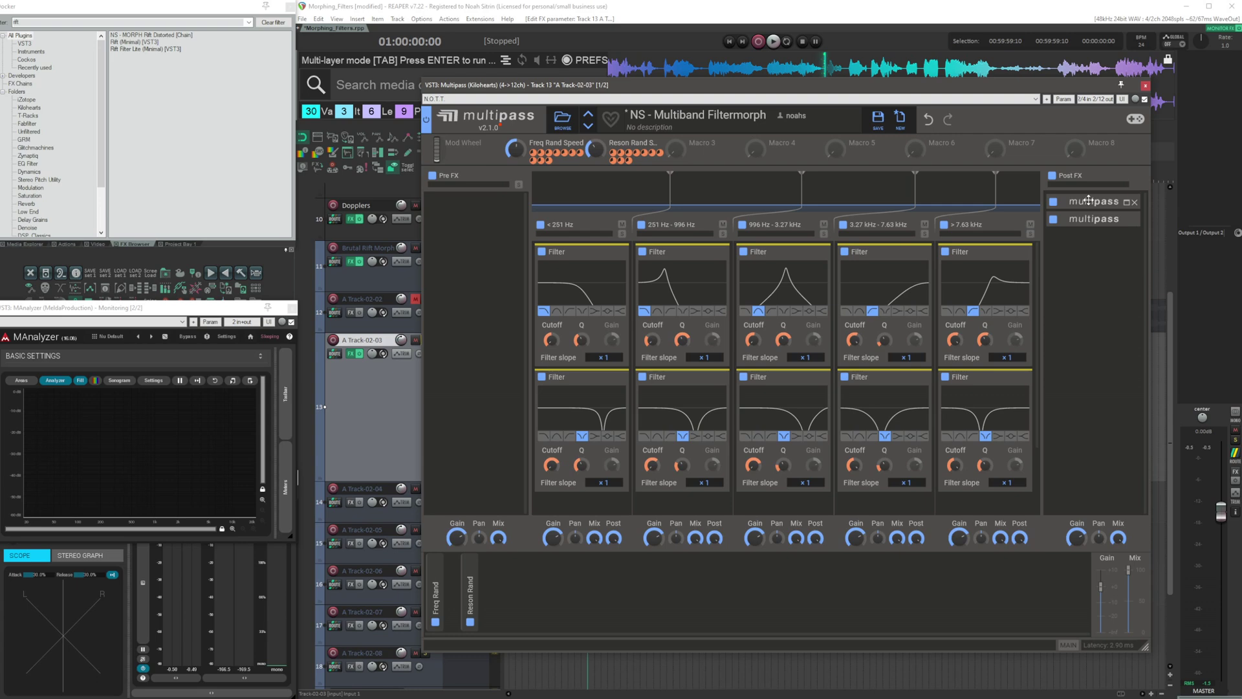
pyautogui.moveTo(1095, 202); pyautogui.dragTo(1104, 278)
# Play the track, expand the nested Multiband Filtermorph, and raise its Freq Rand macro.
pyautogui.press('space')
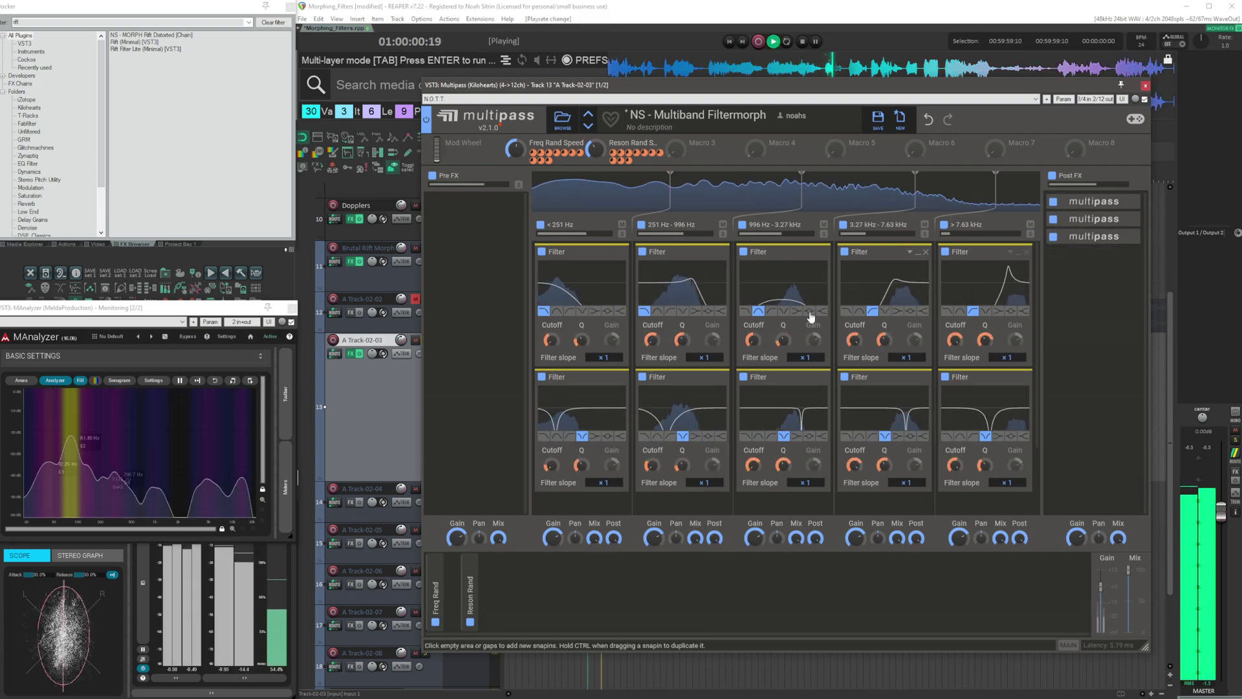
pyautogui.click(1100, 218)
pyautogui.moveTo(1074, 294); pyautogui.dragTo(1074, 259)
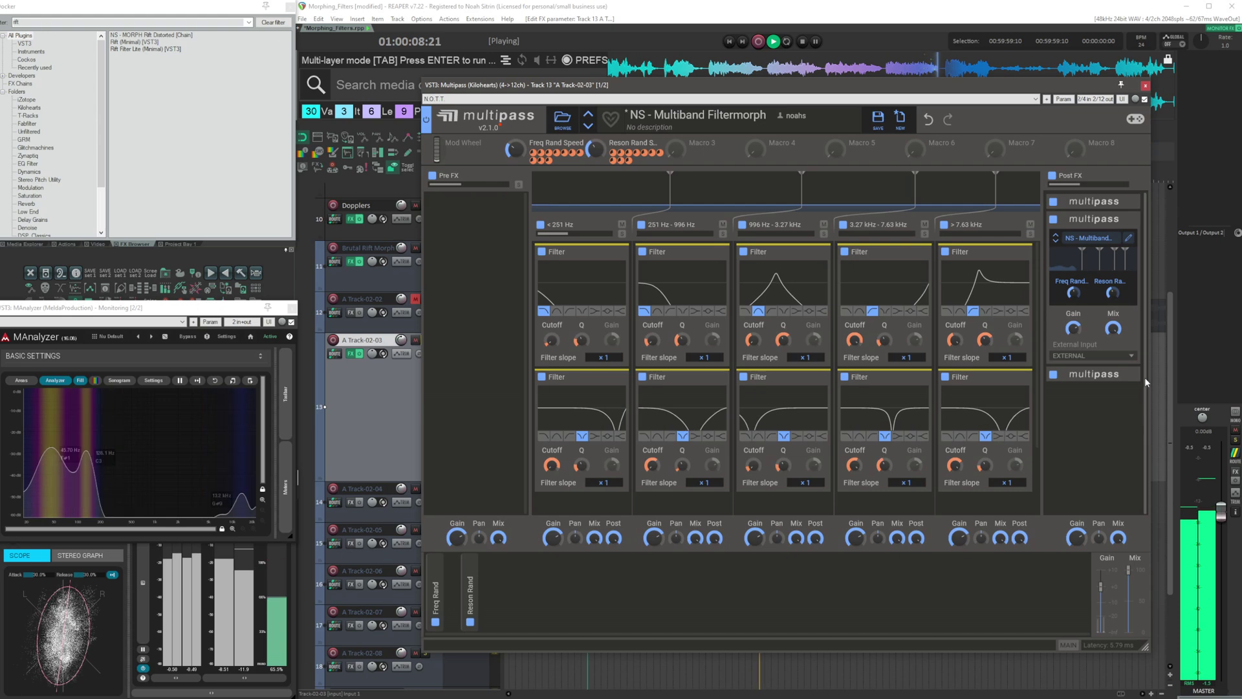
# Bypass the first nested Multipass in Post FX, adjust the Reson Rand and Freq Rand speed macros during playback, and stop.
pyautogui.click(1055, 205)
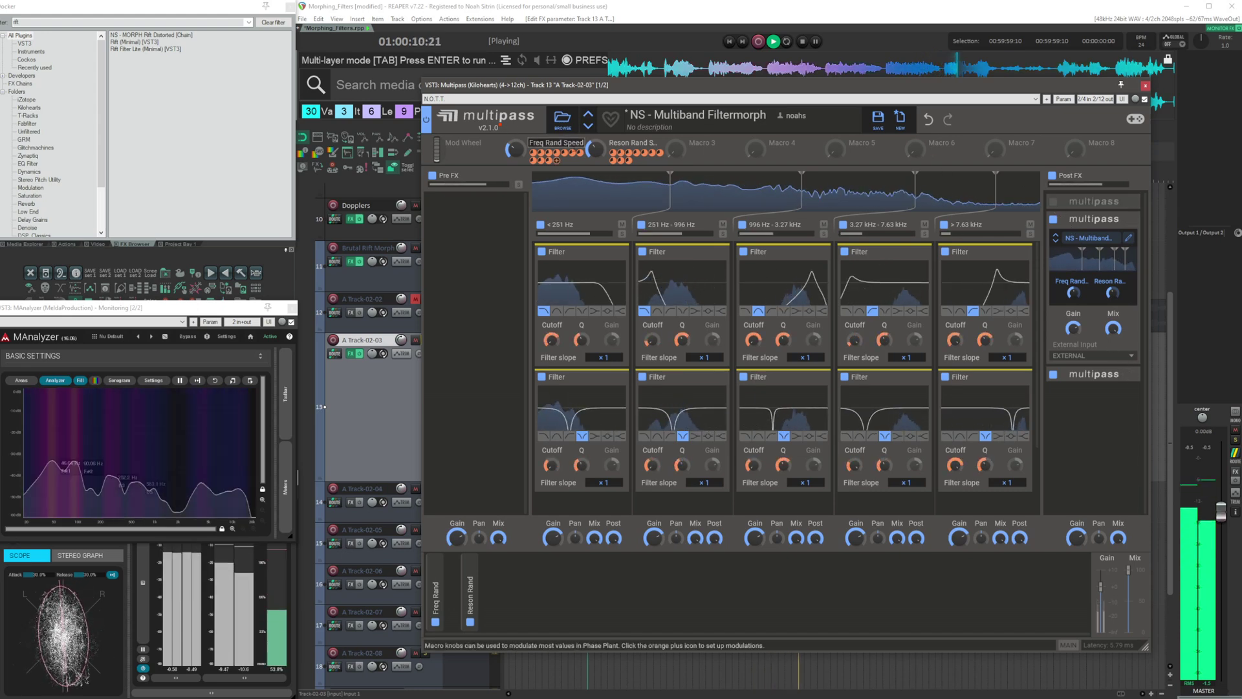
pyautogui.moveTo(595, 149); pyautogui.dragTo(596, 170)
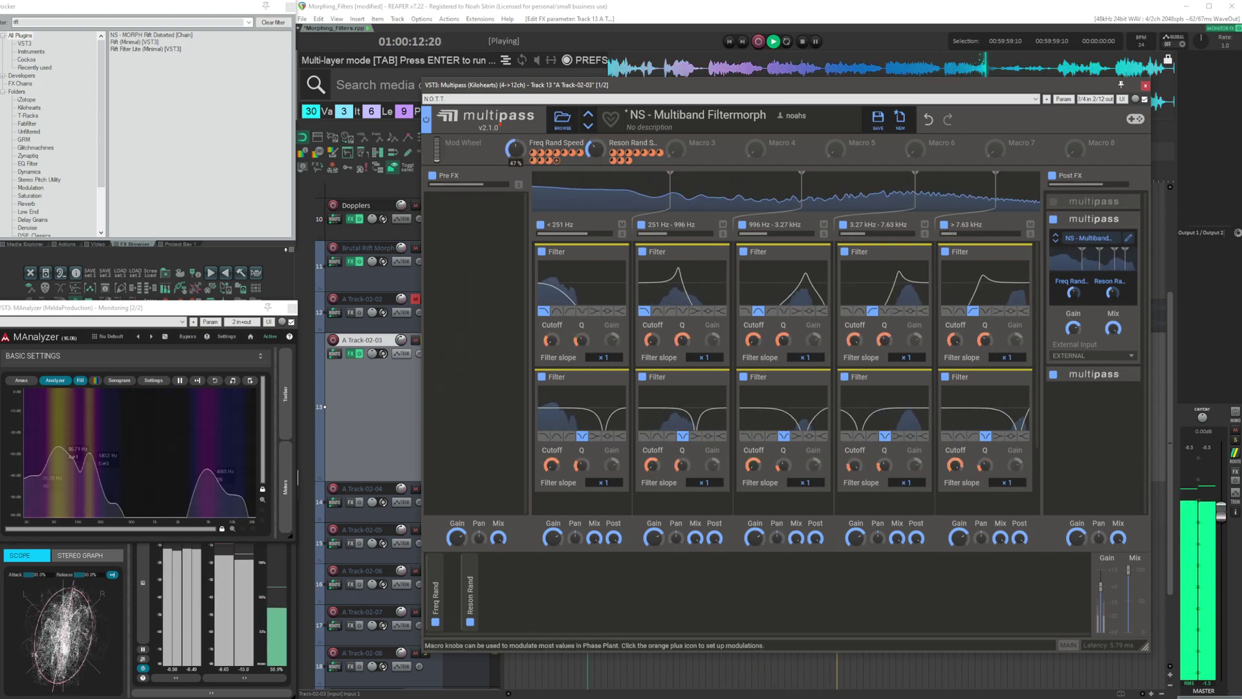
pyautogui.moveTo(515, 150); pyautogui.dragTo(515, 126)
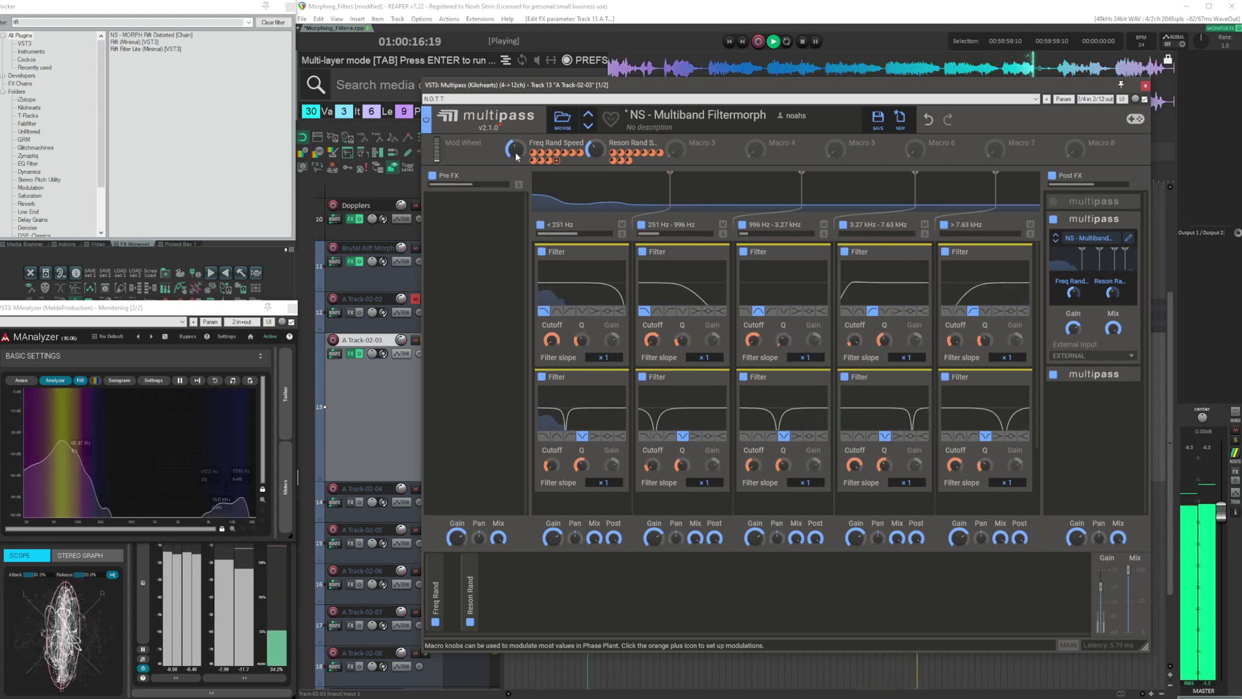
pyautogui.press('space')
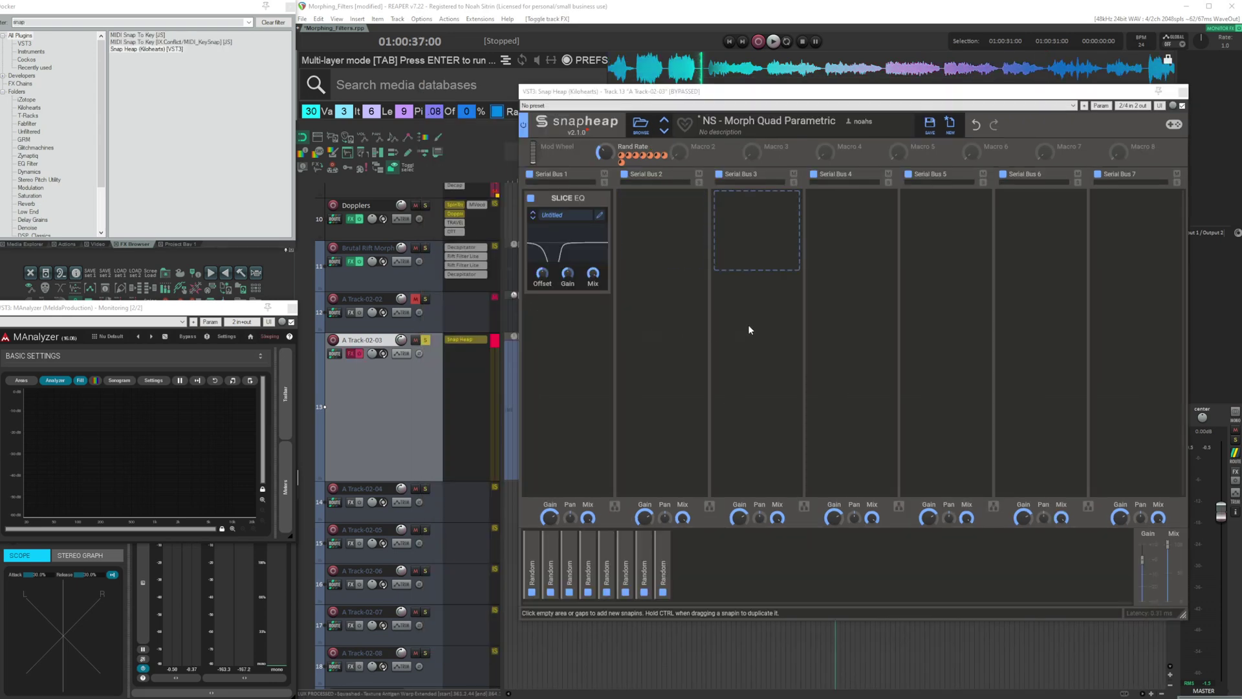
# Open the Slice EQ editor inside Snap Heap and add a peak filter at about 1.85 kHz.
pyautogui.click(600, 220)
pyautogui.moveTo(580, 148); pyautogui.dragTo(780, 68)
pyautogui.click(911, 139)
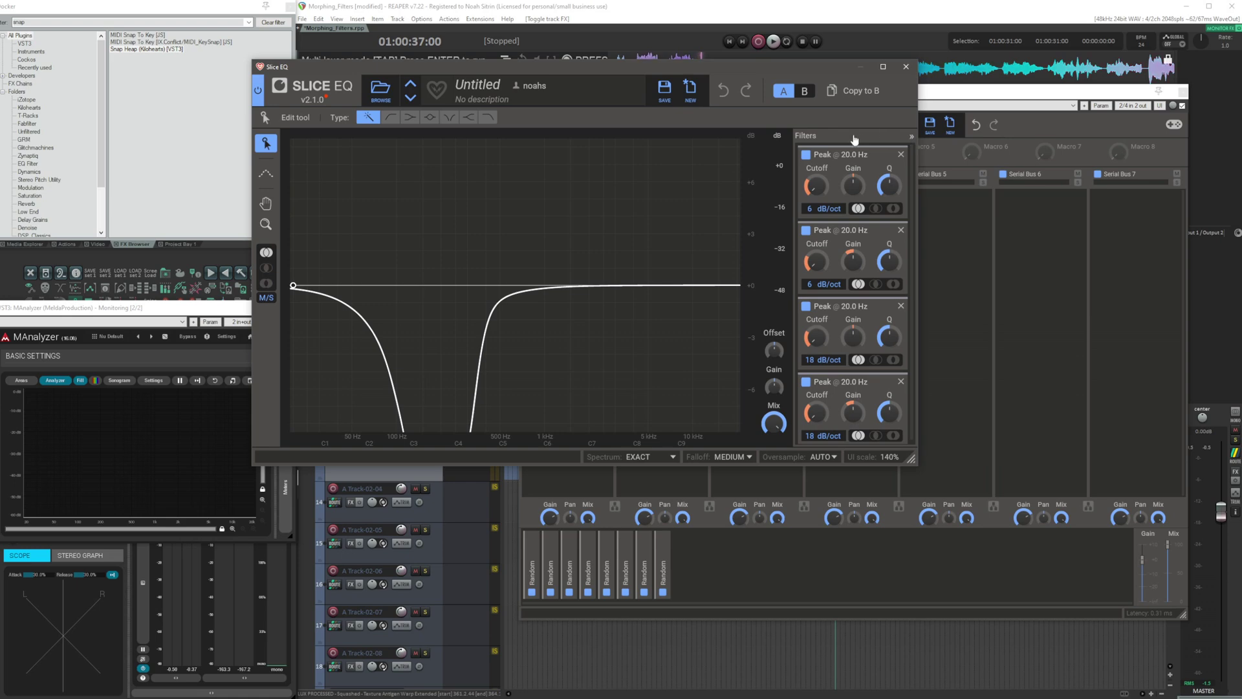
pyautogui.scroll(-1, 797, 402)
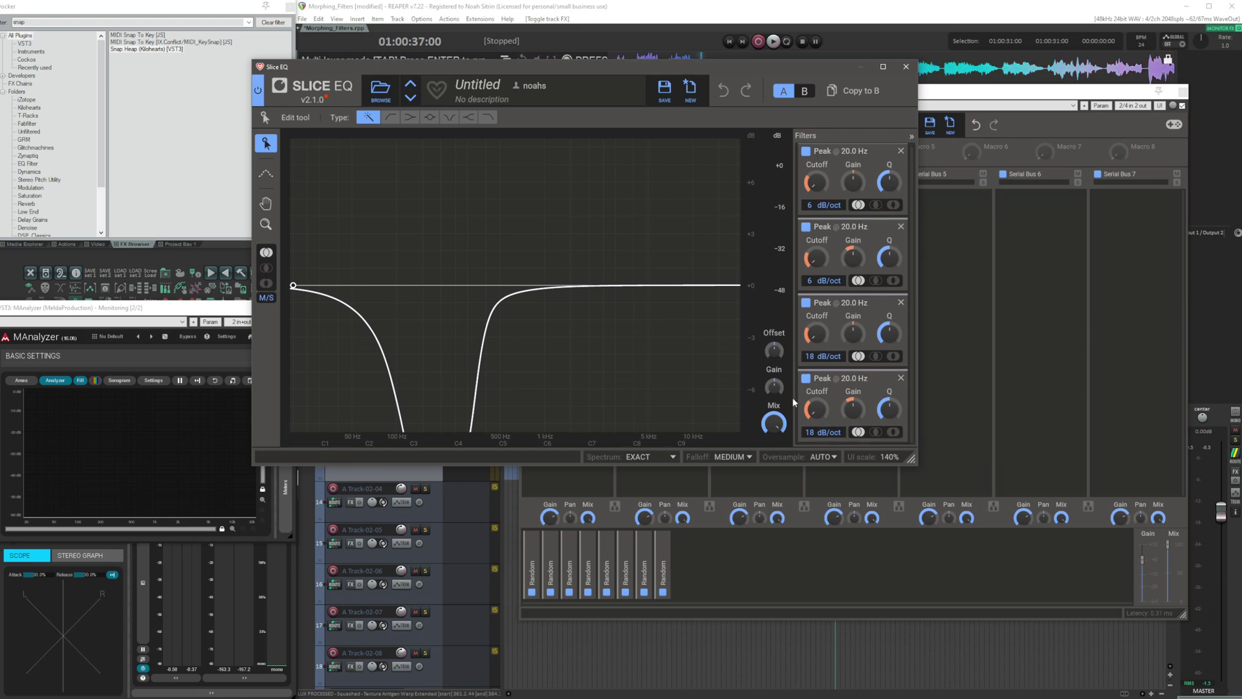
pyautogui.click(584, 287)
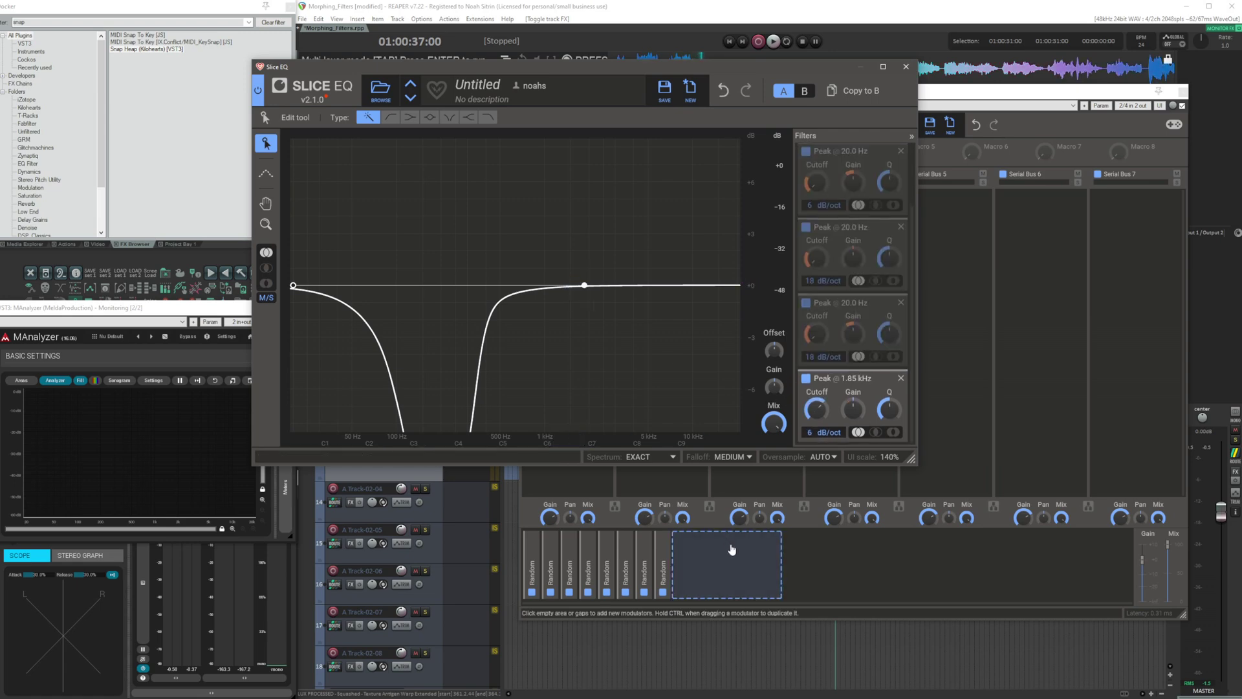
# Add an LFO modulator to Snap Heap and assign it to the cutoff of the 1.85 kHz peak filter.
pyautogui.click(732, 550)
pyautogui.click(750, 533)
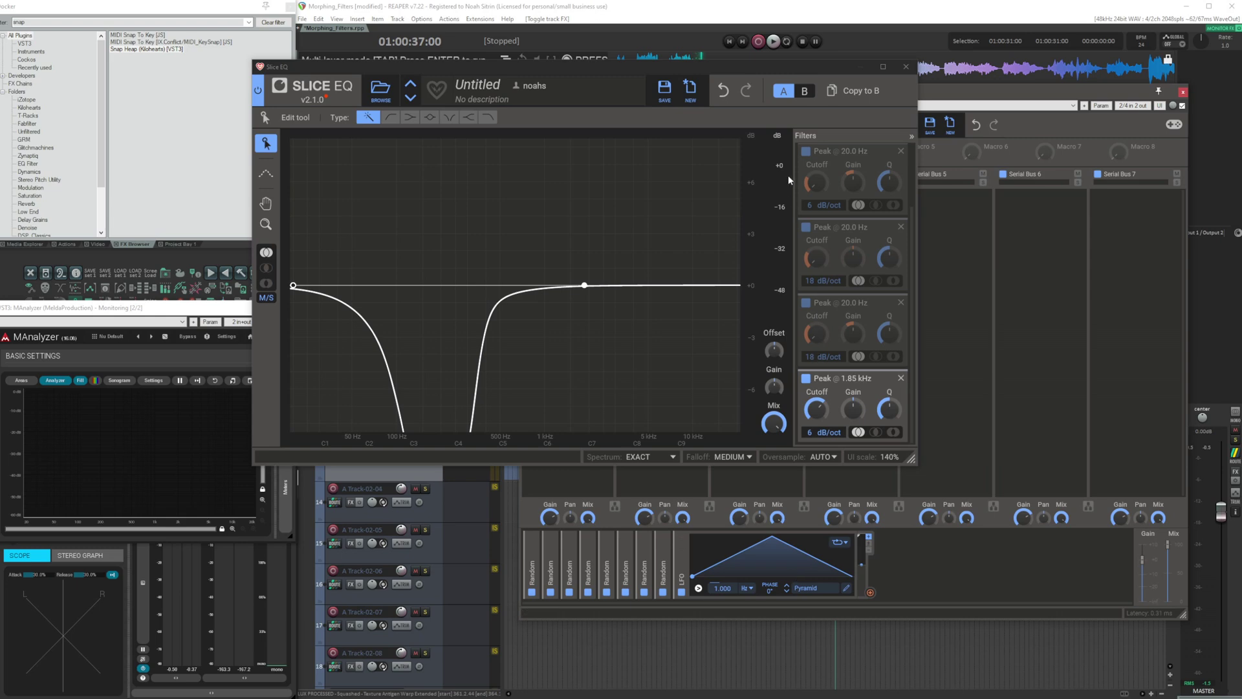
pyautogui.moveTo(758, 64); pyautogui.dragTo(828, 71)
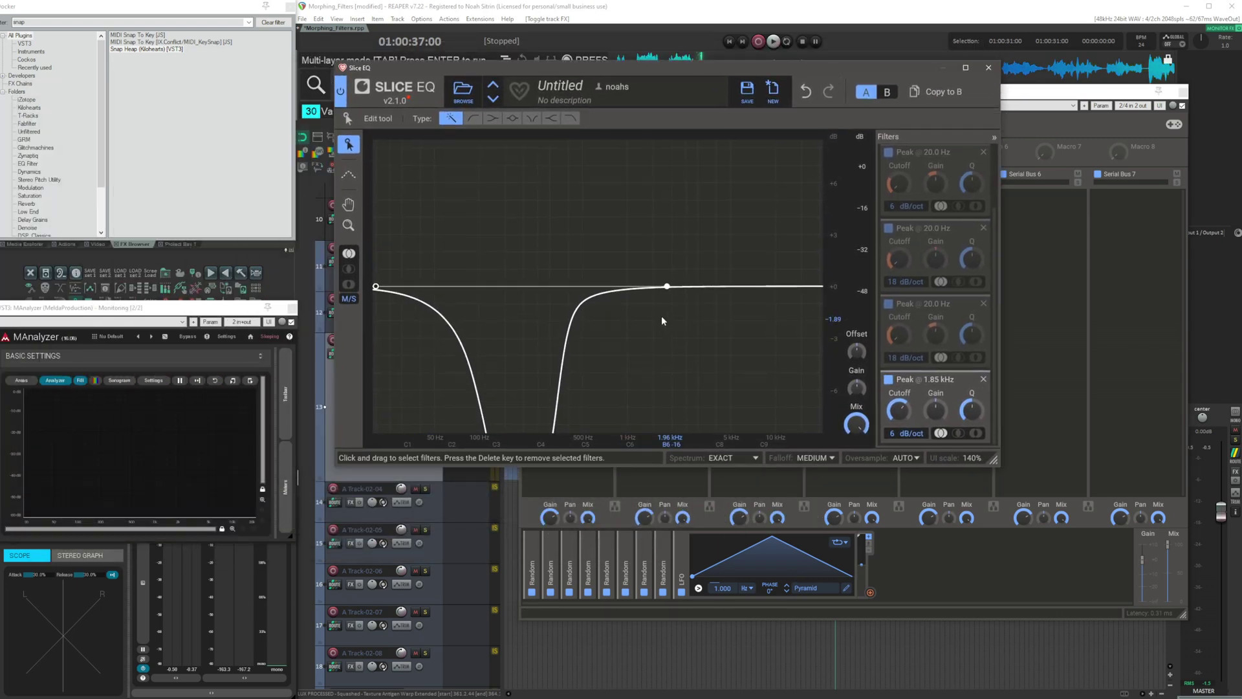
pyautogui.click(870, 594)
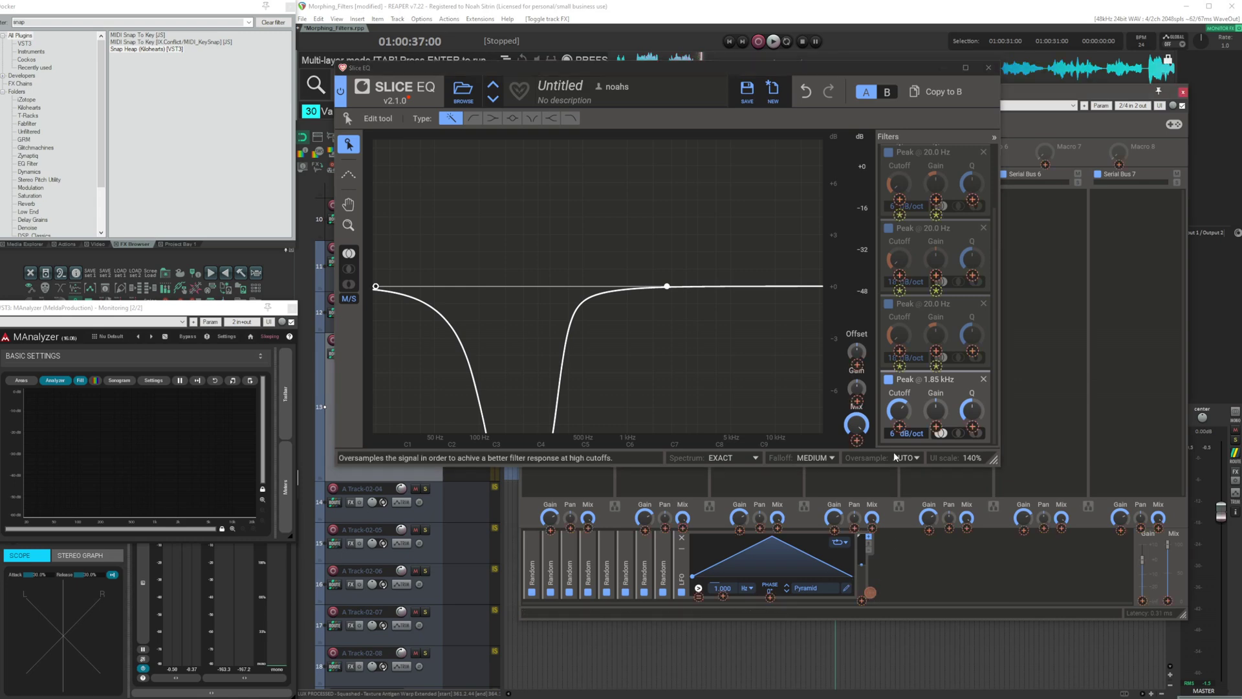
pyautogui.click(899, 427)
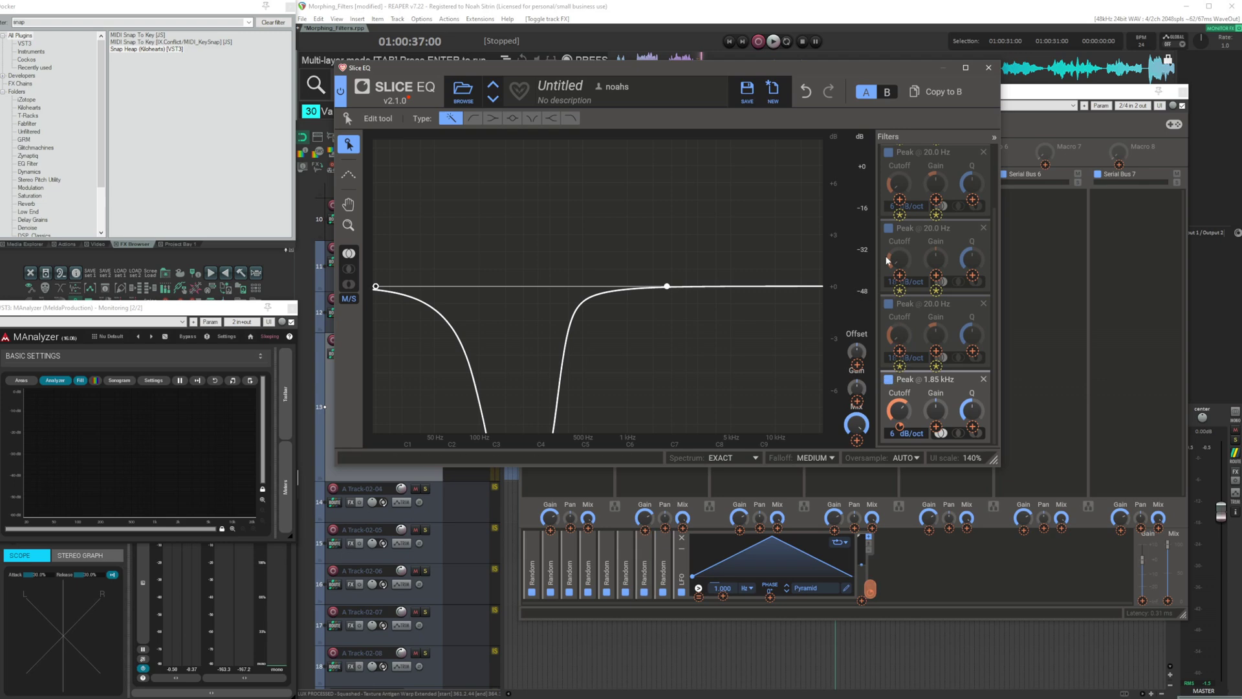
# Delete the added 1.85 kHz peak filter and undo the extra filter deletion in Slice EQ.
pyautogui.moveTo(506, 65); pyautogui.dragTo(618, 71)
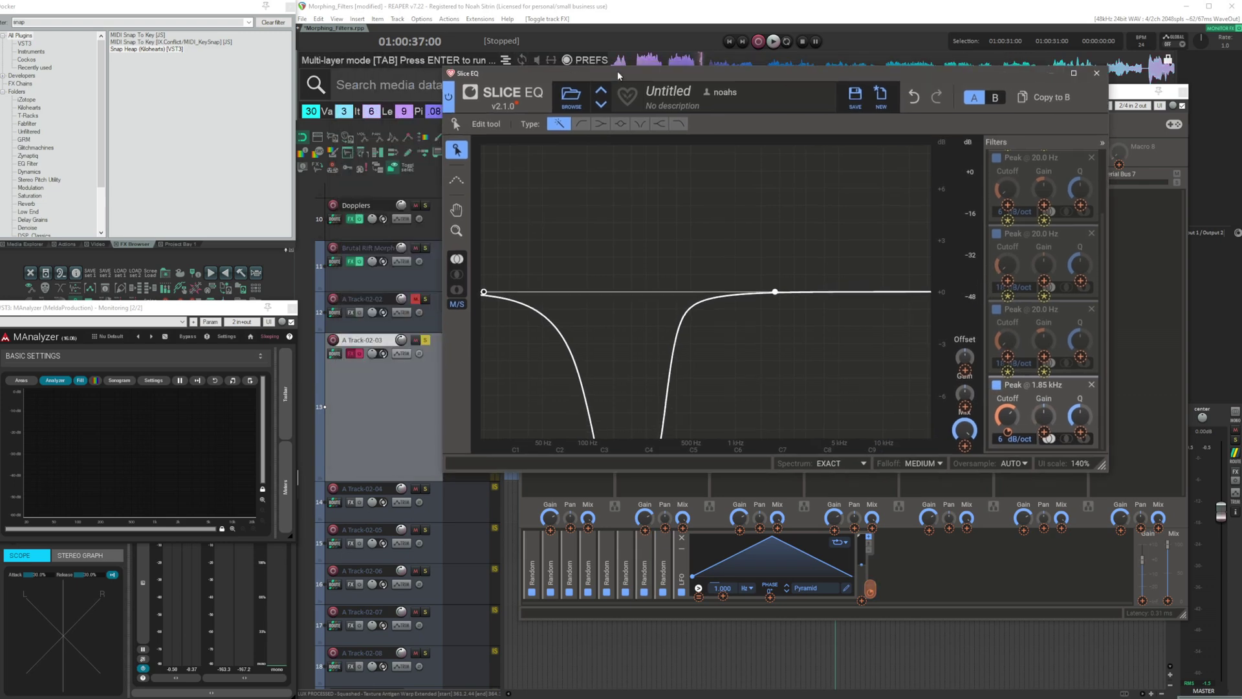
pyautogui.click(1092, 386)
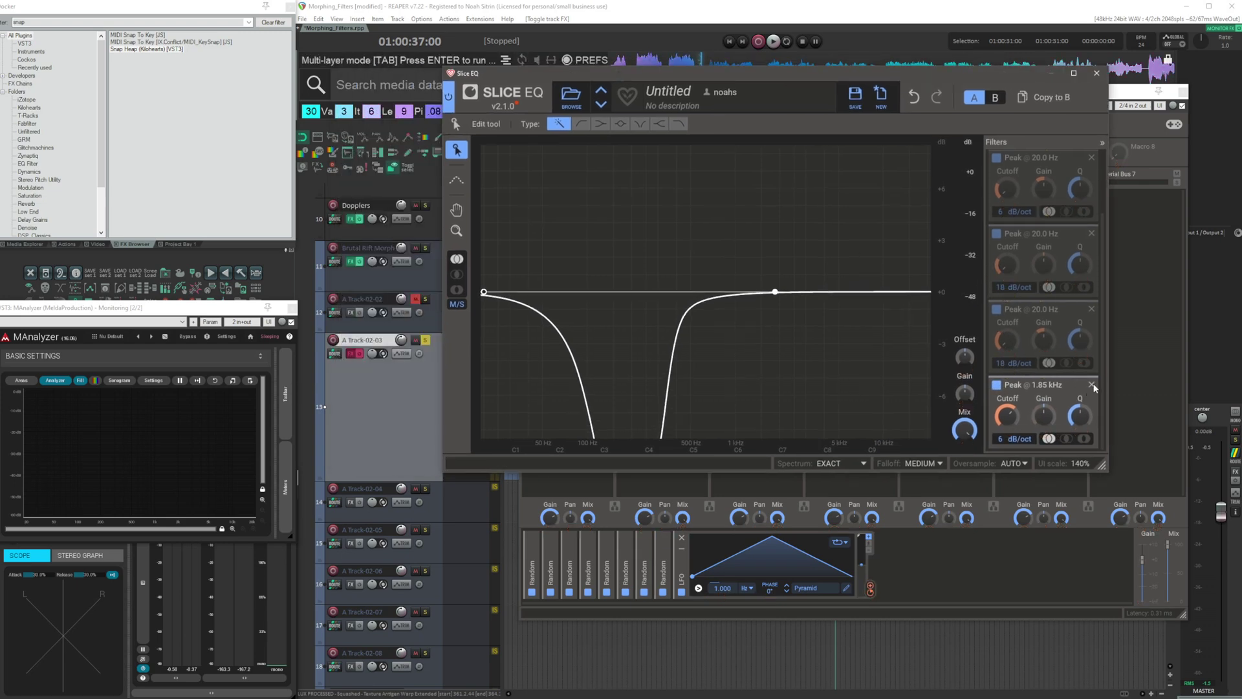
pyautogui.click(1092, 385)
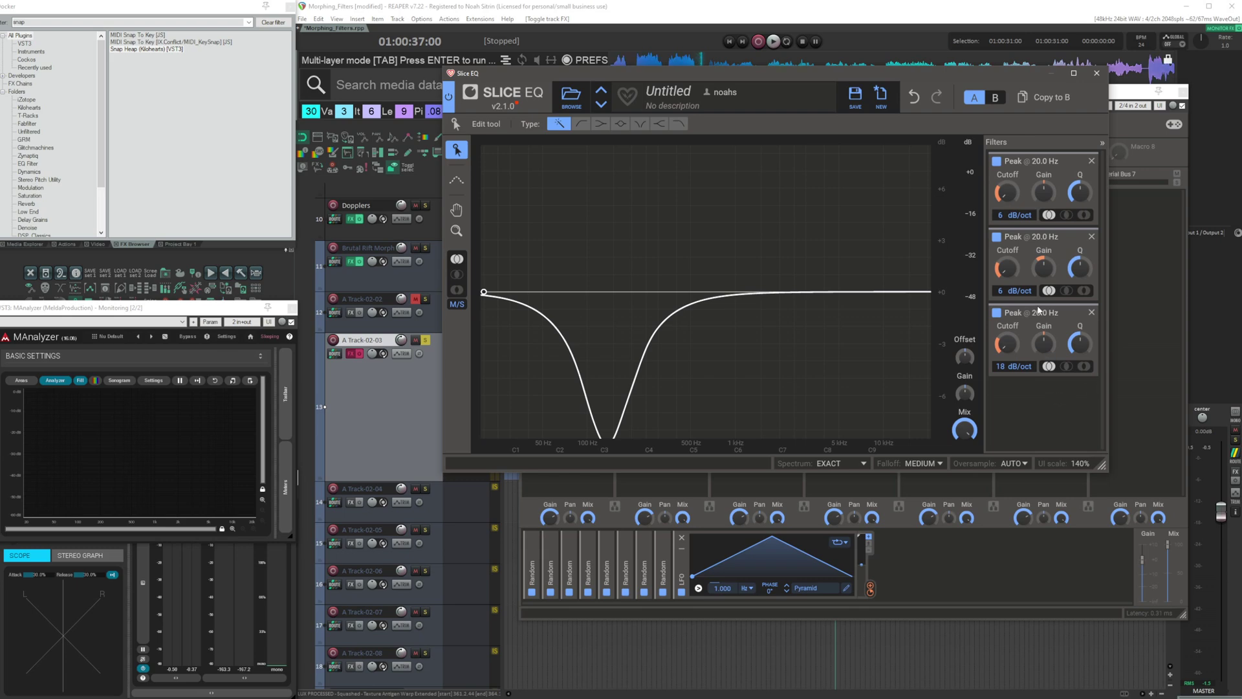
pyautogui.click(914, 97)
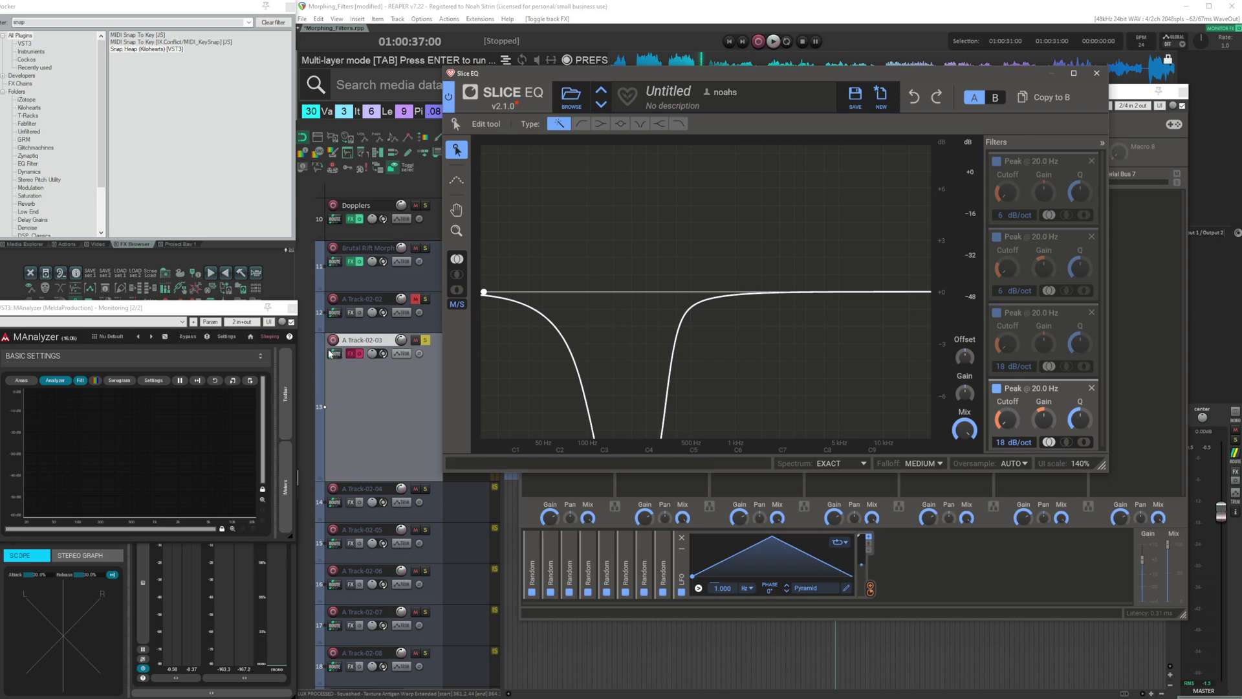
# Re-enable the effects of track A Track-02-03 and lower Snap Heap's Rand Rate macro while keeping the Slice EQ curve in view.
pyautogui.click(359, 355)
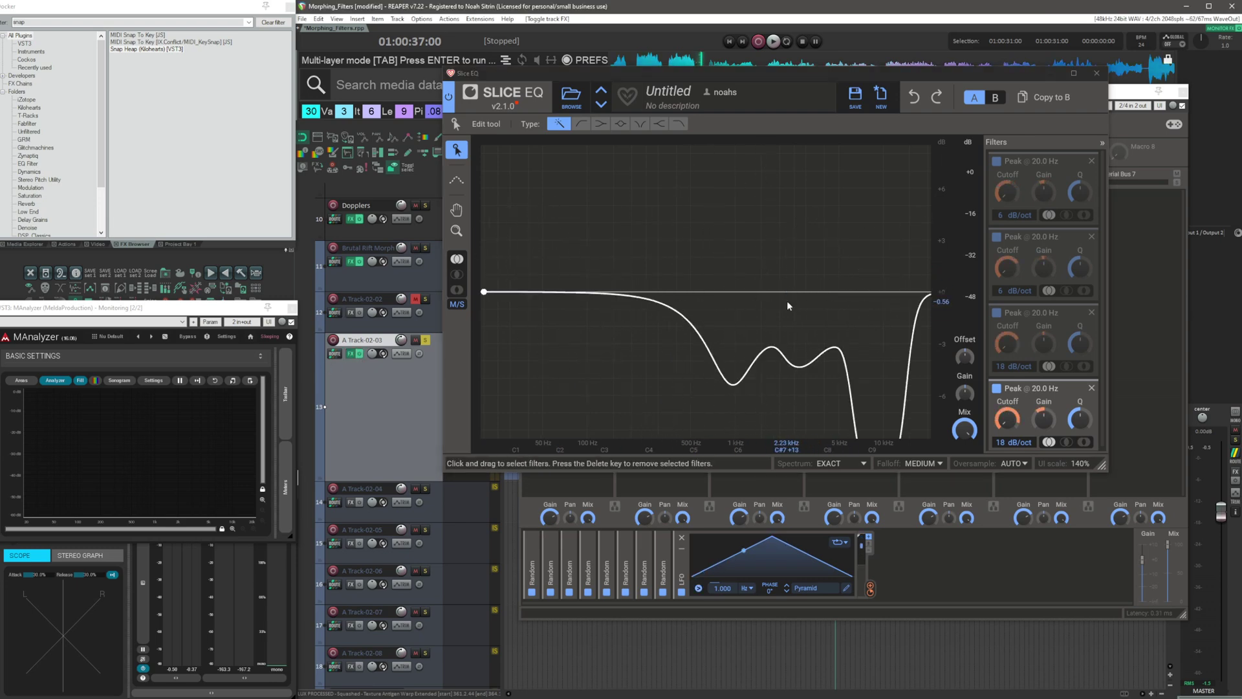
pyautogui.moveTo(752, 76); pyautogui.dragTo(755, 287)
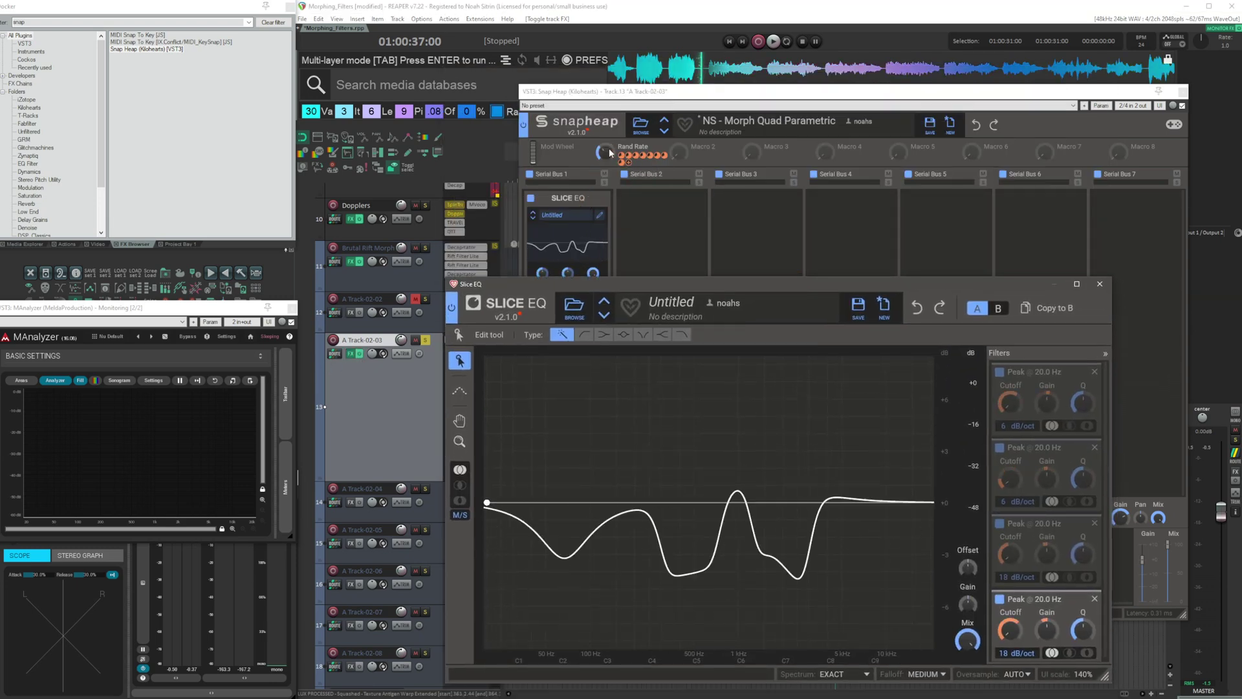
pyautogui.moveTo(727, 286); pyautogui.dragTo(716, 87)
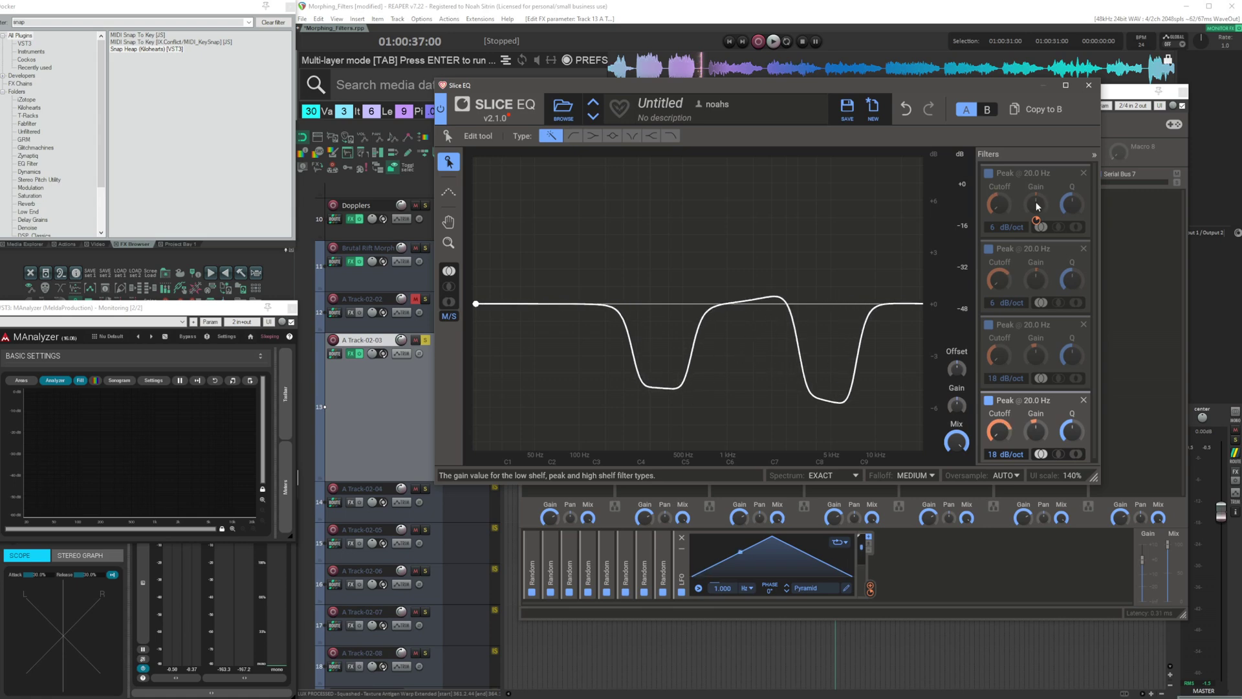
# Remove the LFO modulator from Snap Heap and close the Slice EQ editor.
pyautogui.click(681, 537)
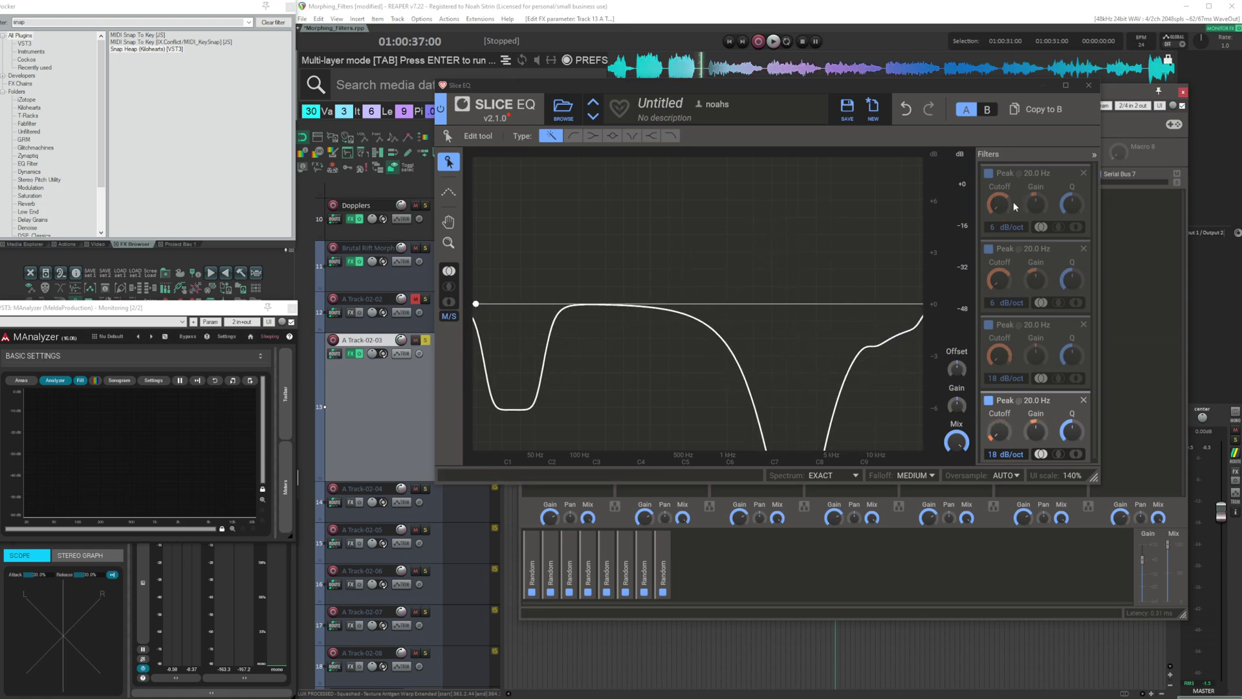
pyautogui.moveTo(1039, 227)
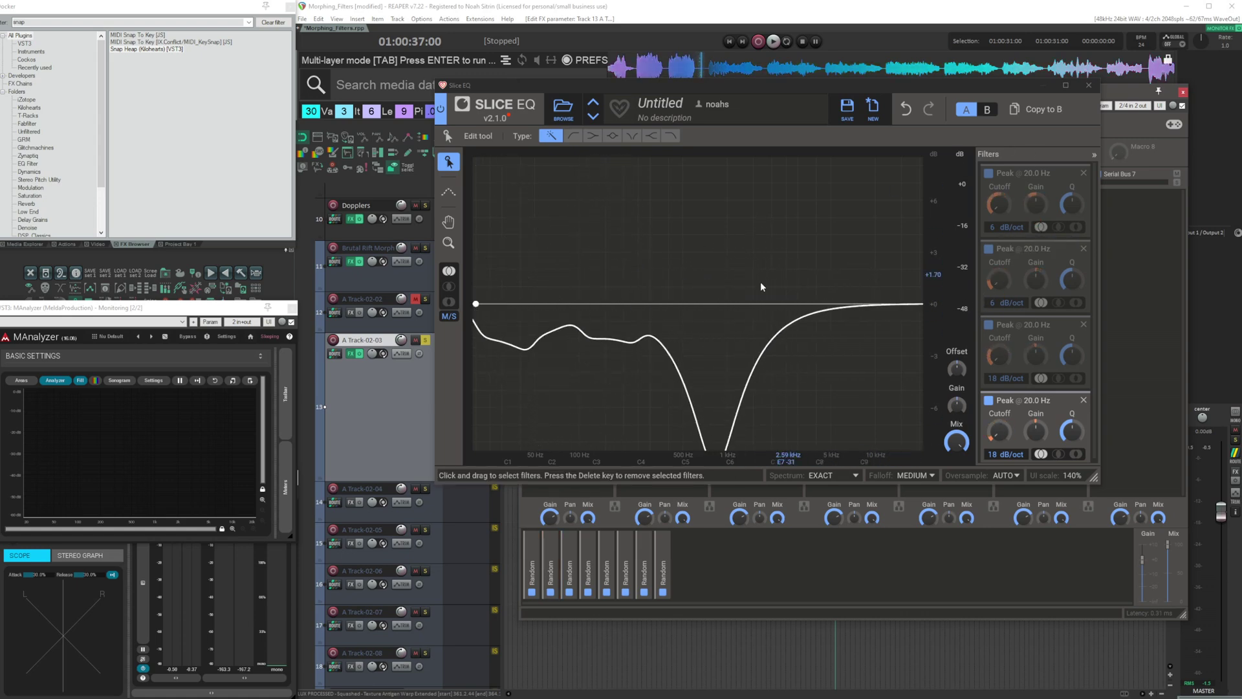
pyautogui.click(1088, 85)
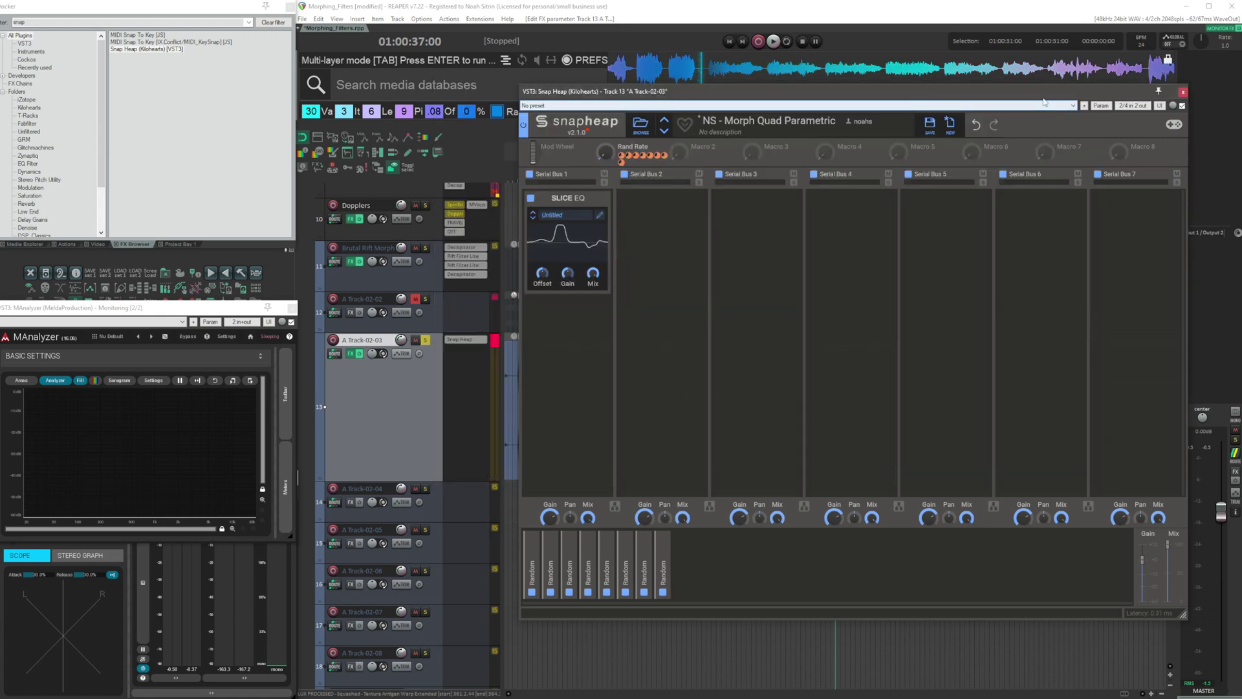
# Compare playback of the impact item with Slice EQ bypassed and enabled.
pyautogui.moveTo(1049, 95); pyautogui.dragTo(558, 83)
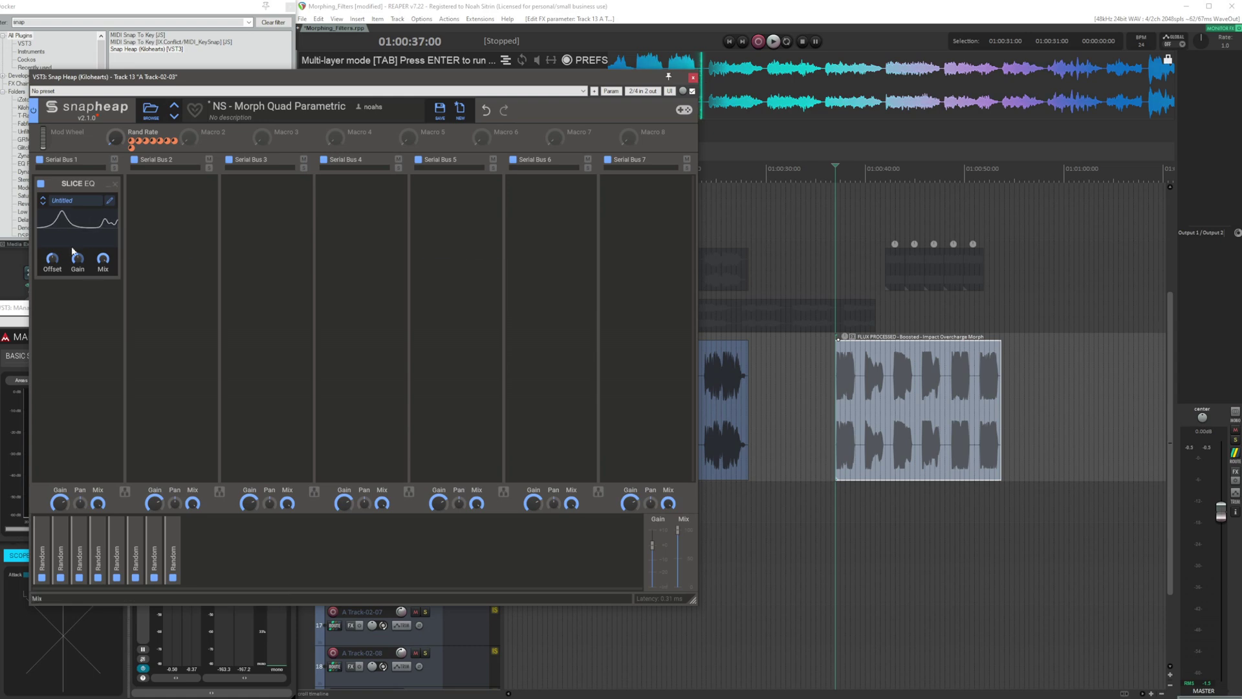
pyautogui.click(41, 185)
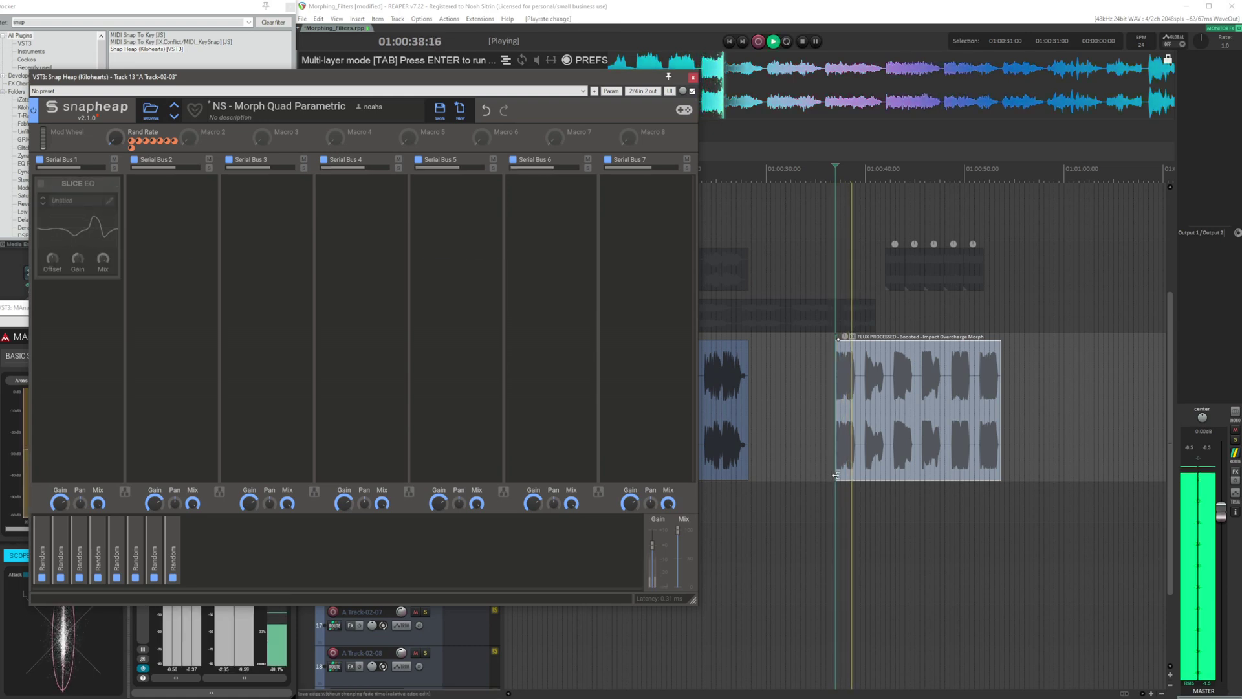
pyautogui.press('space')
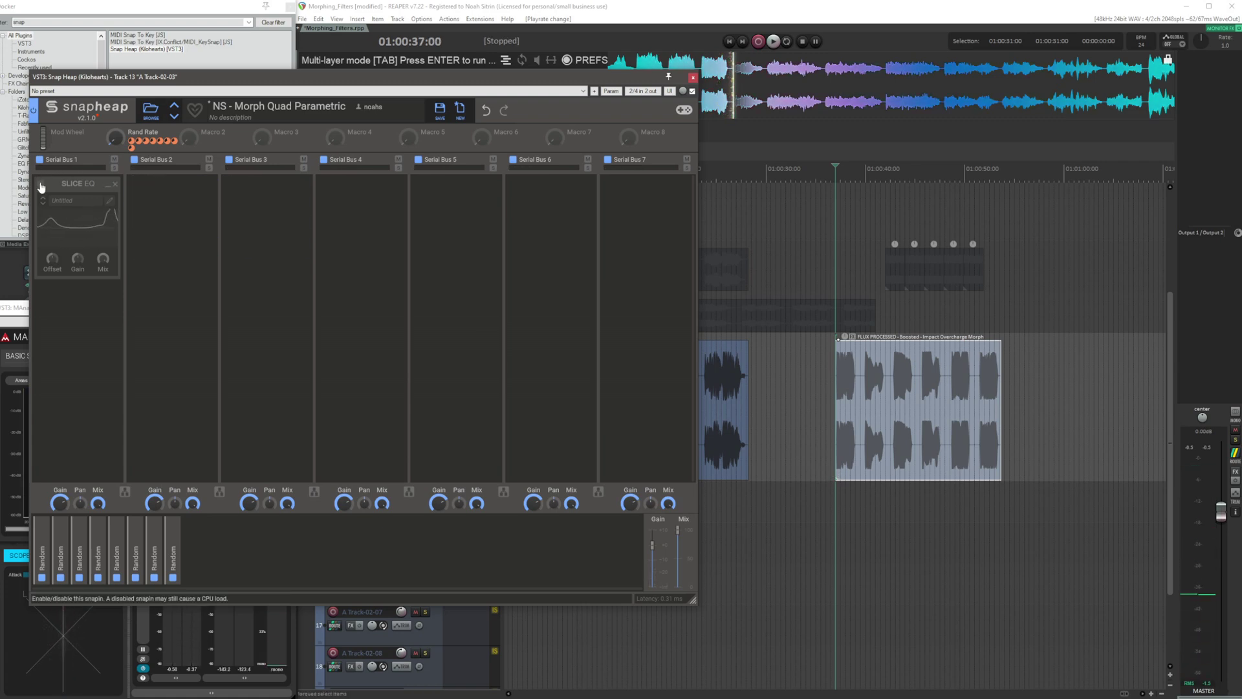
pyautogui.click(40, 186)
pyautogui.moveTo(182, 82); pyautogui.dragTo(349, 84)
pyautogui.press('space')
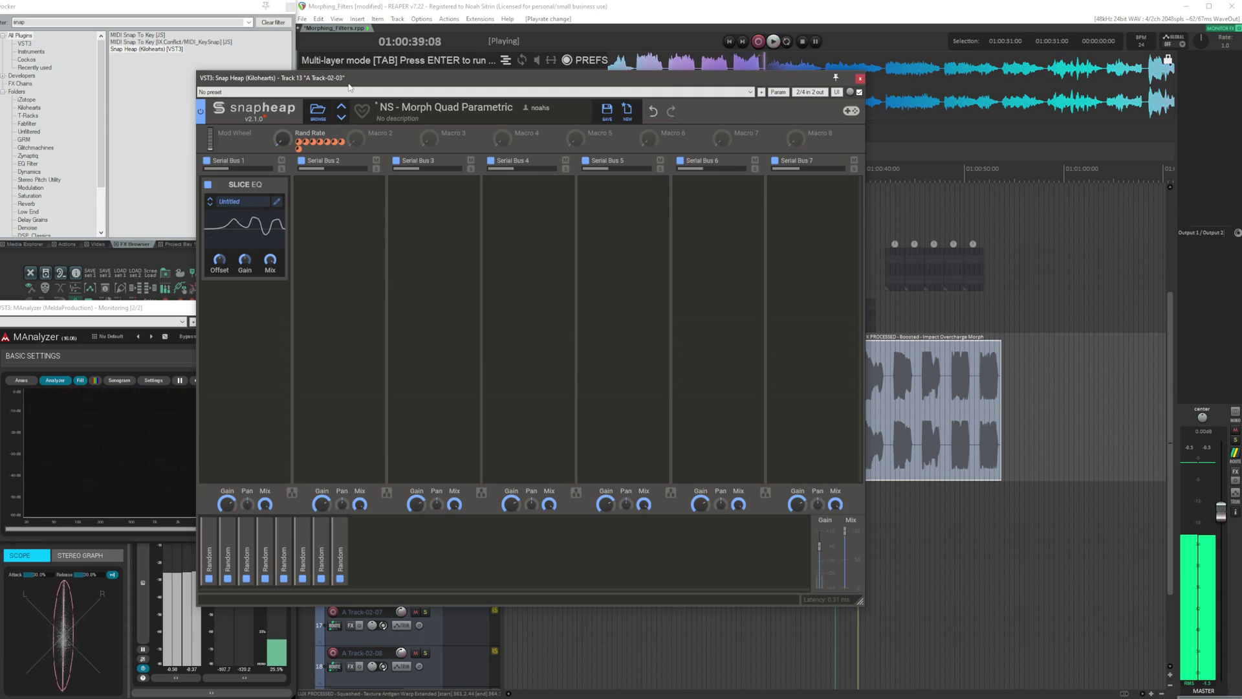
pyautogui.press('space')
# Add a nested Snap Heap to Serial Bus 2 and load the user preset NS - Morph Quad Parametric.
pyautogui.moveTo(350, 87); pyautogui.dragTo(246, 101)
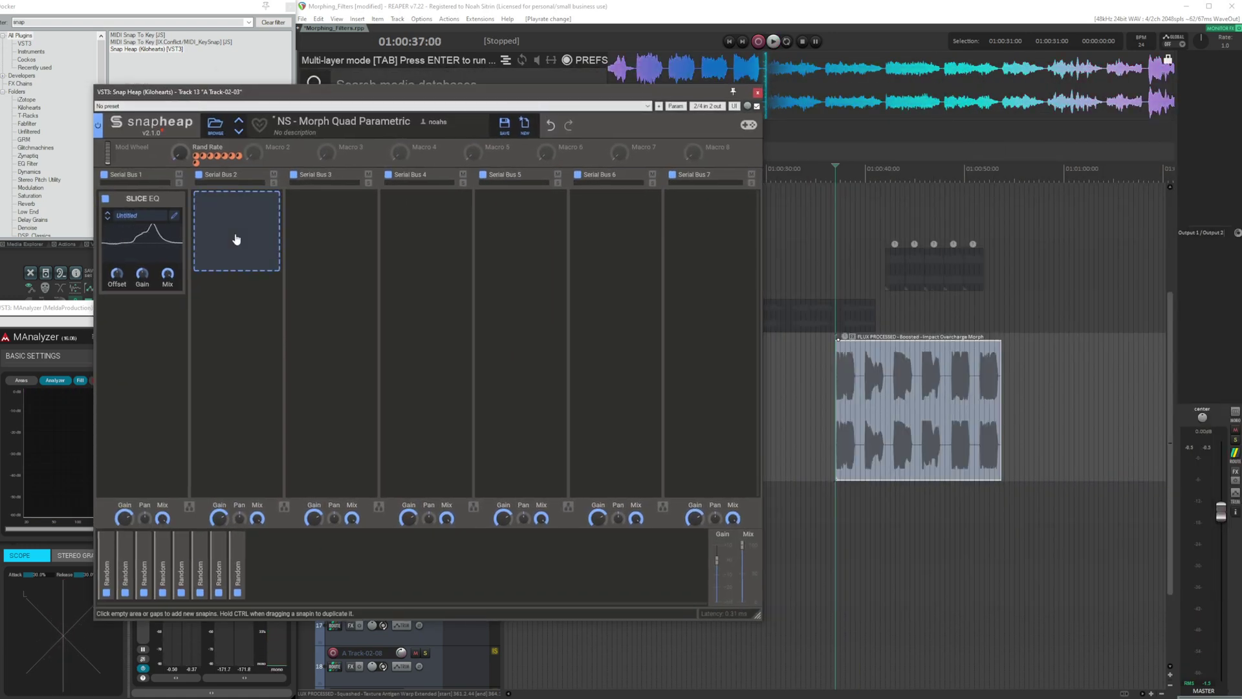
pyautogui.click(236, 240)
pyautogui.click(486, 363)
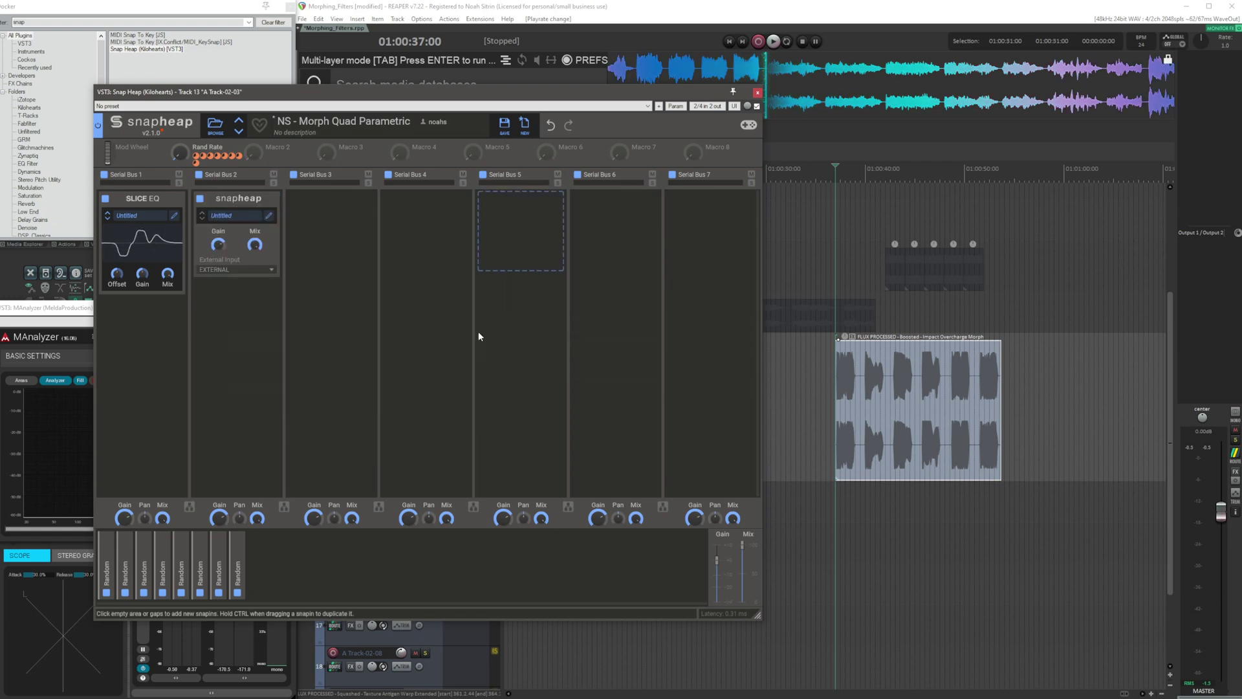
pyautogui.click(270, 217)
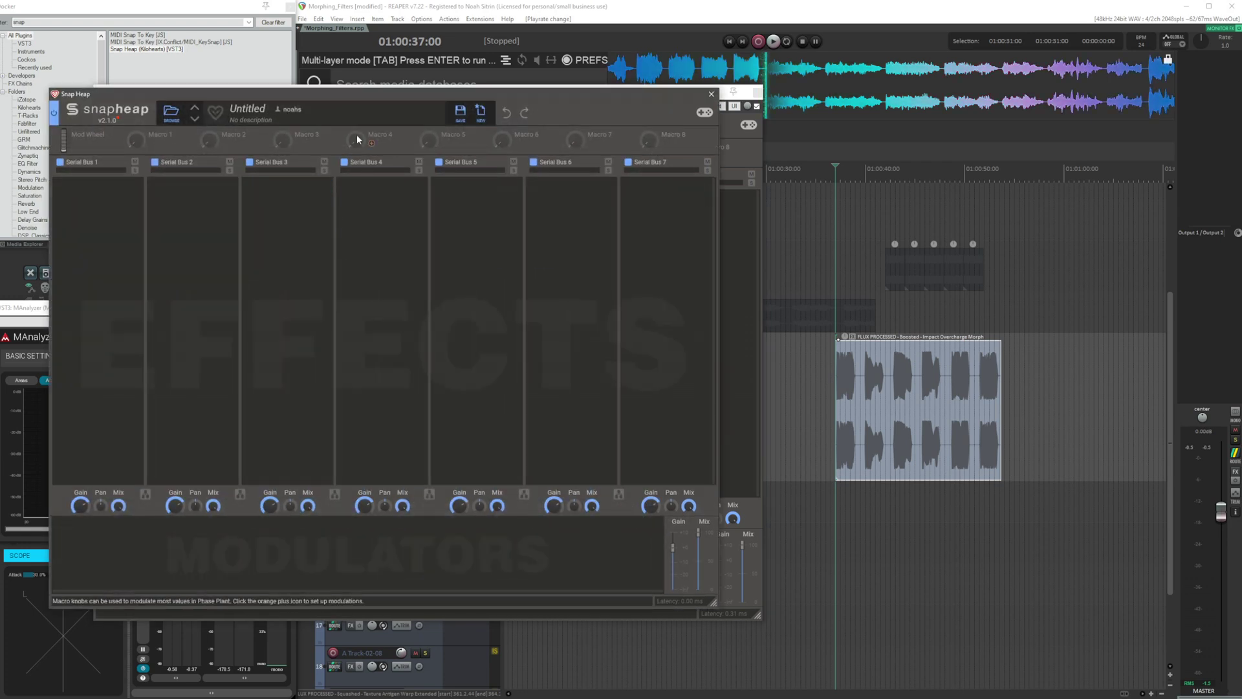
pyautogui.click(168, 109)
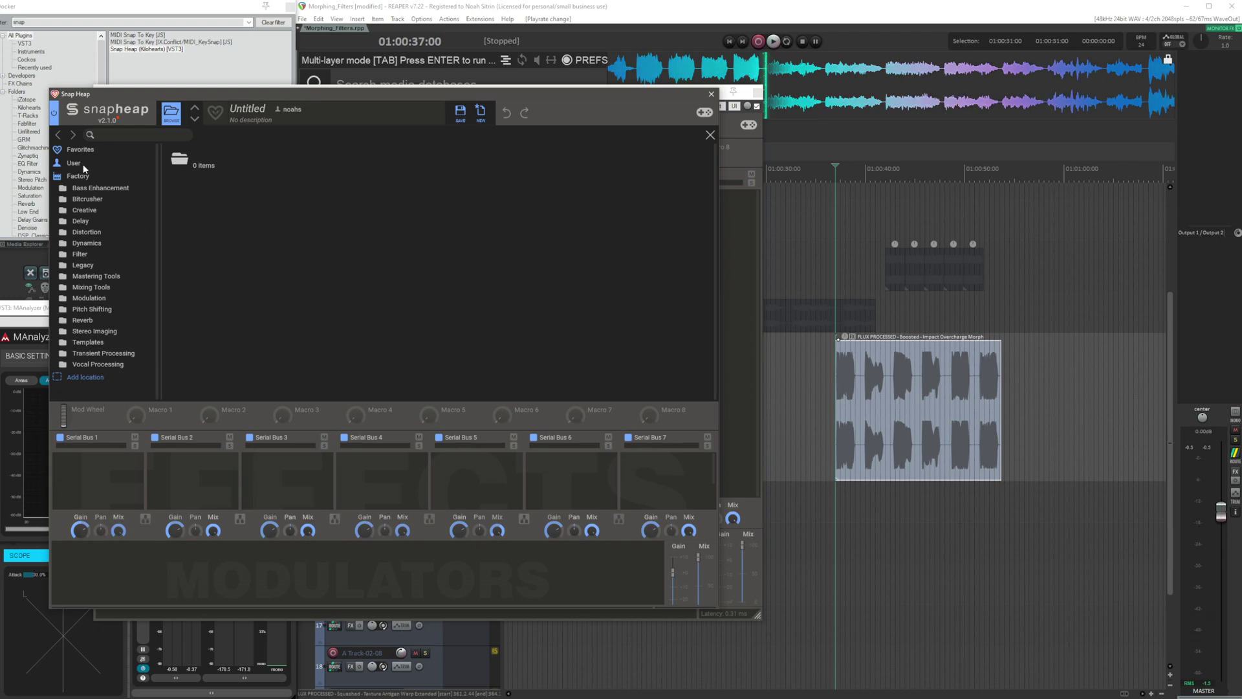
pyautogui.click(83, 167)
pyautogui.click(219, 262)
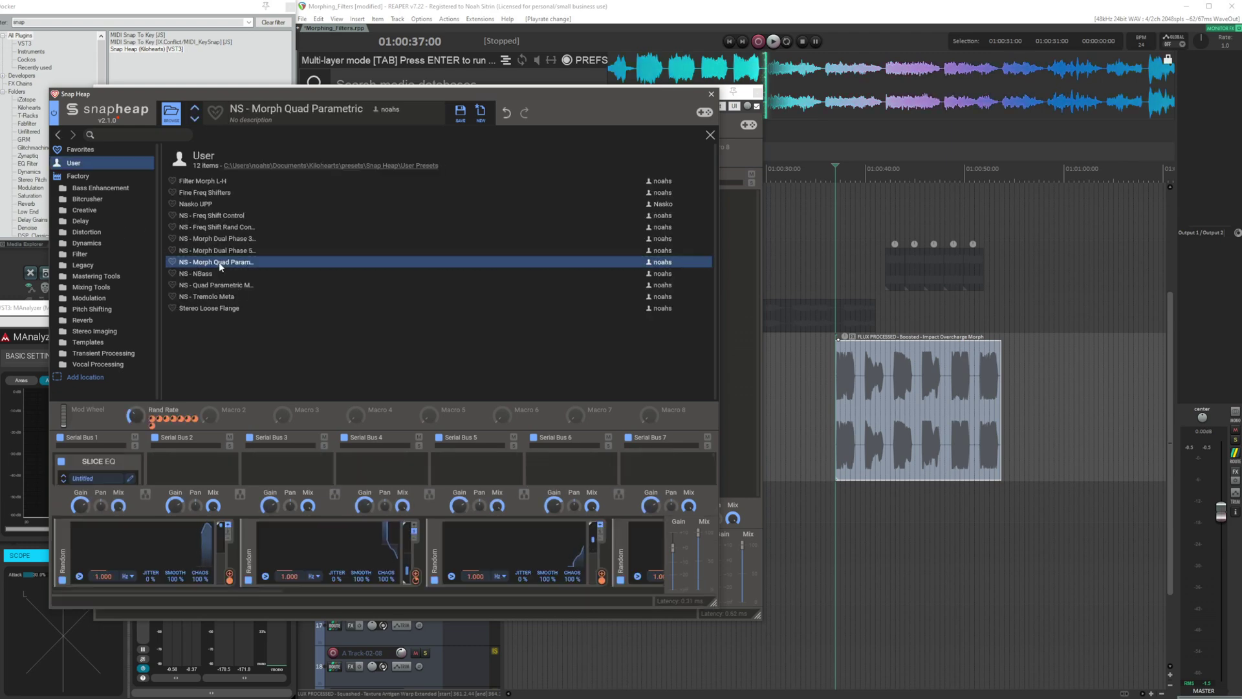
pyautogui.doubleClick(239, 262)
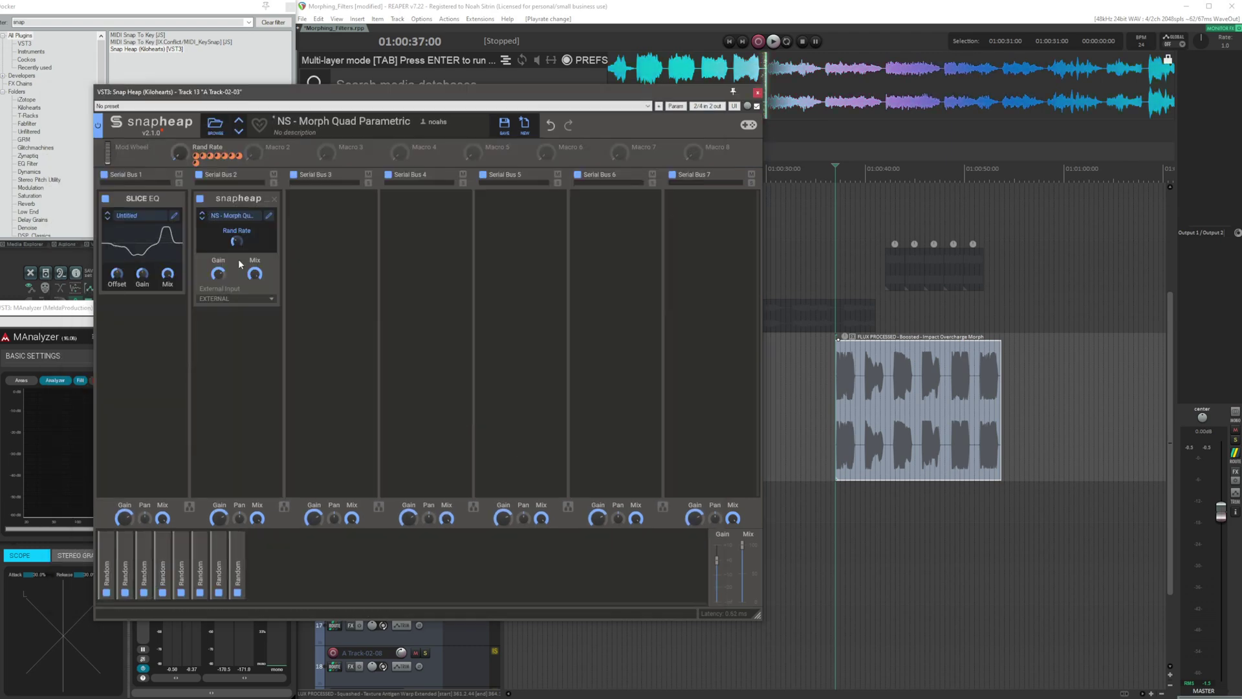
# Duplicate the nested Snap Heap into Serial Bus 3 and Serial Bus 4 and audition the stacked filters.
pyautogui.moveTo(239, 199); pyautogui.dragTo(427, 207)
pyautogui.press('space')
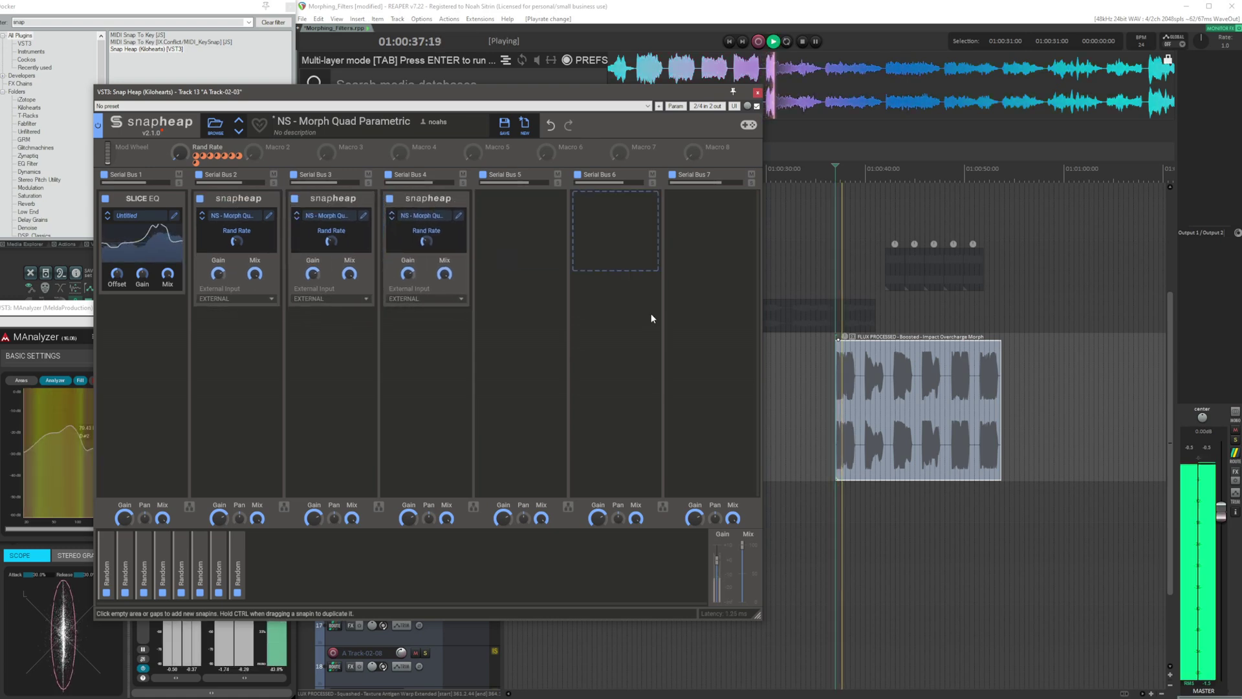
pyautogui.press('space')
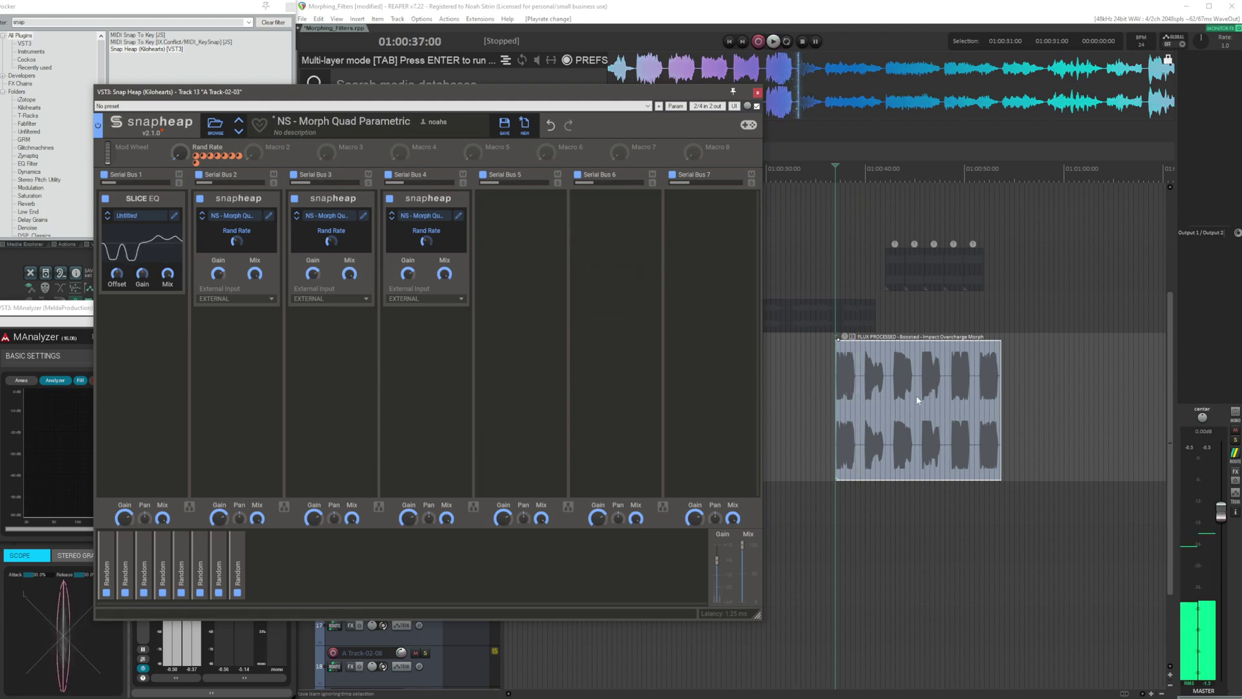
# Time-stretch the Impact Overcharge Morph item to a longer length and play it from its second hit.
pyautogui.click(858, 382)
pyautogui.press('Tab')
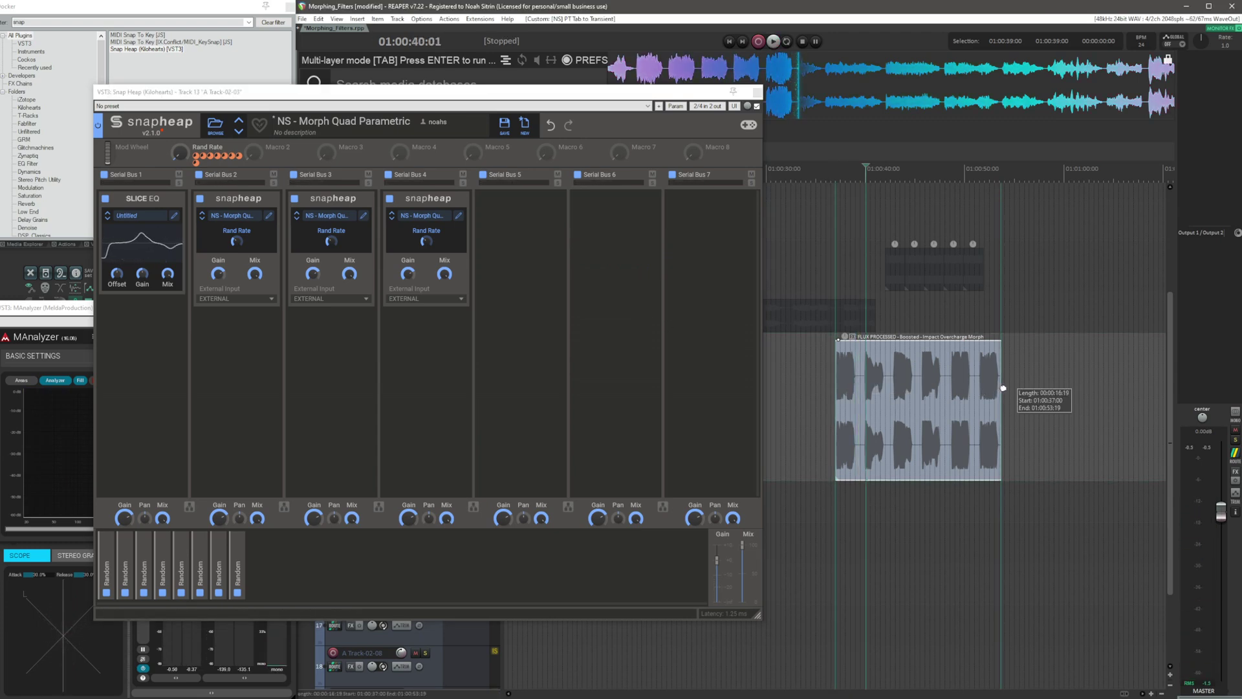
pyautogui.moveTo(1000, 394); pyautogui.dragTo(1090, 395)
pyautogui.press('space')
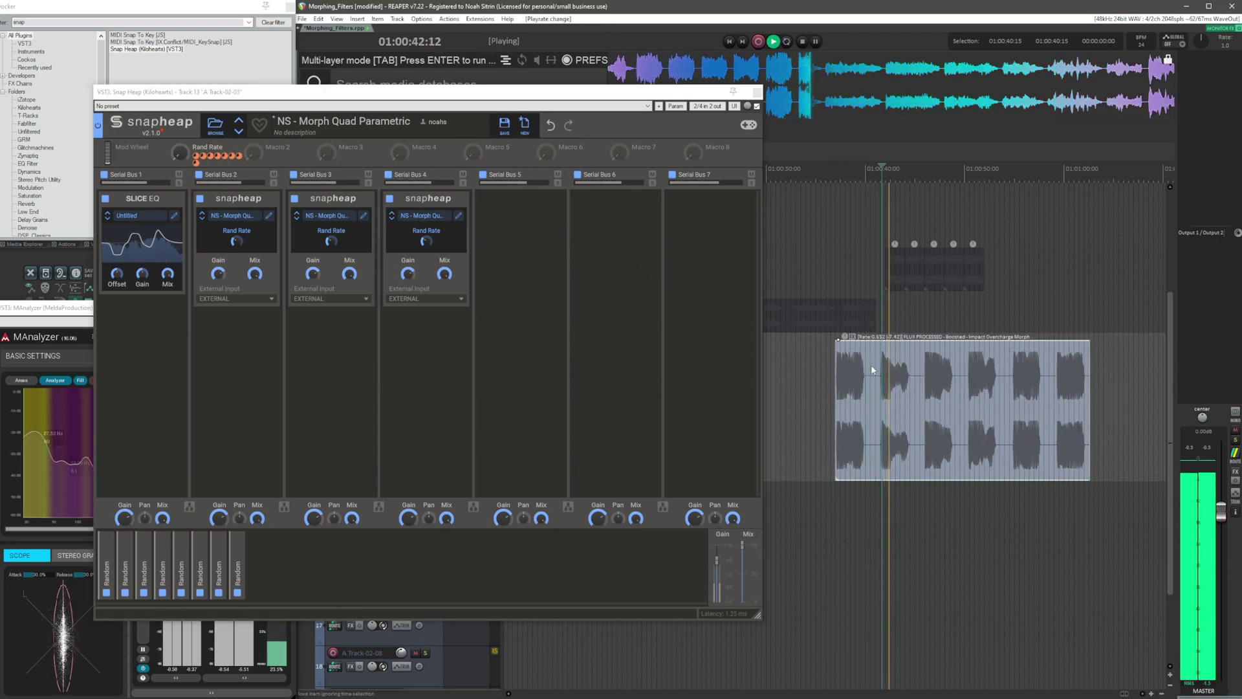
# Time-stretch the Impact Overcharge Morph item slightly shorter and play it from its third hit.
pyautogui.press('space')
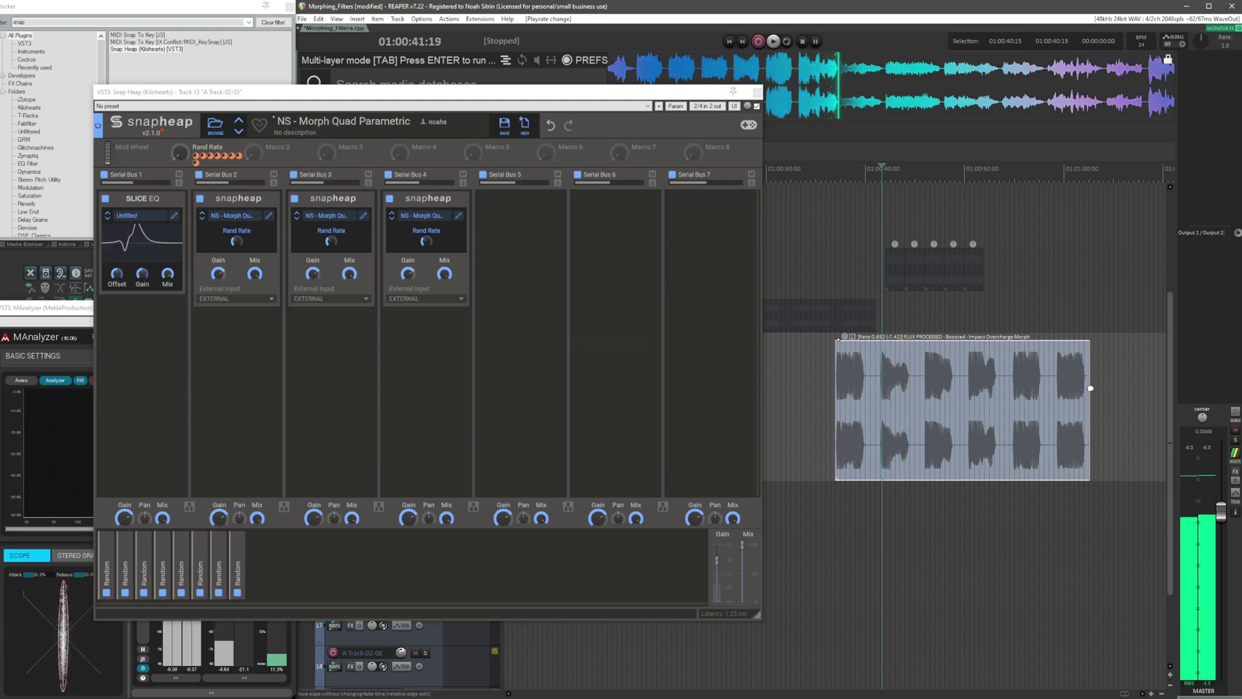
pyautogui.moveTo(1090, 388); pyautogui.dragTo(1063, 389)
pyautogui.click(916, 382)
pyautogui.press('space')
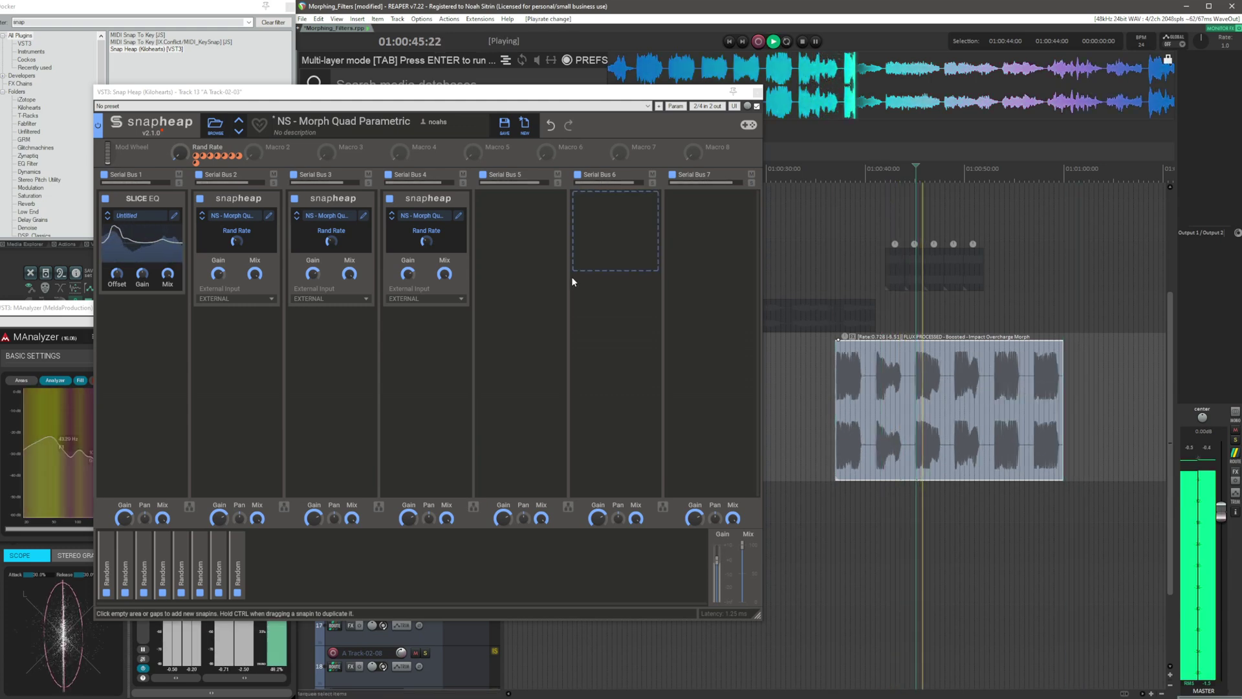
pyautogui.press('space')
# Add a Distortion snapin to Serial Bus 5, set its type to Saturate, and audition the impact item through it.
pyautogui.click(535, 233)
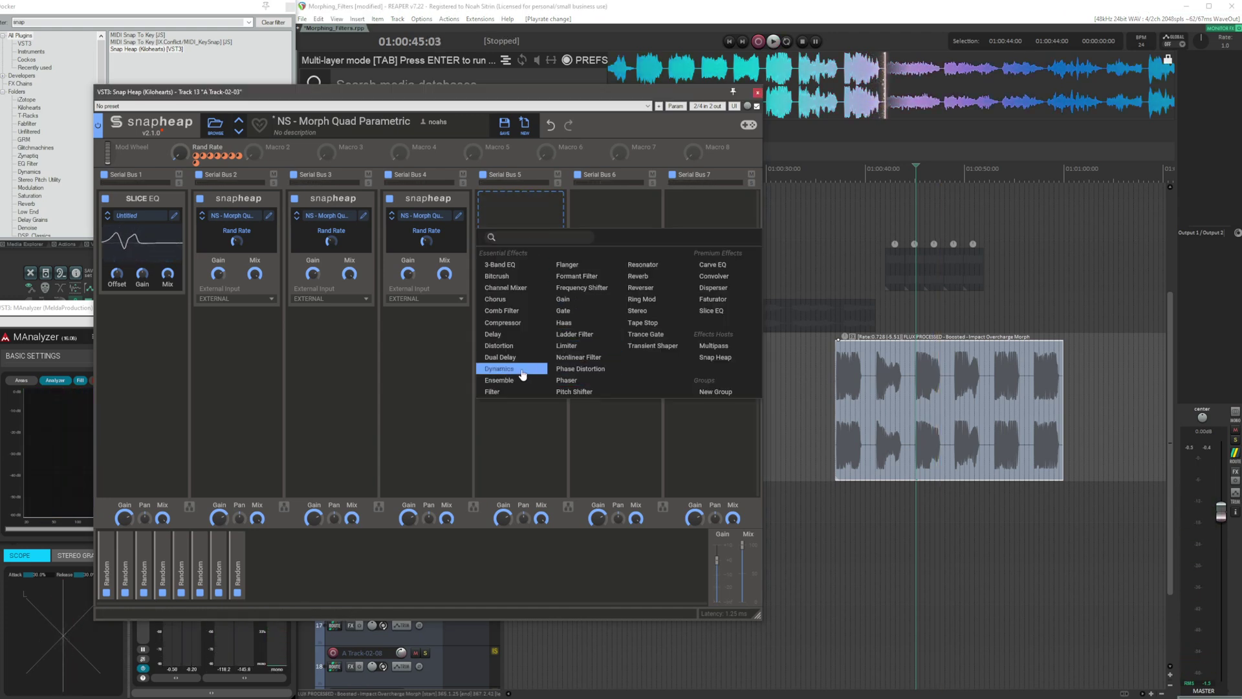
pyautogui.click(508, 348)
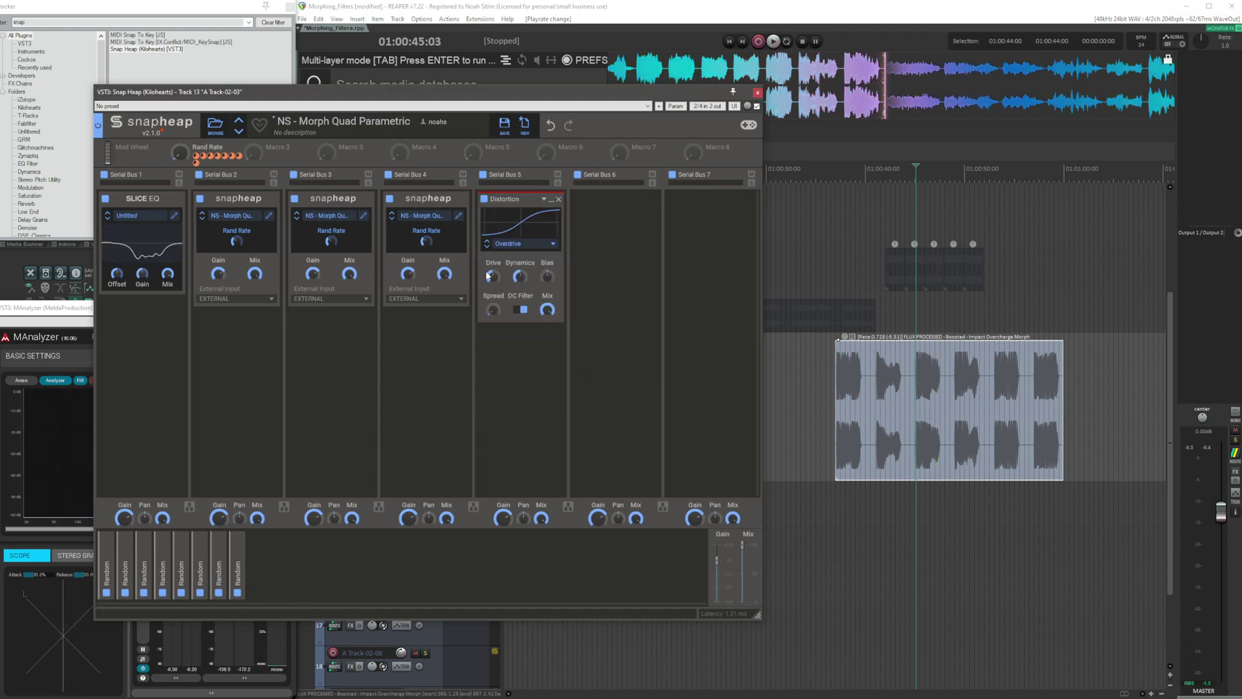
pyautogui.click(517, 244)
pyautogui.click(524, 256)
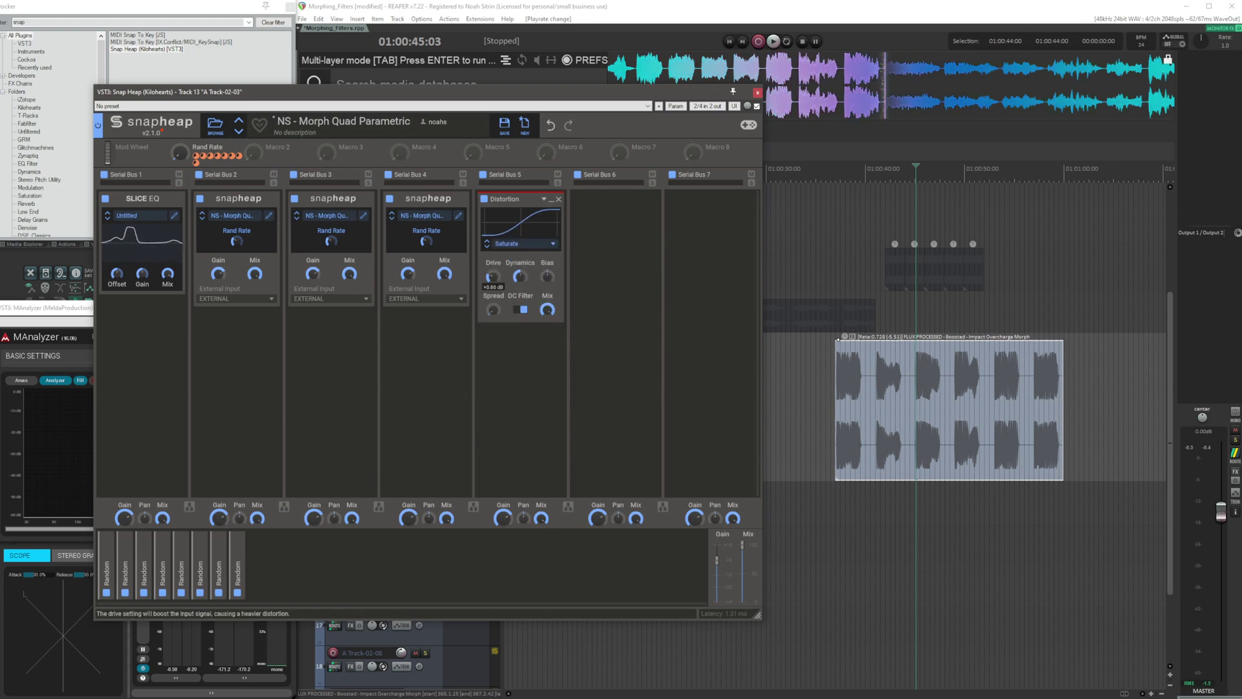
pyautogui.press('space')
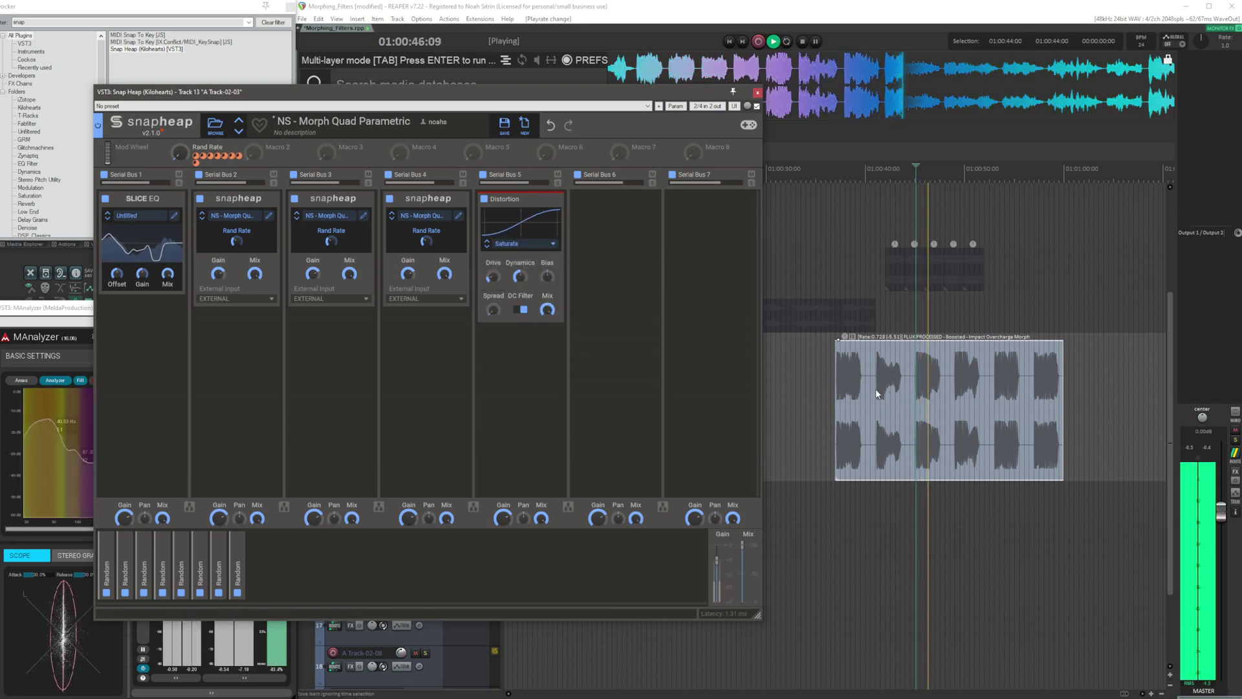
pyautogui.press('space')
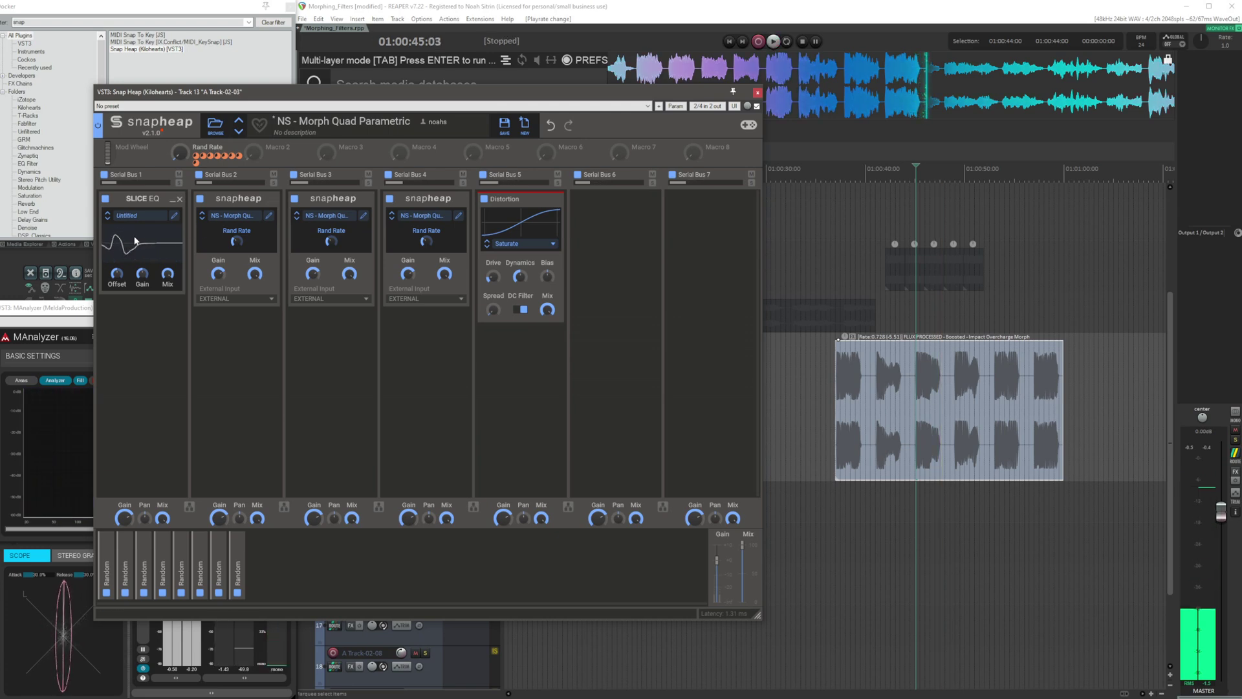
# Audition the impact item from its fourth and fifth hits with the nested morph filters and Saturate distortion active.
pyautogui.click(967, 374)
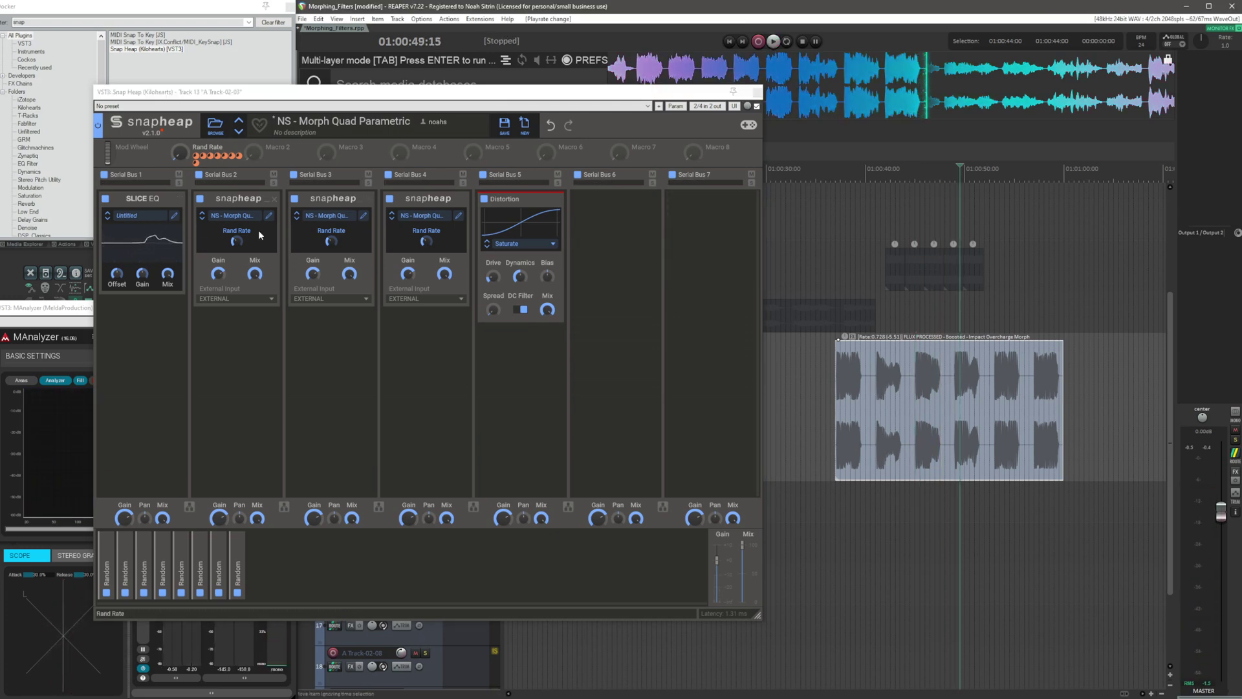
pyautogui.click(237, 242)
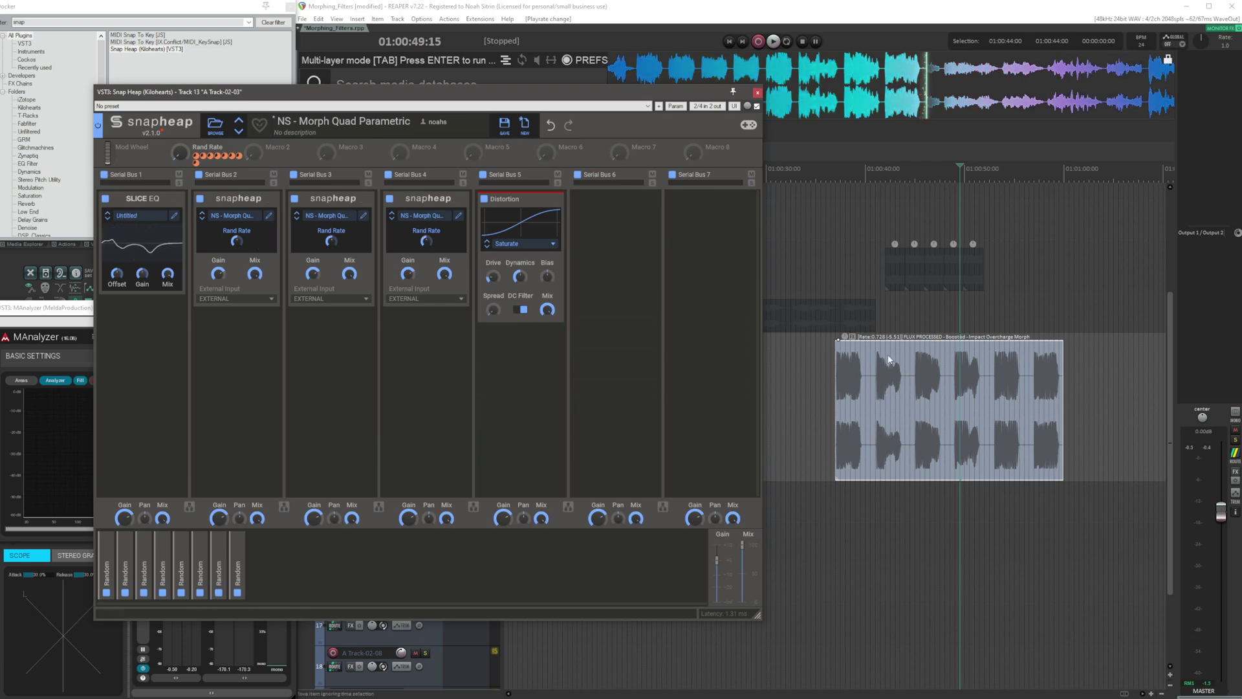
pyautogui.moveTo(608, 92); pyautogui.dragTo(659, 108)
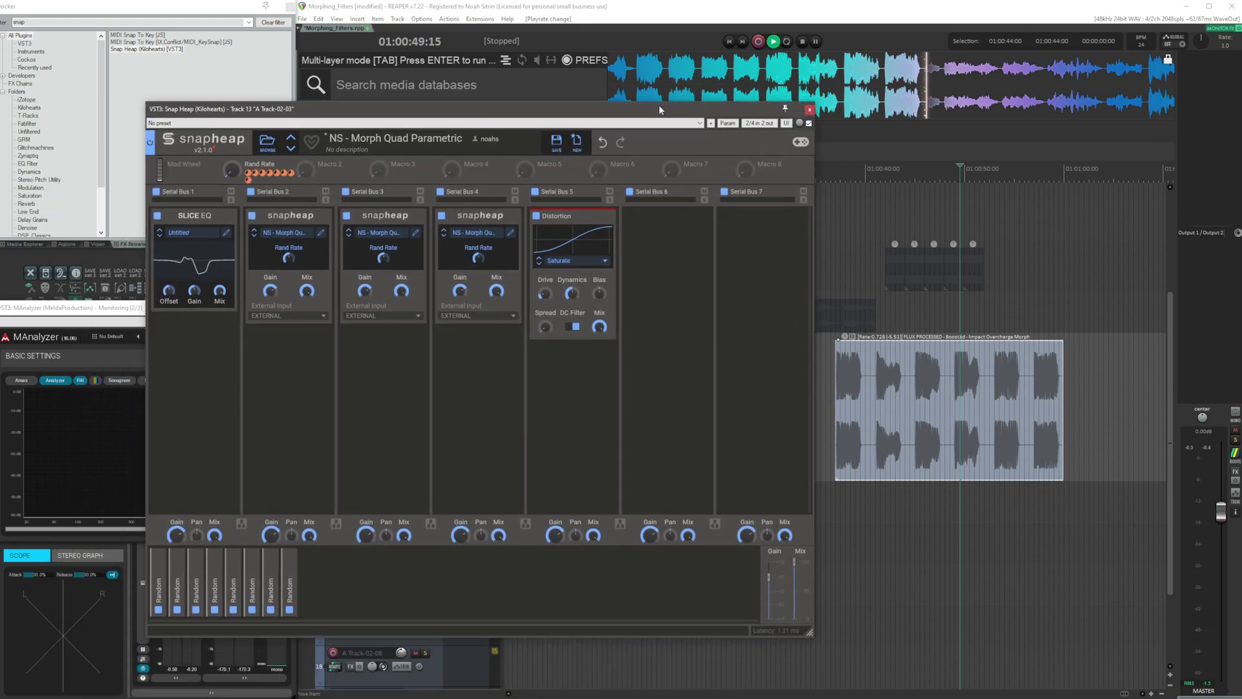
pyautogui.press('space')
pyautogui.press('space')
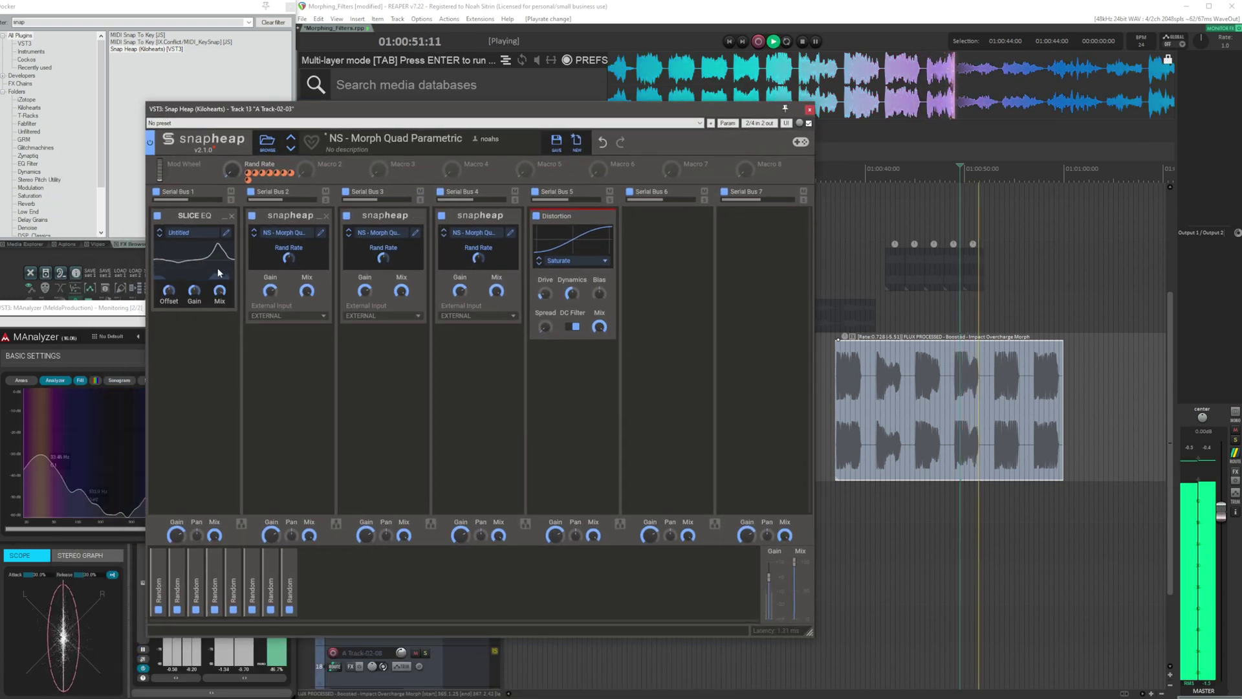
pyautogui.click(1000, 367)
pyautogui.press('space')
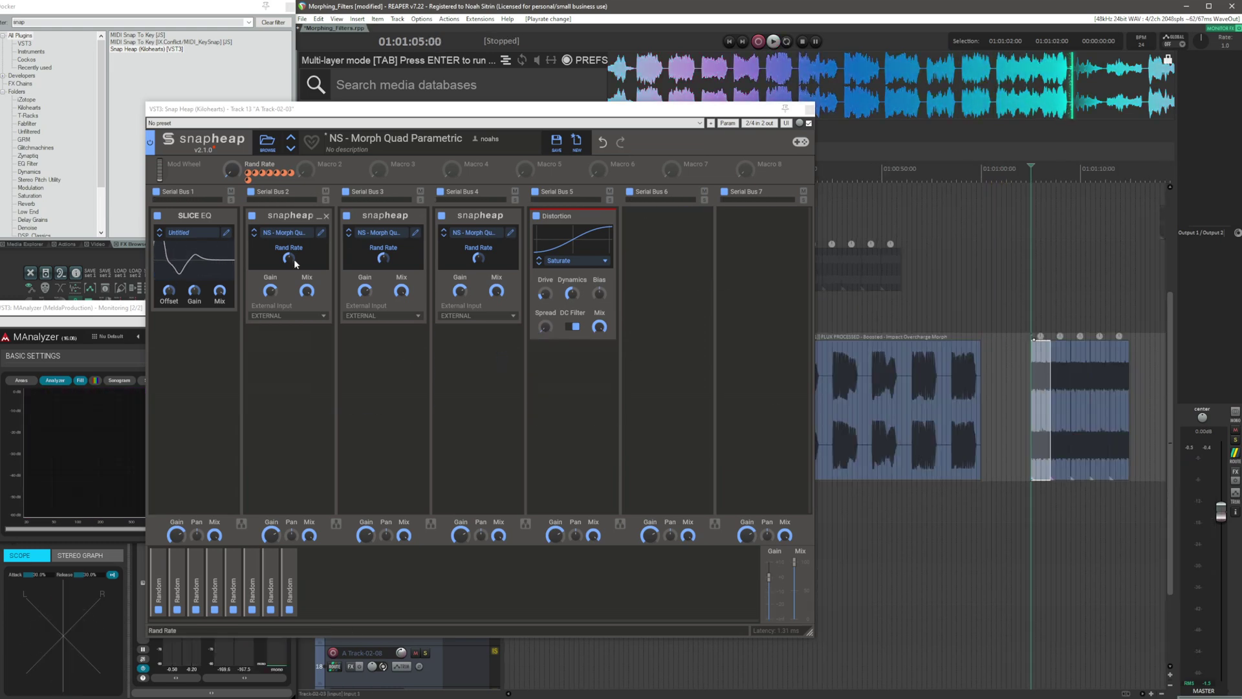
# Add a second nested Snap Heap to Serial Bus 2 and load the user preset NS - Morph Dual Phase 5th Order.
pyautogui.click(298, 359)
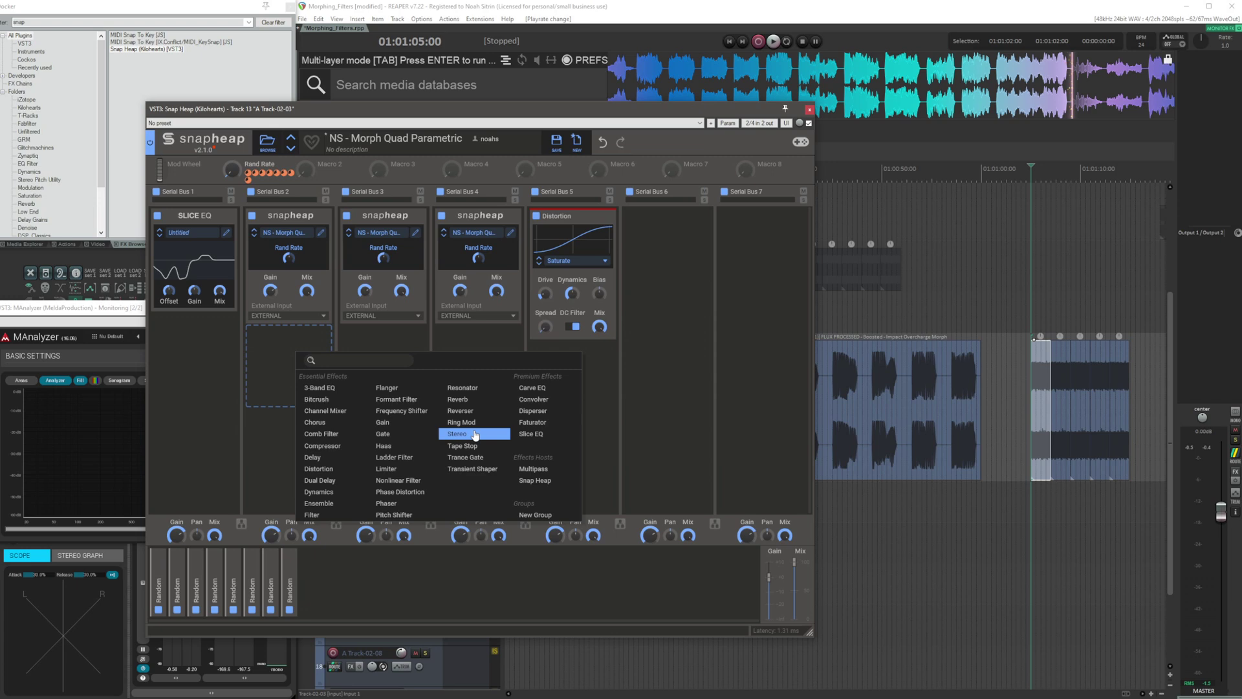
pyautogui.click(549, 483)
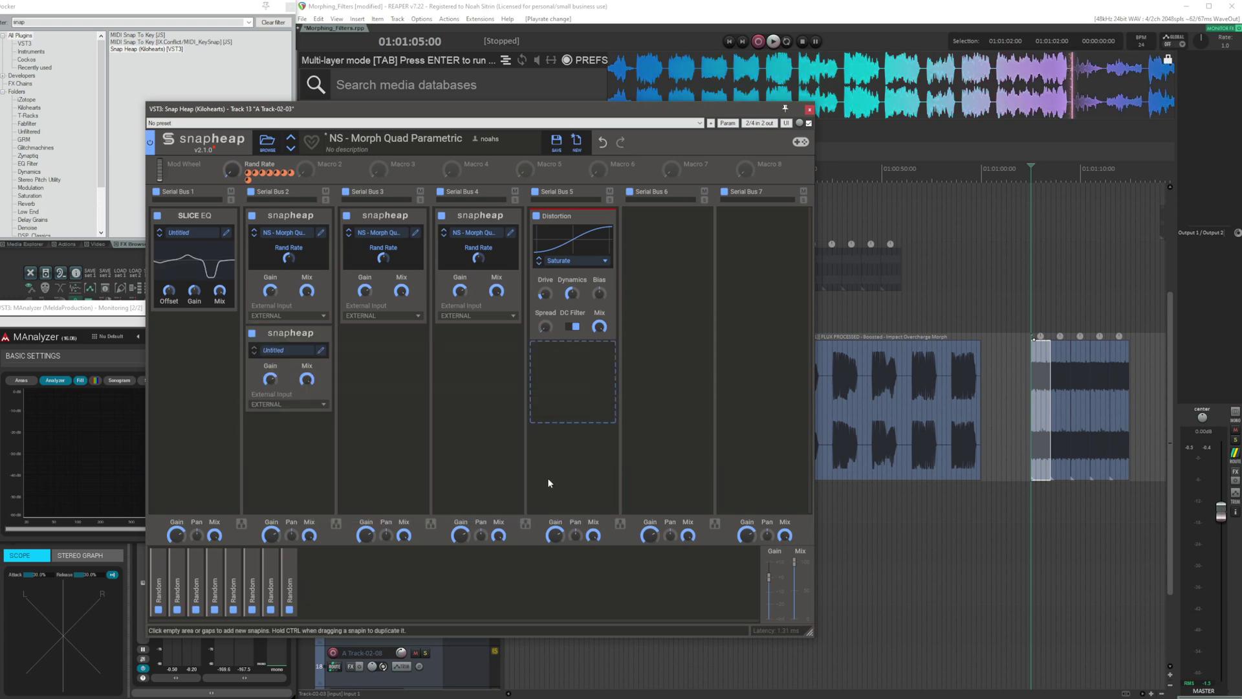
pyautogui.click(320, 350)
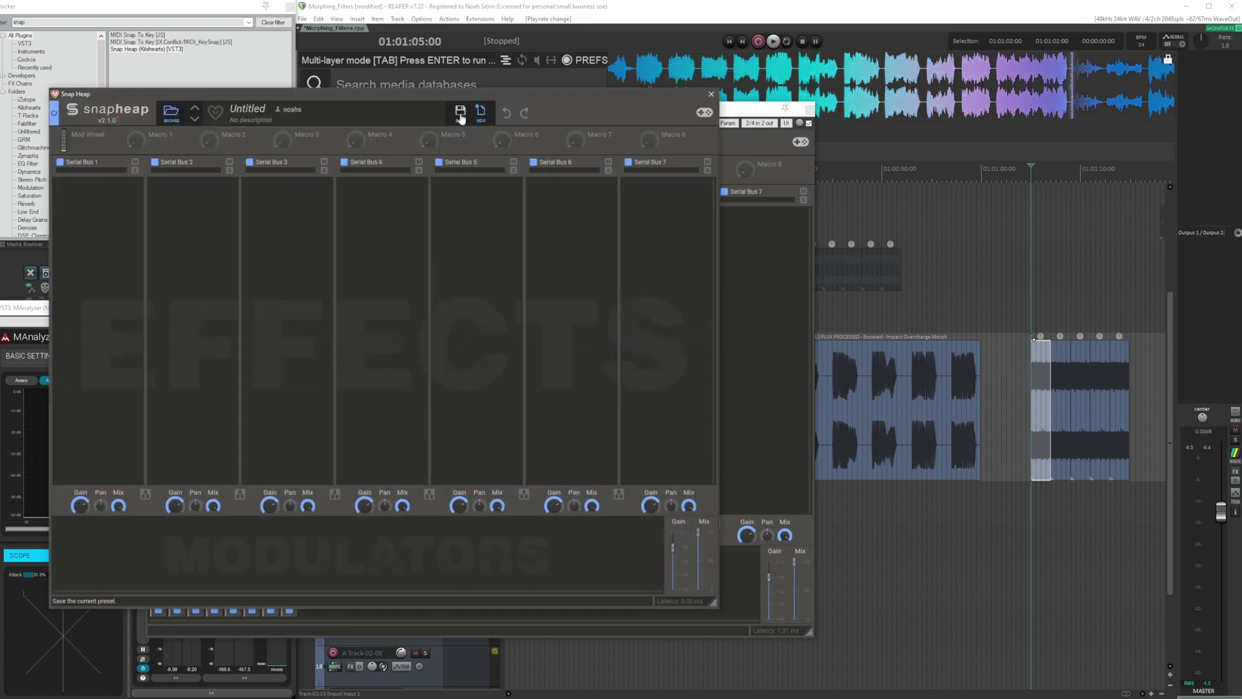
pyautogui.click(171, 115)
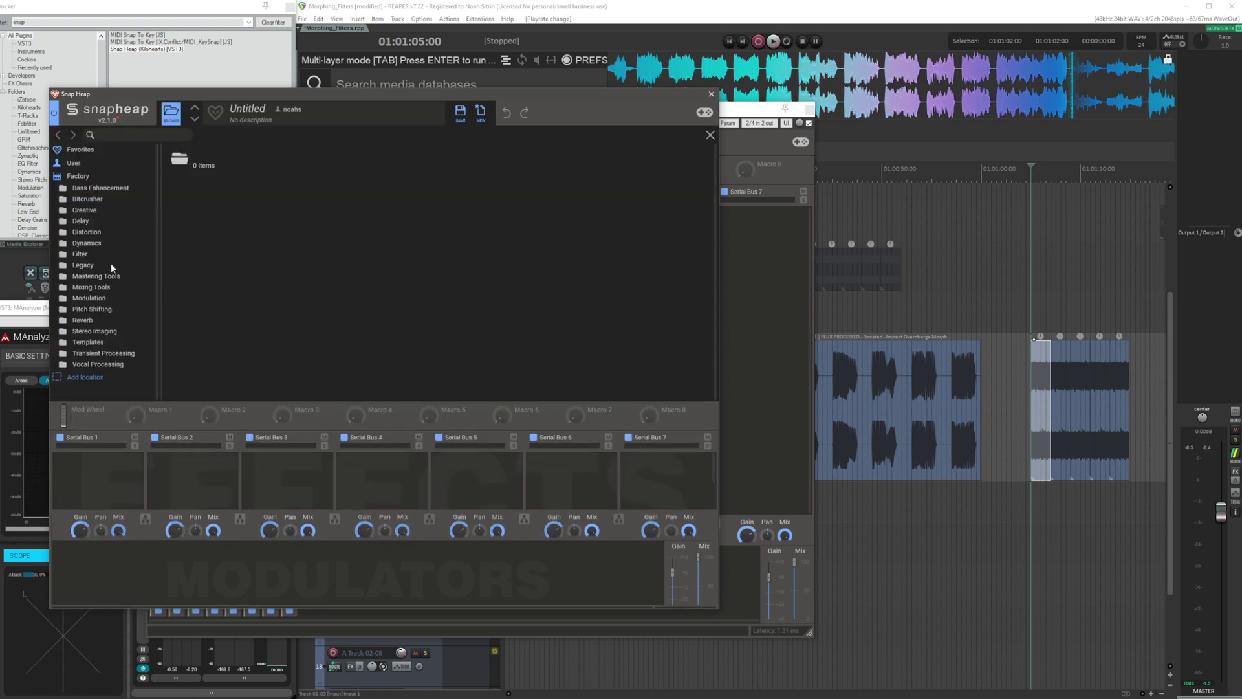
pyautogui.click(89, 165)
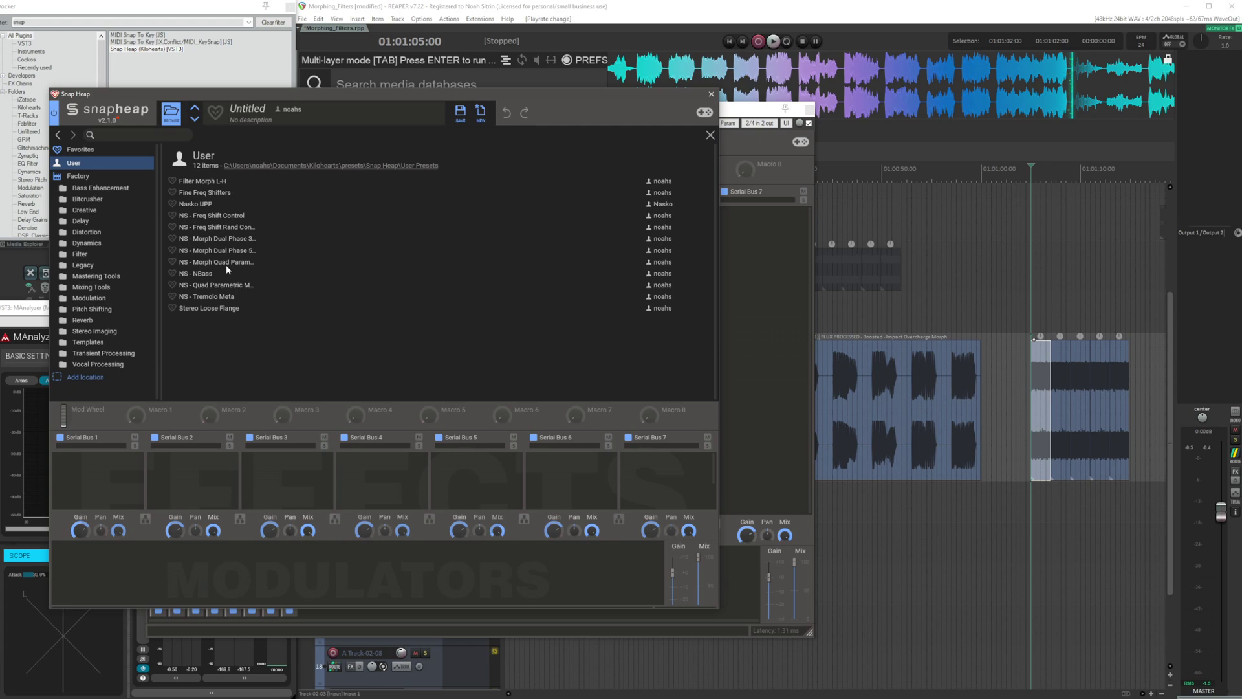
pyautogui.click(217, 251)
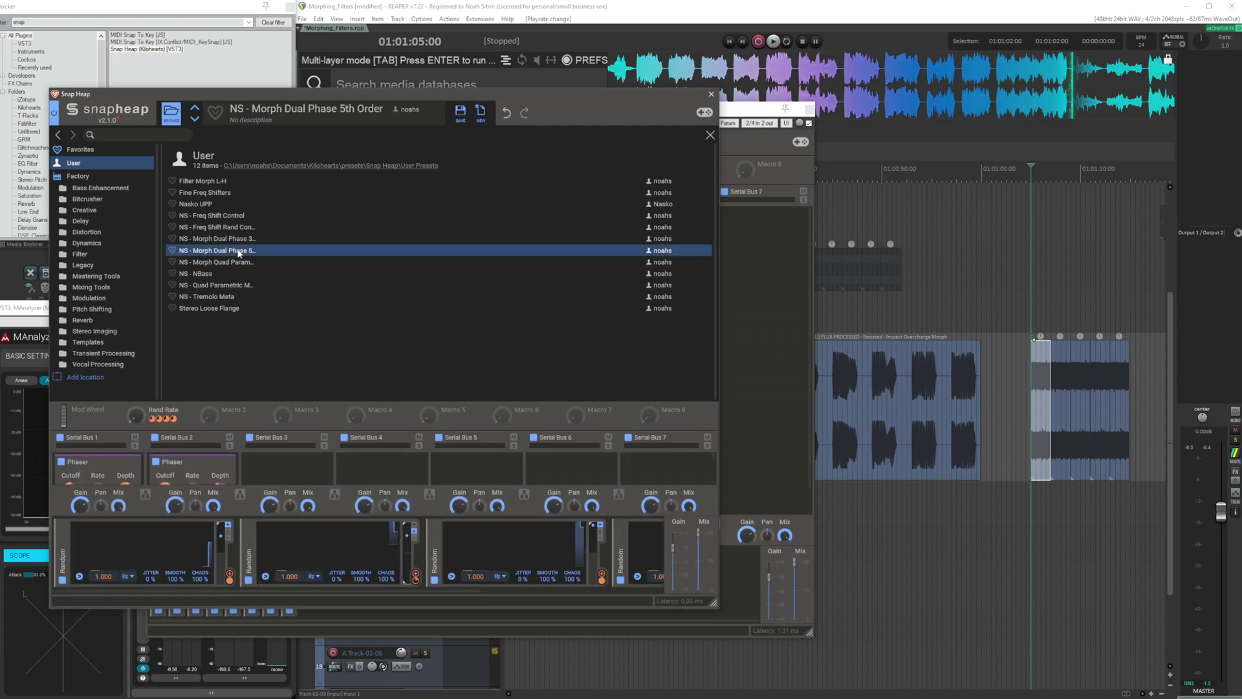
pyautogui.click(711, 94)
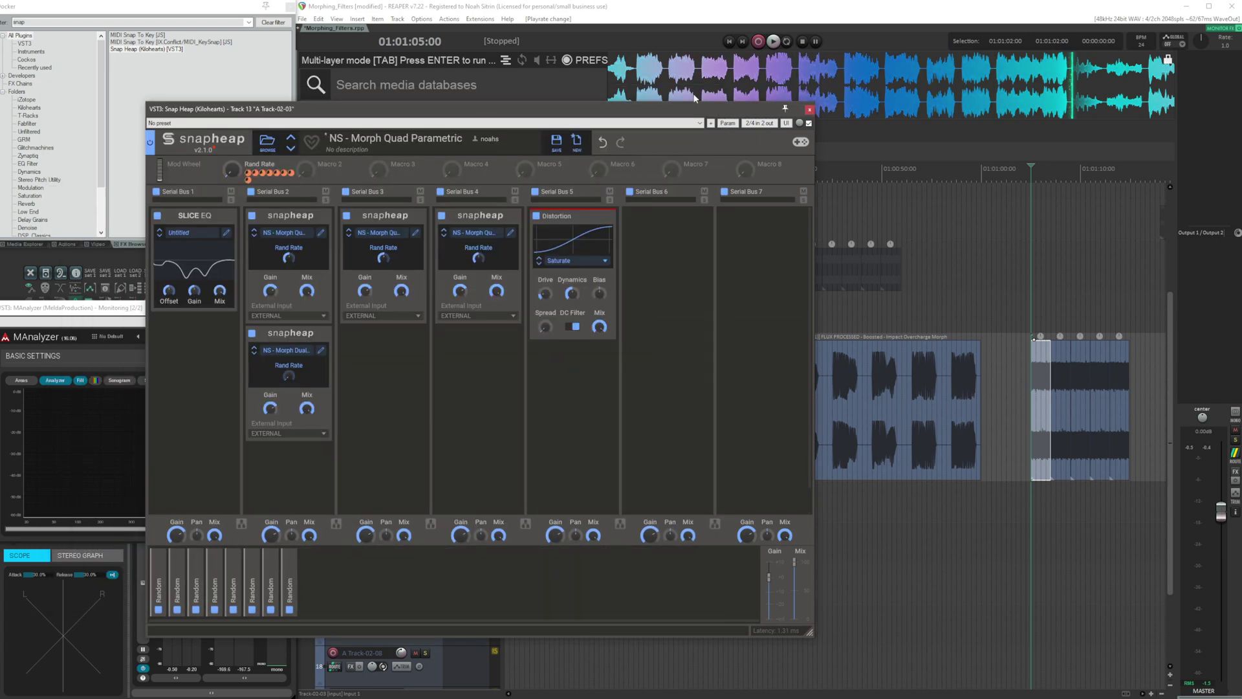
# Examine the phasers and random modulators inside the nested NS - Morph Dual Phase 5th Order Snap Heap.
pyautogui.click(320, 350)
pyautogui.moveTo(302, 105); pyautogui.dragTo(560, 93)
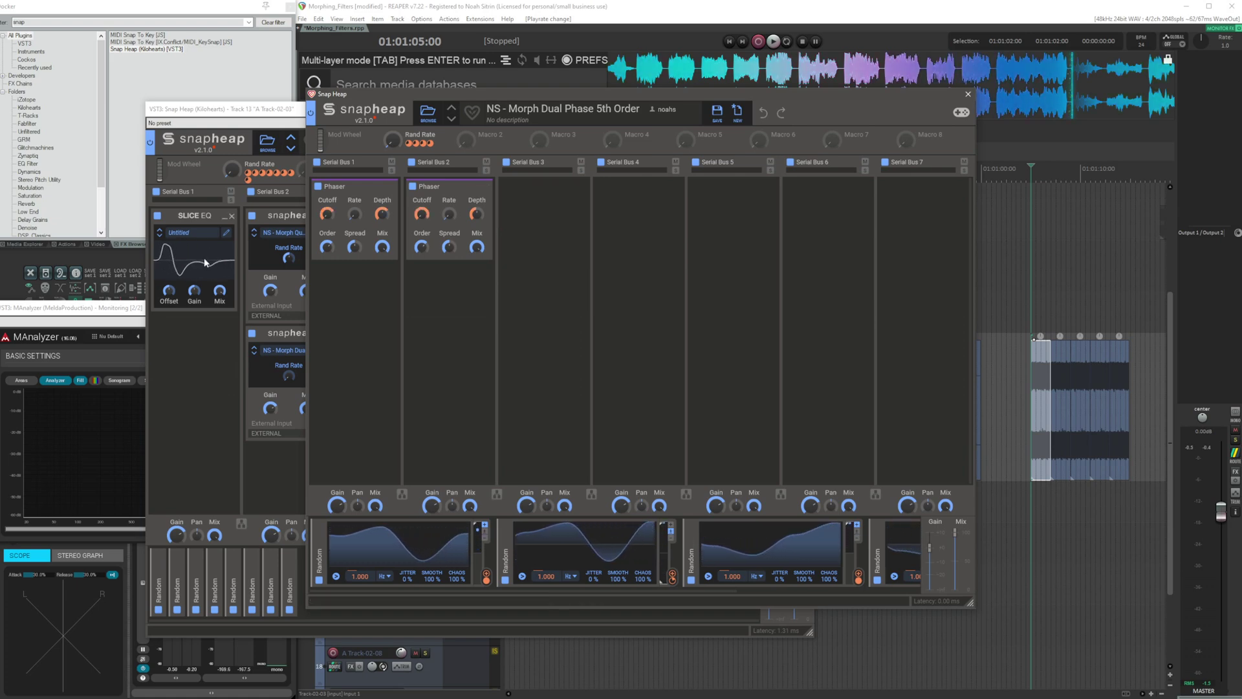
pyautogui.click(968, 94)
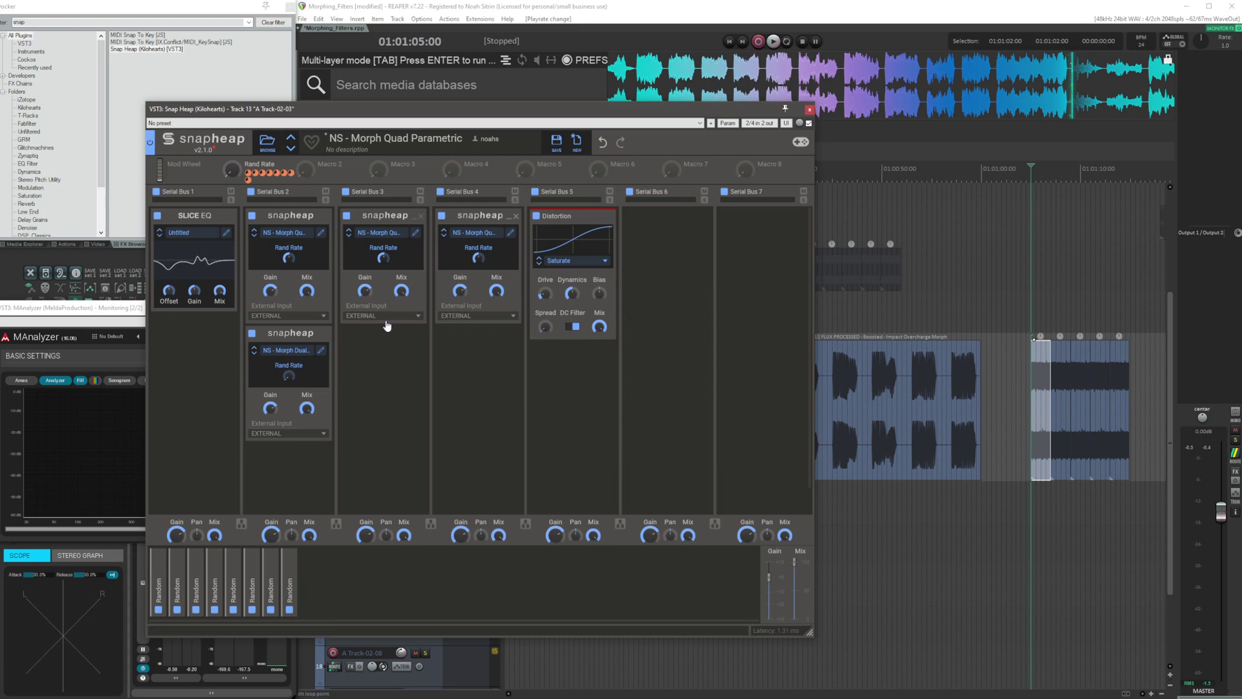
# Duplicate the dual-phase Snap Heap into Serial Bus 3 and Serial Bus 4 and audition the sliced item through the stack.
pyautogui.moveTo(285, 334); pyautogui.dragTo(474, 340)
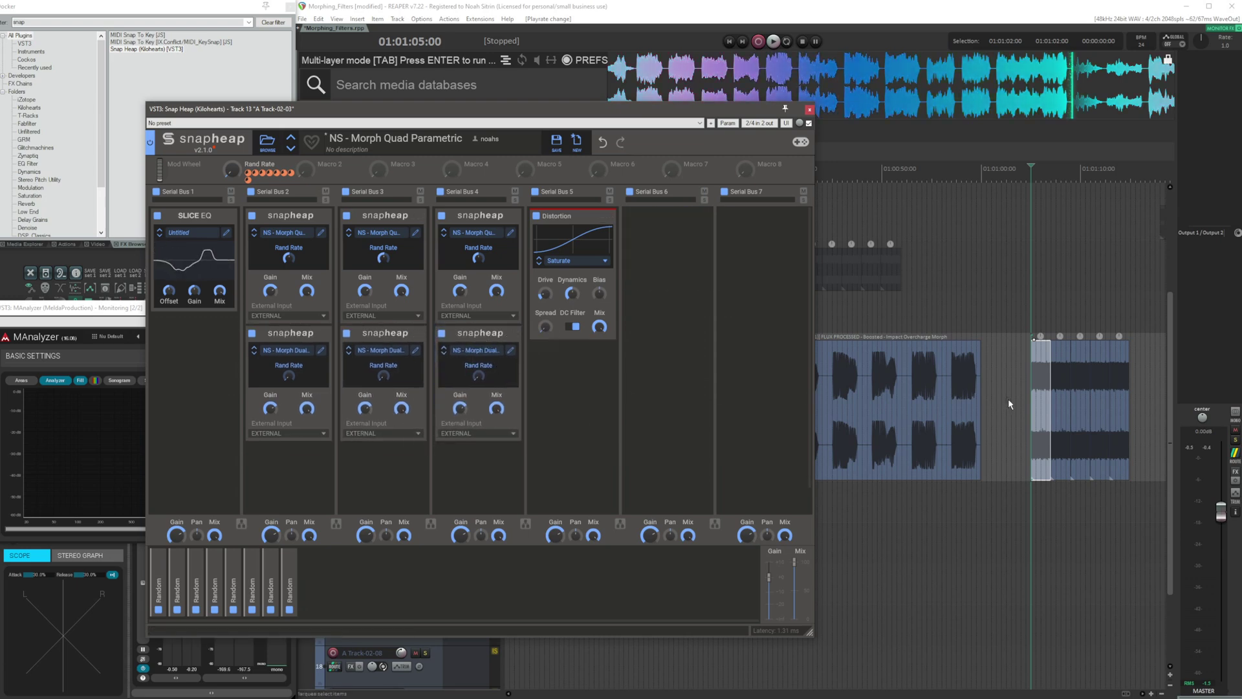
pyautogui.click(1021, 374)
pyautogui.press('Tab')
pyautogui.press('space')
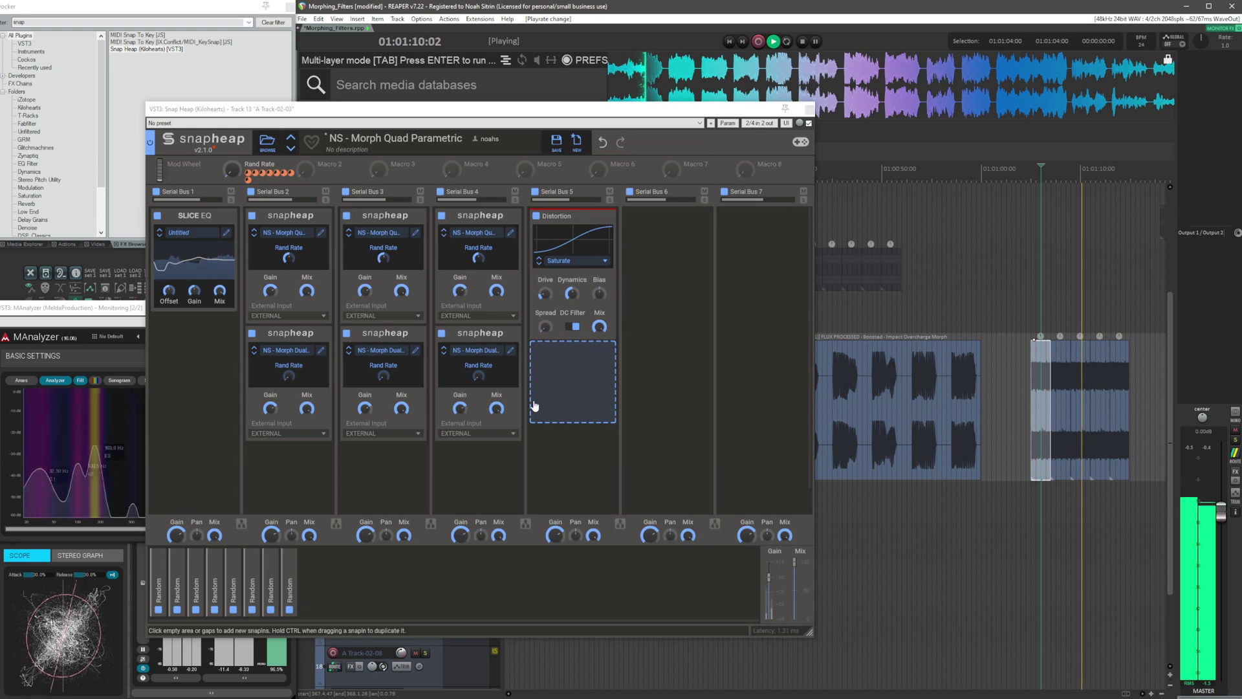
pyautogui.press('space')
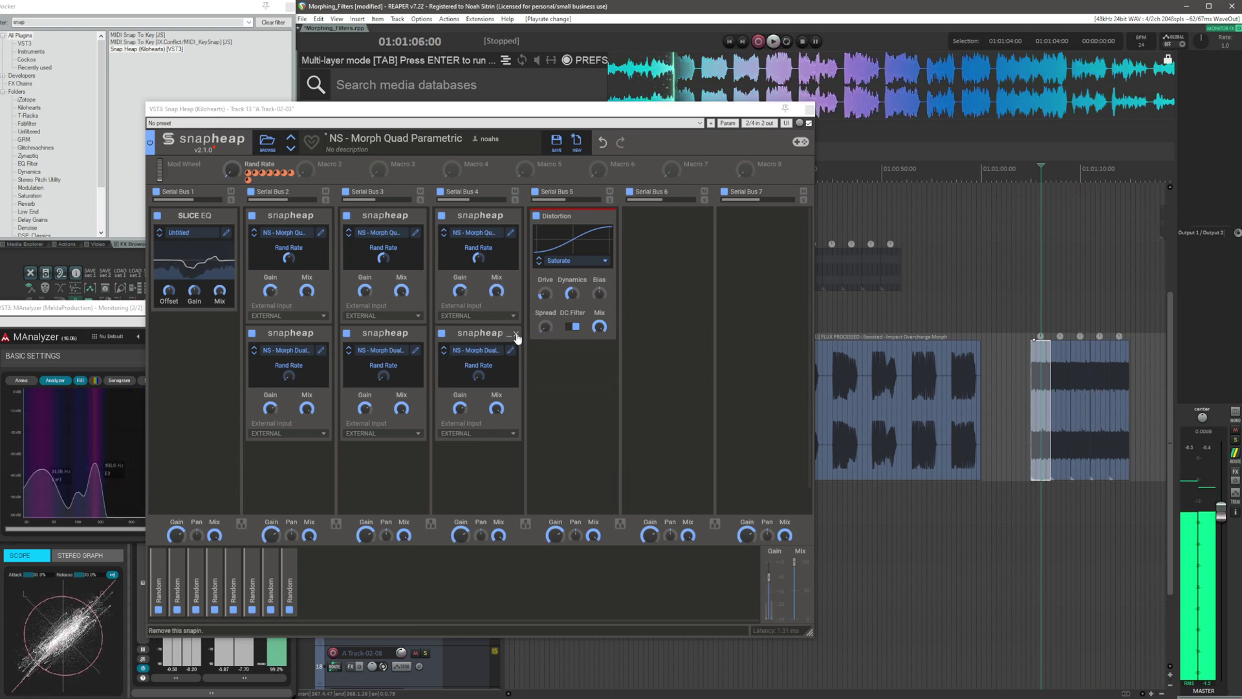
# Remove the dual-phase Snap Heaps from Serial Bus 4 and Serial Bus 3 while auditioning the sliced item.
pyautogui.click(516, 333)
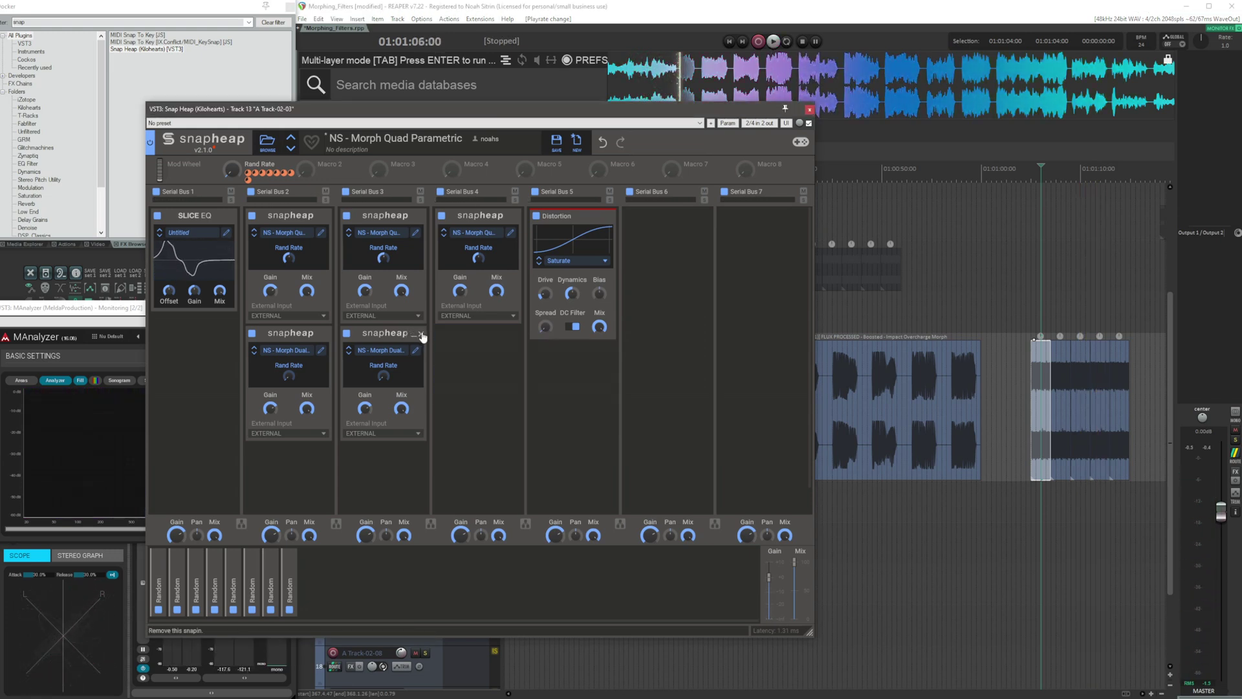
pyautogui.press('space')
pyautogui.click(421, 334)
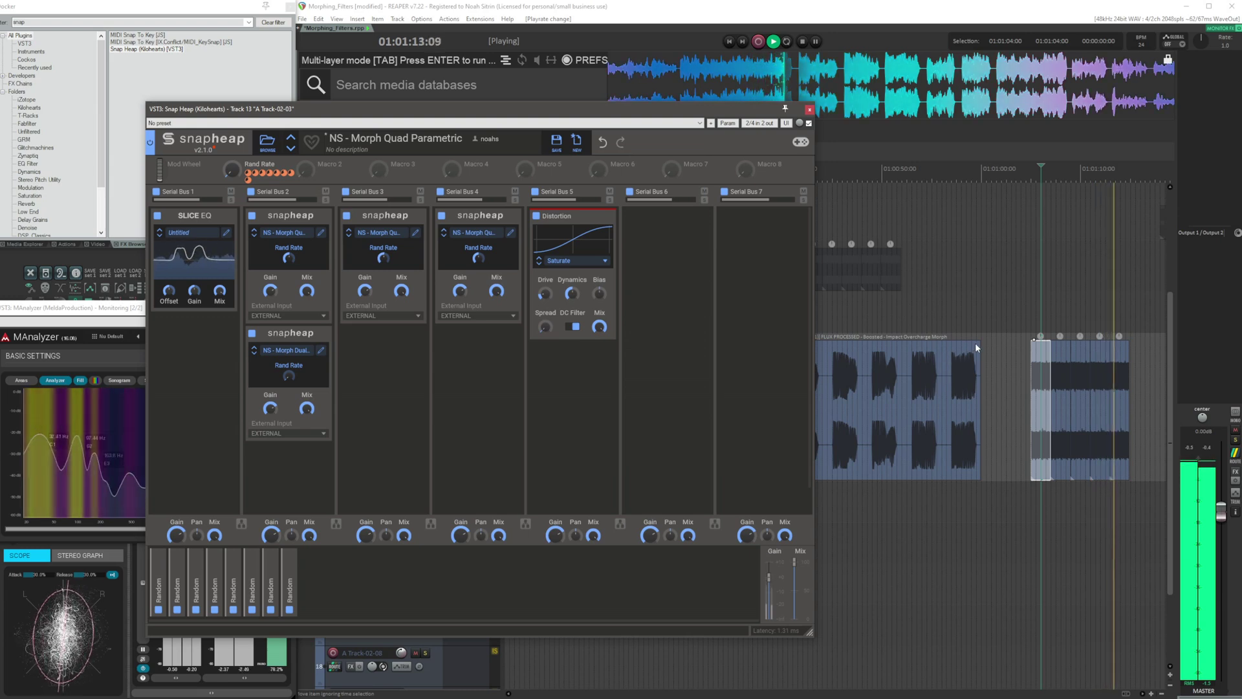
pyautogui.press('space')
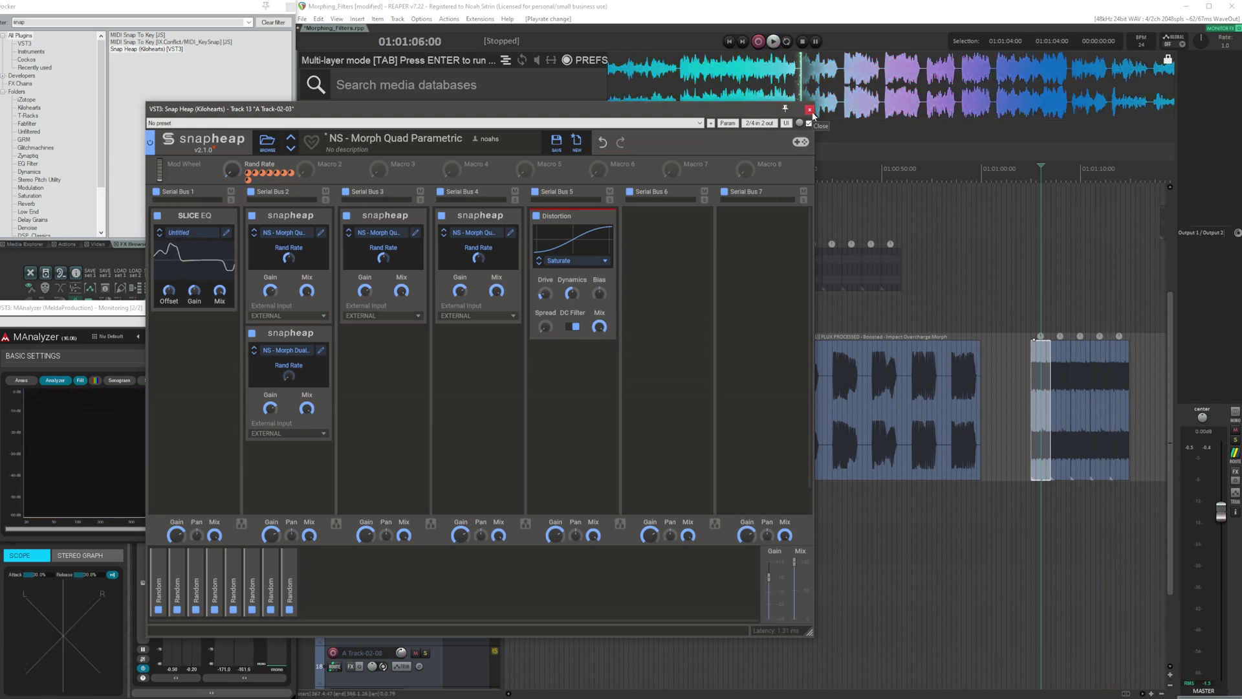
# Close the Snap Heap window and play the Dopplers item while moving the SpinTracer sound source.
pyautogui.click(809, 110)
pyautogui.moveTo(677, 89); pyautogui.dragTo(1023, 319)
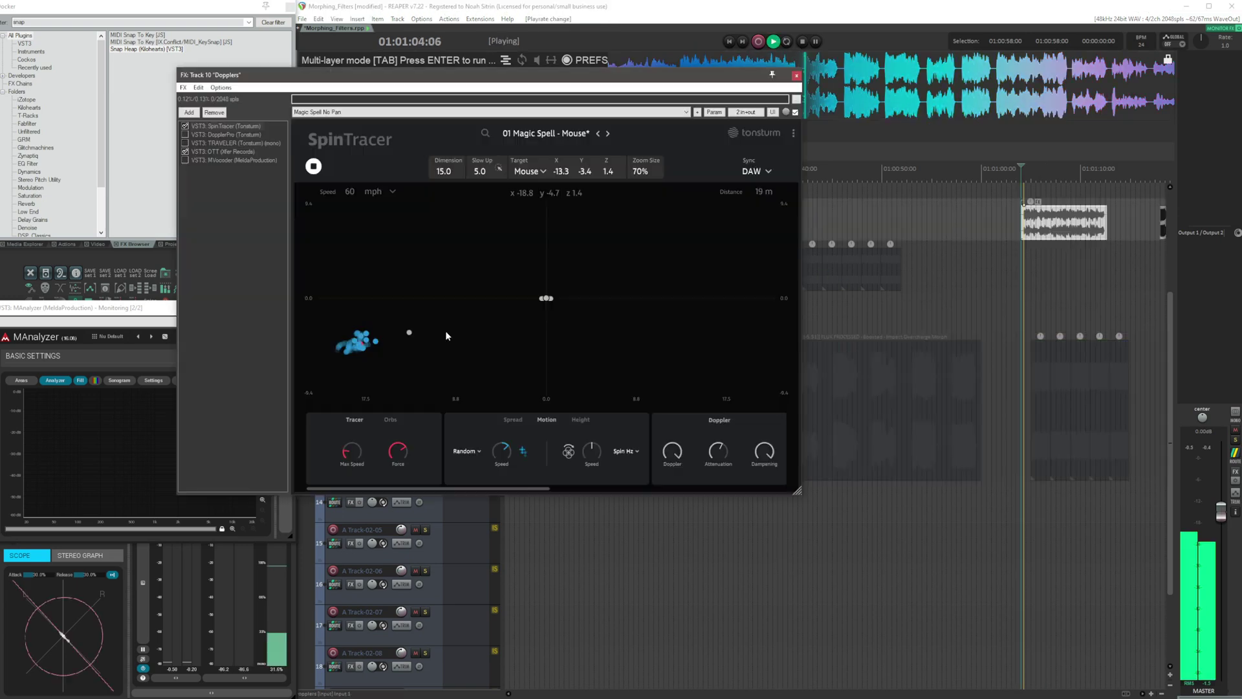
pyautogui.moveTo(445, 331); pyautogui.dragTo(424, 301)
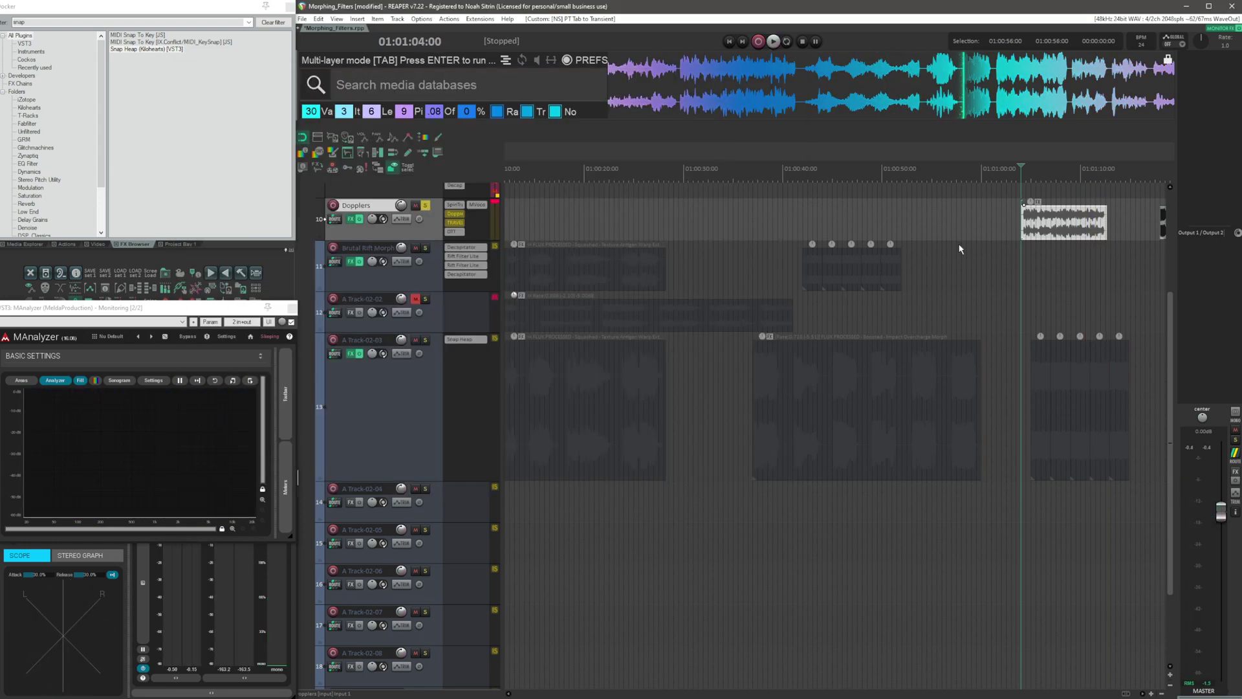
# Remove the Rift Filter Lite, Decapitator and Uberloud effects from the Phase Plant track's FX chain.
pyautogui.scroll(4, 960, 249)
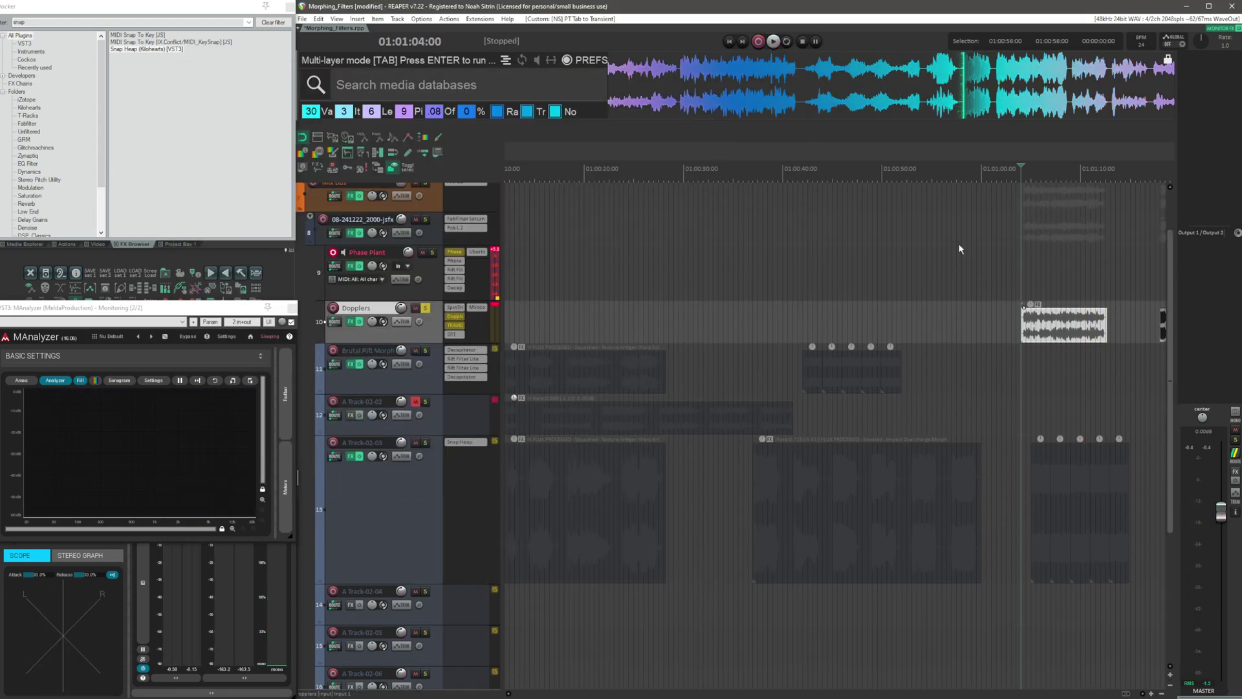
pyautogui.click(433, 300)
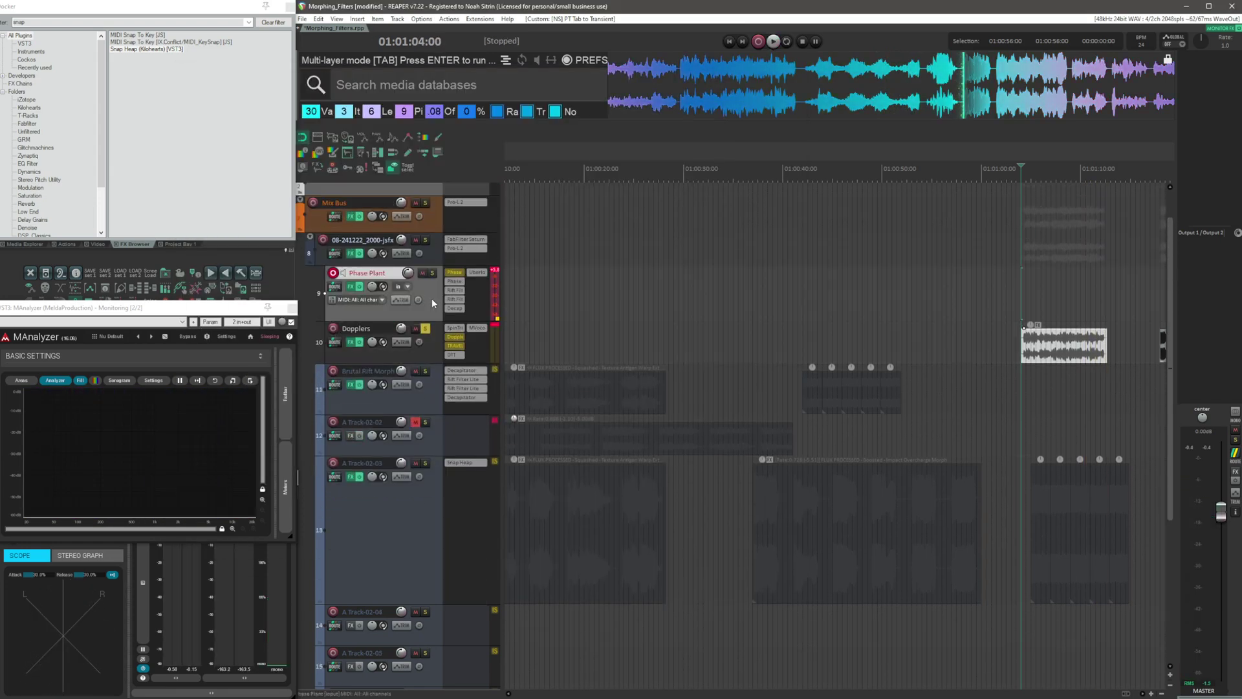
pyautogui.click(351, 287)
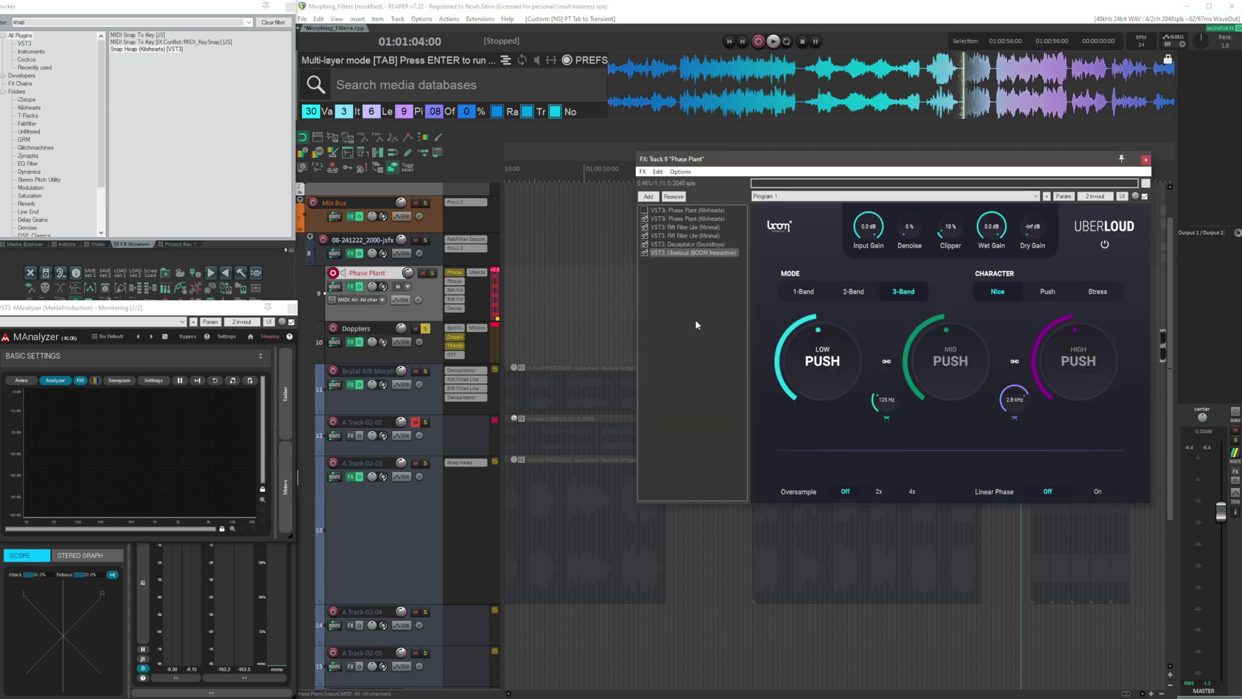
pyautogui.click(673, 196)
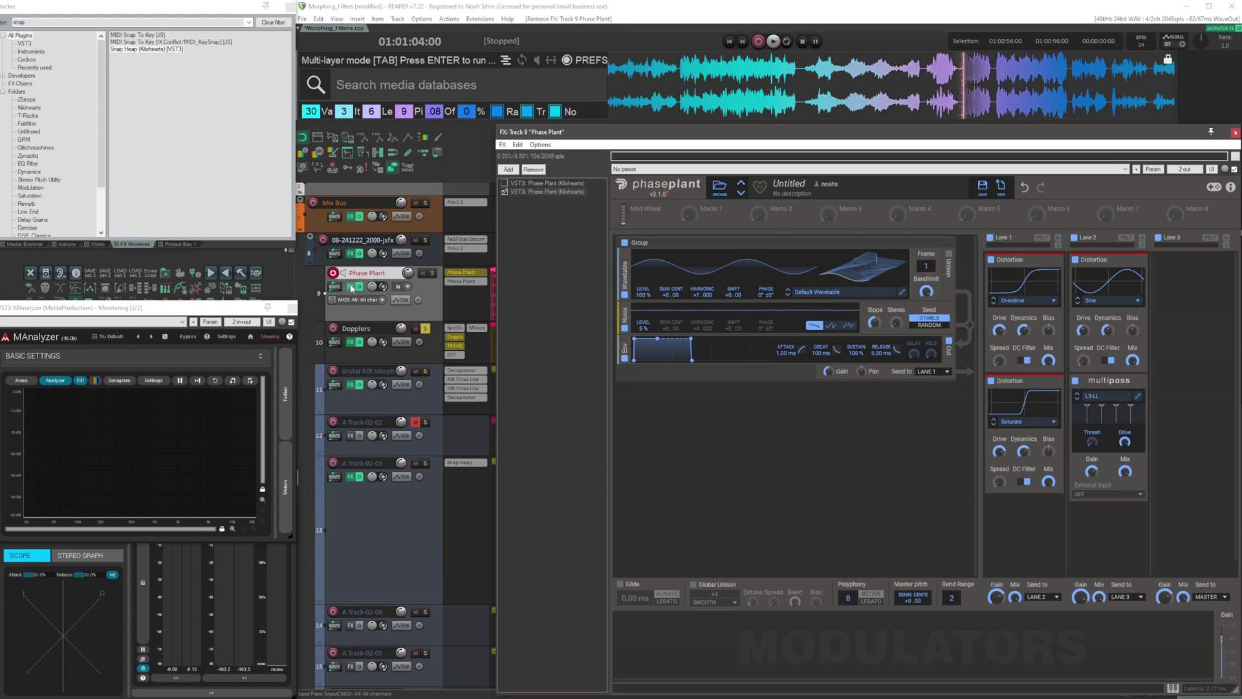
# Add the UVI Shade filter to the Phase Plant track and load its user preset NS - Random Peaks +.
pyautogui.click(428, 290)
pyautogui.press('f')
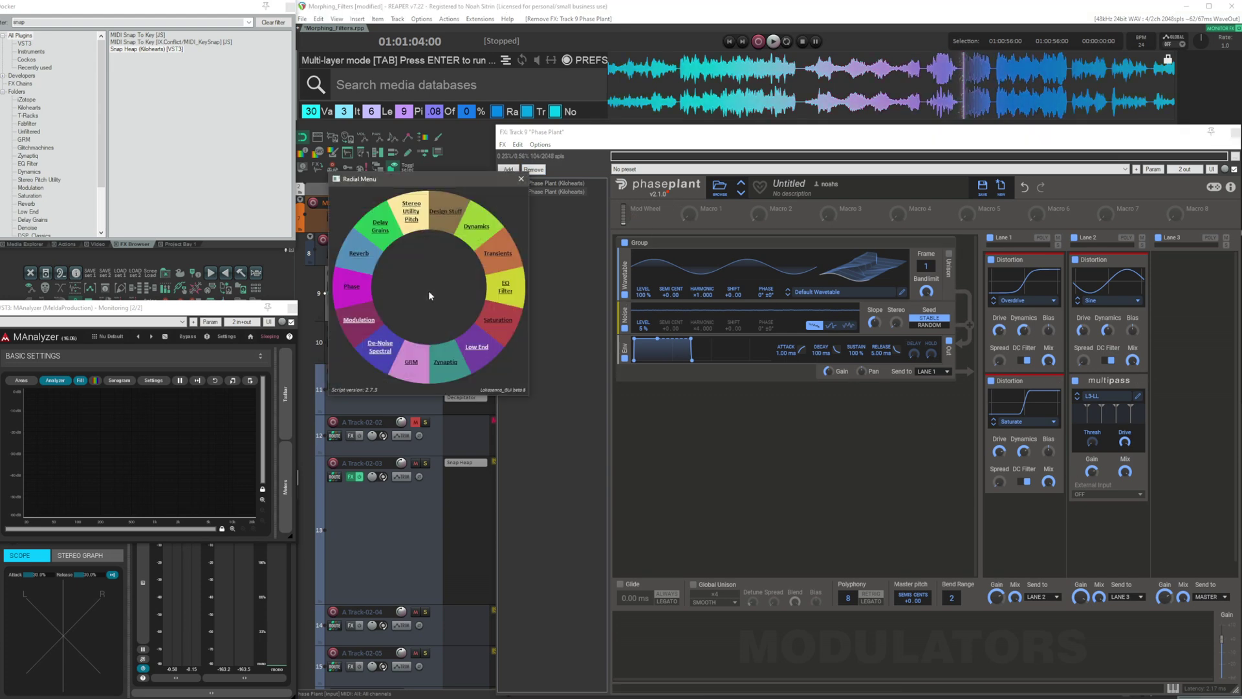
pyautogui.click(505, 287)
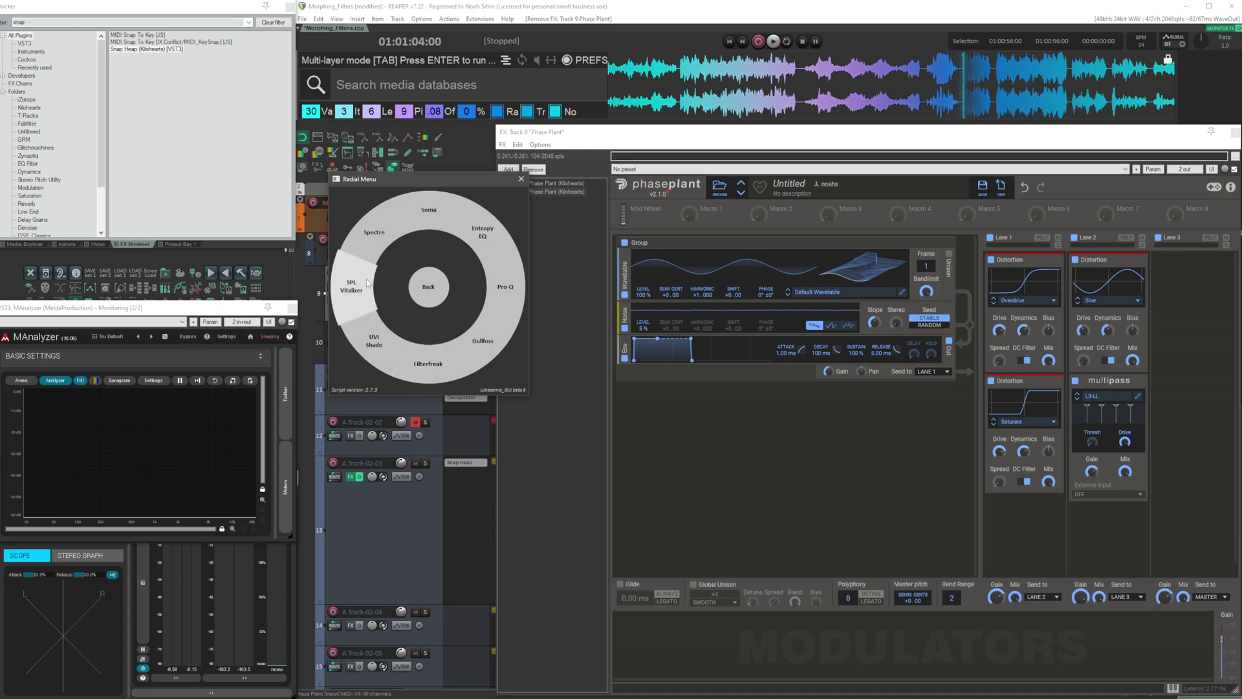
pyautogui.click(375, 337)
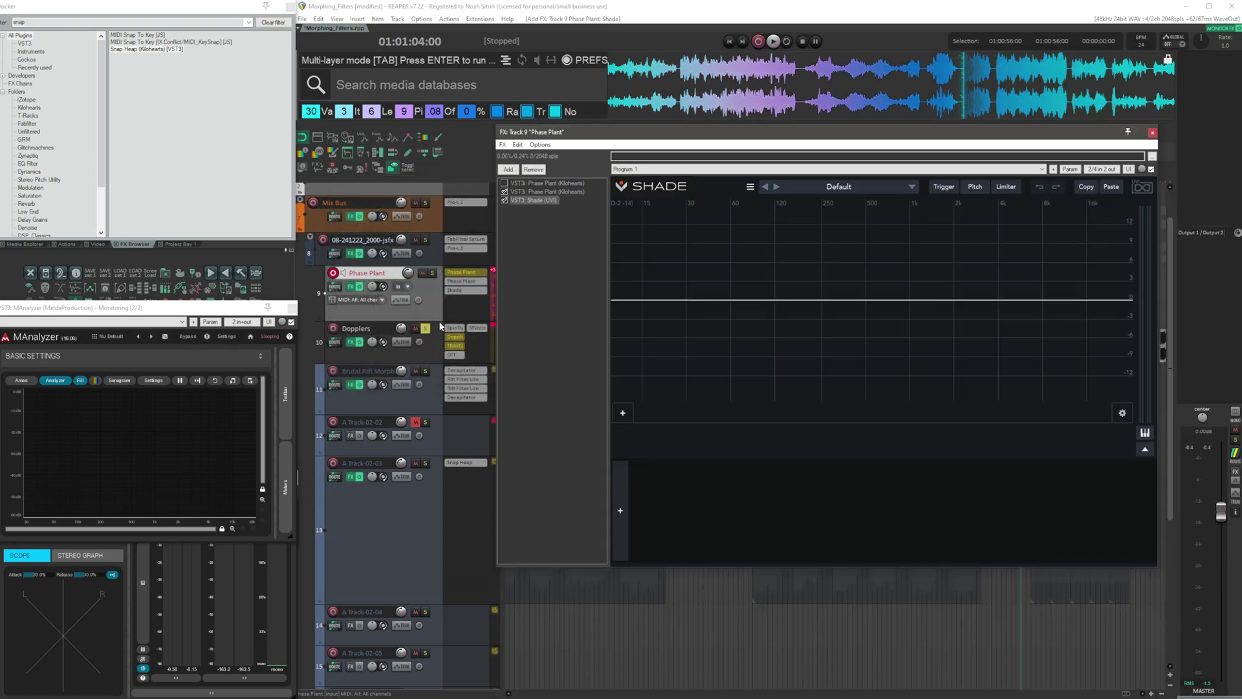
pyautogui.click(844, 188)
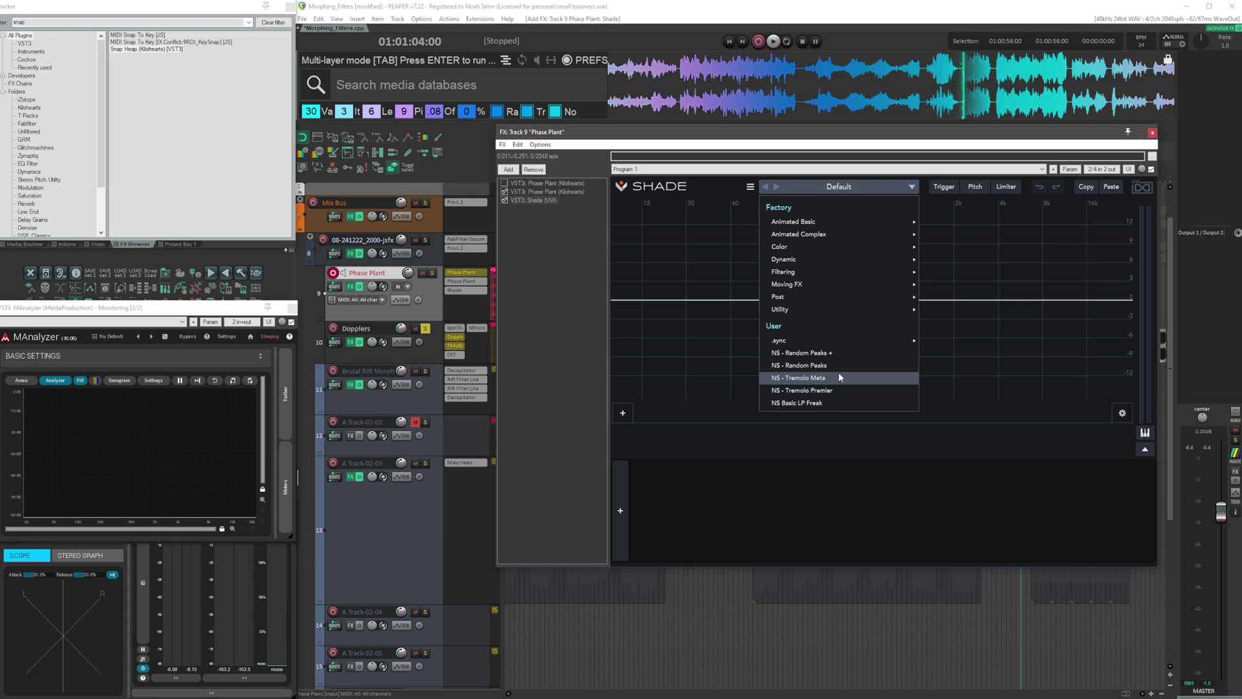
pyautogui.click(836, 353)
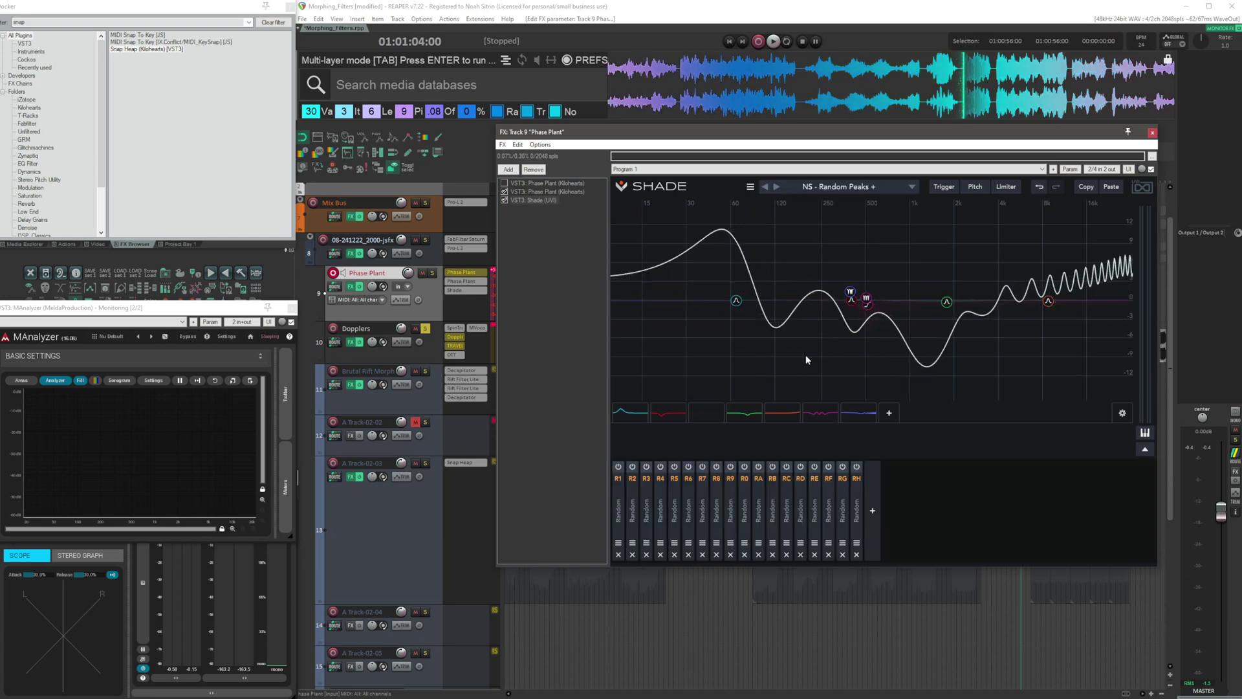
# Examine the settings and random modulation assignments of the individual peak and phaser bands in Shade.
pyautogui.click(633, 417)
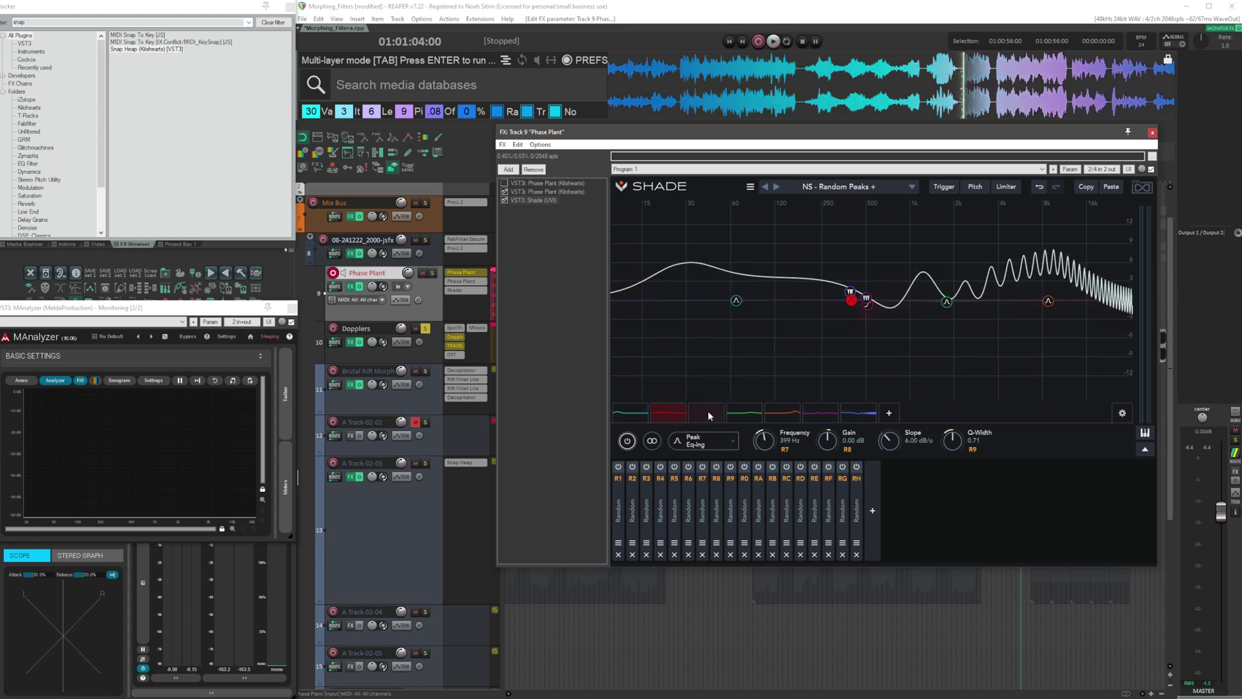
pyautogui.click(754, 415)
pyautogui.click(815, 415)
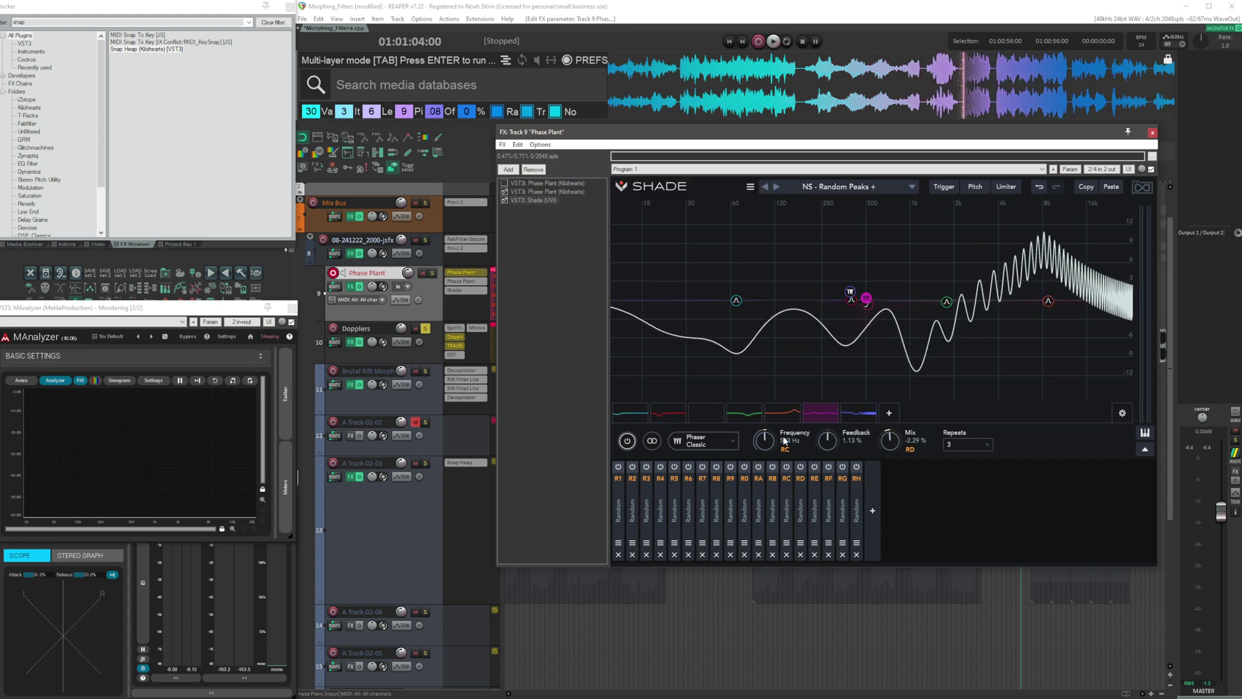
pyautogui.click(855, 414)
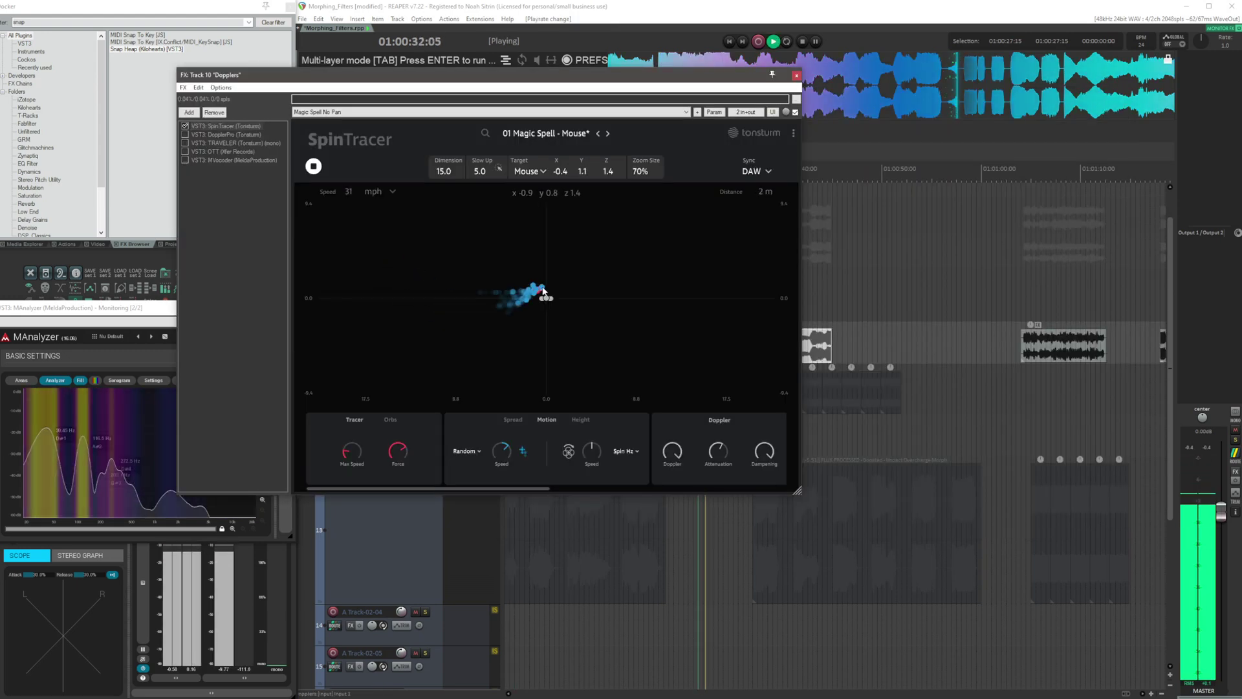
# Audition the Dopplers track while moving the SpinTracer sound source around the listener.
pyautogui.moveTo(543, 292); pyautogui.dragTo(480, 354)
pyautogui.press('space')
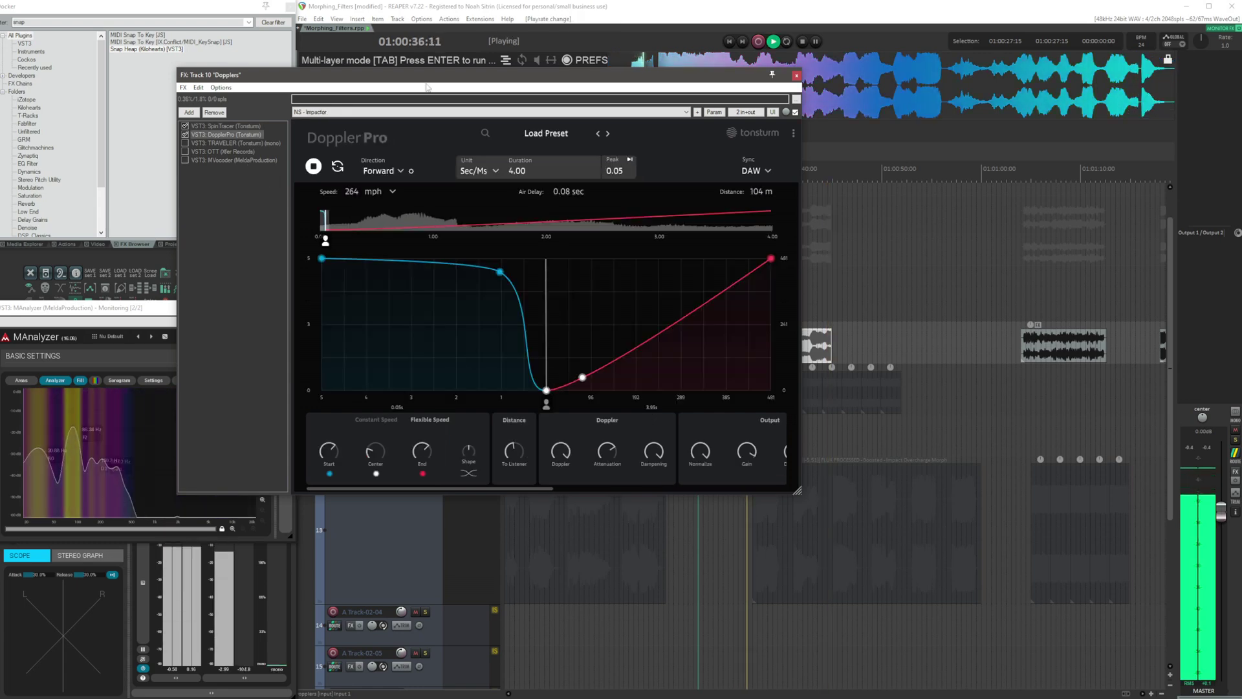